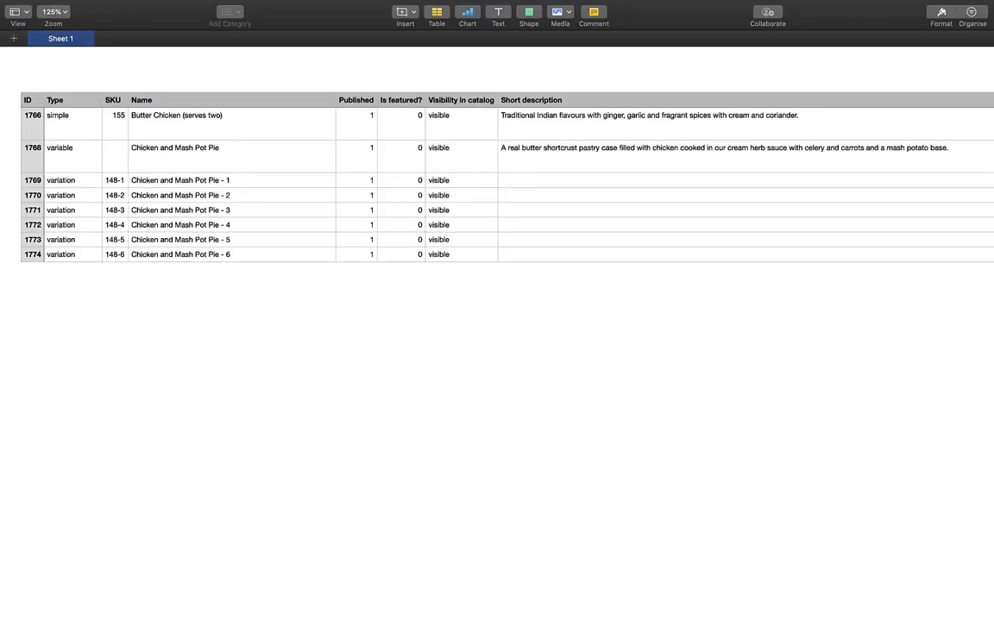
Examine the product types and all columns of the exported product table, from ID through to the attribute fields
{"action": "left_click", "coordinate": [72, 156]}
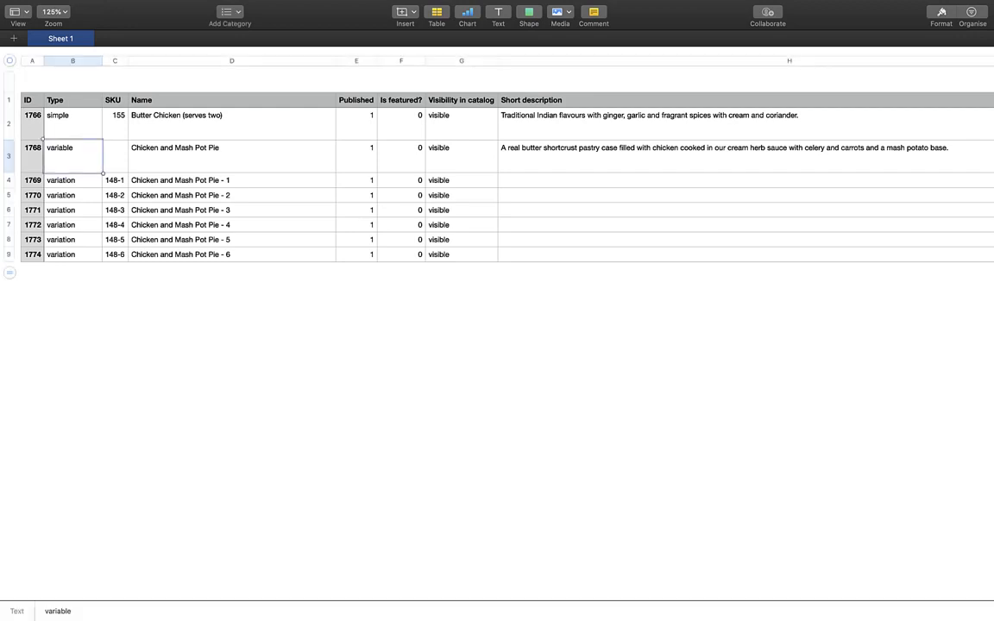
{"action": "left_click", "coordinate": [72, 180]}
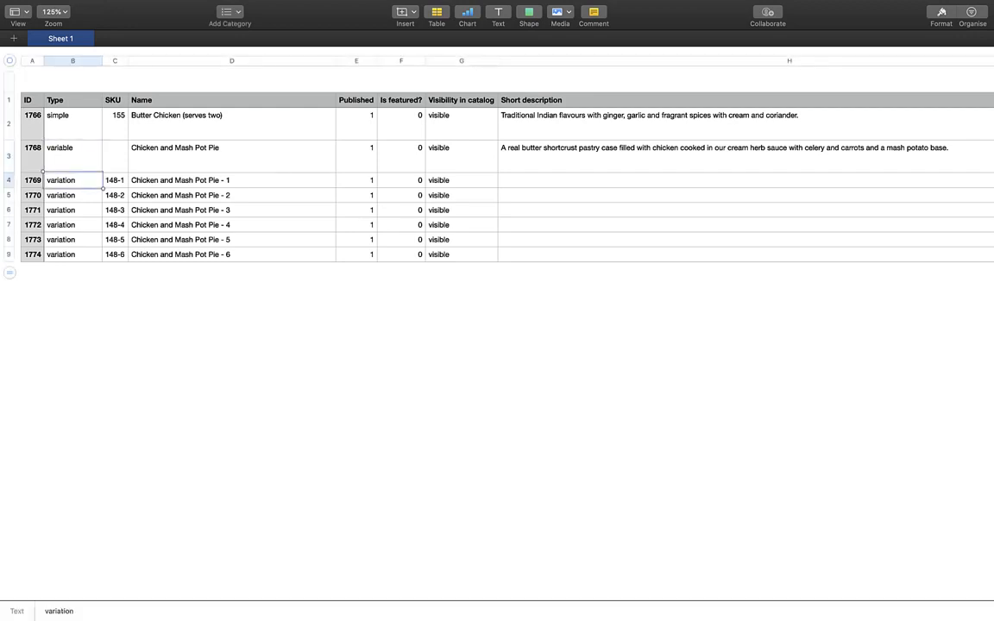
{"action": "left_click", "coordinate": [259, 371]}
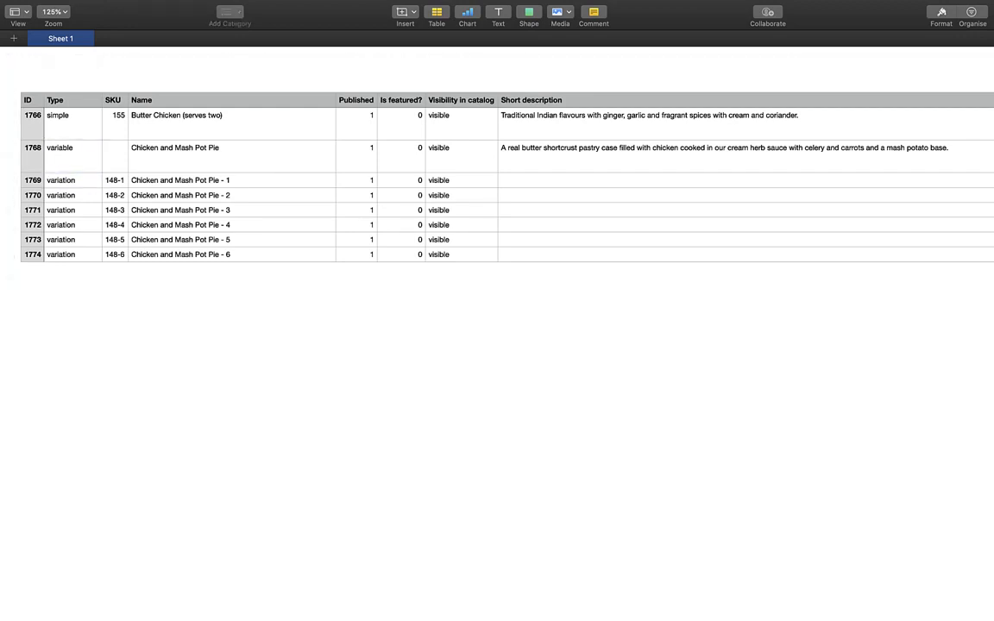
{"action": "left_click", "coordinate": [691, 255]}
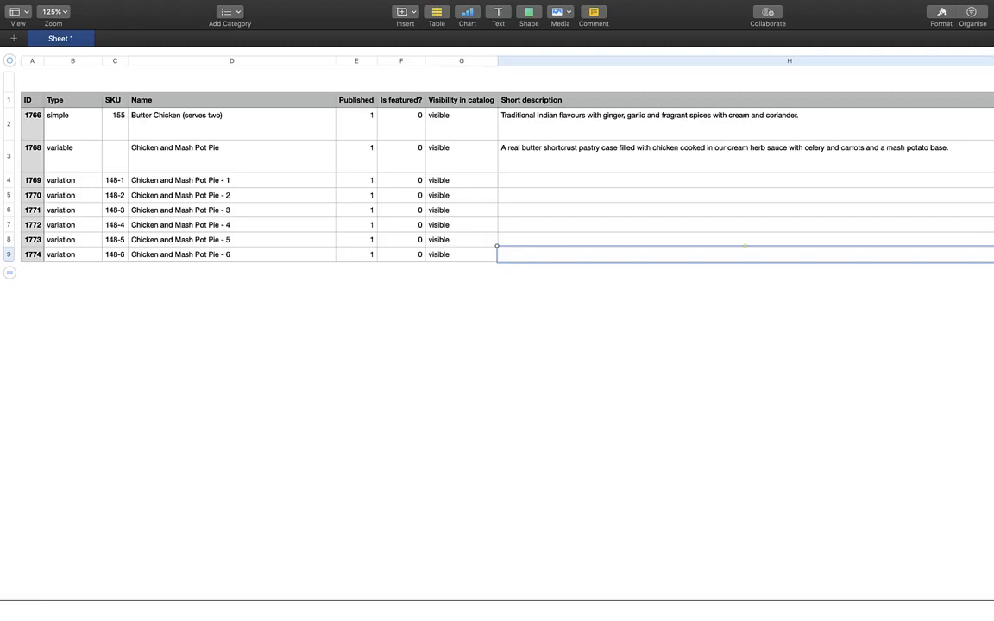
{"action": "scroll", "coordinate": [497, 172], "scroll_direction": "right", "scroll_amount": 10}
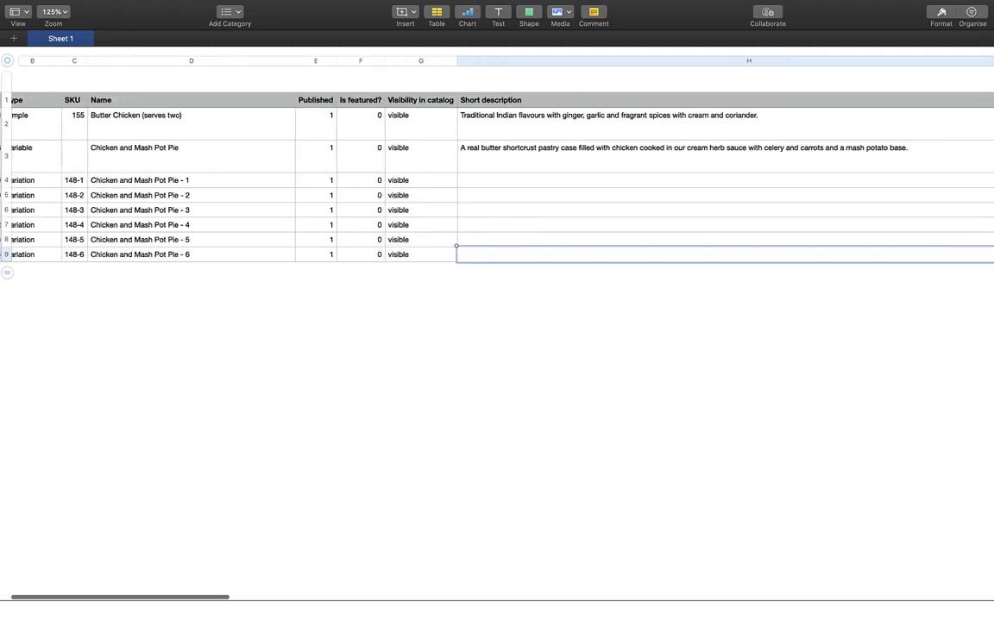
{"action": "scroll", "coordinate": [497, 172], "scroll_direction": "right", "scroll_amount": 15}
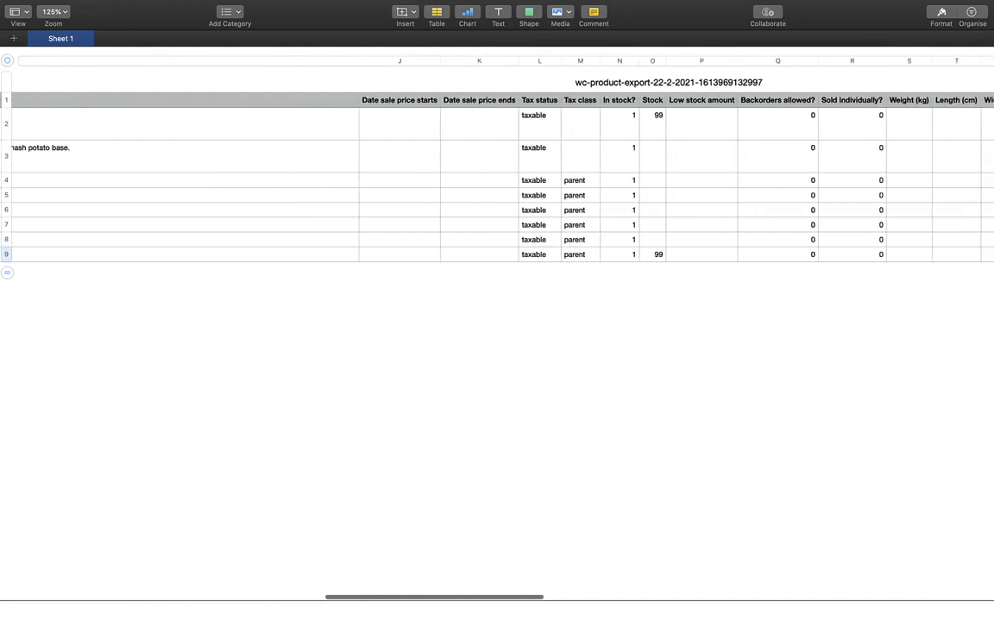
{"action": "scroll", "coordinate": [497, 173], "scroll_direction": "right", "scroll_amount": 15}
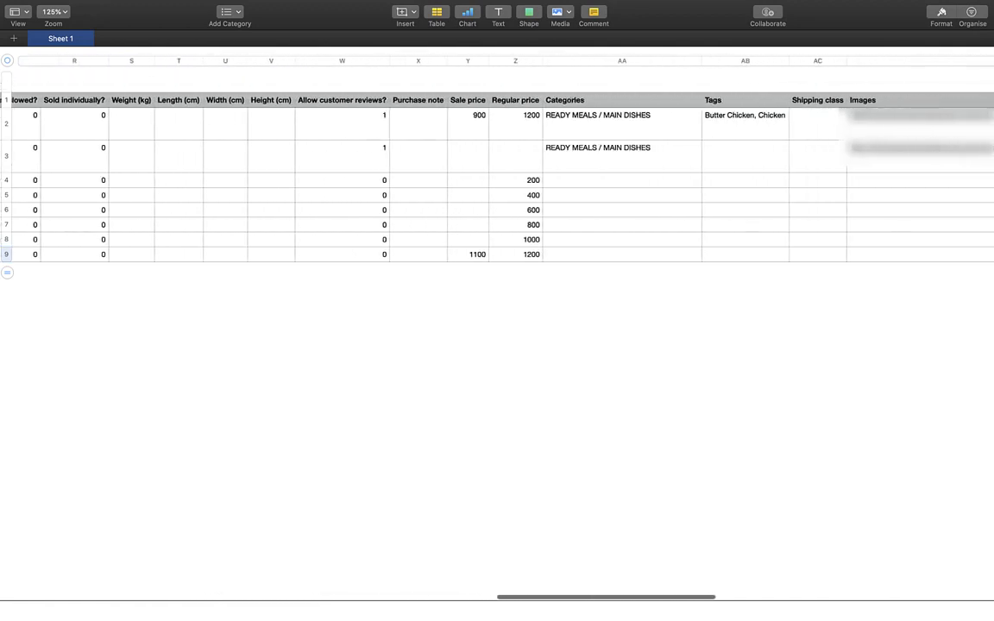
{"action": "scroll", "coordinate": [497, 172], "scroll_direction": "right", "scroll_amount": 15}
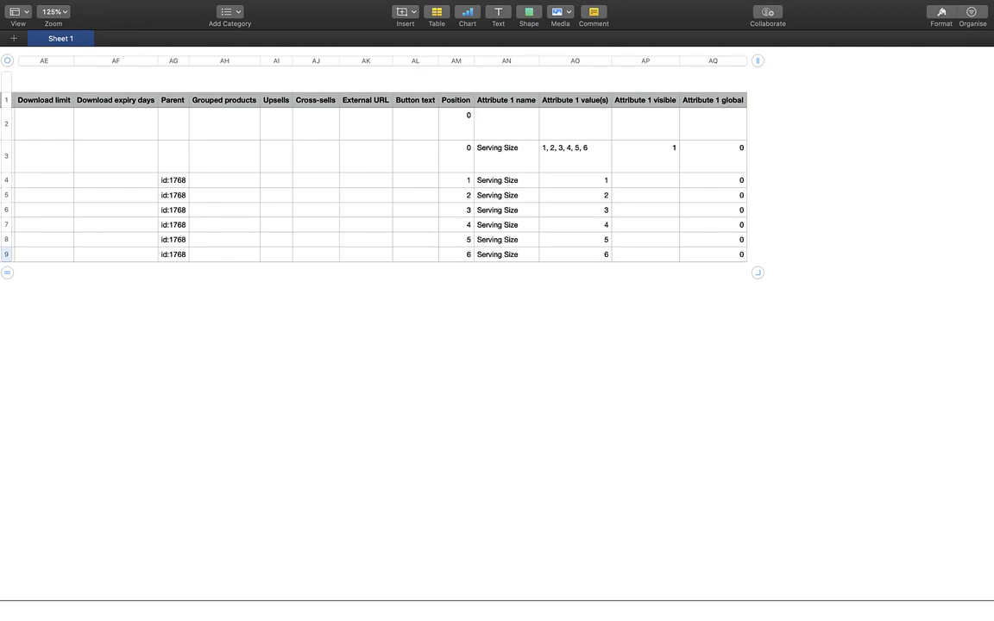
Delete the unused columns from Grouped products through Button text
{"action": "left_click", "coordinate": [415, 61]}
{"action": "left_click", "coordinate": [224, 61], "text": "shift"}
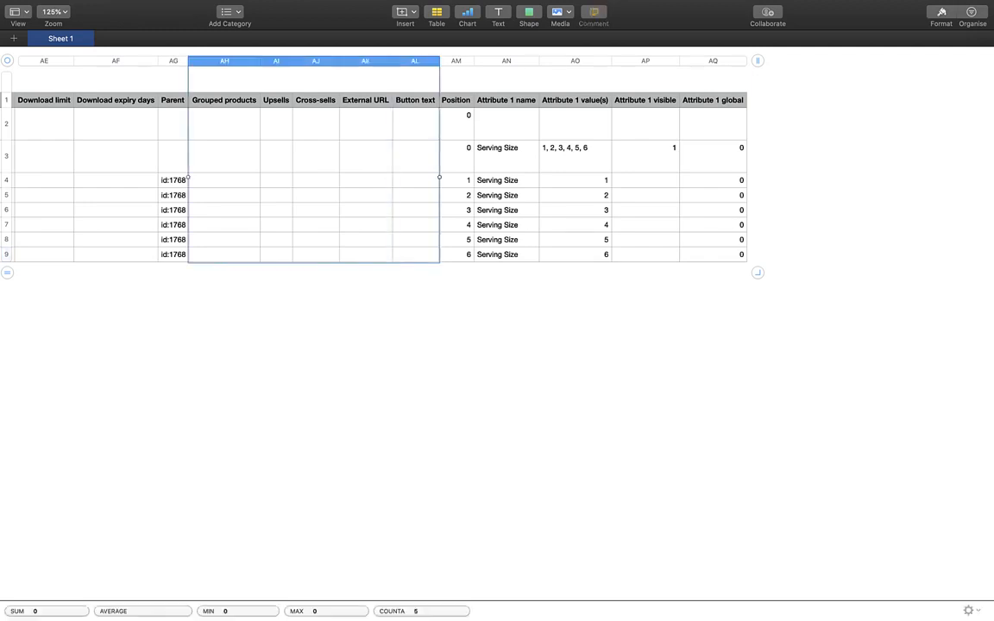
{"action": "right_click", "coordinate": [224, 61]}
{"action": "left_click", "coordinate": [285, 205]}
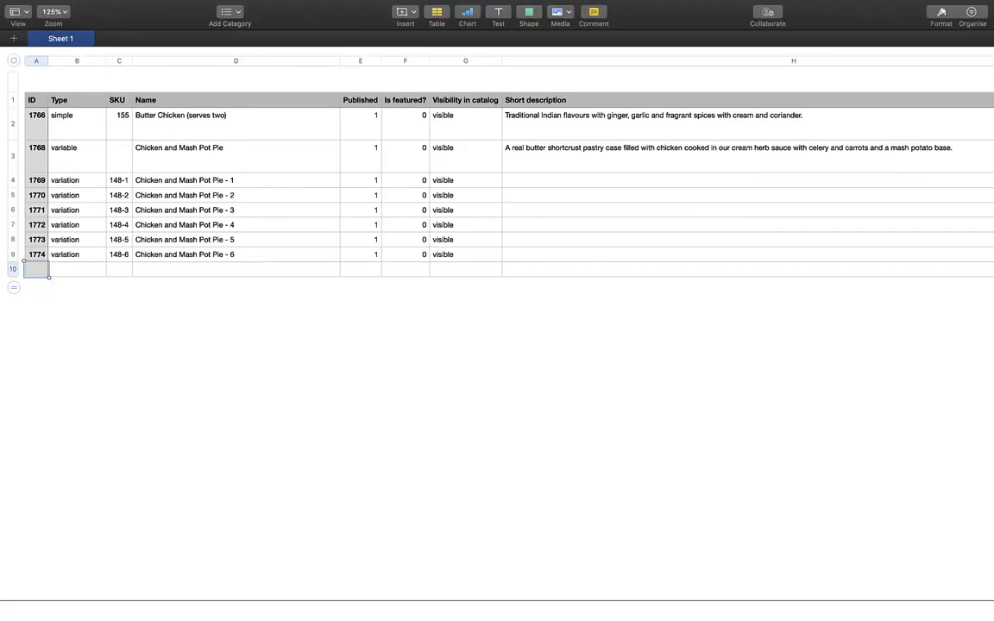
Fill the Type cell of empty row 10 with simple, copied from the Butter Chicken row
{"action": "left_click", "coordinate": [36, 255]}
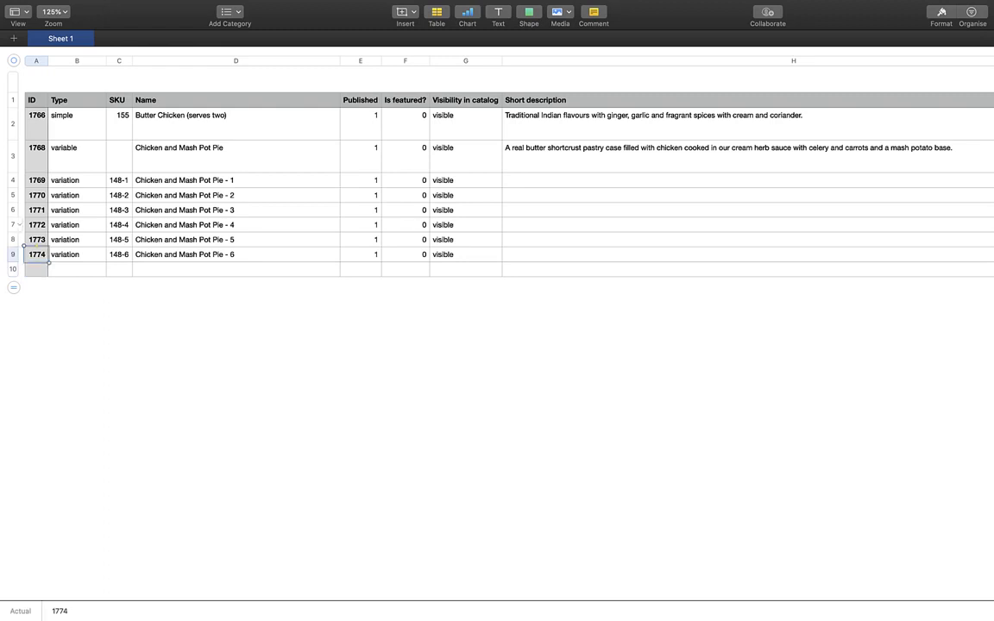
{"action": "left_click", "coordinate": [77, 269]}
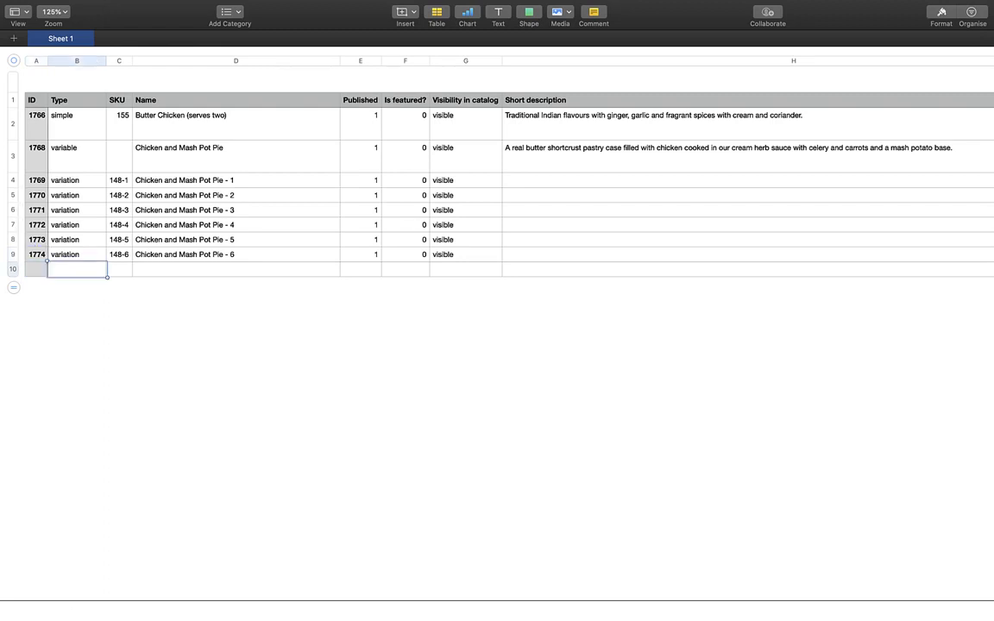
{"action": "left_click", "coordinate": [74, 121]}
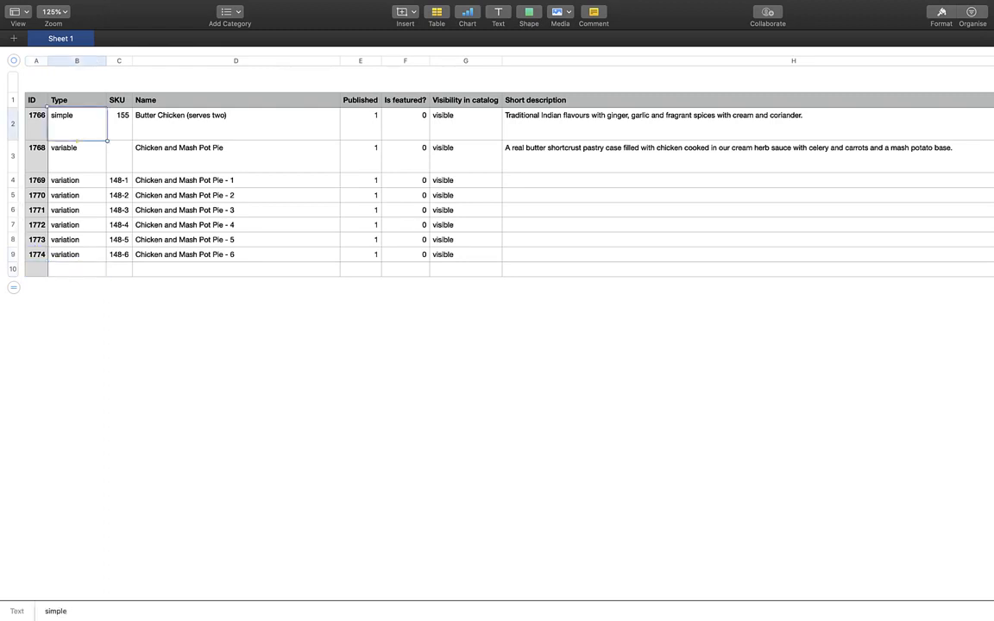
{"action": "key", "text": "super+c"}
{"action": "left_click", "coordinate": [77, 269]}
{"action": "key", "text": "super+v"}
Enter SKU 69 and the name Chicken Art Pesto (serves two) in row 10
{"action": "left_click", "coordinate": [119, 269]}
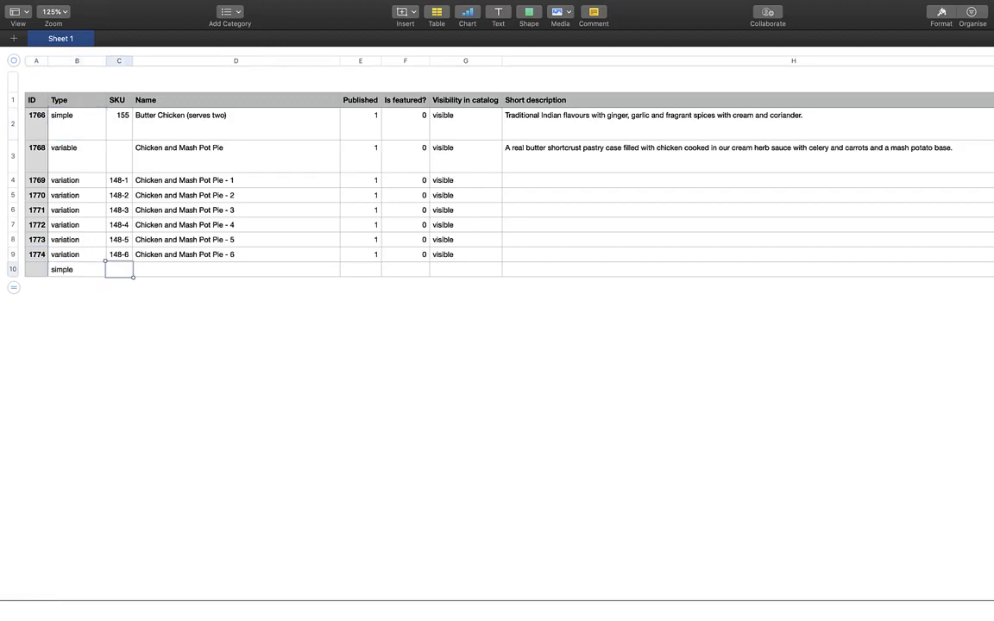
{"action": "type", "text": "69"}
{"action": "key", "text": "Tab"}
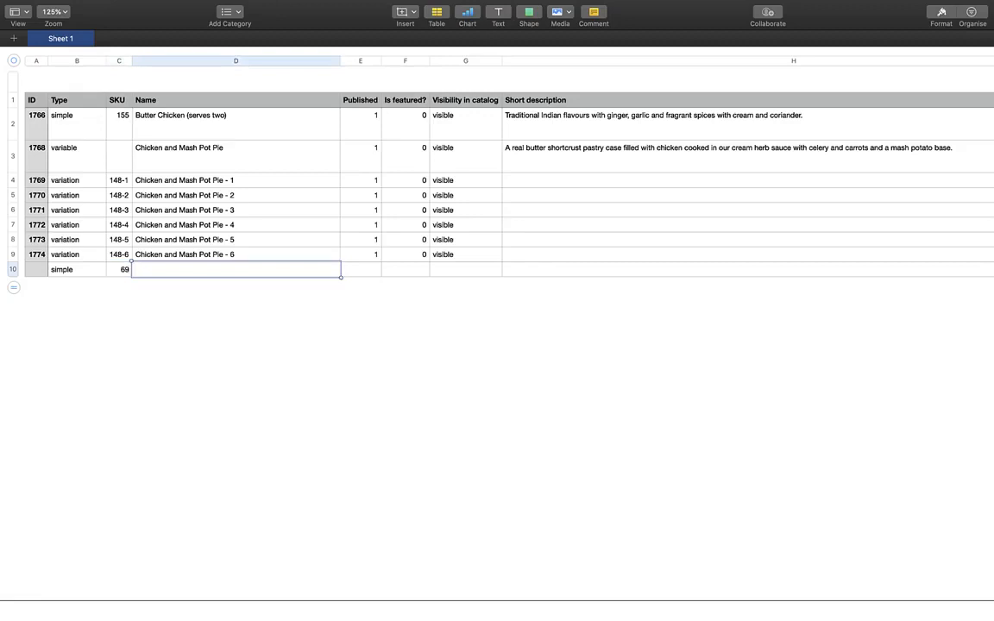
{"action": "key", "text": "super+v"}
{"action": "key", "text": "Tab"}
Set Published to 1 and Is featured? to 0 for Chicken Art Pesto in row 10
{"action": "type", "text": "1"}
{"action": "key", "text": "Tab"}
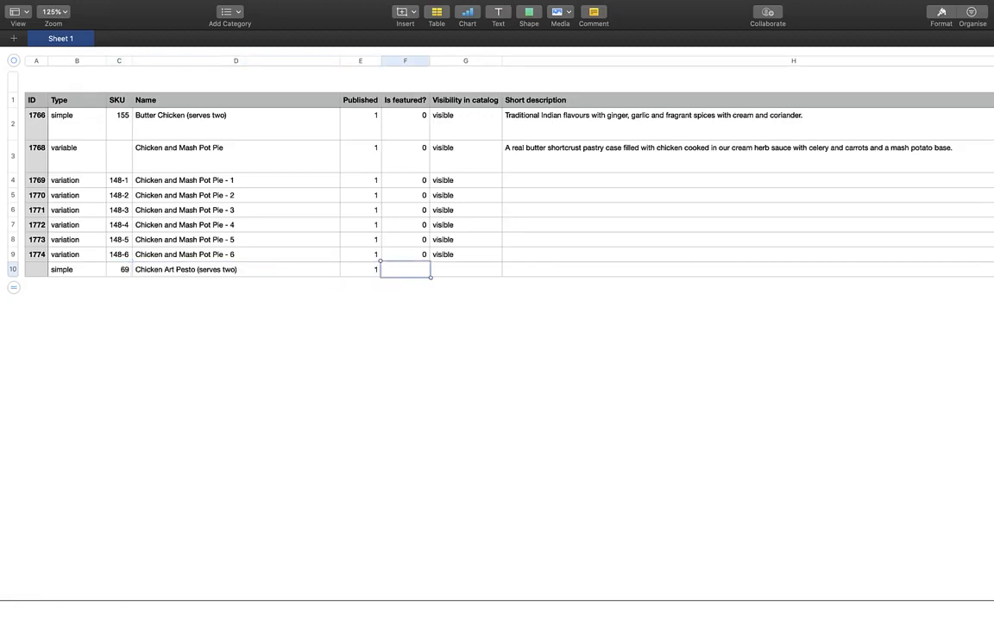
{"action": "type", "text": "0"}
{"action": "key", "text": "shift+Tab"}
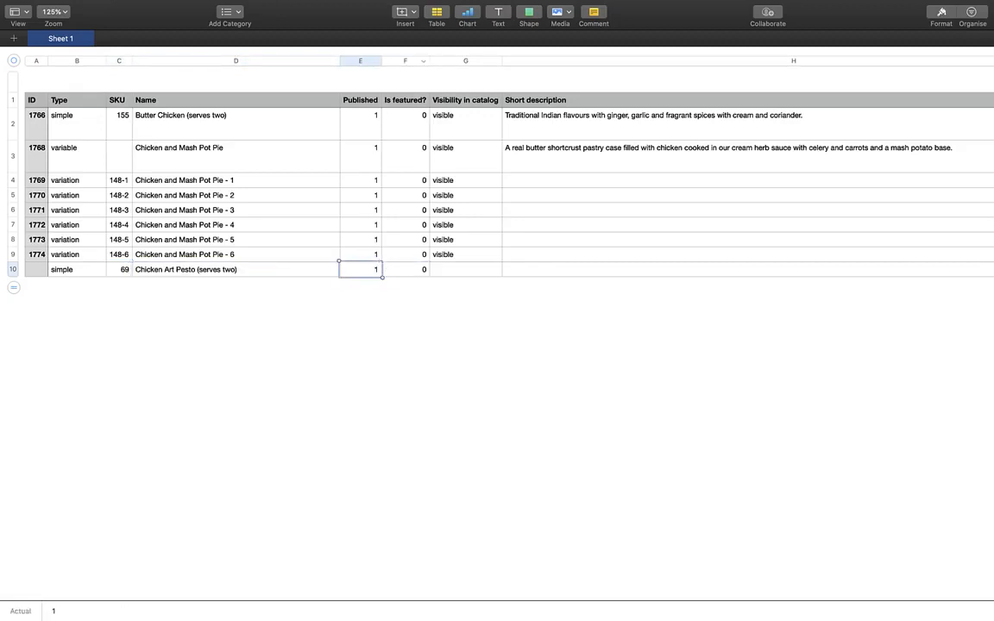
Delete the Is featured? column and set row 10's Visibility in catalog to visible
{"action": "left_click", "coordinate": [423, 60]}
{"action": "left_click", "coordinate": [445, 222]}
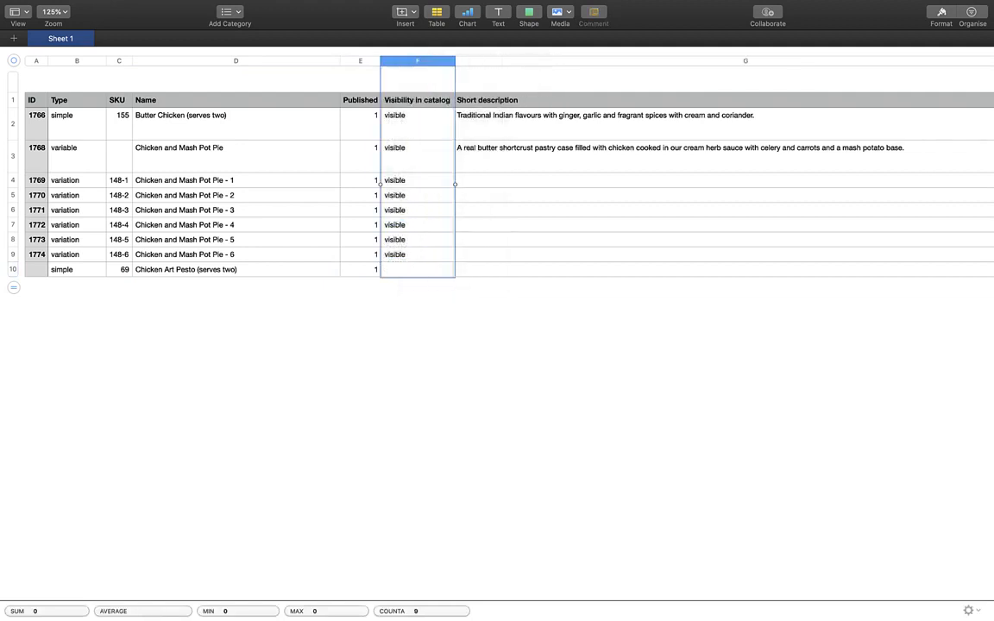
{"action": "left_click", "coordinate": [417, 271]}
{"action": "type", "text": "visible"}
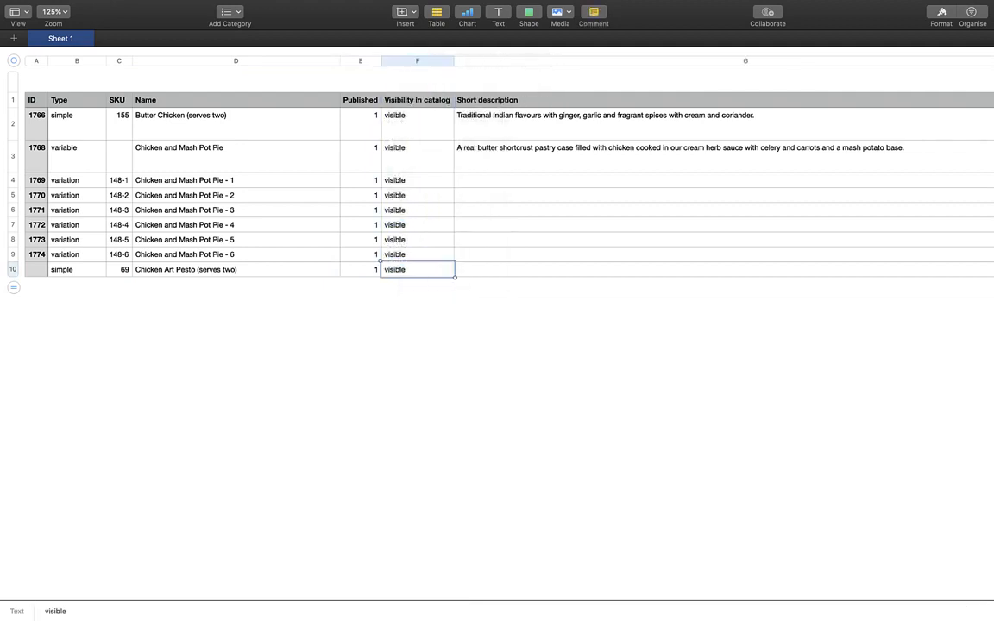
{"action": "key", "text": "Tab"}
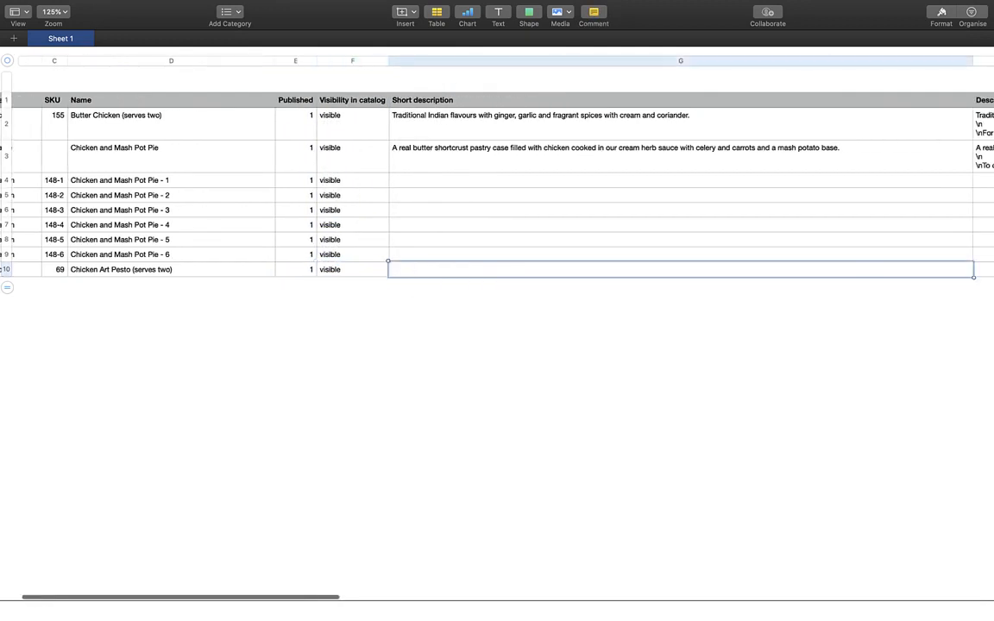
Examine the Short description and Description columns and their empty cells in row 10
{"action": "scroll", "coordinate": [408, 291], "scroll_direction": "left", "scroll_amount": 2}
{"action": "scroll", "coordinate": [408, 292], "scroll_direction": "right", "scroll_amount": 1}
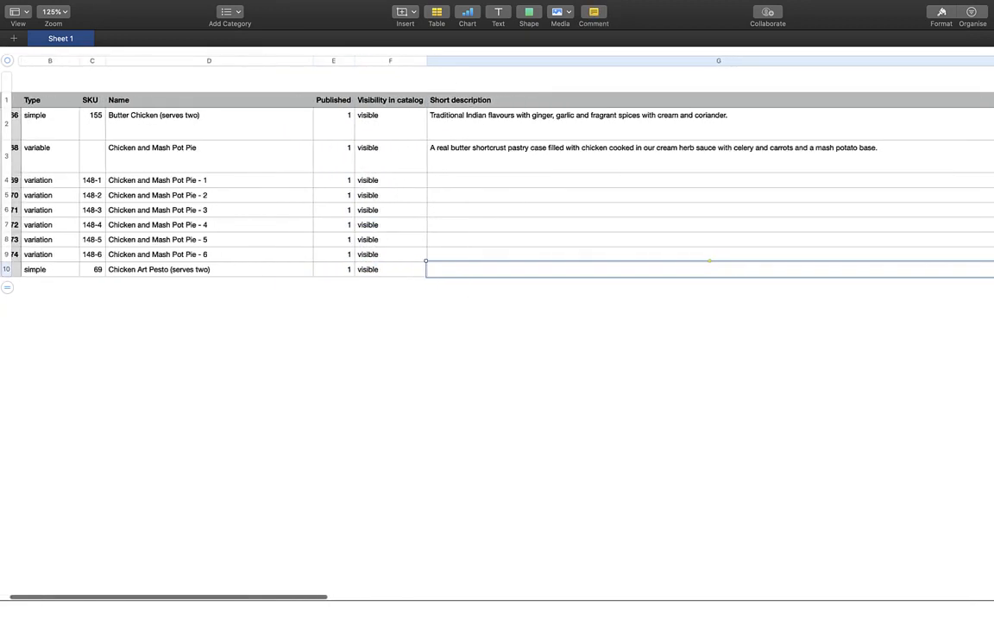
{"action": "left_click", "coordinate": [391, 270]}
{"action": "left_click", "coordinate": [733, 270]}
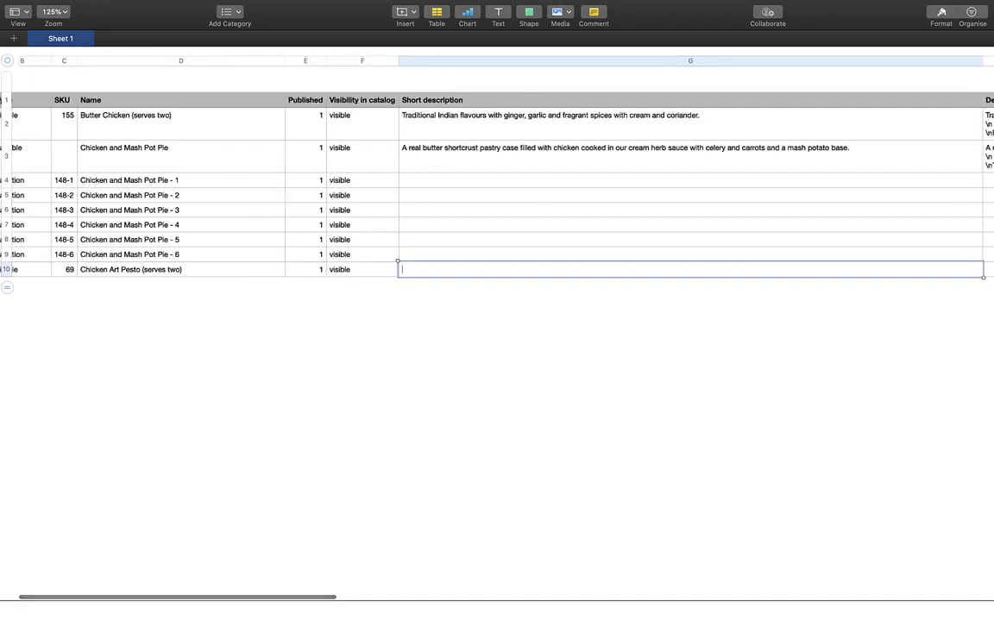
{"action": "left_click", "coordinate": [733, 345]}
{"action": "scroll", "coordinate": [733, 345], "scroll_direction": "right", "scroll_amount": 3}
{"action": "scroll", "coordinate": [497, 190], "scroll_direction": "right", "scroll_amount": 5}
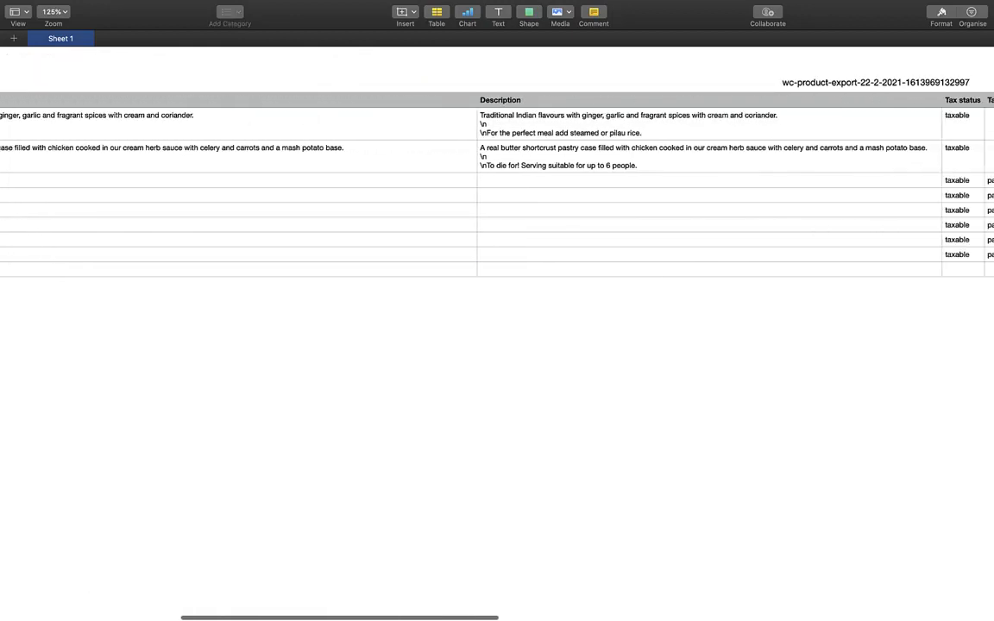
{"action": "left_click", "coordinate": [709, 270]}
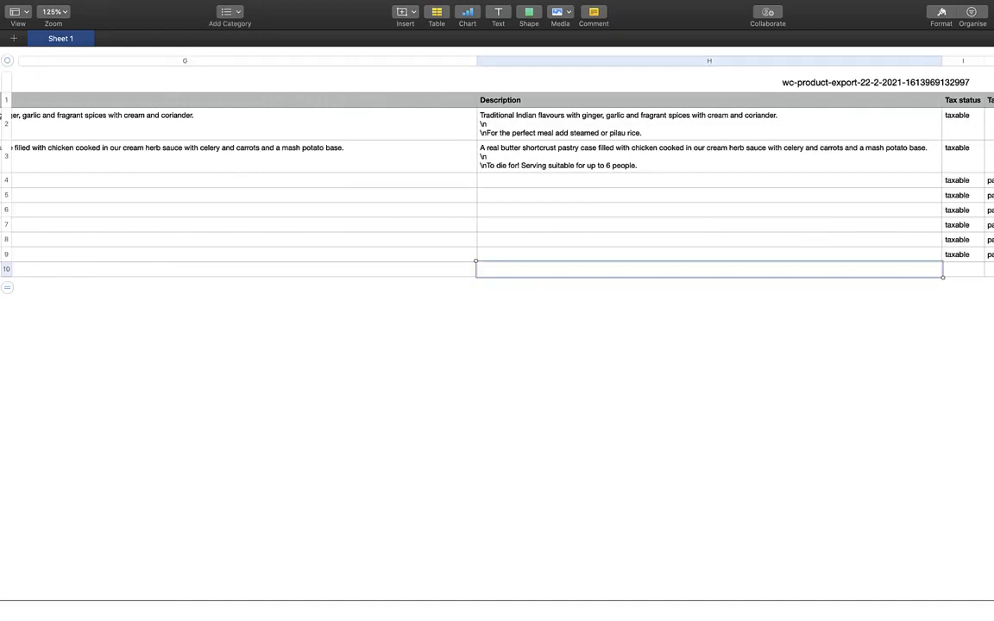
Set row 10's Tax status to taxable by copying the value from the row above
{"action": "scroll", "coordinate": [709, 270], "scroll_direction": "right", "scroll_amount": 6}
{"action": "left_click", "coordinate": [471, 61]}
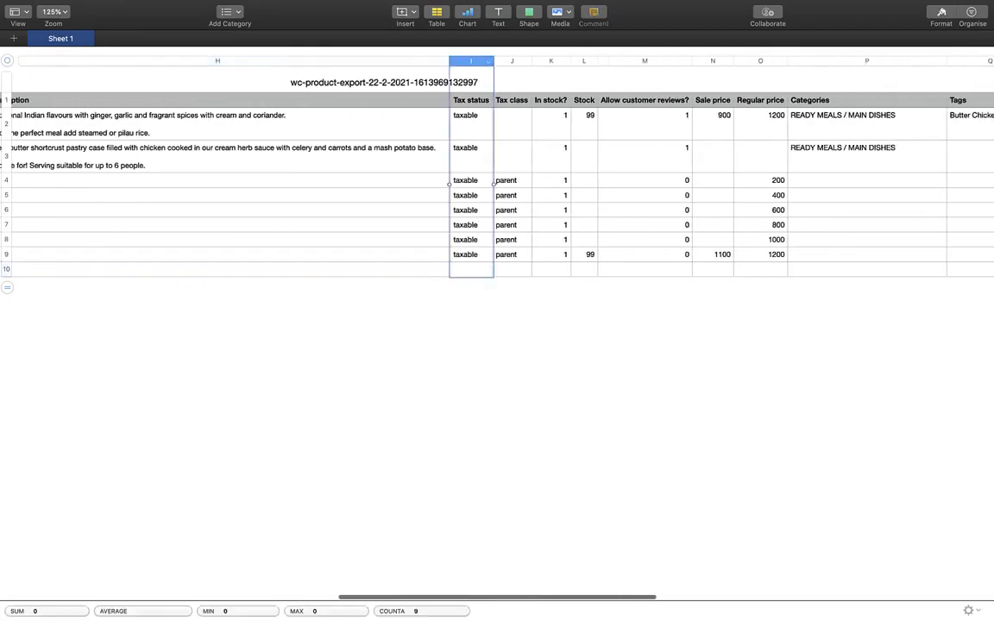
{"action": "left_click", "coordinate": [471, 311]}
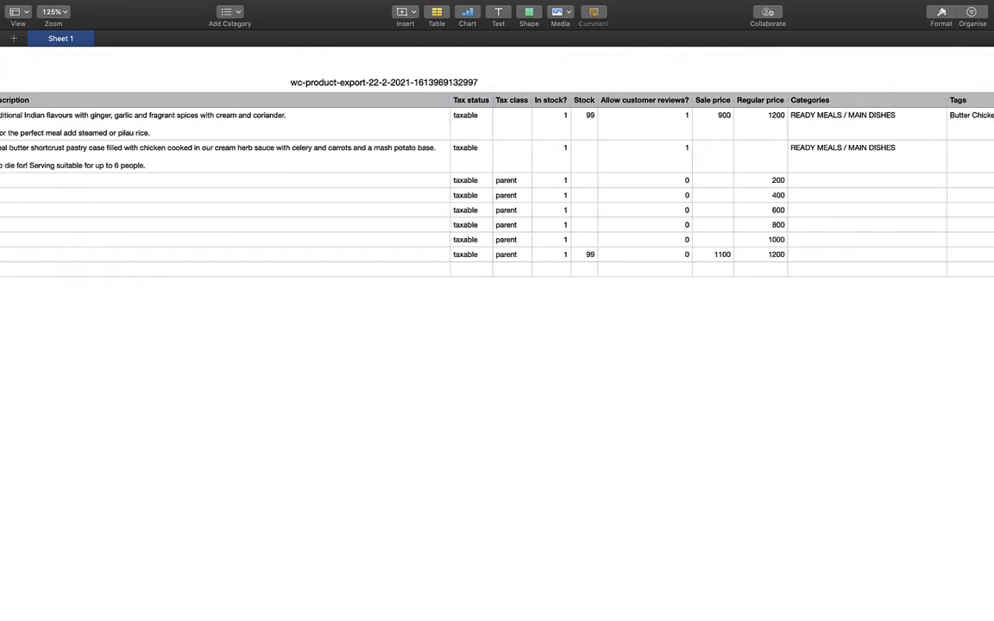
{"action": "left_click", "coordinate": [471, 254]}
{"action": "key", "text": "super+c"}
{"action": "left_click", "coordinate": [471, 269]}
{"action": "key", "text": "super+v"}
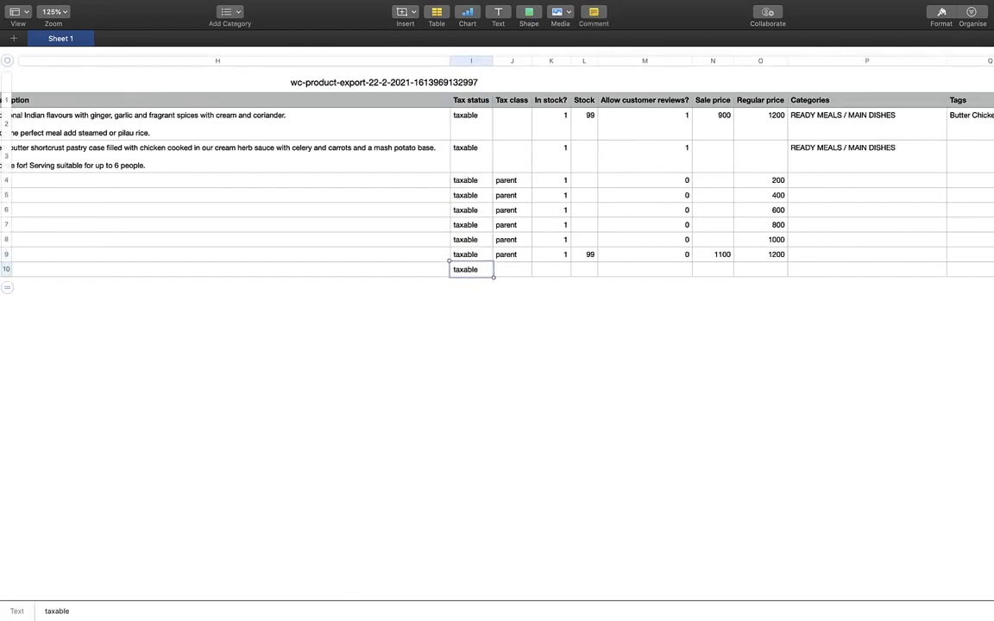
Highlight the entire Butter Chicken row with a green fill as the reference row
{"action": "left_click", "coordinate": [7, 124]}
{"action": "scroll", "coordinate": [7, 124], "scroll_direction": "left", "scroll_amount": 10}
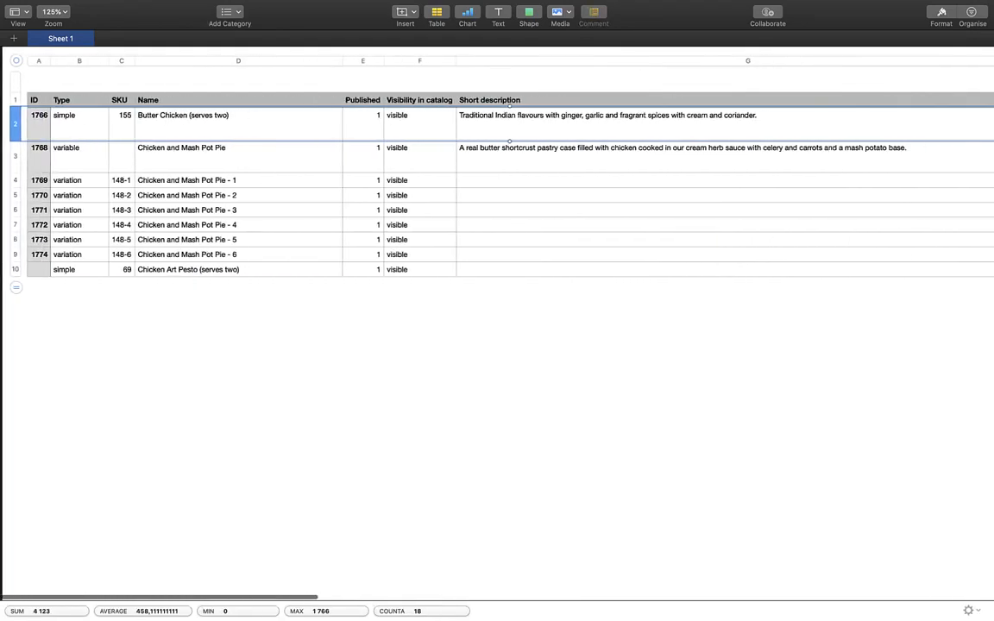
{"action": "scroll", "coordinate": [497, 186], "scroll_direction": "right", "scroll_amount": 10}
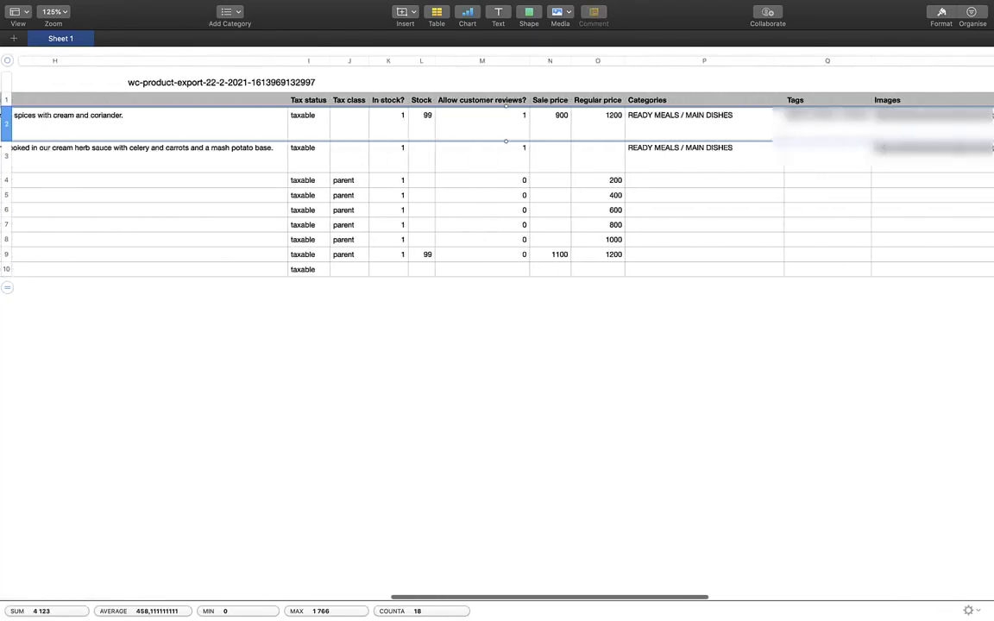
{"action": "scroll", "coordinate": [497, 186], "scroll_direction": "right", "scroll_amount": 3}
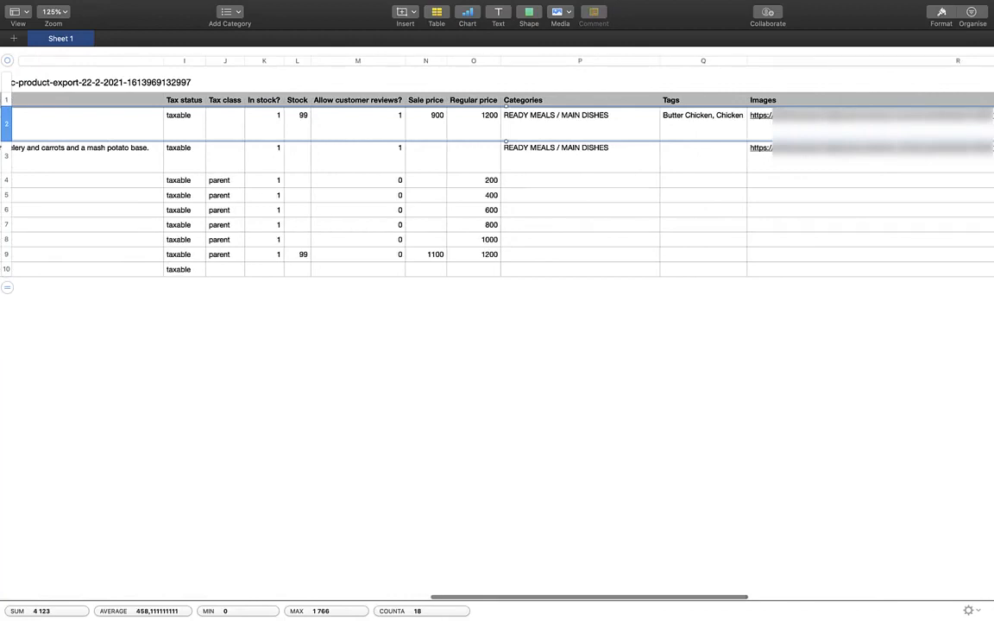
{"action": "left_click", "coordinate": [942, 12]}
{"action": "left_click", "coordinate": [893, 38]}
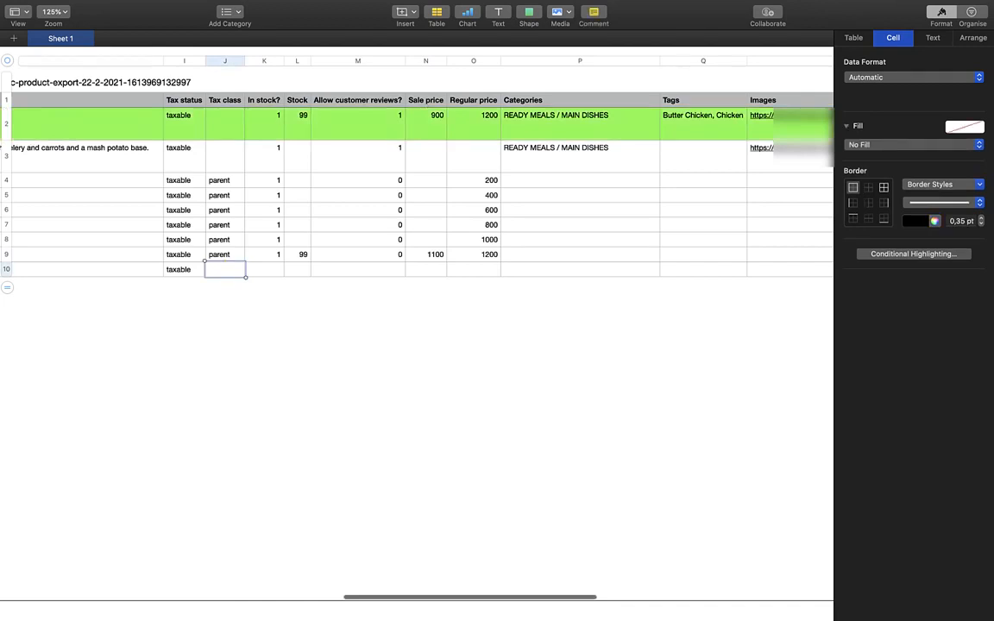
Set In stock? to 1 and Allow customer reviews? to 0 in row 10, leaving Stock empty
{"action": "left_click", "coordinate": [264, 269]}
{"action": "type", "text": "1"}
{"action": "left_click", "coordinate": [328, 362]}
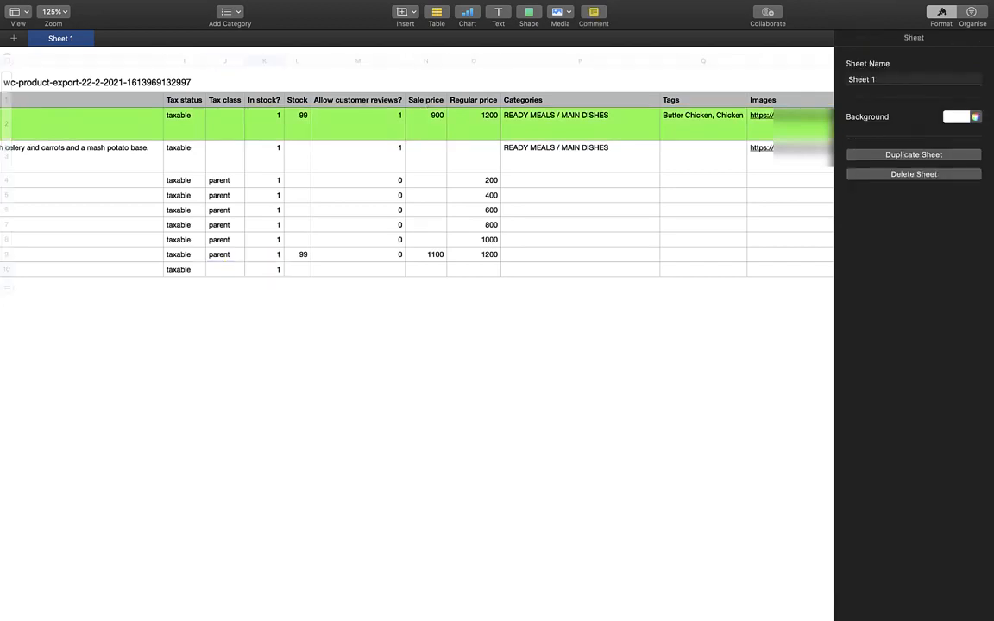
{"action": "left_click", "coordinate": [297, 269]}
{"action": "left_click", "coordinate": [298, 269]}
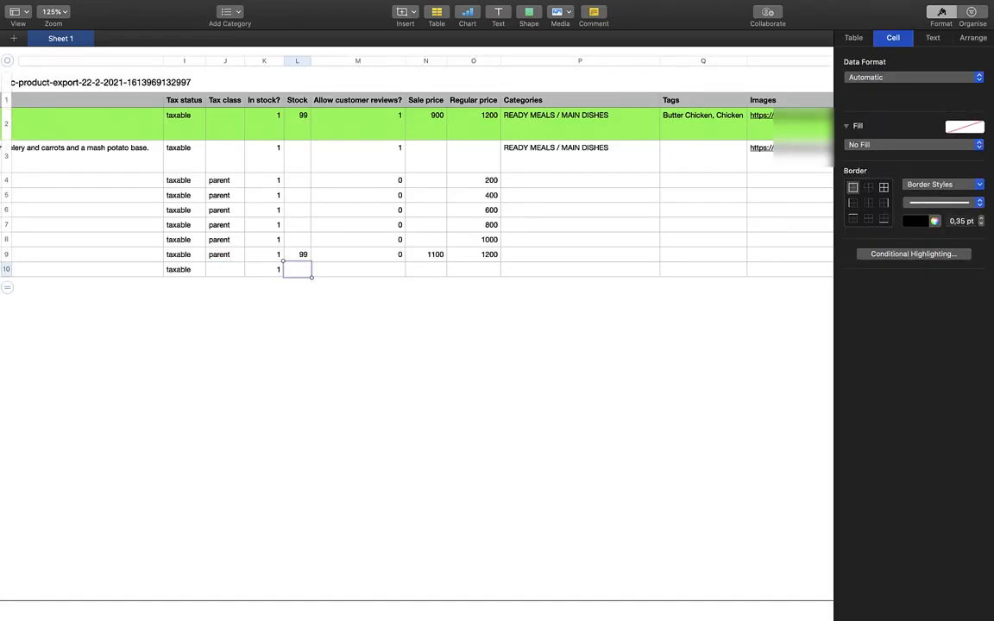
{"action": "left_click", "coordinate": [345, 363]}
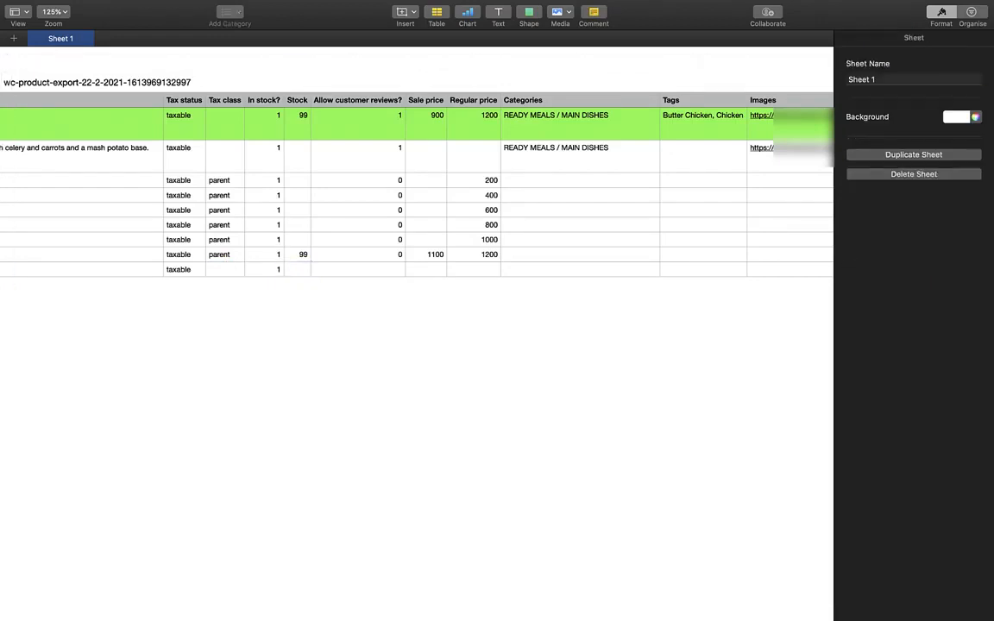
{"action": "left_click", "coordinate": [358, 269]}
{"action": "type", "text": "0"}
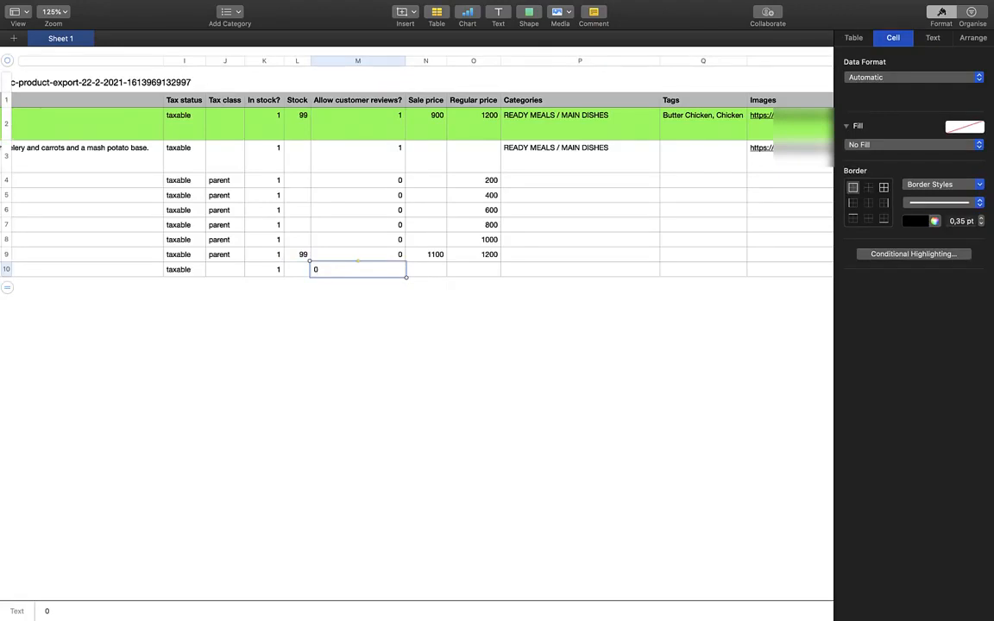
Set Allow customer reviews? to 0 for Butter Chicken in row 2 and Chicken and Mash Pot Pie in row 3
{"action": "left_click", "coordinate": [358, 123]}
{"action": "type", "text": "0"}
{"action": "key", "text": "Return"}
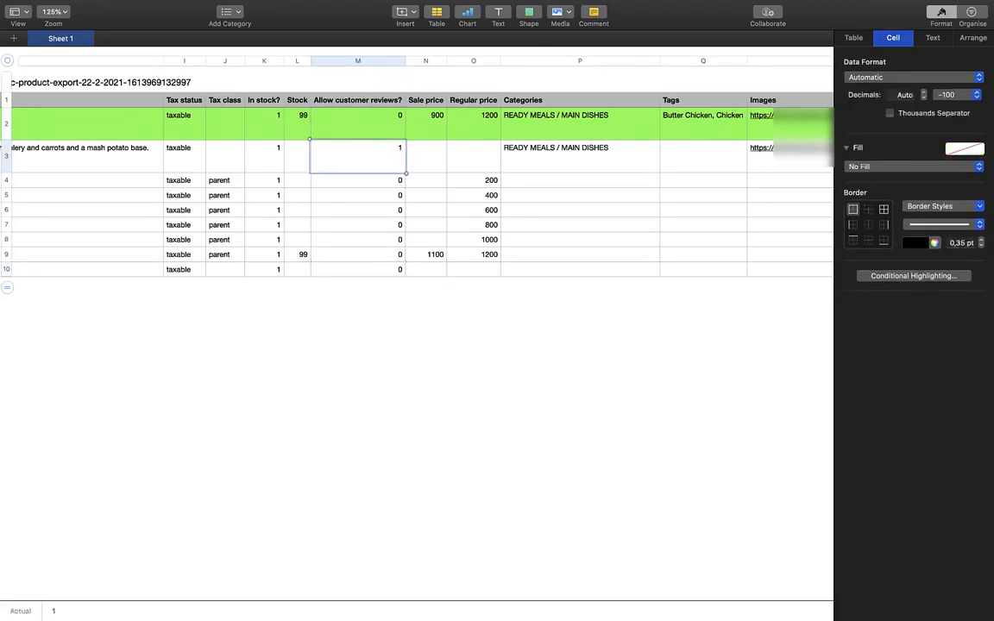
{"action": "type", "text": "0"}
{"action": "left_click", "coordinate": [474, 209]}
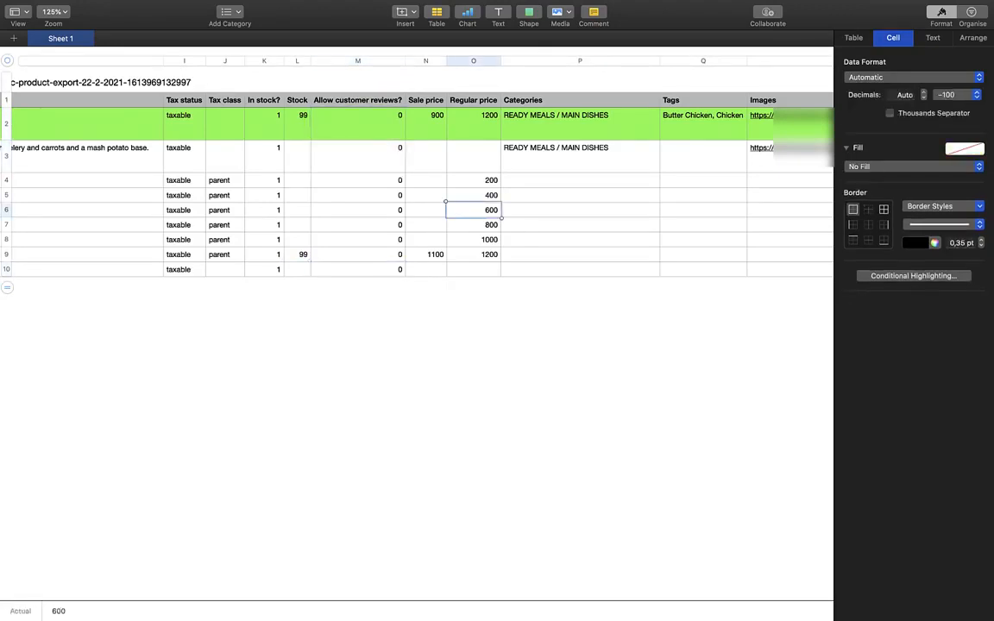
Set the Regular price in row 10 to 1500, leaving the Sale price empty
{"action": "left_click", "coordinate": [440, 300]}
{"action": "left_click", "coordinate": [426, 269]}
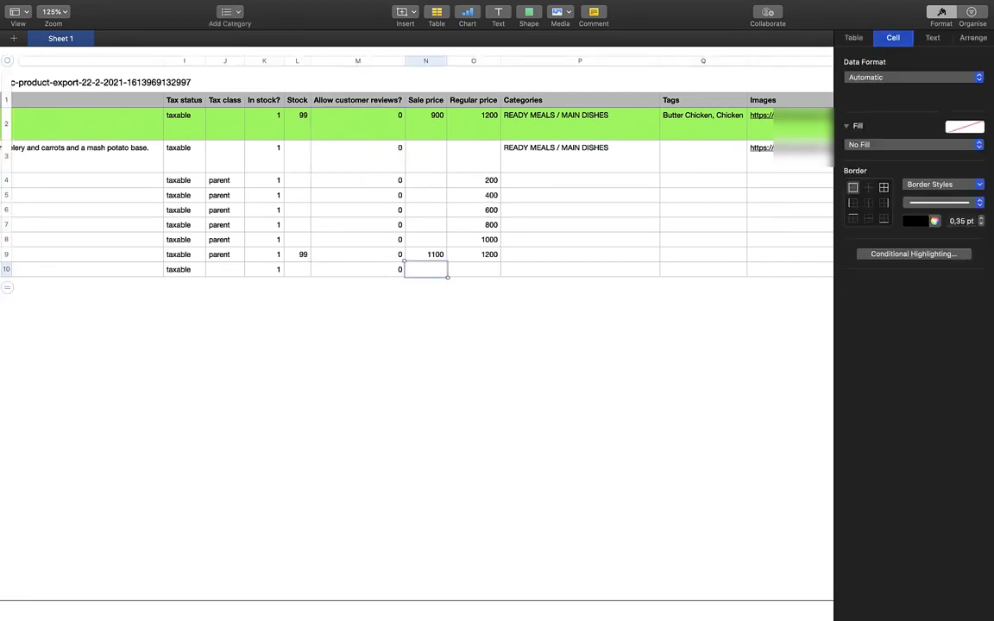
{"action": "left_click", "coordinate": [471, 270]}
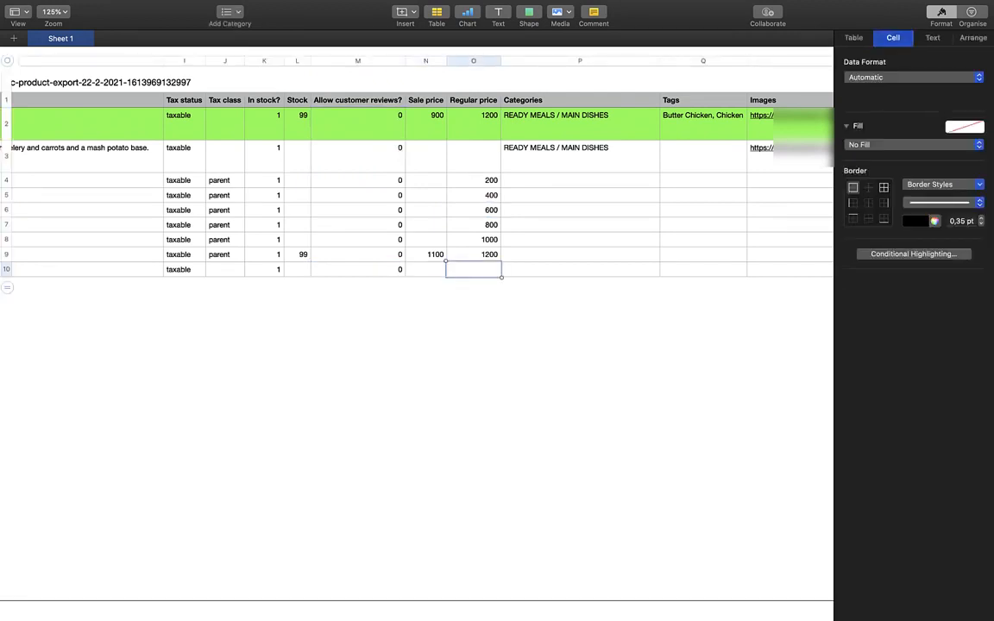
{"action": "type", "text": "1500"}
{"action": "key", "text": "Tab"}
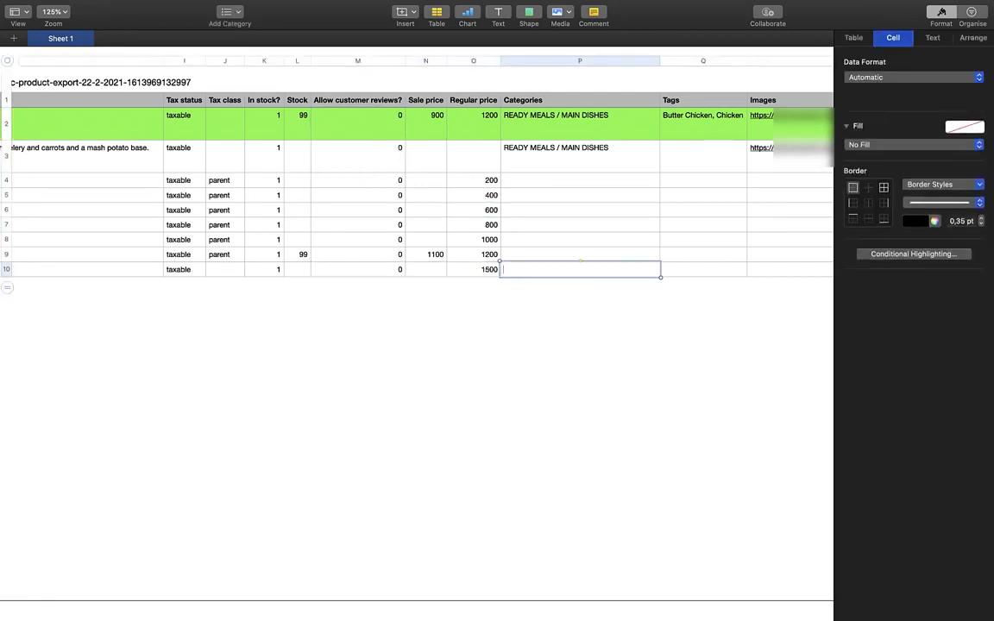
Paste READY MEALS / PASTA DELI as the category in row 10's Categories cell
{"action": "key", "text": "super+Tab"}
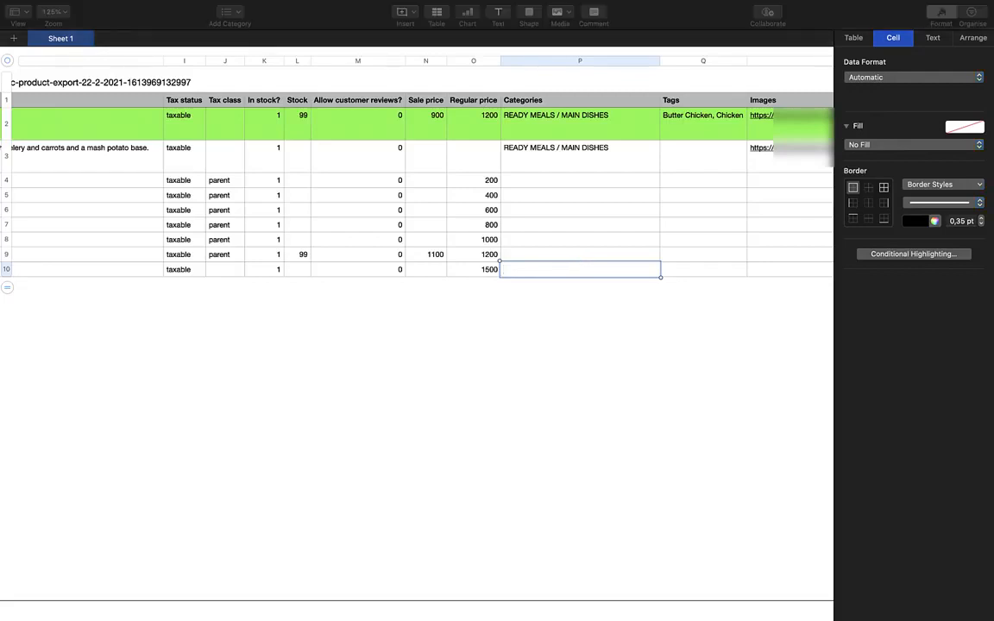
{"action": "key", "text": "super+Tab"}
{"action": "key", "text": "super+v"}
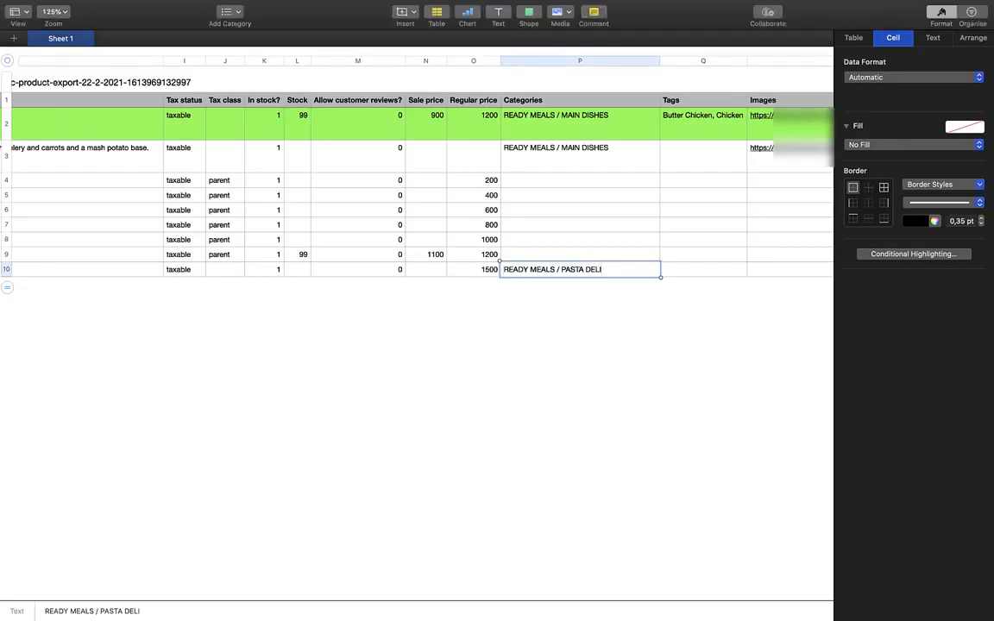
{"action": "left_click", "coordinate": [553, 380]}
{"action": "left_click", "coordinate": [580, 270]}
{"action": "double_click", "coordinate": [574, 270]}
{"action": "left_click_drag", "start_coordinate": [558, 269], "coordinate": [601, 269]}
{"action": "left_click", "coordinate": [596, 345]}
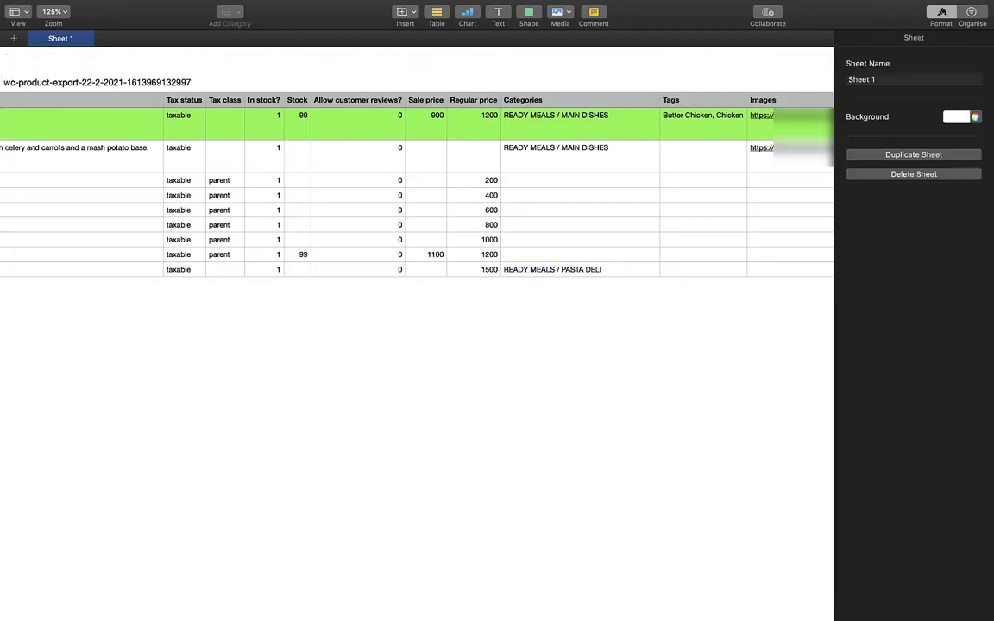
Examine row 10's Tags and Images cells against the rows above, and the product image files in Finder
{"action": "scroll", "coordinate": [595, 345], "scroll_direction": "right", "scroll_amount": 5}
{"action": "left_click", "coordinate": [473, 269]}
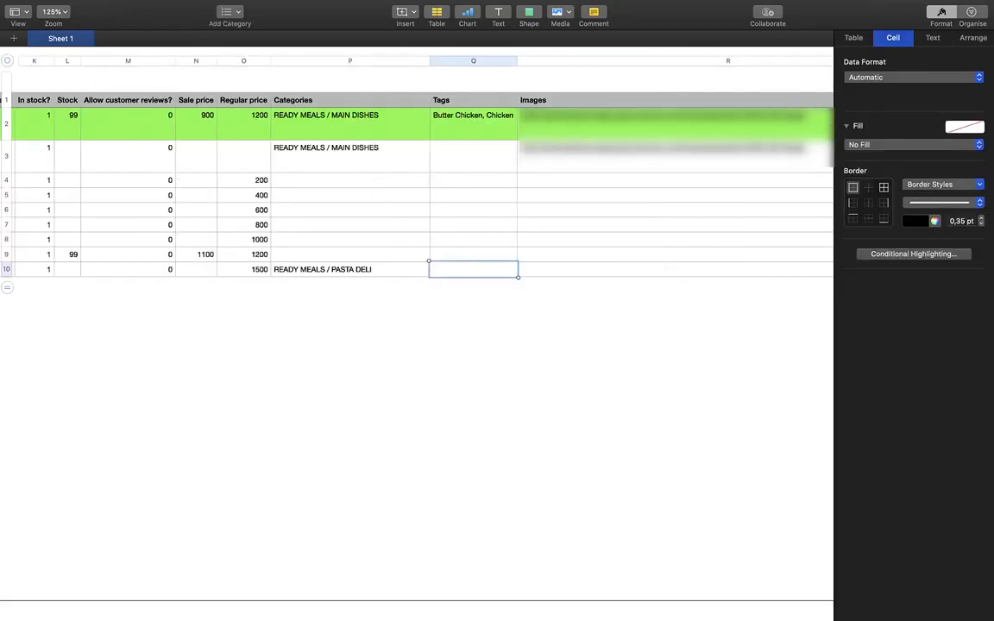
{"action": "scroll", "coordinate": [474, 269], "scroll_direction": "right", "scroll_amount": 5}
{"action": "left_click", "coordinate": [466, 269]}
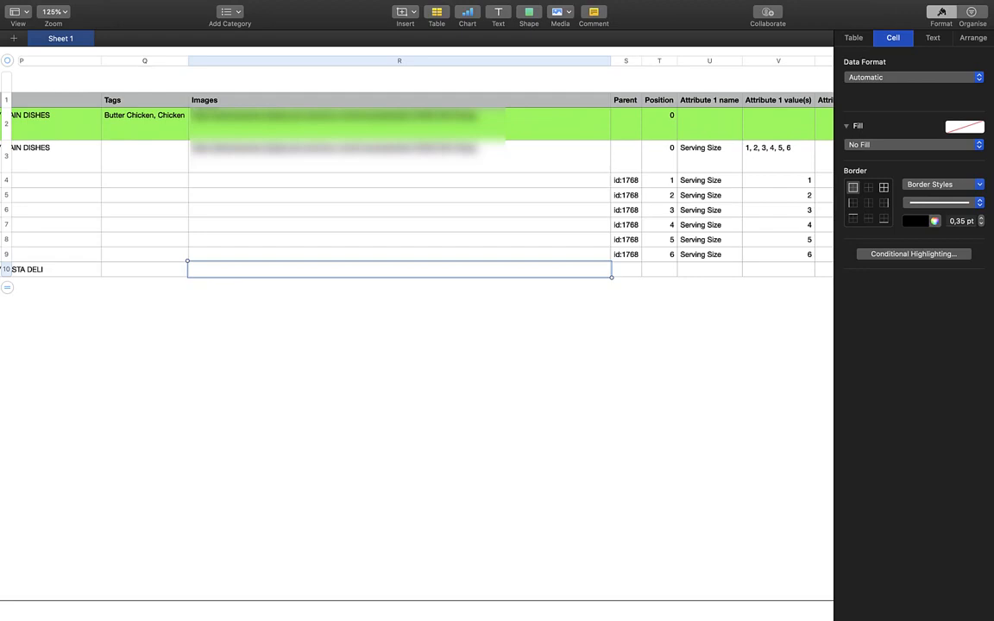
{"action": "scroll", "coordinate": [417, 259], "scroll_direction": "left", "scroll_amount": 15}
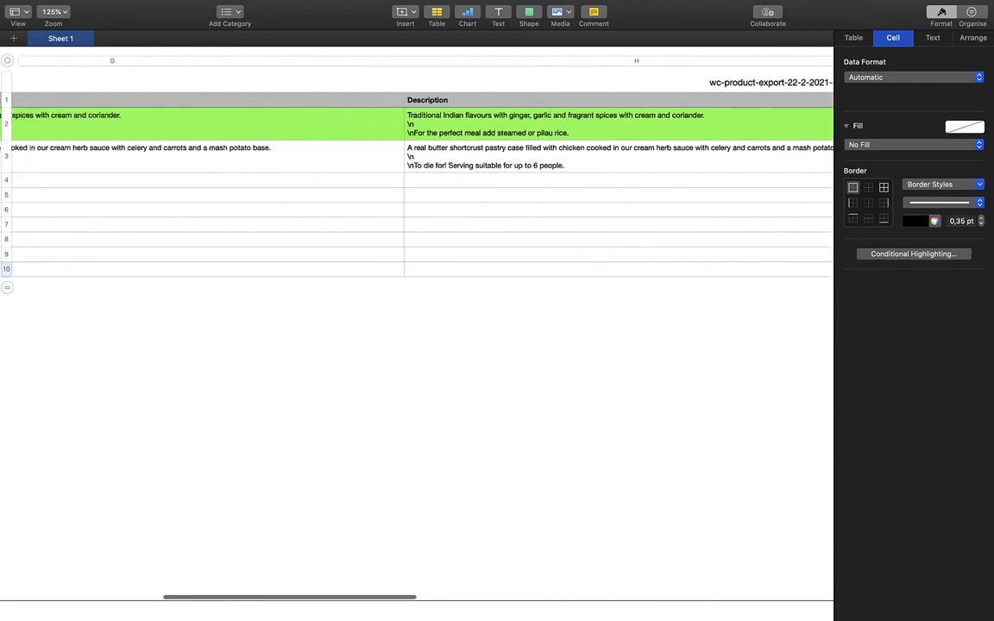
{"action": "scroll", "coordinate": [416, 259], "scroll_direction": "right", "scroll_amount": 15}
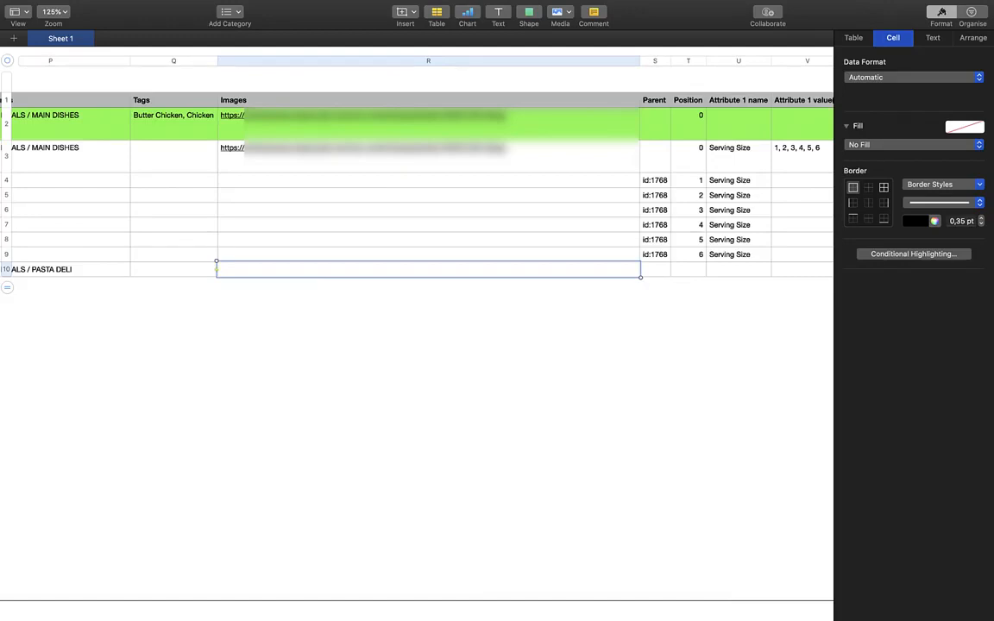
{"action": "key", "text": "ctrl+Left"}
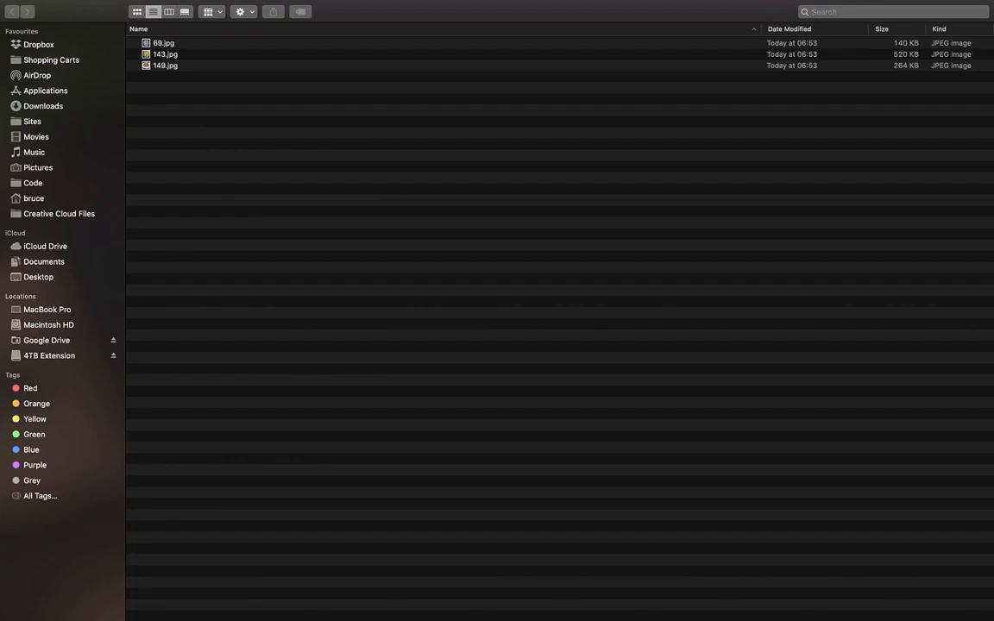
{"action": "key", "text": "ctrl+Left"}
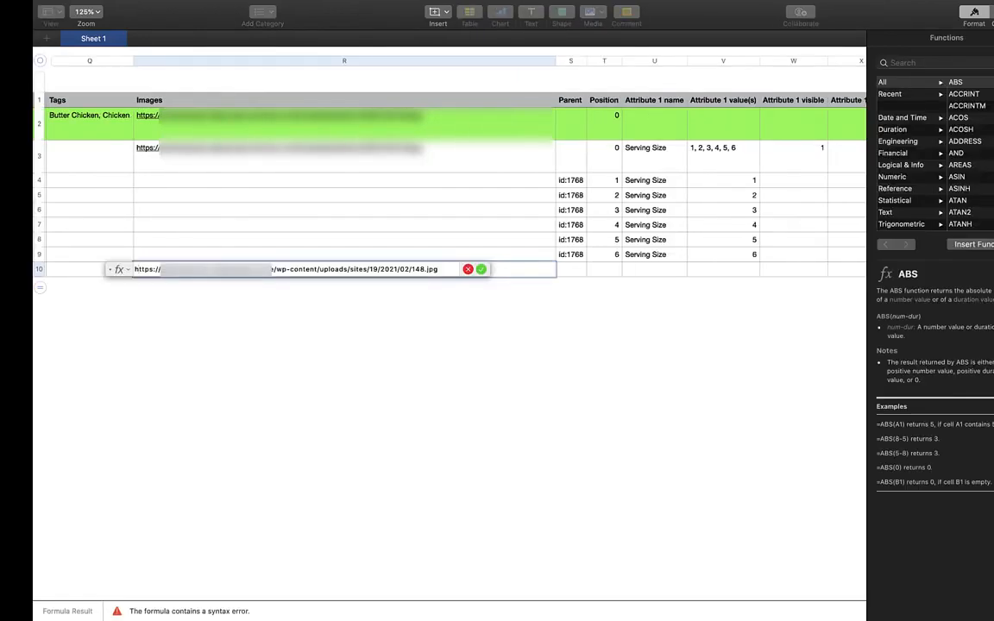
In row 10's Images formula, enclose the URL up to the 2021/02/ folder in quotation marks and add an & operator
{"action": "left_click_drag", "start_coordinate": [135, 269], "coordinate": [351, 269]}
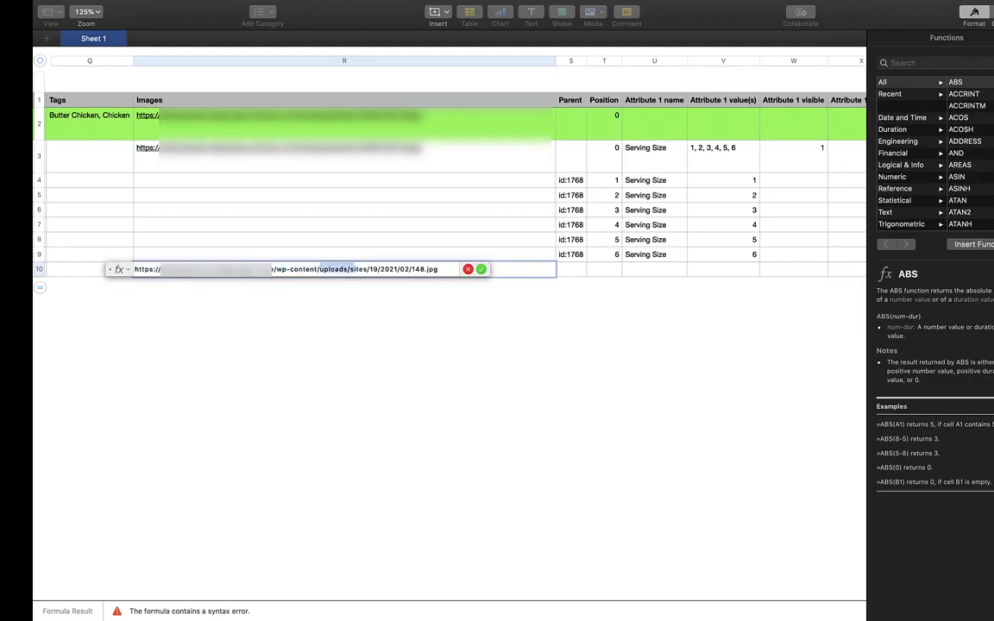
{"action": "double_click", "coordinate": [361, 270]}
{"action": "left_click", "coordinate": [374, 269]}
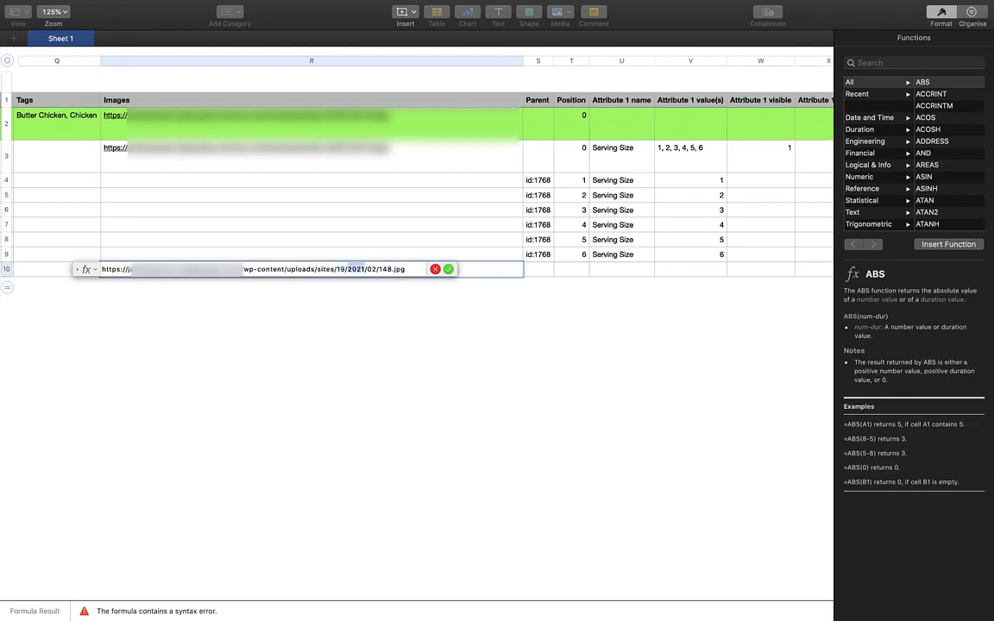
{"action": "double_click", "coordinate": [372, 270]}
{"action": "left_click_drag", "start_coordinate": [380, 269], "coordinate": [406, 270]}
{"action": "left_click", "coordinate": [406, 269]}
{"action": "type", "text": "\""}
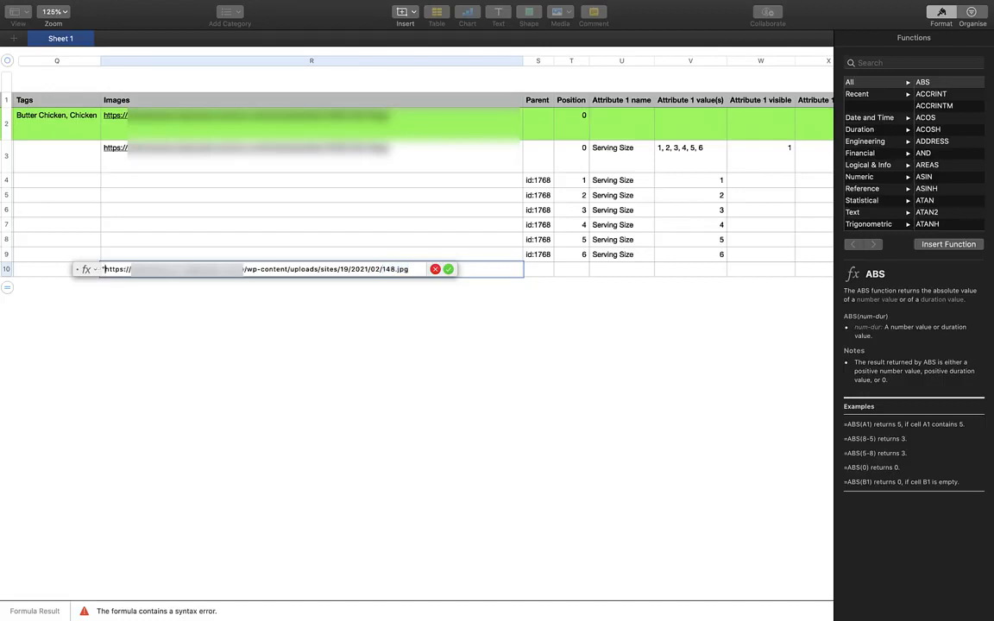
{"action": "left_click", "coordinate": [382, 269]}
{"action": "type", "text": "\"&"}
{"action": "scroll", "coordinate": [382, 269], "scroll_direction": "left", "scroll_amount": 20}
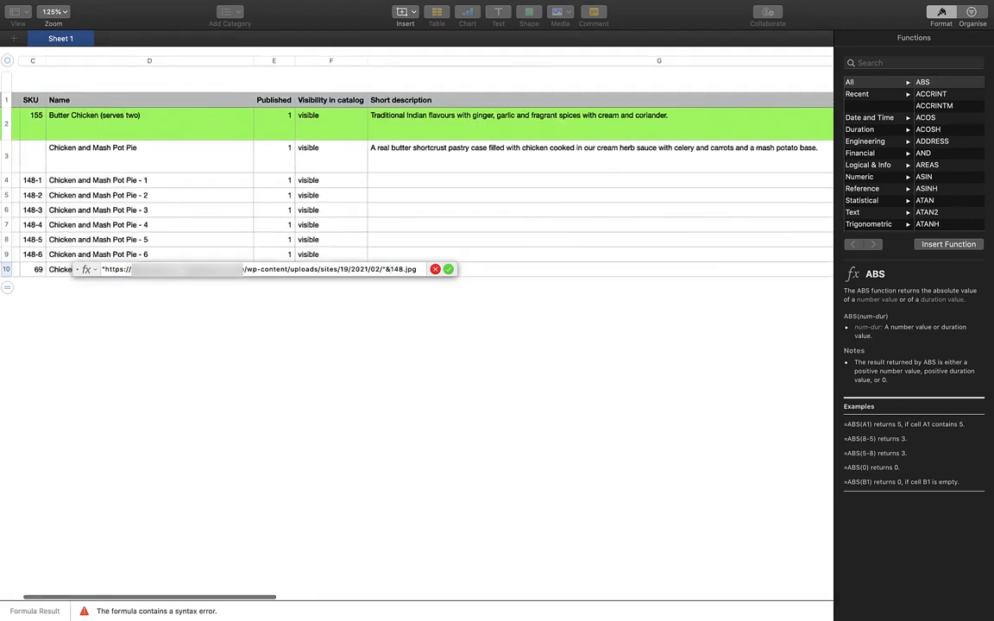
Replace the file number 148 in the Images formula with a reference to row 10's SKU and append &".jpg"
{"action": "left_click", "coordinate": [33, 269]}
{"action": "key", "text": "Delete"}
{"action": "key", "text": "Delete"}
{"action": "key", "text": "Delete"}
{"action": "key", "text": "Delete"}
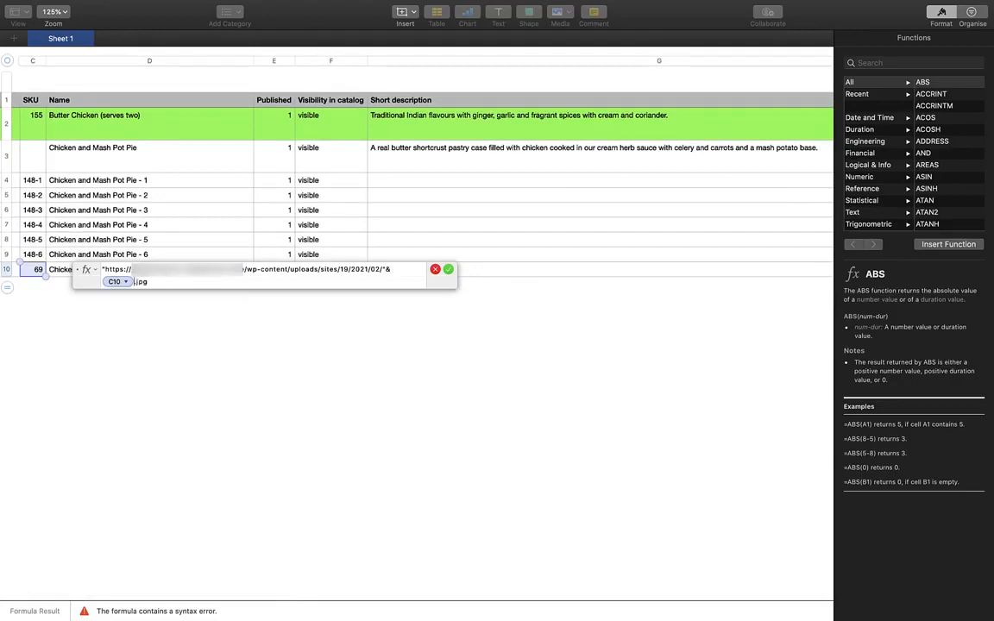
{"action": "type", "text": "&\".jpg\""}
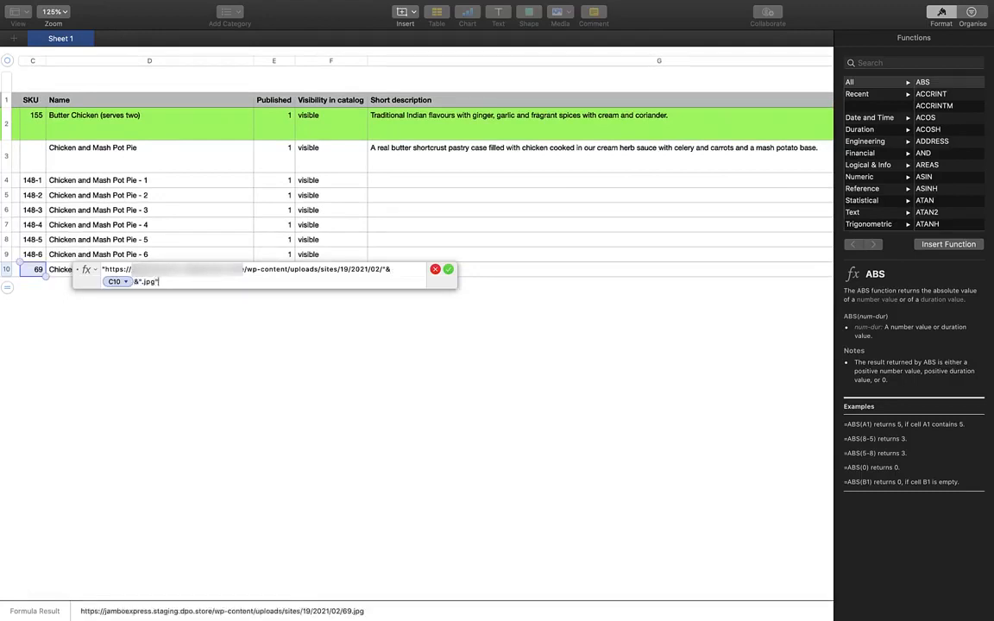
{"action": "key", "text": "Return"}
Add row 11 below Chicken Art Pesto and fill the Images formula down into it from row 10
{"action": "left_click_drag", "start_coordinate": [7, 287], "coordinate": [7, 299]}
{"action": "left_click", "coordinate": [611, 285]}
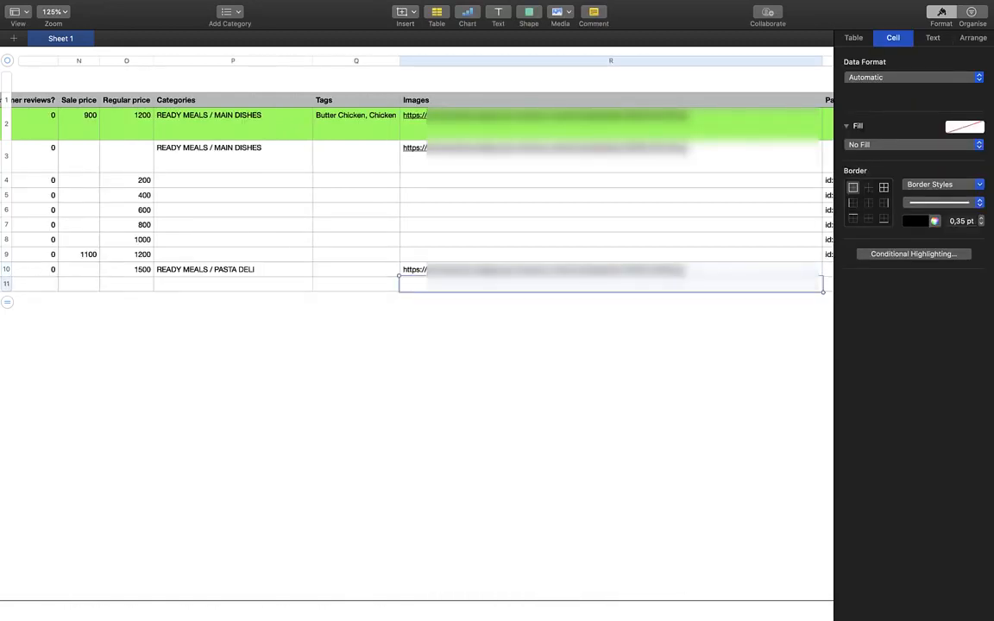
{"action": "left_click", "coordinate": [611, 270]}
{"action": "left_click_drag", "start_coordinate": [611, 276], "coordinate": [611, 289]}
{"action": "left_click", "coordinate": [611, 362]}
Test the copied Images formula by entering SKU 155 in row 11, and clear row 11's Images cell
{"action": "scroll", "coordinate": [611, 363], "scroll_direction": "left", "scroll_amount": 4}
{"action": "scroll", "coordinate": [416, 328], "scroll_direction": "left", "scroll_amount": 15}
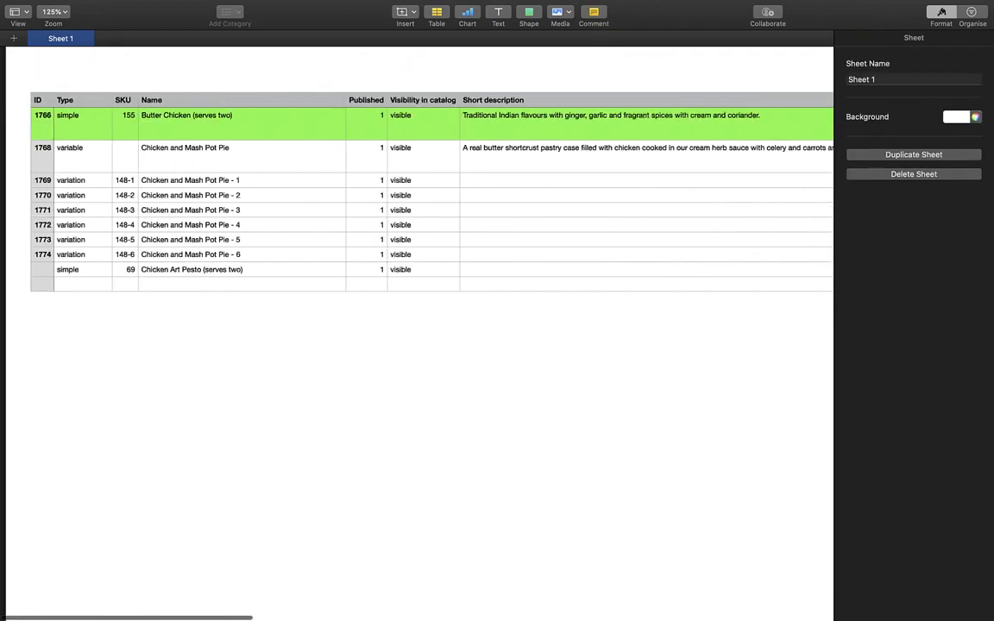
{"action": "left_click", "coordinate": [119, 283]}
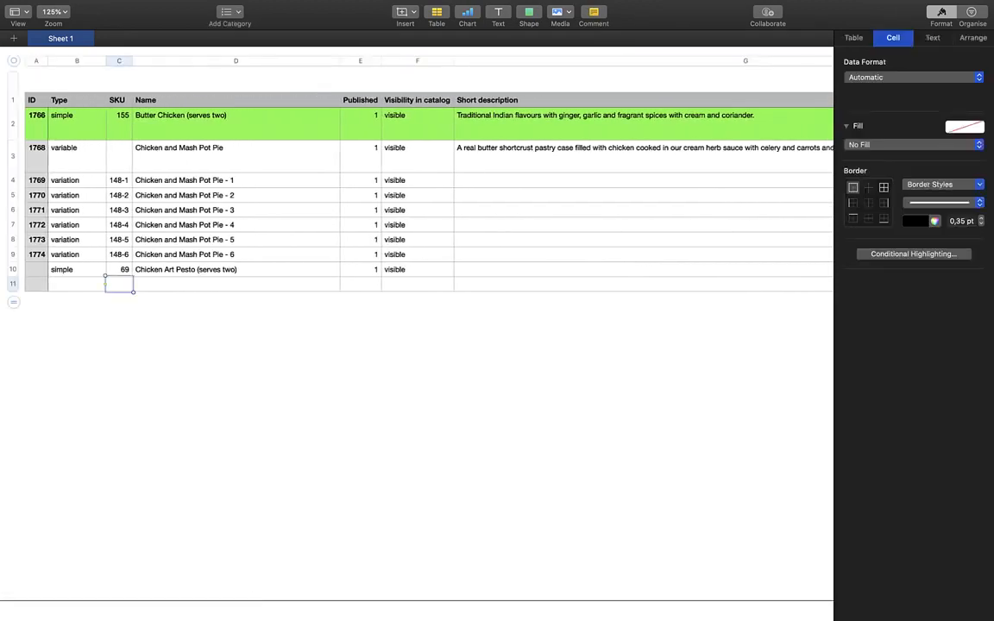
{"action": "type", "text": "155"}
{"action": "left_click", "coordinate": [345, 362]}
{"action": "scroll", "coordinate": [345, 363], "scroll_direction": "right", "scroll_amount": 18}
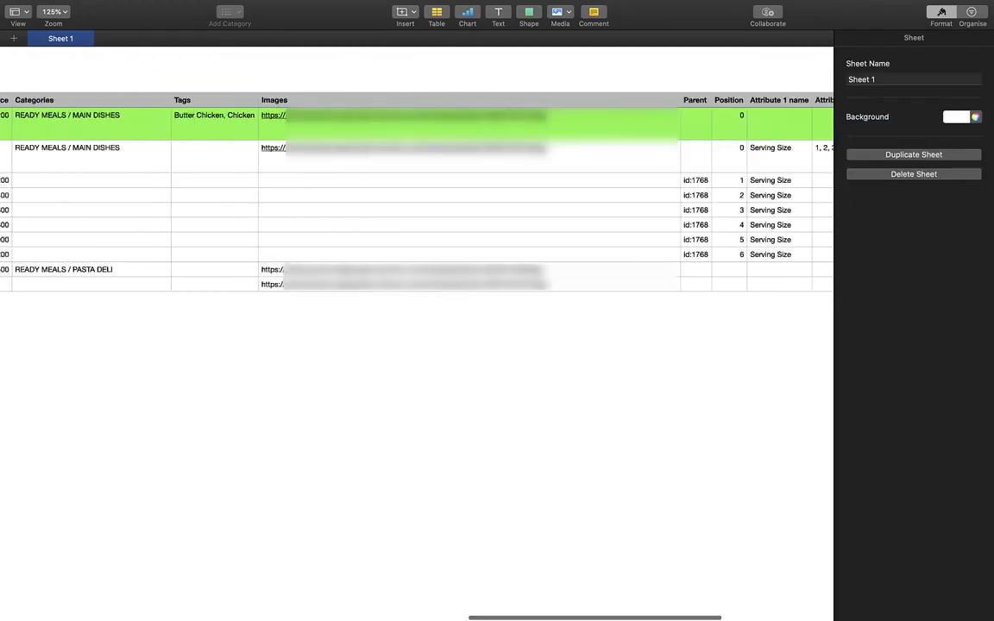
{"action": "left_click", "coordinate": [468, 284]}
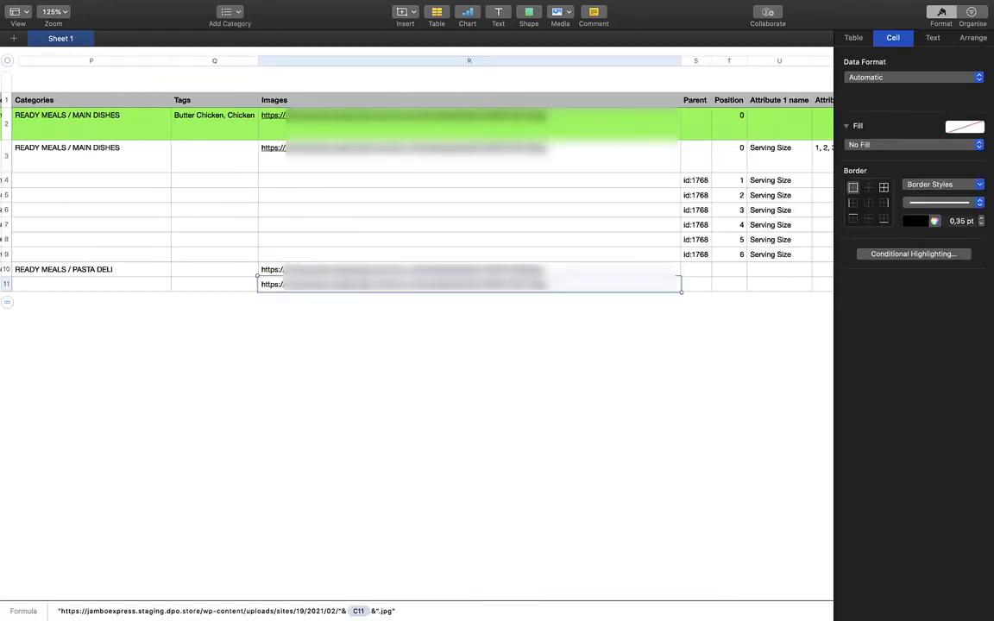
{"action": "key", "text": "Delete"}
{"action": "left_click", "coordinate": [415, 362]}
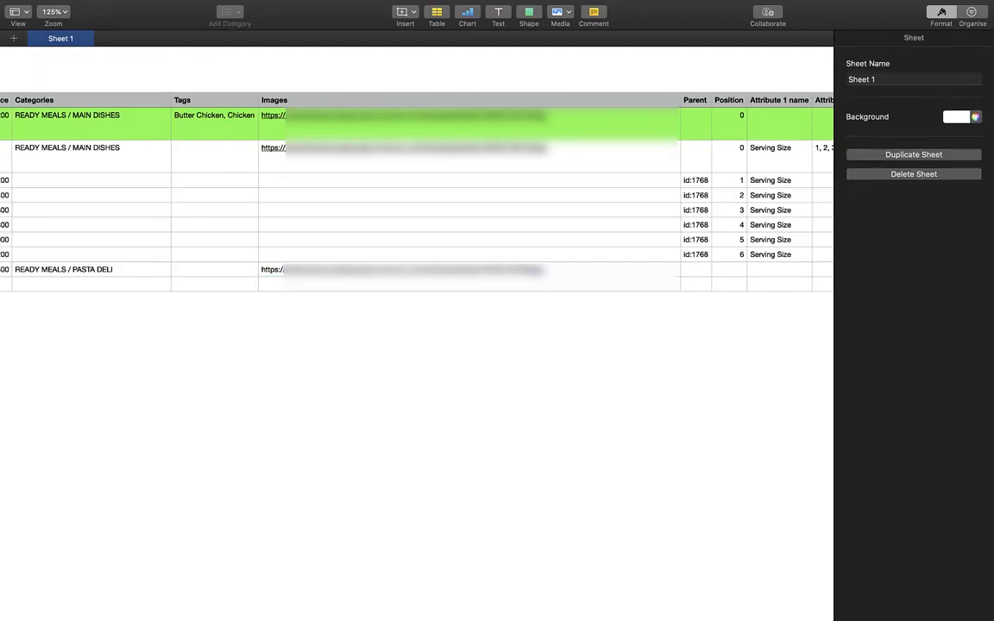
Preview the copied 148.jpg image URL in Spotlight and remove digits from its file name
{"action": "key", "text": "super+space"}
{"action": "key", "text": "super+v"}
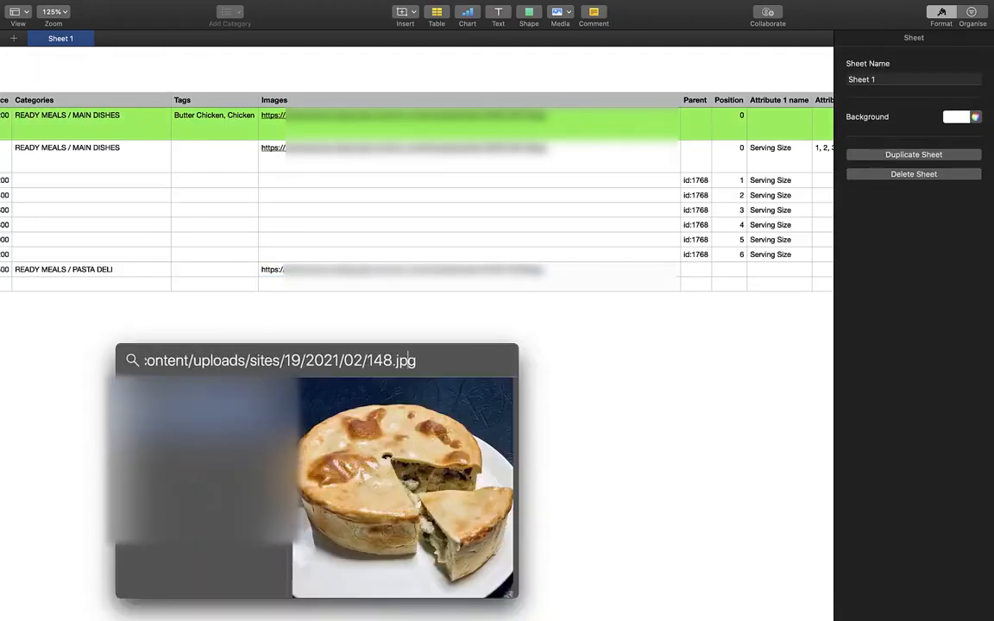
{"action": "key", "text": "Left"}
{"action": "key", "text": "Left"}
{"action": "key", "text": "Left"}
{"action": "key", "text": "BackSpace"}
{"action": "key", "text": "BackSpace"}
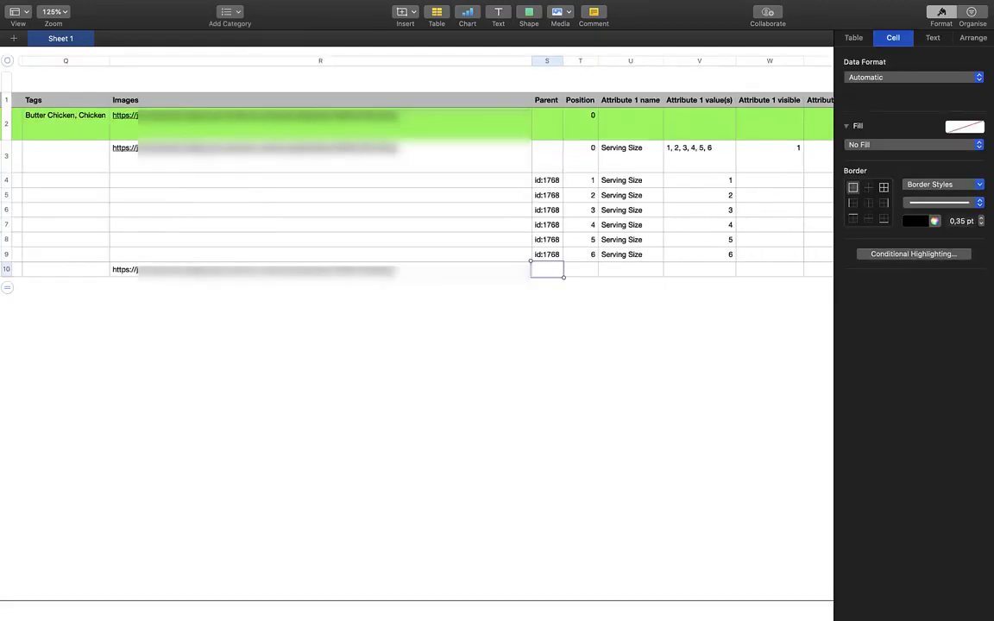
Set Position to 0 in row 10, leaving Parent empty as in the green reference row
{"action": "left_click", "coordinate": [547, 124]}
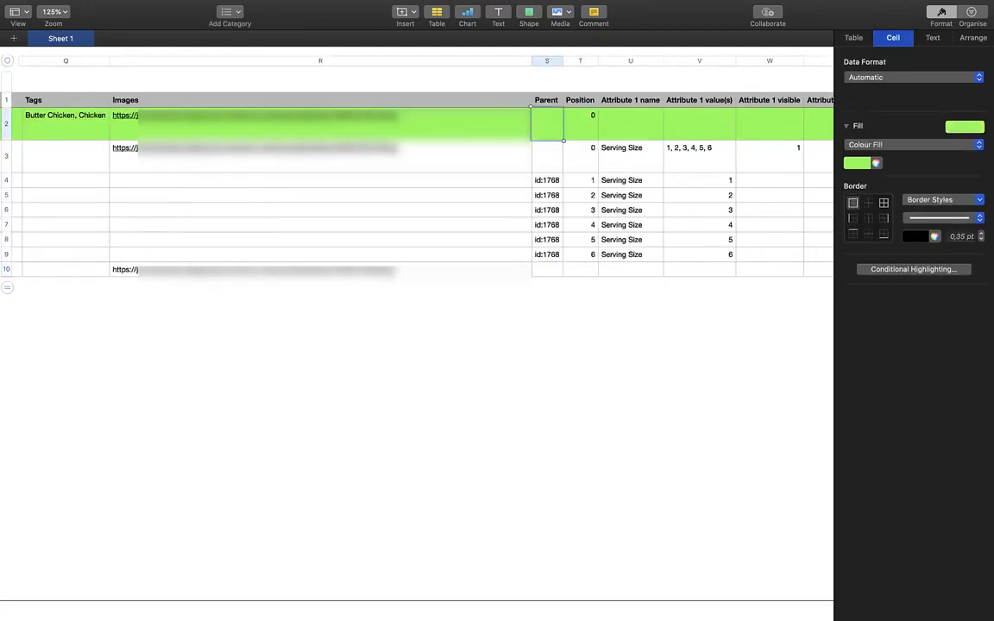
{"action": "left_click", "coordinate": [547, 270]}
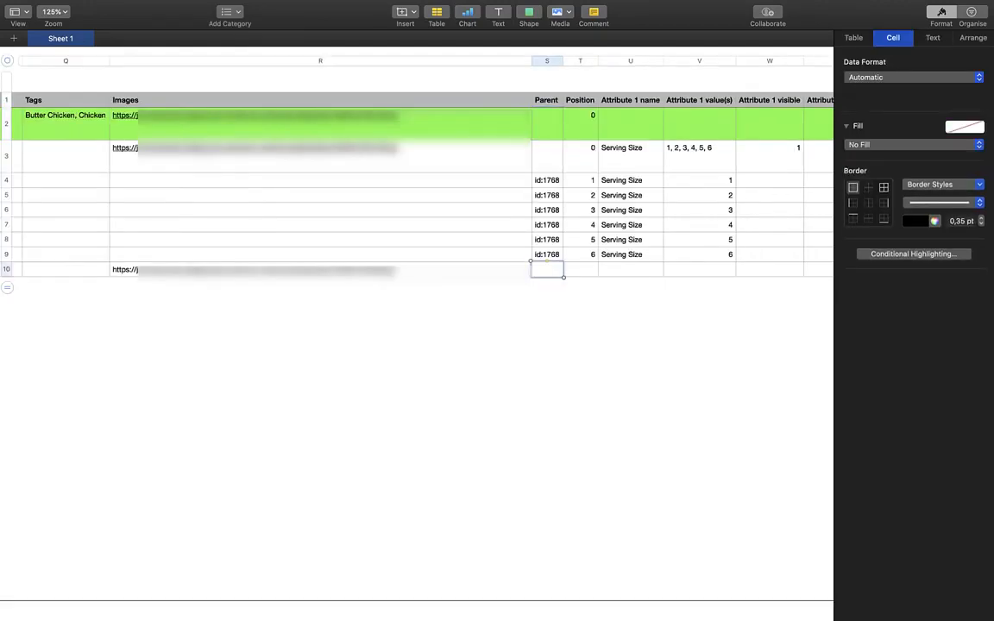
{"action": "left_click", "coordinate": [580, 269]}
{"action": "type", "text": "0"}
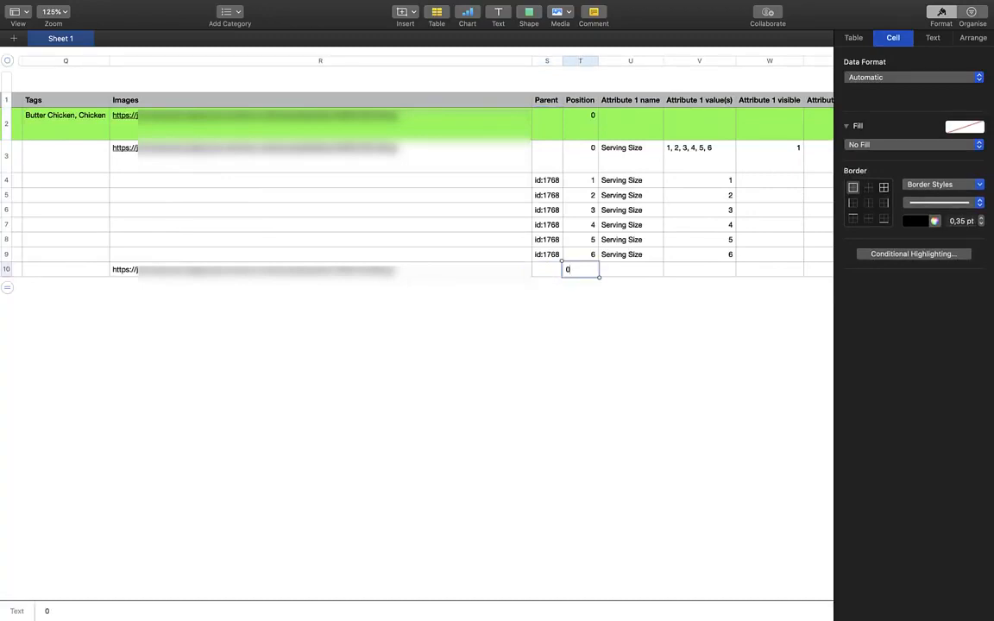
{"action": "key", "text": "Tab"}
Examine the Attribute 1 name, value(s), visible and global cells in the green reference row and row 10
{"action": "scroll", "coordinate": [415, 181], "scroll_direction": "right", "scroll_amount": 3}
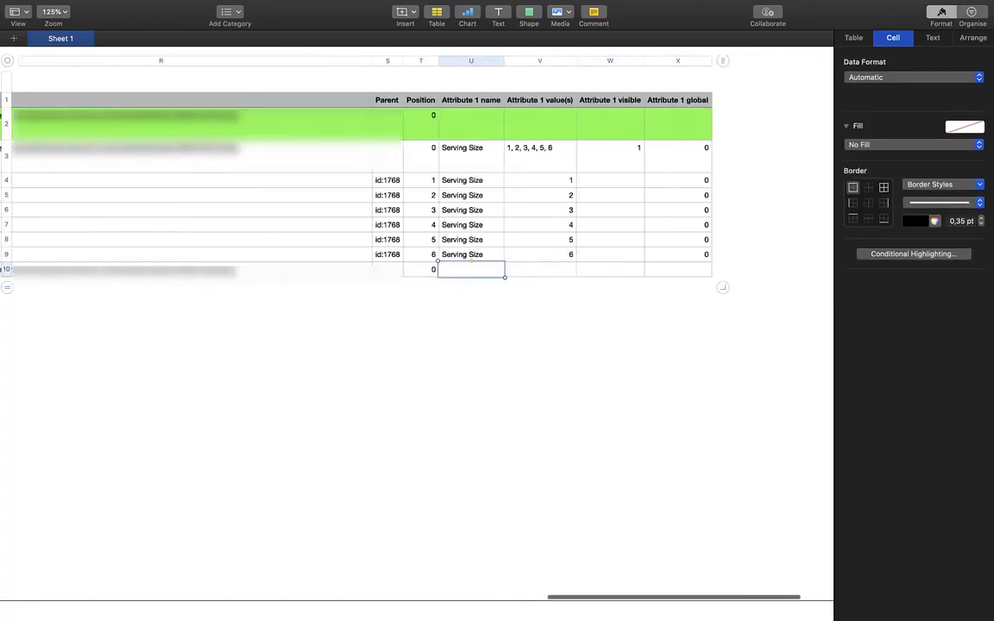
{"action": "left_click", "coordinate": [471, 124]}
{"action": "left_click", "coordinate": [471, 269]}
{"action": "left_click", "coordinate": [471, 125]}
{"action": "left_click", "coordinate": [540, 124]}
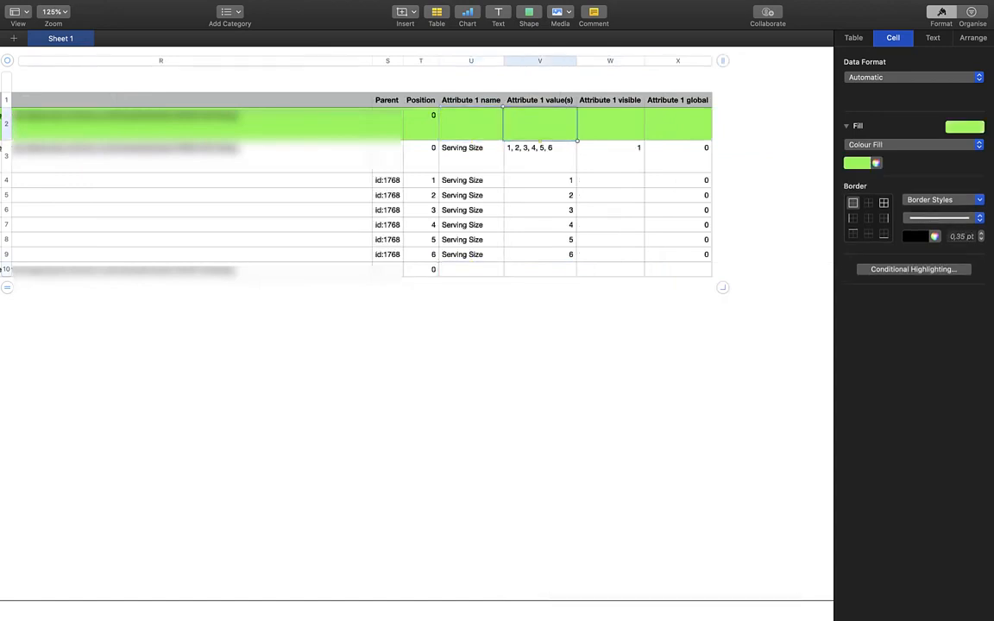
{"action": "left_click", "coordinate": [540, 269]}
{"action": "left_click", "coordinate": [610, 125]}
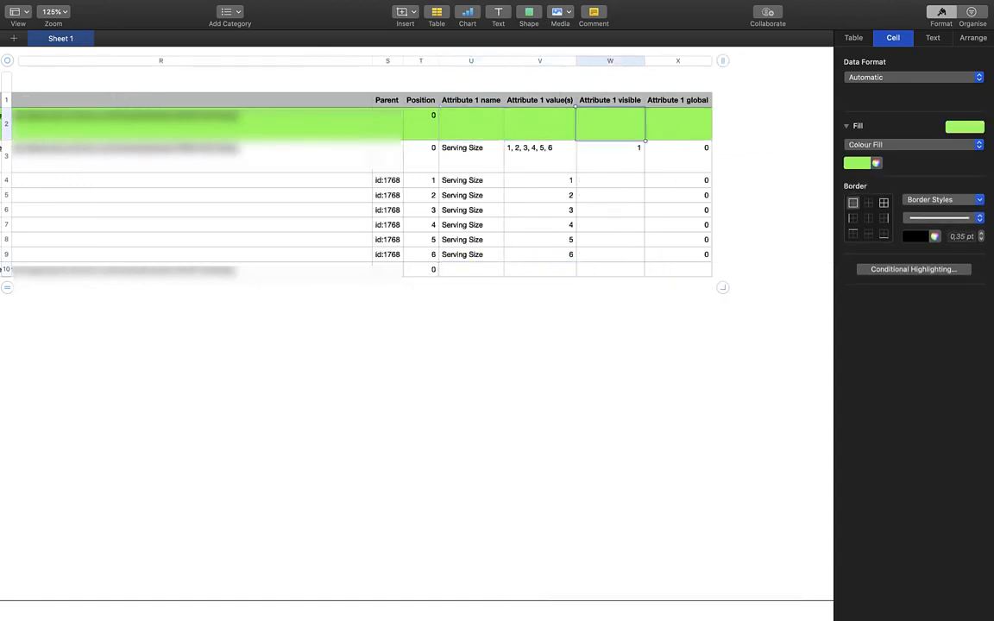
{"action": "left_click", "coordinate": [678, 124]}
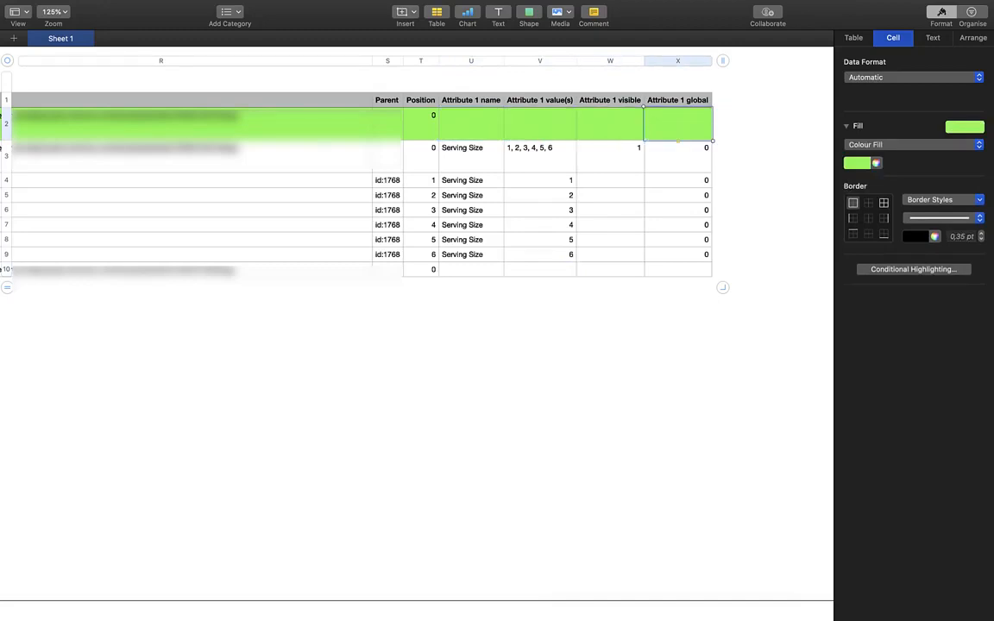
Try to move the Chicken Art Pesto row up to directly below the green reference row
{"action": "left_click", "coordinate": [678, 269]}
{"action": "scroll", "coordinate": [375, 294], "scroll_direction": "left", "scroll_amount": 3}
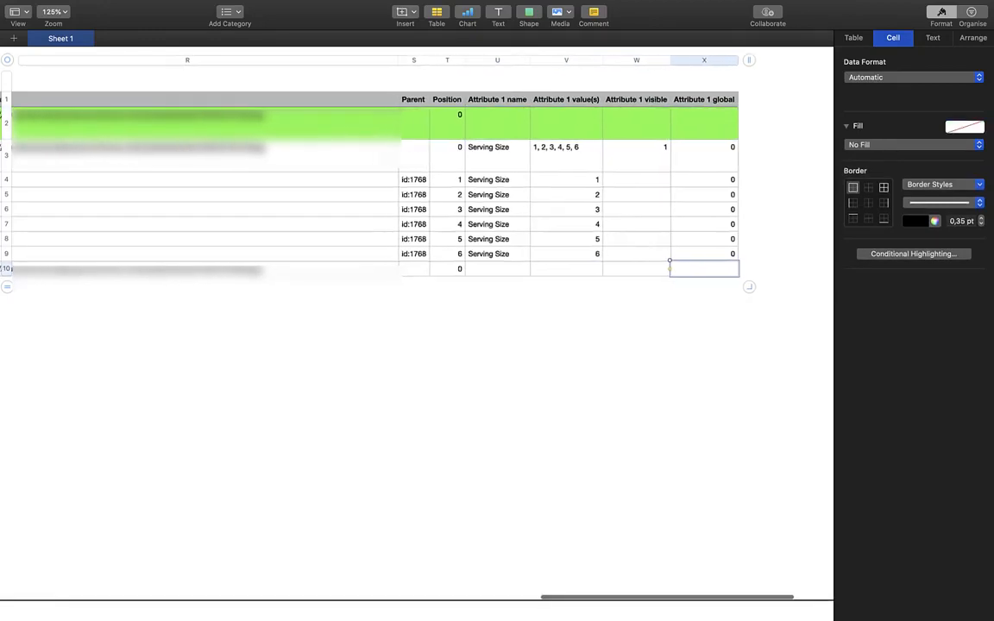
{"action": "scroll", "coordinate": [375, 294], "scroll_direction": "left", "scroll_amount": 15}
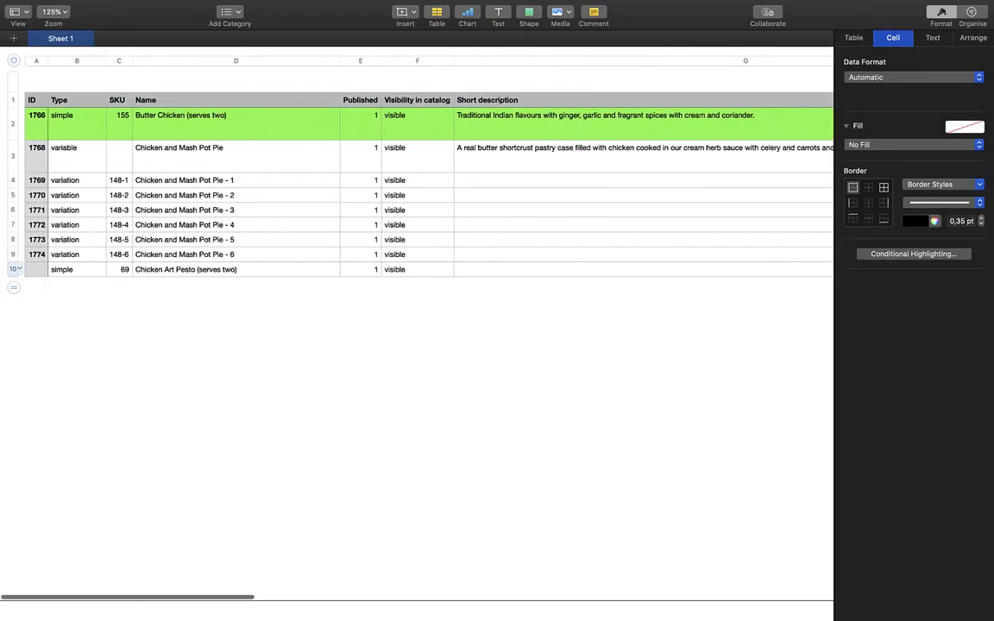
{"action": "left_click", "coordinate": [13, 270]}
{"action": "left_click_drag", "start_coordinate": [13, 269], "coordinate": [42, 147]}
{"action": "left_click", "coordinate": [237, 171]}
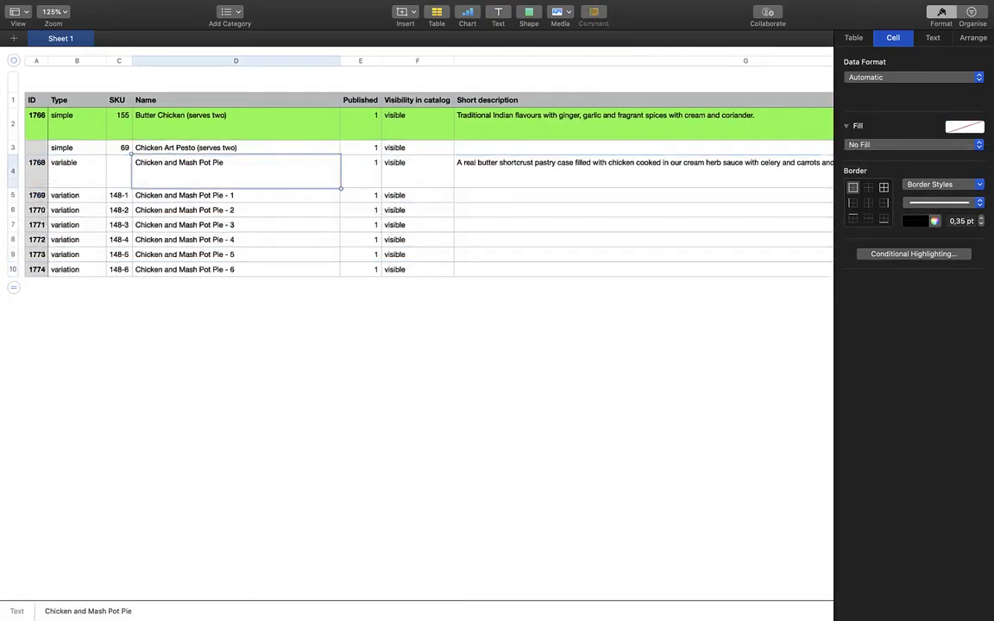
Check which SKU cell the Images formula in the Chicken Art Pesto row refers to
{"action": "left_click", "coordinate": [120, 147]}
{"action": "scroll", "coordinate": [120, 148], "scroll_direction": "right", "scroll_amount": 10}
{"action": "scroll", "coordinate": [417, 173], "scroll_direction": "right", "scroll_amount": 10}
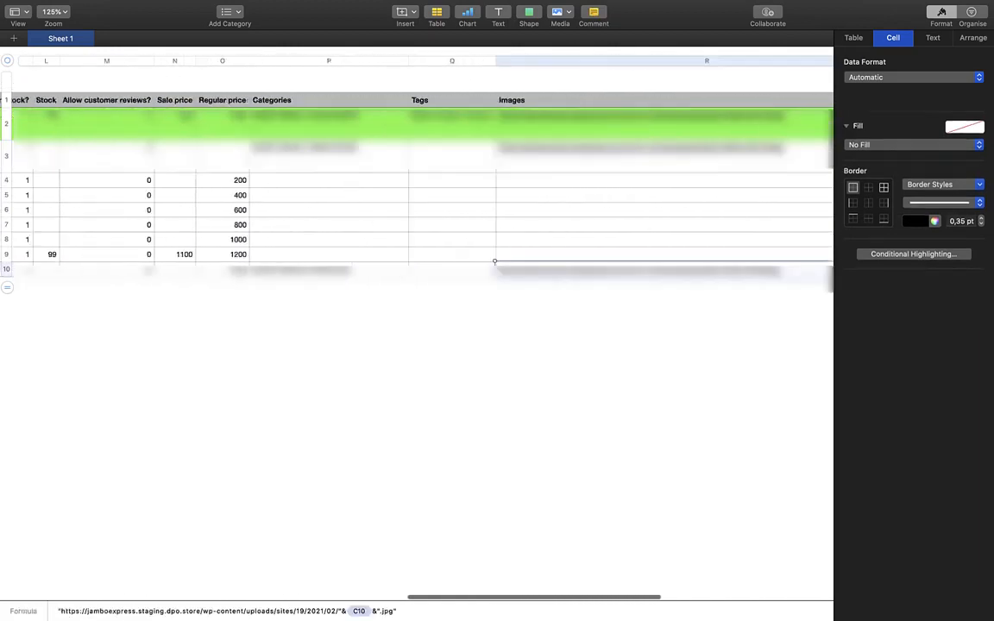
{"action": "scroll", "coordinate": [416, 172], "scroll_direction": "left", "scroll_amount": 15}
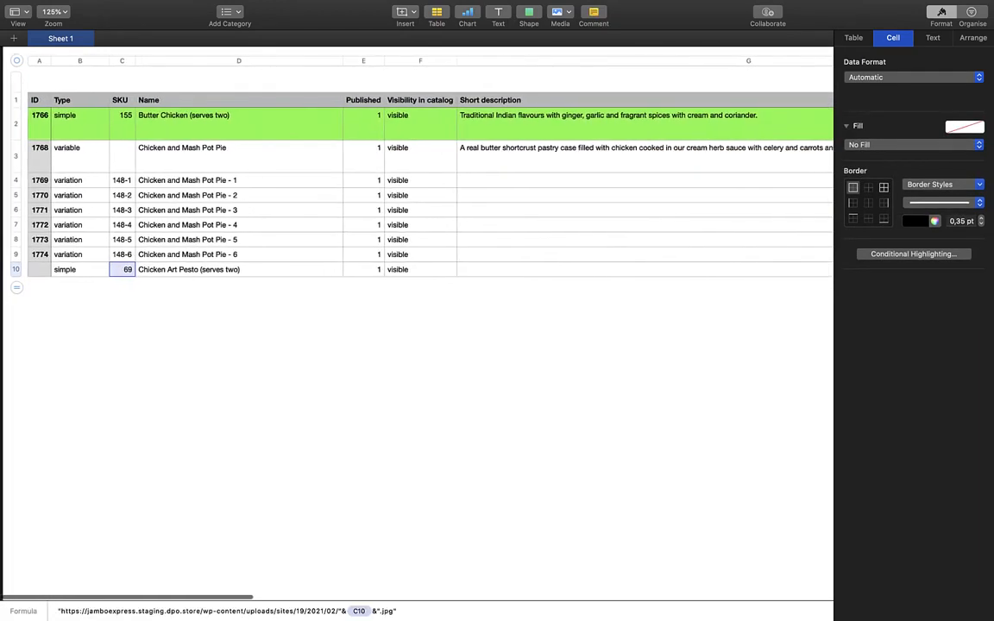
{"action": "left_click", "coordinate": [345, 388]}
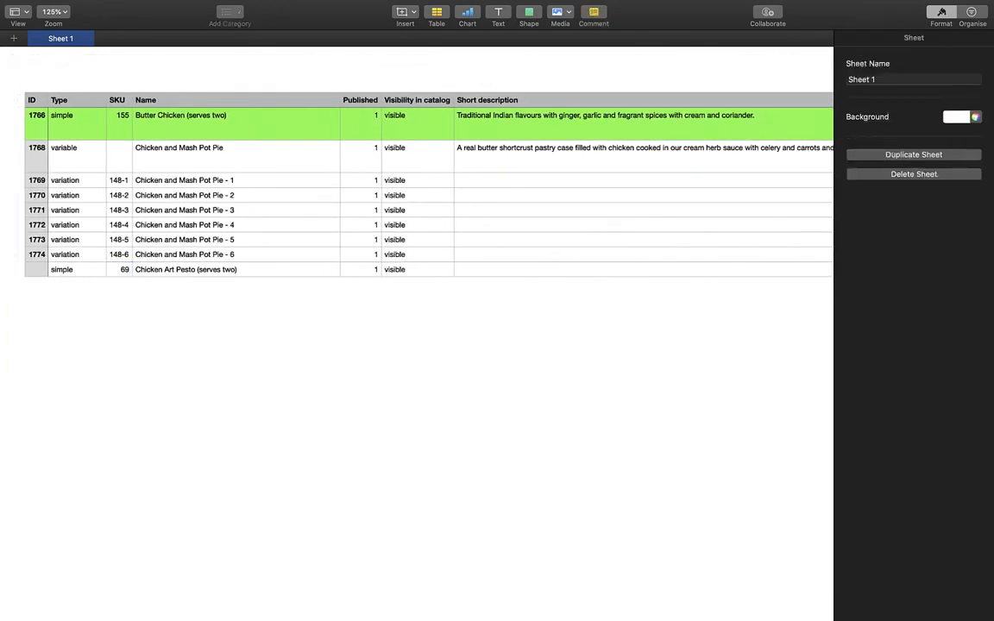
Add row 11 and set its Name to "Chicken and Roast Peppers Quiche (serves four)", copied from the other application
{"action": "key", "text": "super+Tab"}
{"action": "key", "text": "super+Tab"}
{"action": "left_click", "coordinate": [77, 283]}
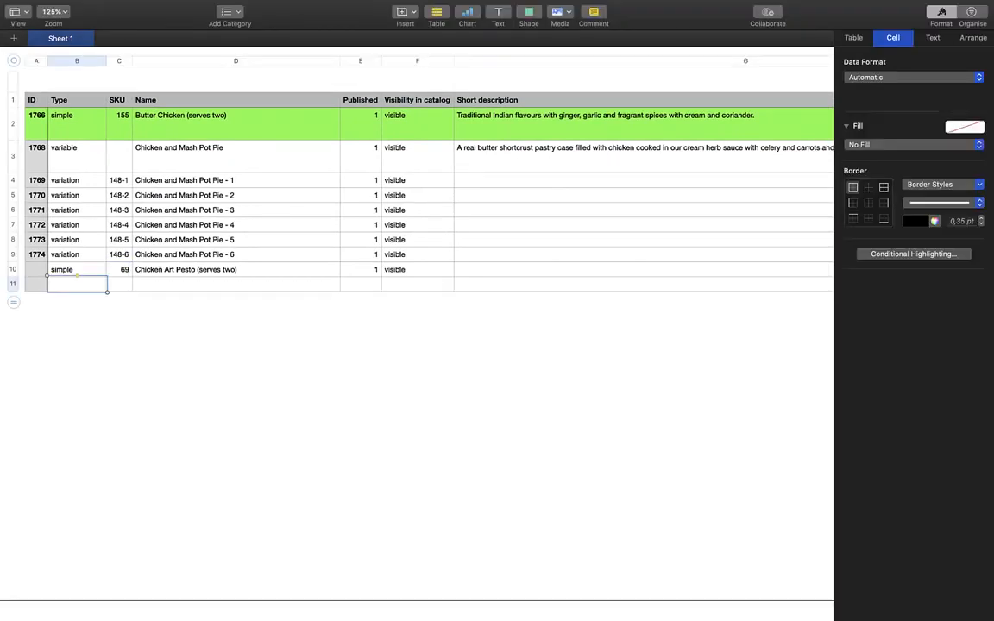
{"action": "key", "text": "super+Tab"}
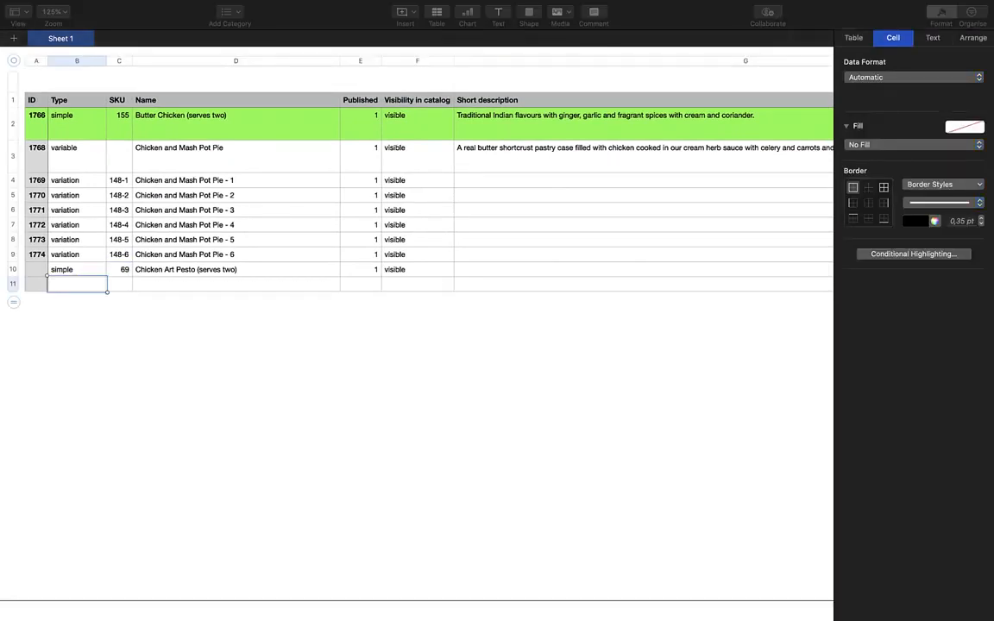
{"action": "key", "text": "super+Tab"}
{"action": "left_click", "coordinate": [236, 284]}
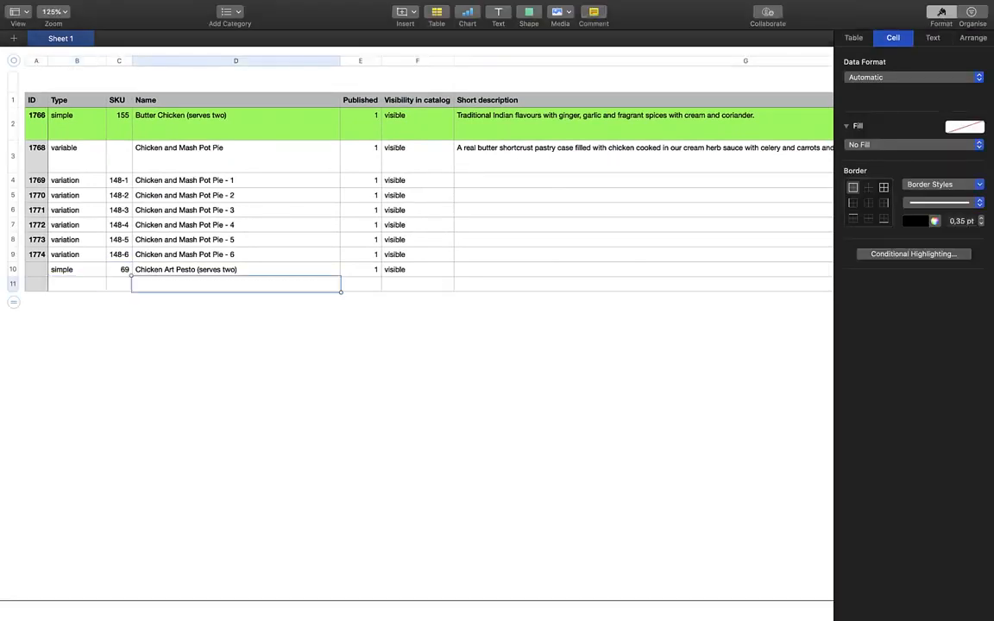
{"action": "type", "text": "Chicken and Roast Peppers Quiche (serves four)"}
{"action": "key", "text": "super+Tab"}
{"action": "key", "text": "super+Tab"}
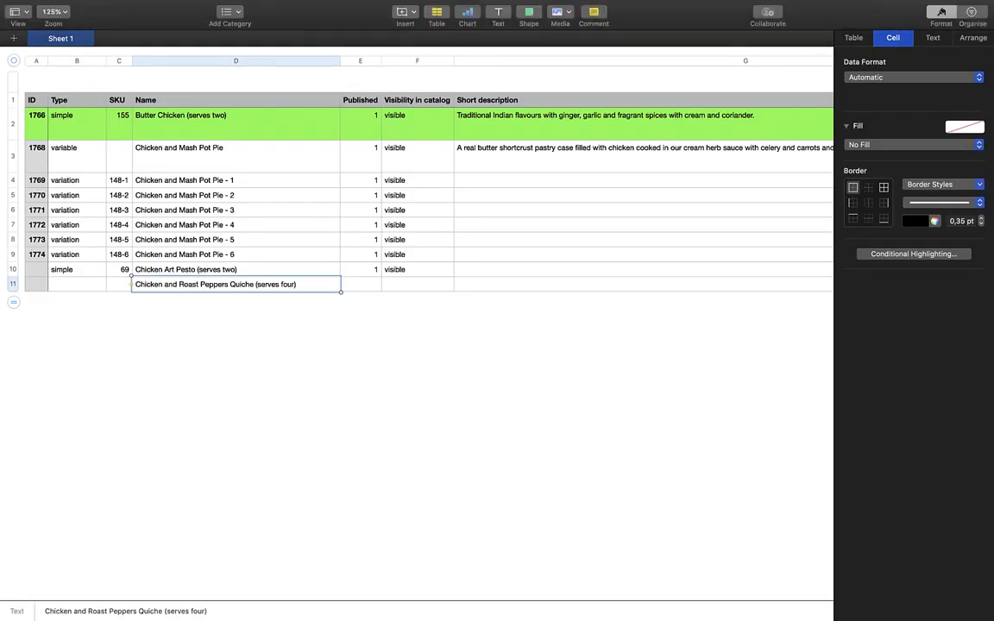
Enter SKU 149 in row 11 and look at the Type of the Chicken and Mash Pot Pie parent row
{"action": "left_click", "coordinate": [119, 284]}
{"action": "type", "text": "149"}
{"action": "left_click", "coordinate": [259, 414]}
{"action": "left_click", "coordinate": [77, 157]}
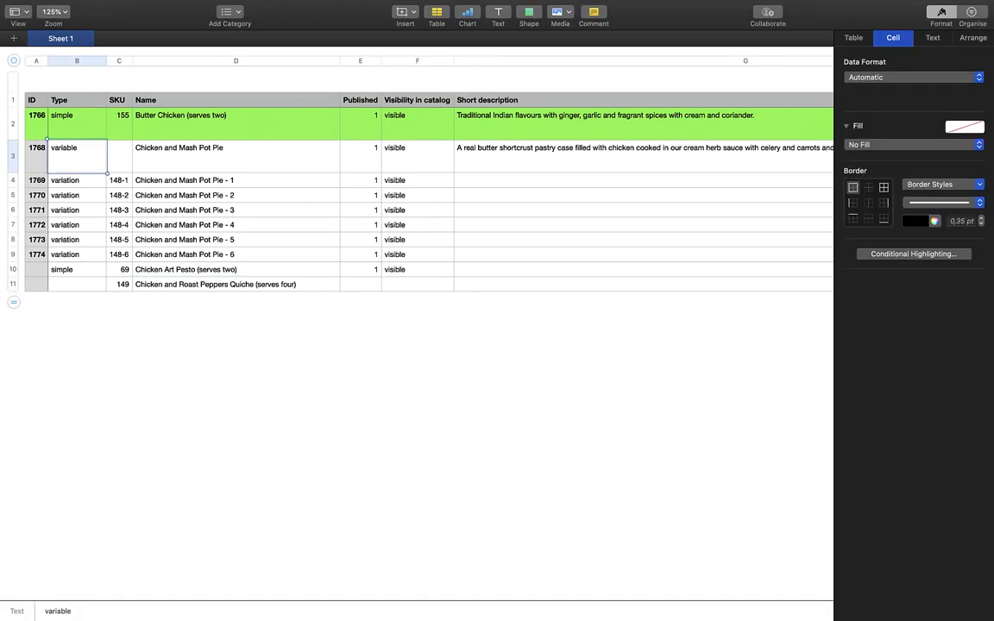
Add rows 12 to 15 and copy the quiche name from row 11 into their Name cells
{"action": "left_click", "coordinate": [236, 285]}
{"action": "key", "text": "Return"}
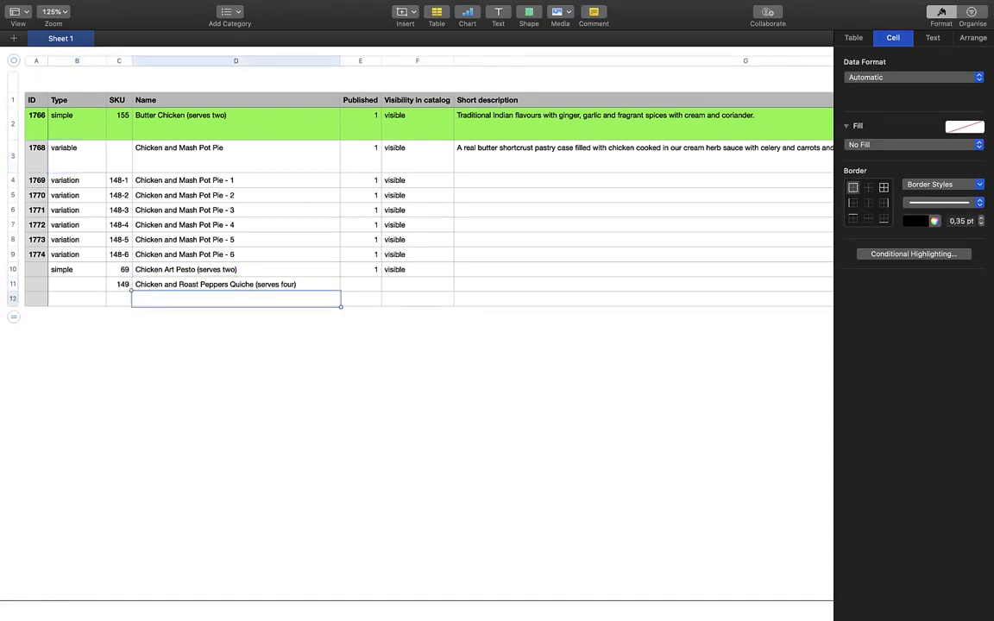
{"action": "key", "text": "Return"}
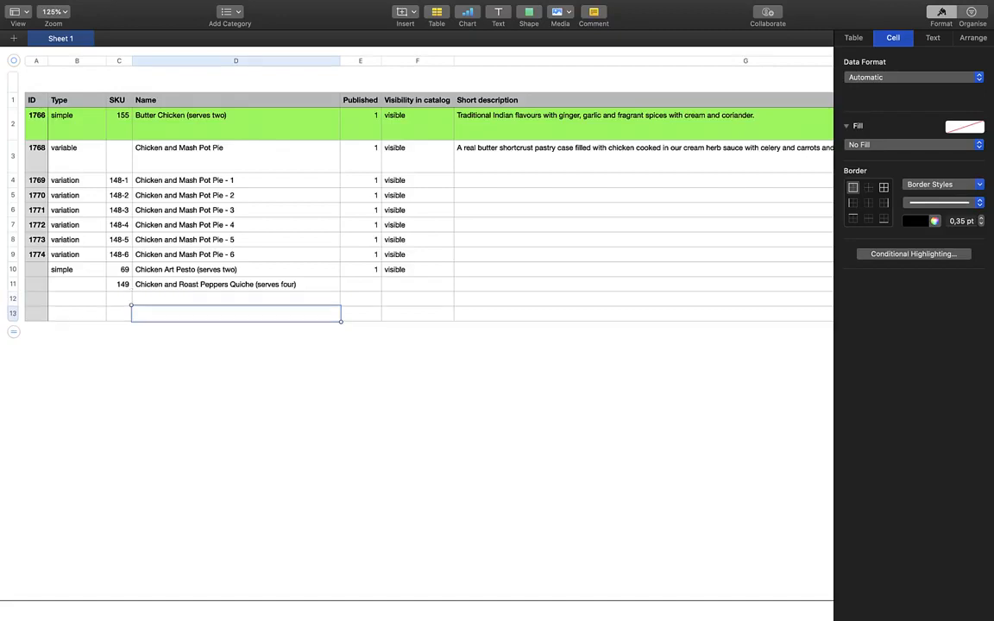
{"action": "key", "text": "Return"}
{"action": "key", "text": "Return"}
{"action": "key", "text": "shift+Up"}
{"action": "key", "text": "shift+Up"}
{"action": "key", "text": "shift+Up"}
{"action": "type", "text": "Chicken and Roast Peppers Quiche (serves four) Chicken and Roast Peppers Quiche (serves four) Chicken and Roast Peppers Quiche (serves four) Chicken and Roast Peppers Quiche (serves four)"}
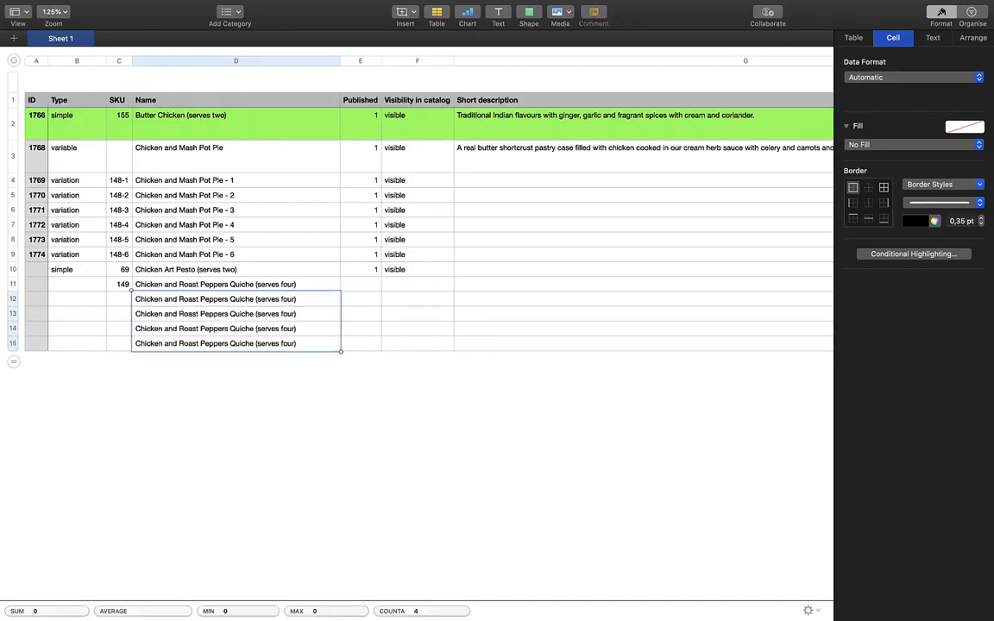
{"action": "left_click", "coordinate": [236, 343]}
Remove "(serves four)" from row 11's Name and fill "Chicken and Roast Peppers Quiche" down to row 15
{"action": "left_click", "coordinate": [236, 284]}
{"action": "double_click", "coordinate": [261, 285]}
{"action": "key", "text": "BackSpace"}
{"action": "left_click_drag", "start_coordinate": [298, 285], "coordinate": [236, 347]}
{"action": "left_click", "coordinate": [236, 156]}
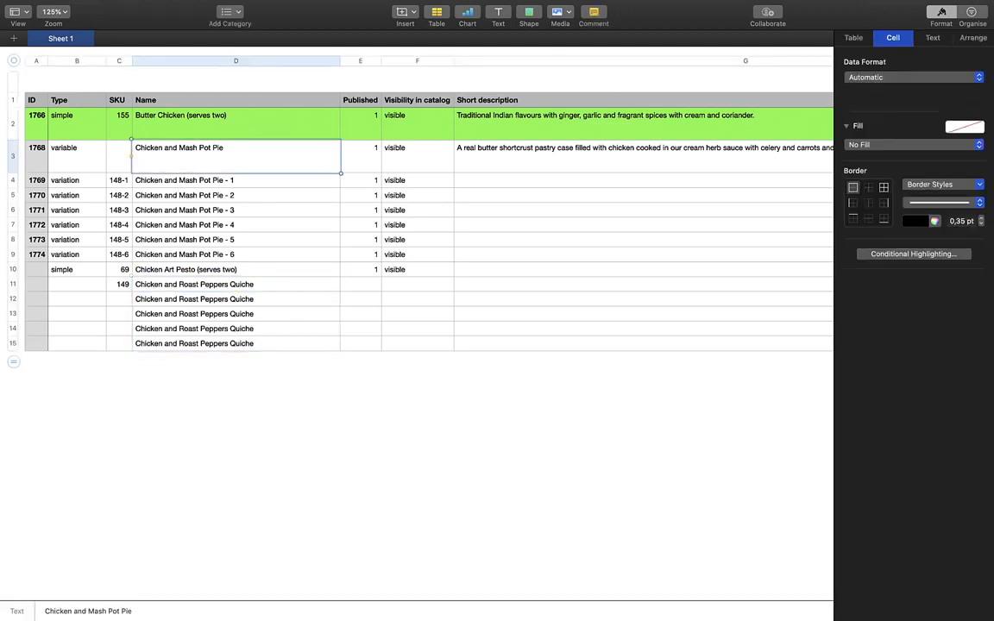
Clear row 11's SKU and enter SKUs 149-1, 149-2, 149-3 and 149-4 in rows 12 to 15
{"action": "left_click", "coordinate": [119, 285]}
{"action": "key", "text": "BackSpace"}
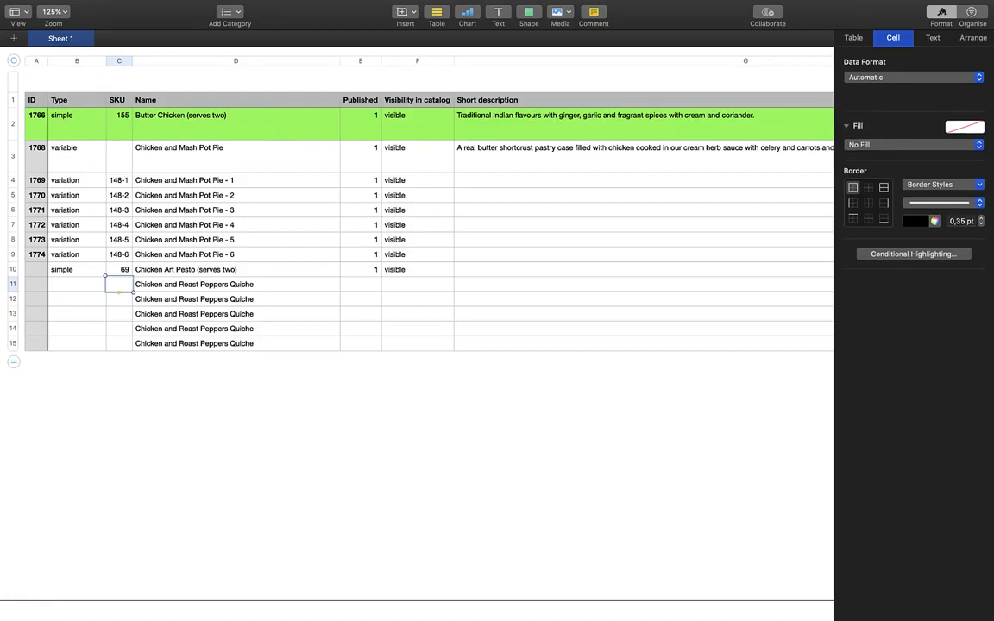
{"action": "double_click", "coordinate": [119, 300]}
{"action": "type", "text": "149-"}
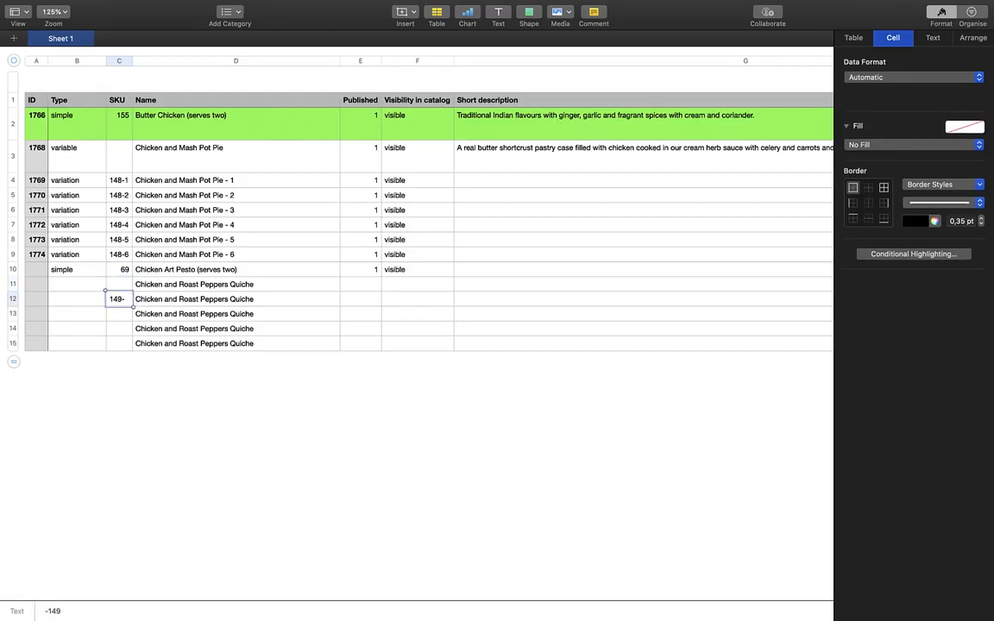
{"action": "type", "text": "1"}
{"action": "key", "text": "Return"}
{"action": "type", "text": "149-2"}
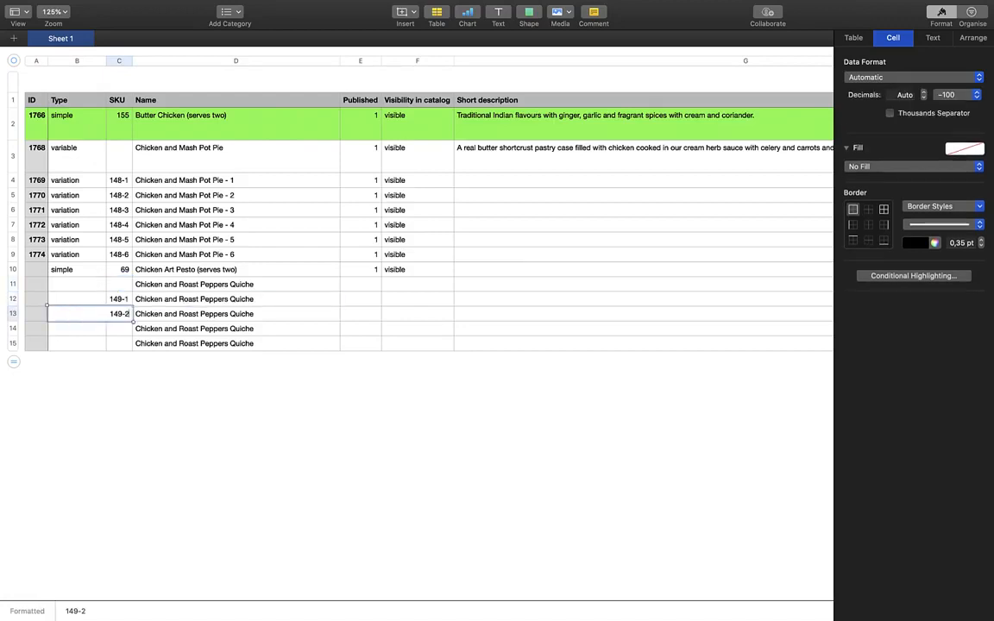
{"action": "key", "text": "Return"}
{"action": "type", "text": "149-3"}
{"action": "key", "text": "Return"}
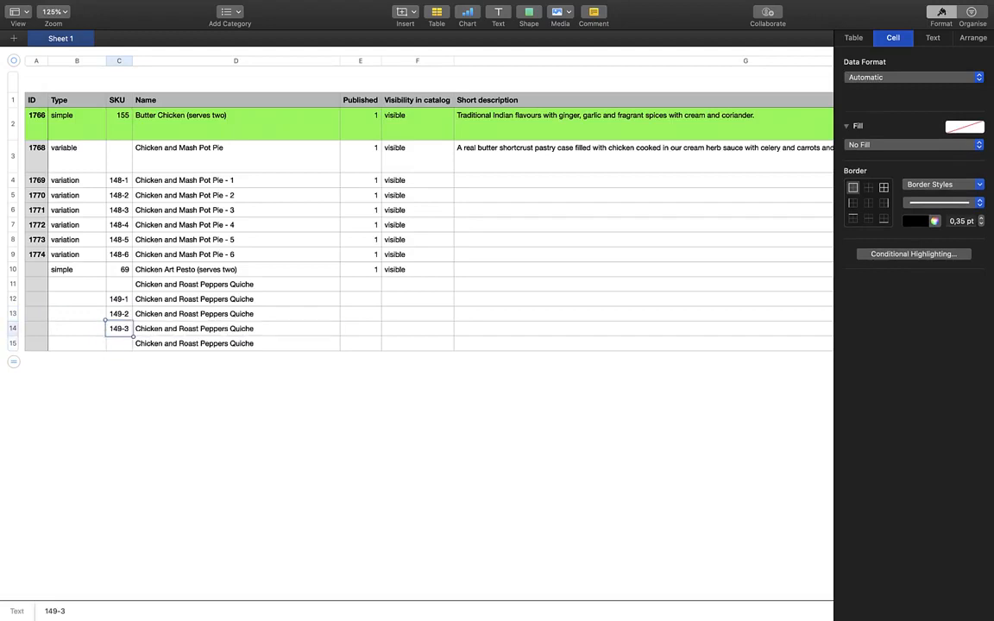
{"action": "type", "text": "149-4"}
{"action": "left_click", "coordinate": [285, 414]}
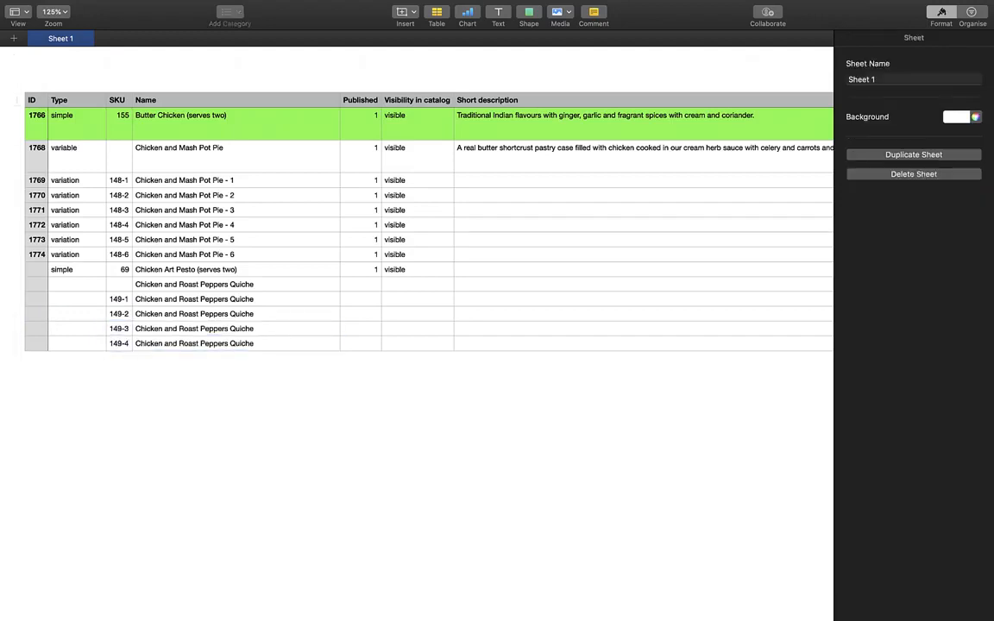
Set the SKU of the parent quiche row 11 to 149
{"action": "left_click", "coordinate": [357, 285]}
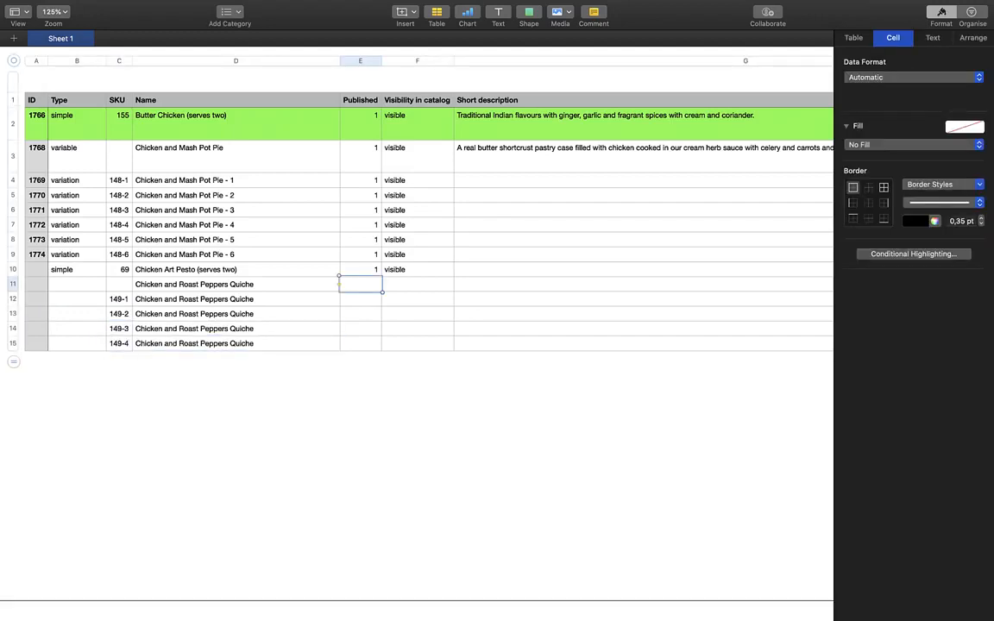
{"action": "left_click", "coordinate": [119, 285]}
{"action": "type", "text": "149"}
{"action": "left_click", "coordinate": [284, 414]}
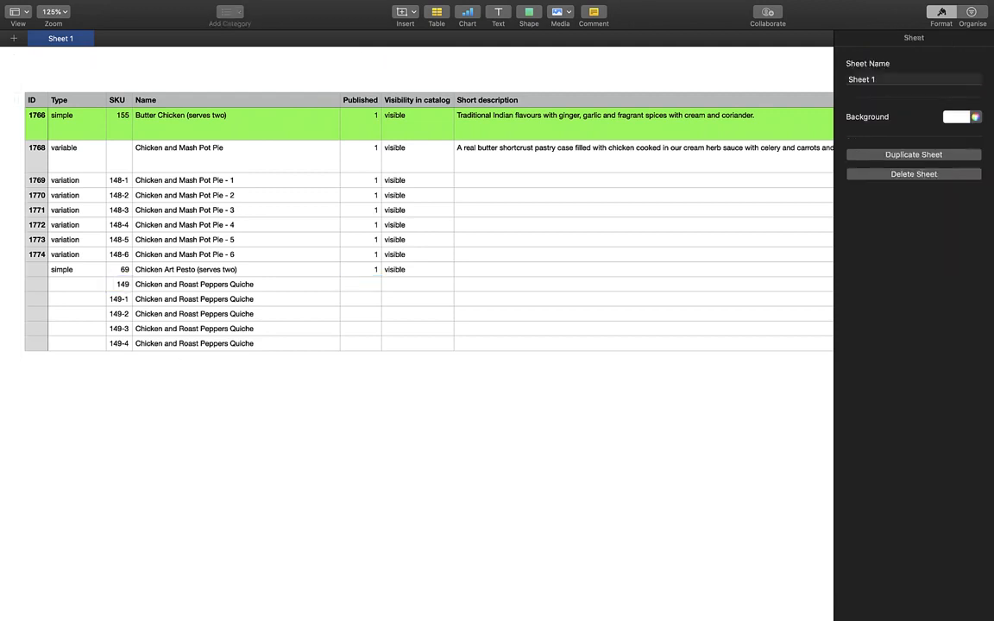
Set Type to variable in row 11 and variation in rows 12 to 15, and fill row 10's Published and visibility values down to row 15
{"action": "left_click", "coordinate": [76, 284]}
{"action": "type", "text": "variable"}
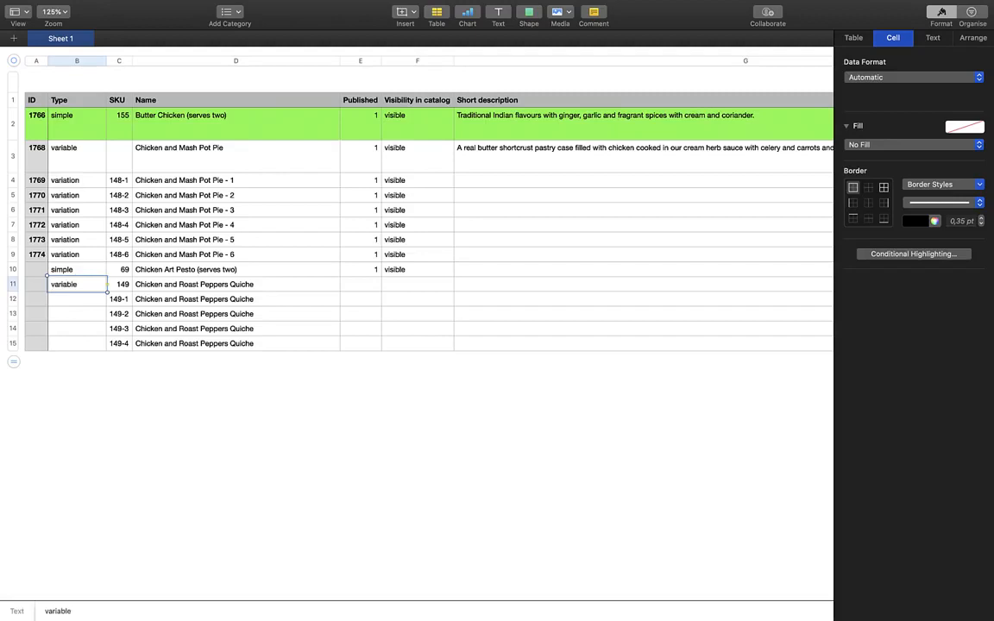
{"action": "key", "text": "Return"}
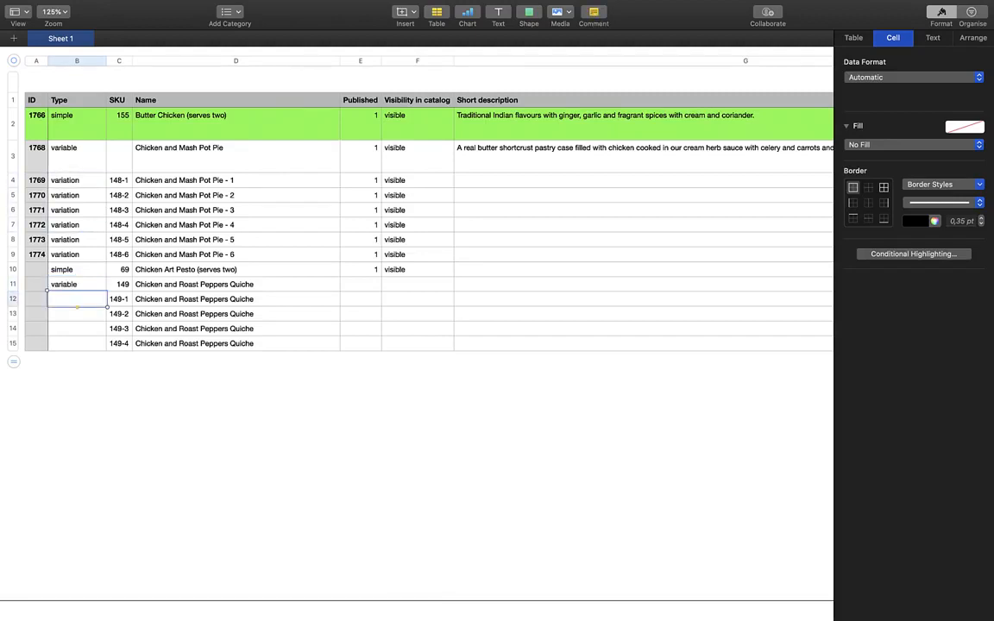
{"action": "type", "text": "variation variation variation variation"}
{"action": "left_click", "coordinate": [258, 448]}
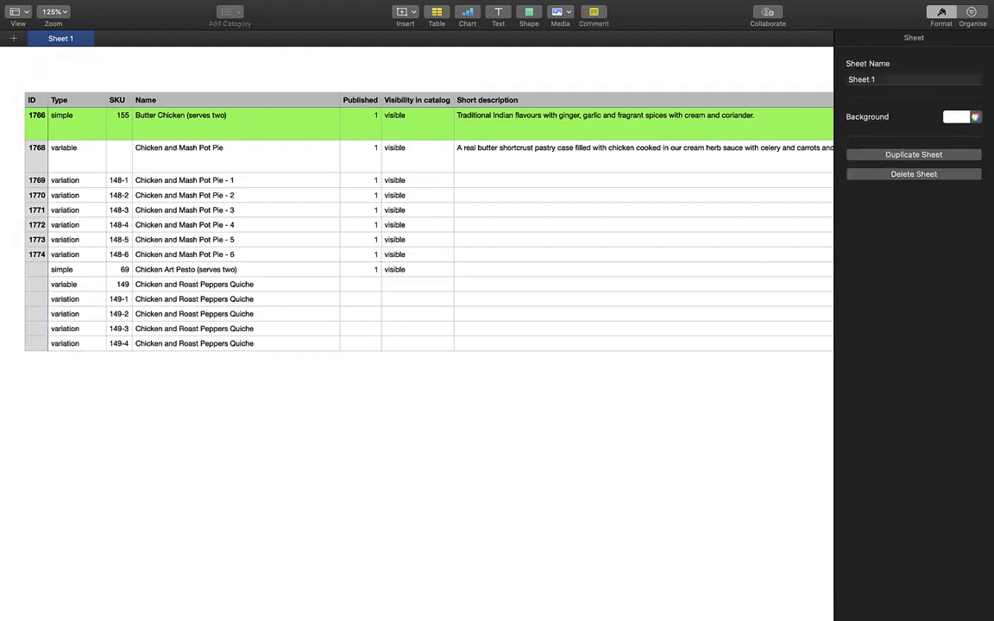
{"action": "left_click_drag", "start_coordinate": [363, 270], "coordinate": [396, 346]}
Remove "Serving suitable for 4 people" from row 11's Short description so the text ends with "herbed chicken."
{"action": "scroll", "coordinate": [414, 328], "scroll_direction": "left", "scroll_amount": 1}
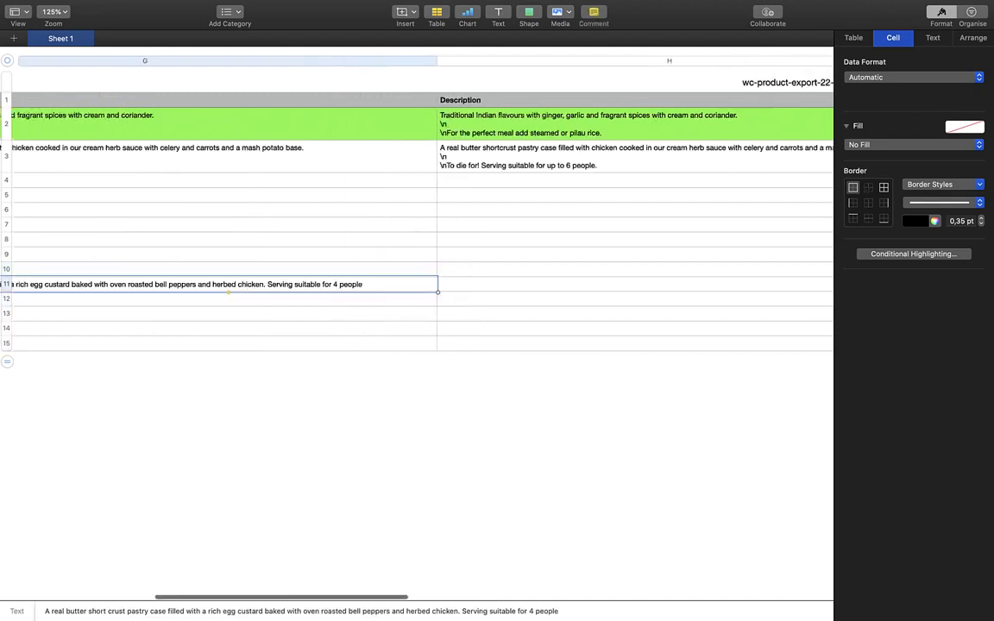
{"action": "scroll", "coordinate": [414, 328], "scroll_direction": "left", "scroll_amount": 3}
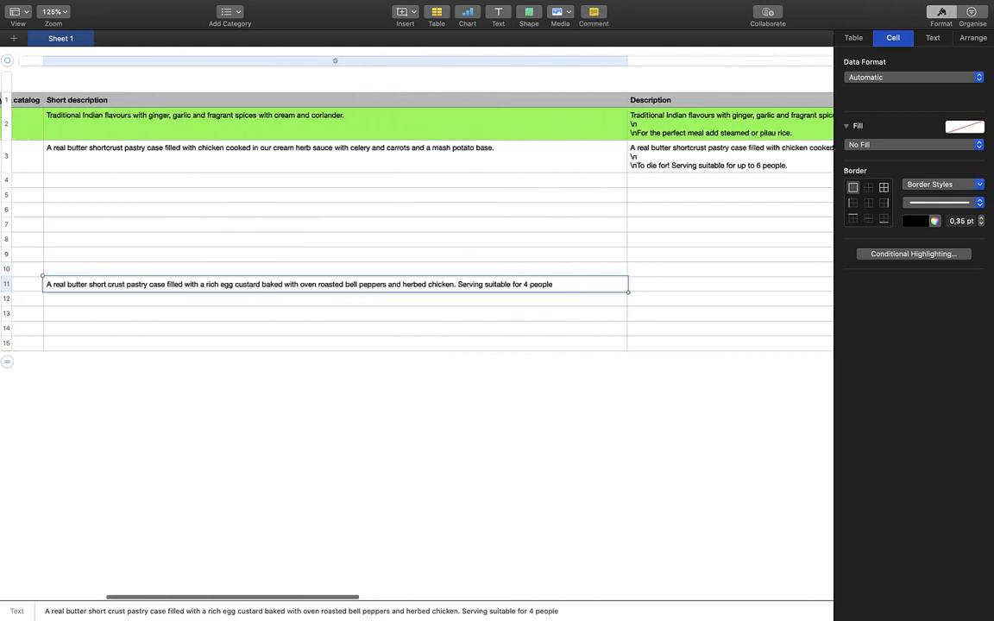
{"action": "left_click_drag", "start_coordinate": [456, 284], "coordinate": [553, 284]}
{"action": "key", "text": "BackSpace"}
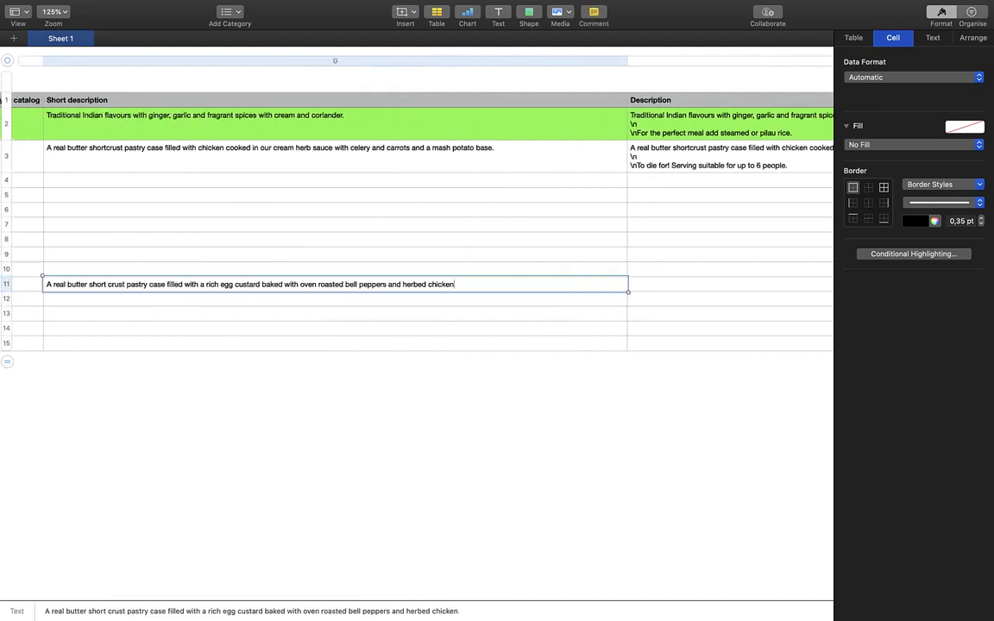
Fill row 11's Description with the full quiche text, putting \n line breaks copied from an existing description before "Serving suitable for 4 people"
{"action": "key", "text": "Tab"}
{"action": "type", "text": "A real butter short crust pastry case filled with a rich egg custard baked with oven roasted bell peppers and herbed chicken. Serving suitable for 4 people"}
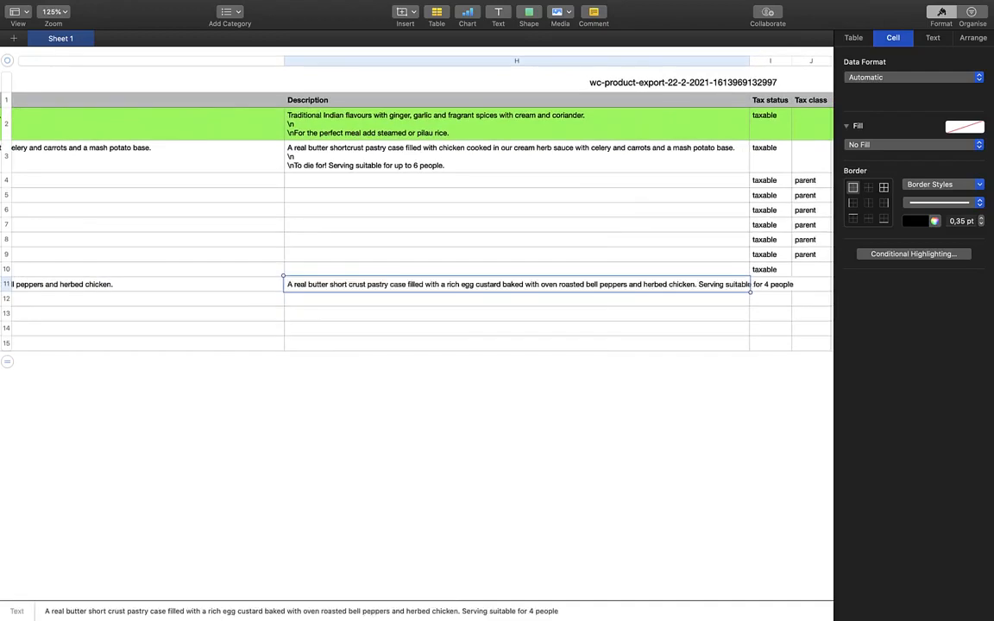
{"action": "double_click", "coordinate": [663, 284]}
{"action": "double_click", "coordinate": [588, 115]}
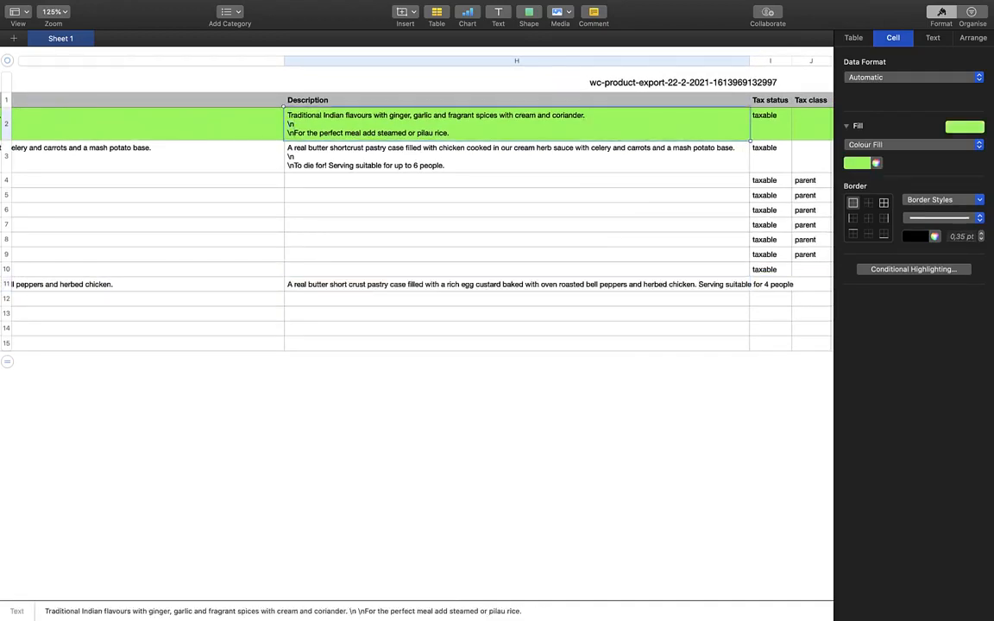
{"action": "key", "text": "shift+Down"}
{"action": "key", "text": "super+c"}
{"action": "double_click", "coordinate": [698, 285]}
{"action": "key", "text": "super+v"}
{"action": "left_click", "coordinate": [517, 360]}
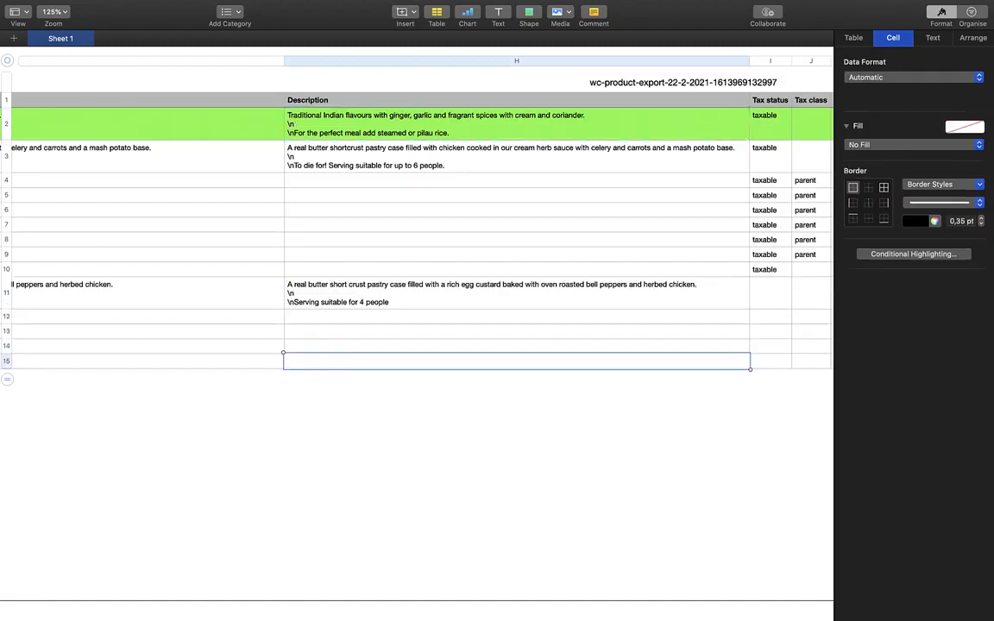
Set Tax status to taxable in rows 11 to 15 and Tax class to parent in variation rows 12 to 15
{"action": "scroll", "coordinate": [517, 328], "scroll_direction": "right", "scroll_amount": 5}
{"action": "left_click", "coordinate": [516, 294]}
{"action": "type", "text": "taxable"}
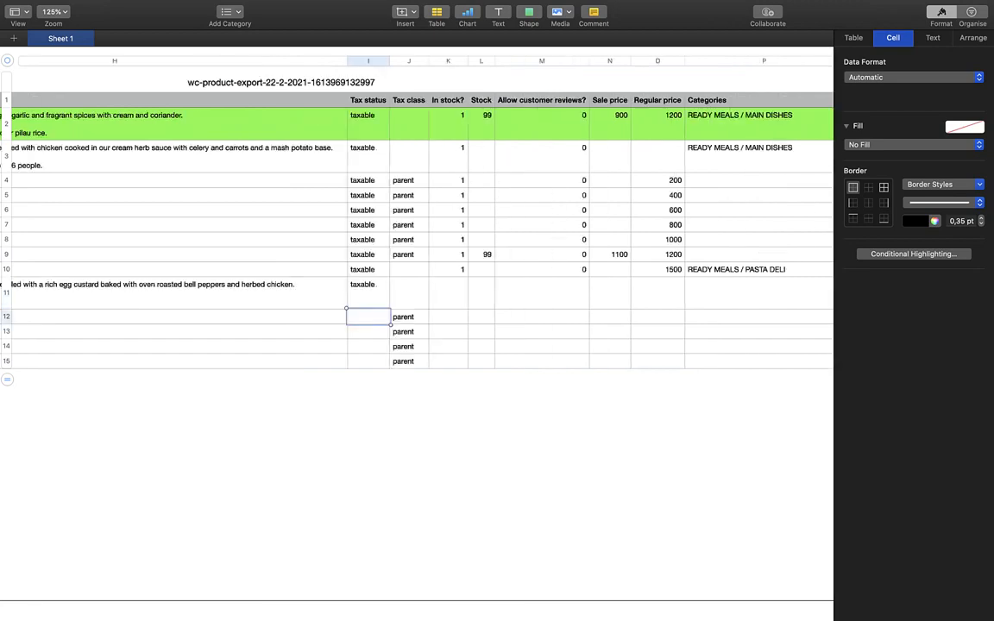
{"action": "left_click_drag", "start_coordinate": [368, 317], "coordinate": [369, 361]}
{"action": "type", "text": "taxable taxable taxable taxable"}
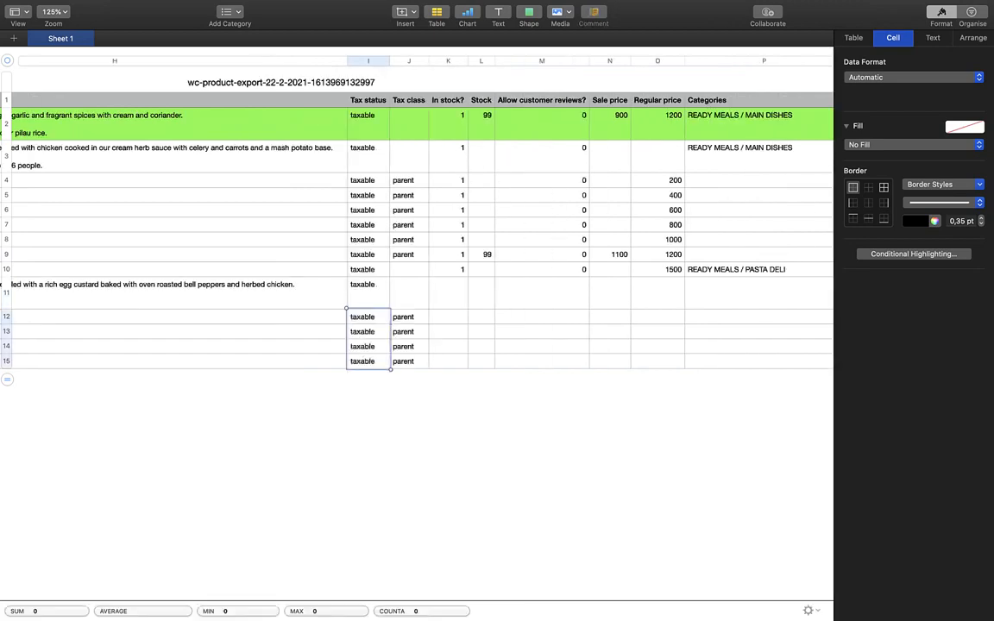
{"action": "left_click", "coordinate": [333, 332]}
Fill row 10's In stock value of 1 down through row 15
{"action": "scroll", "coordinate": [332, 331], "scroll_direction": "left", "scroll_amount": 1}
{"action": "scroll", "coordinate": [414, 302], "scroll_direction": "right", "scroll_amount": 1}
{"action": "left_click", "coordinate": [454, 293]}
{"action": "left_click", "coordinate": [454, 270]}
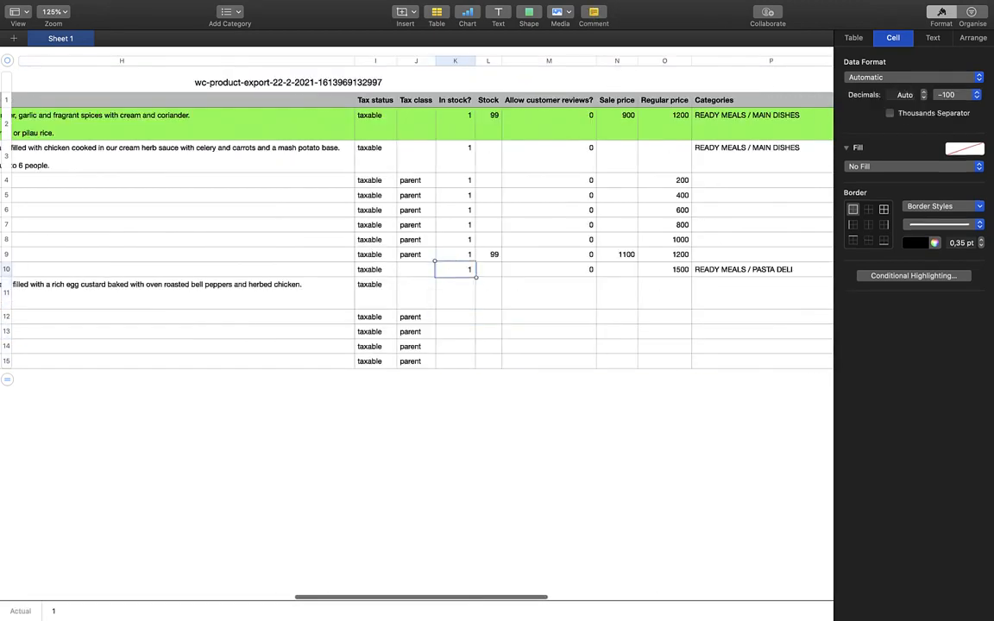
{"action": "left_click_drag", "start_coordinate": [456, 270], "coordinate": [456, 362]}
{"action": "type", "text": "1 1 1 1 1"}
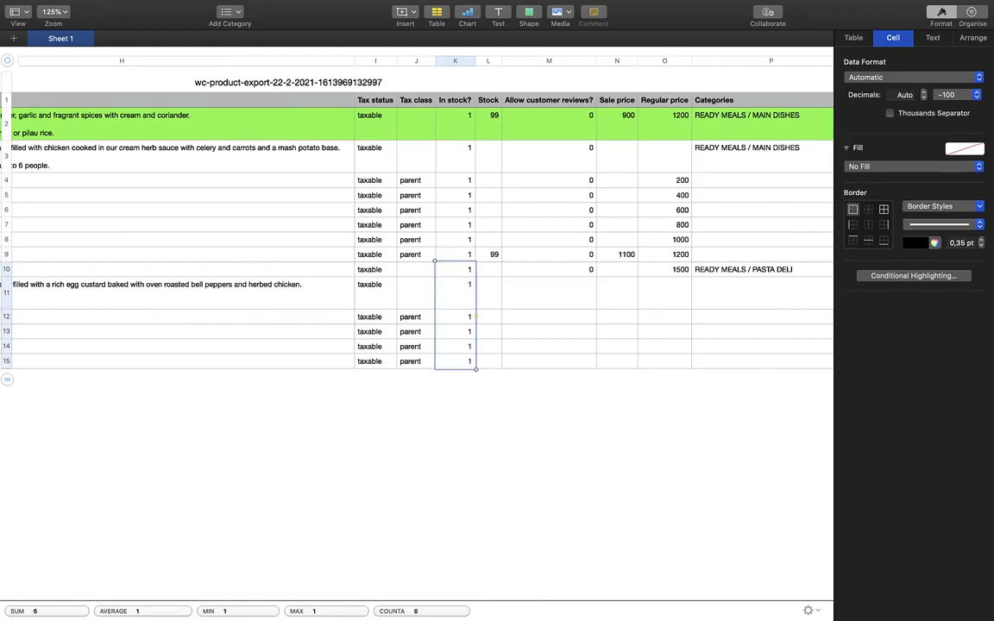
{"action": "left_click", "coordinate": [549, 346]}
{"action": "left_click", "coordinate": [488, 362]}
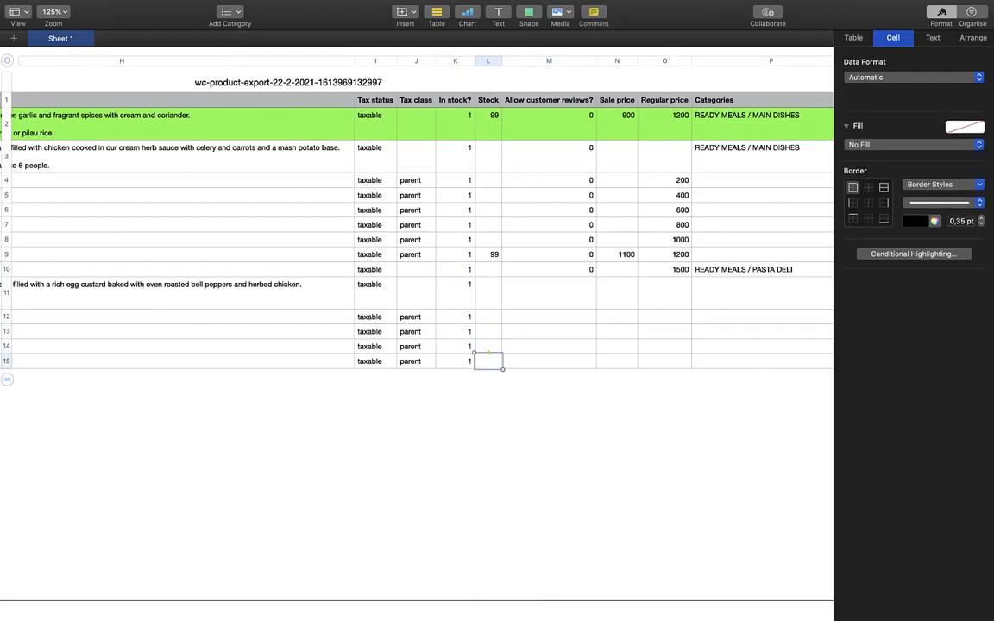
{"action": "left_click", "coordinate": [183, 293]}
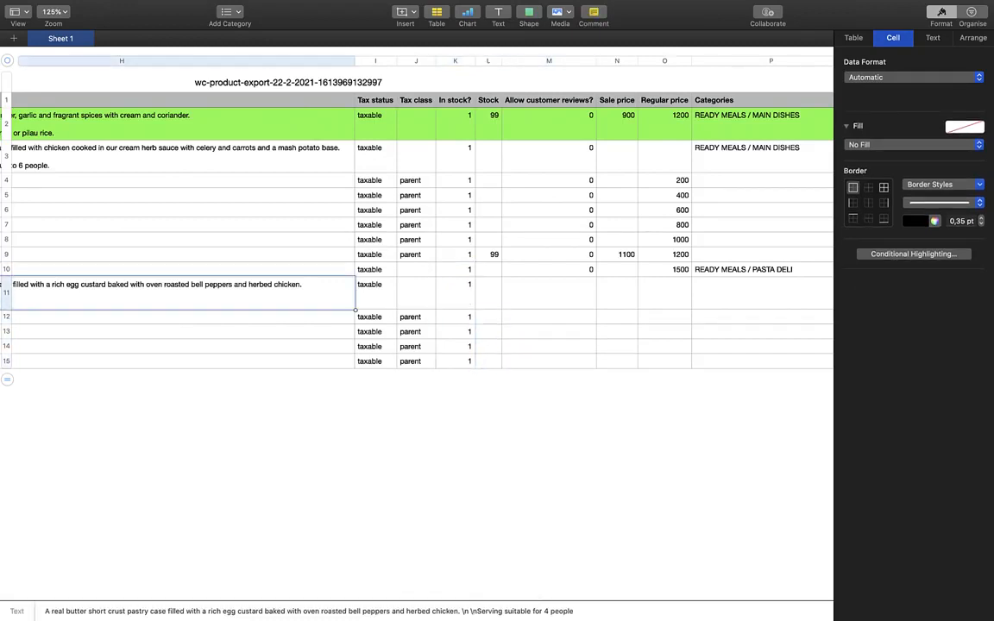
{"action": "left_click", "coordinate": [375, 317]}
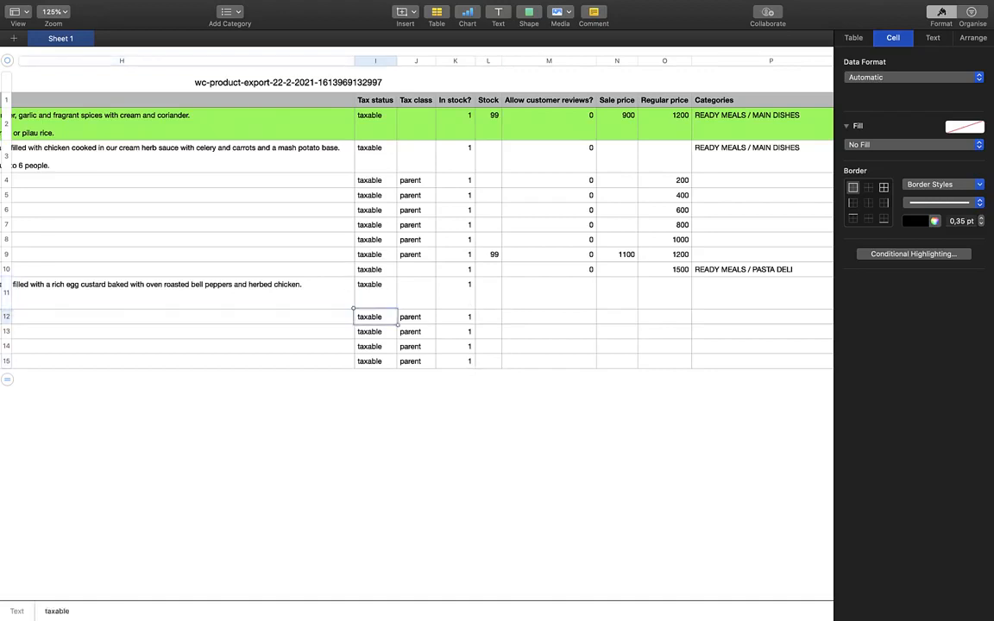
{"action": "left_click", "coordinate": [416, 362]}
Set Allow customer reviews to 0 for the quiche and its variations in rows 11 to 15
{"action": "scroll", "coordinate": [423, 294], "scroll_direction": "right", "scroll_amount": 5}
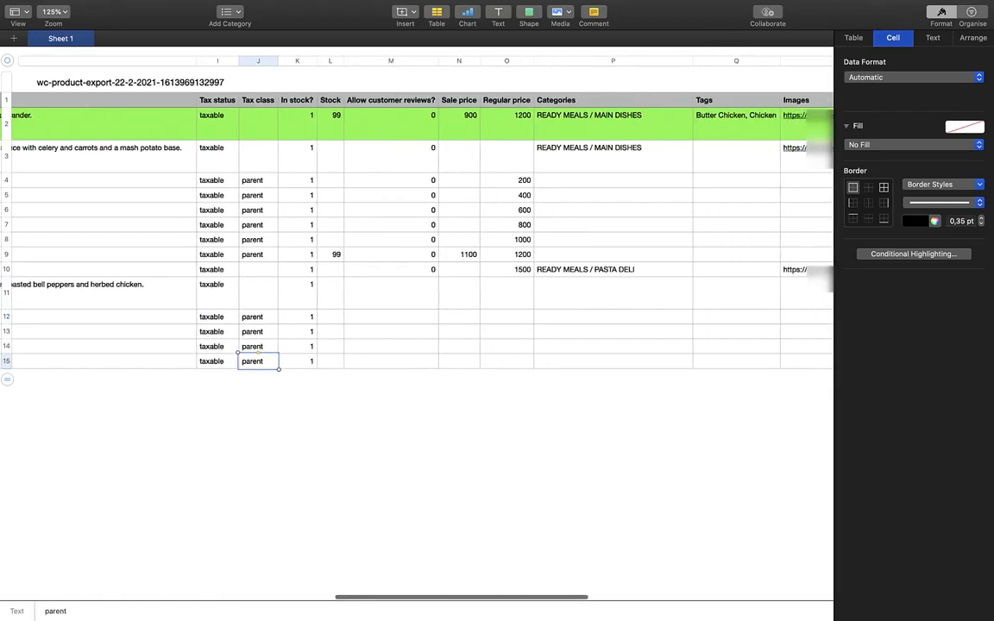
{"action": "left_click_drag", "start_coordinate": [391, 293], "coordinate": [391, 361]}
{"action": "type", "text": "0 0 0 0 0"}
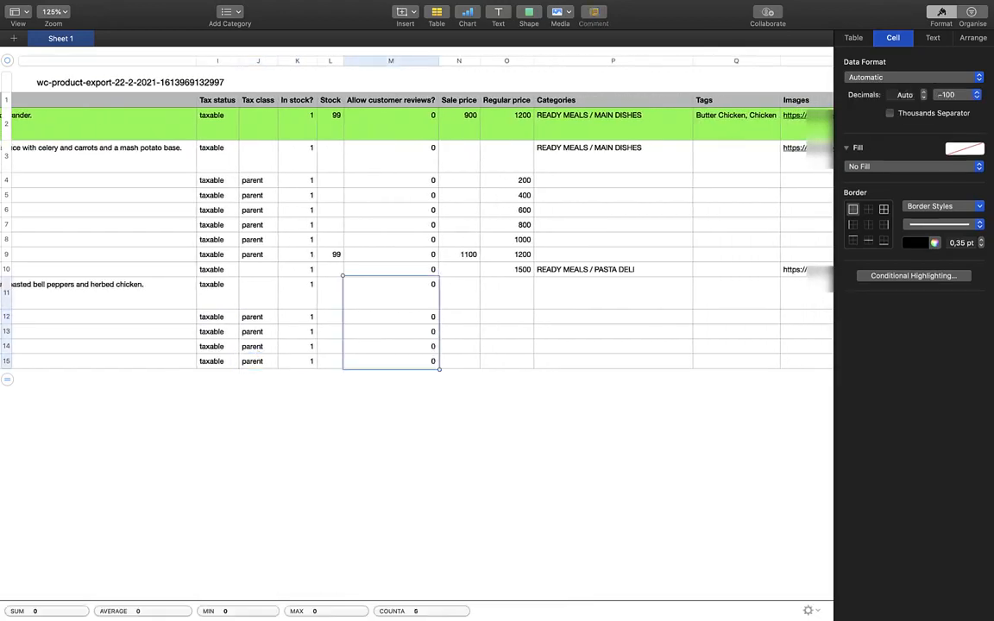
Calculate 1200/4 in Spotlight to work out the quiche's price per serving
{"action": "scroll", "coordinate": [391, 358], "scroll_direction": "right", "scroll_amount": 2}
{"action": "left_click", "coordinate": [404, 316]}
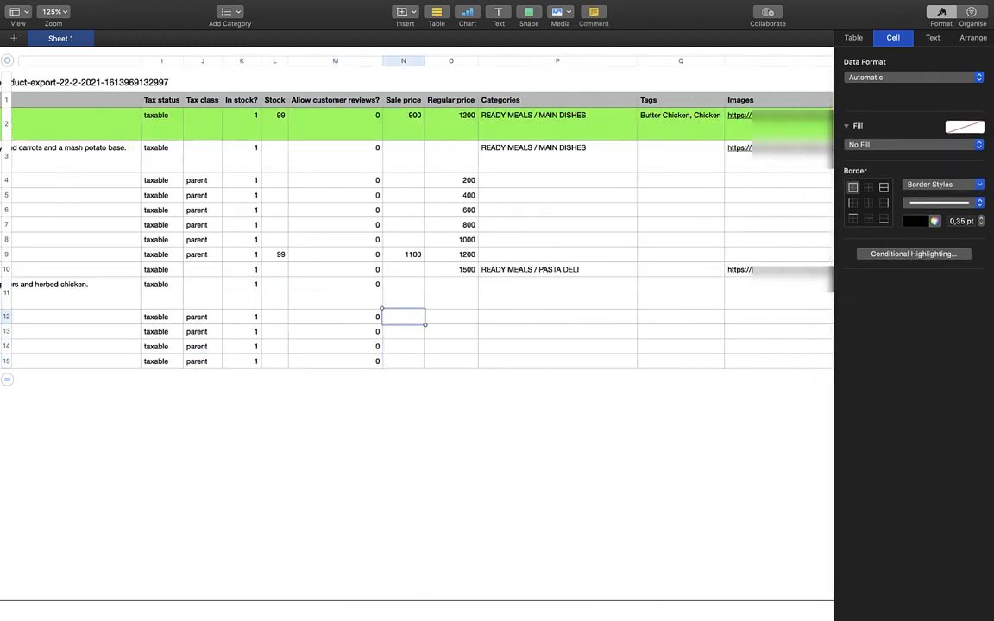
{"action": "key", "text": "super+Tab"}
{"action": "key", "text": "super+space"}
{"action": "type", "text": "1200.0/4"}
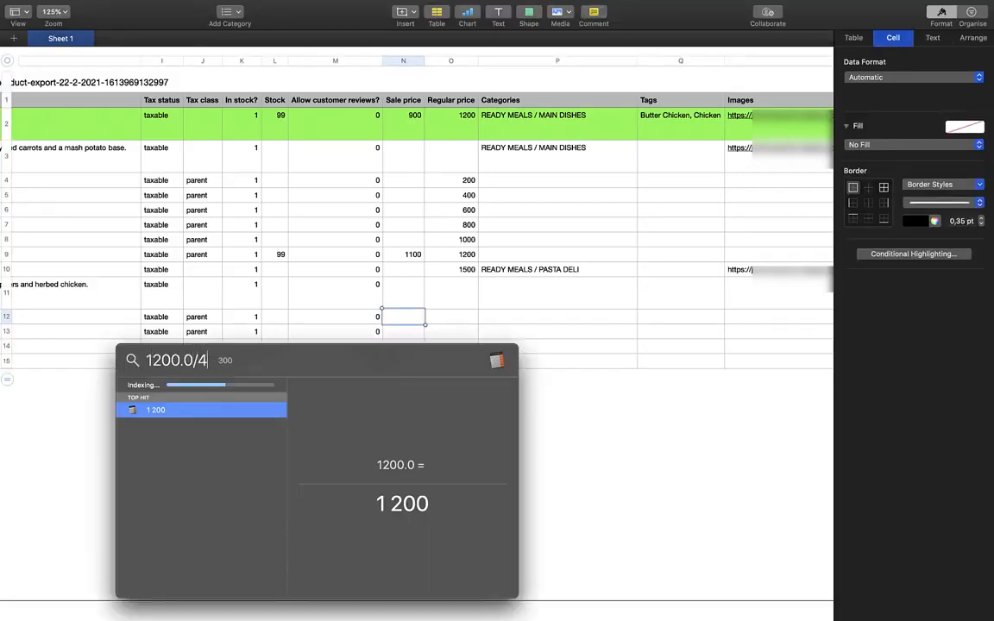
{"action": "key", "text": "Left"}
{"action": "key", "text": "Left"}
{"action": "key", "text": "BackSpace"}
{"action": "key", "text": "BackSpace"}
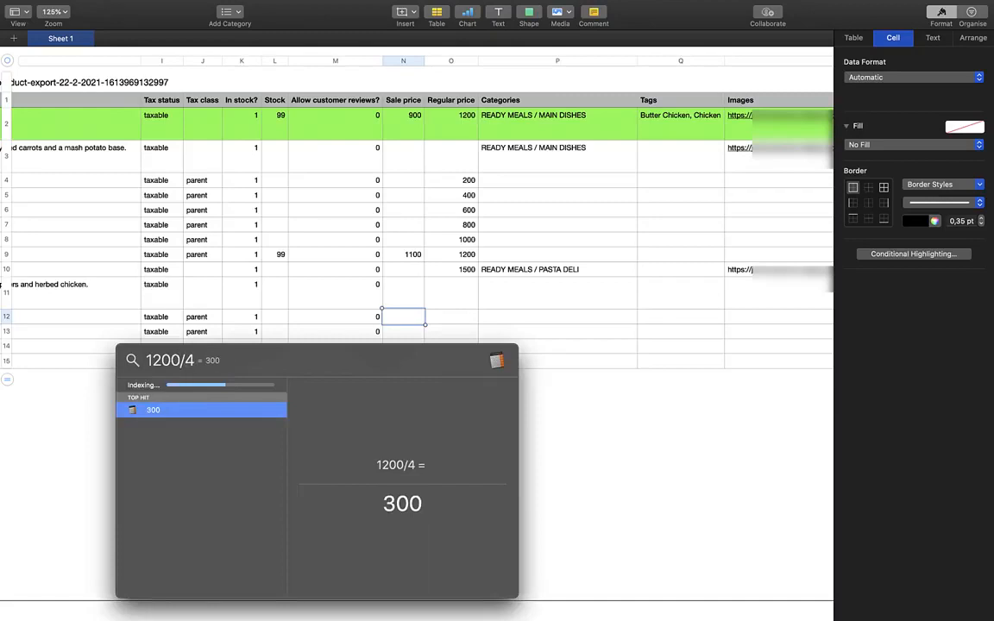
{"action": "double_click", "coordinate": [402, 504]}
{"action": "key", "text": "Escape"}
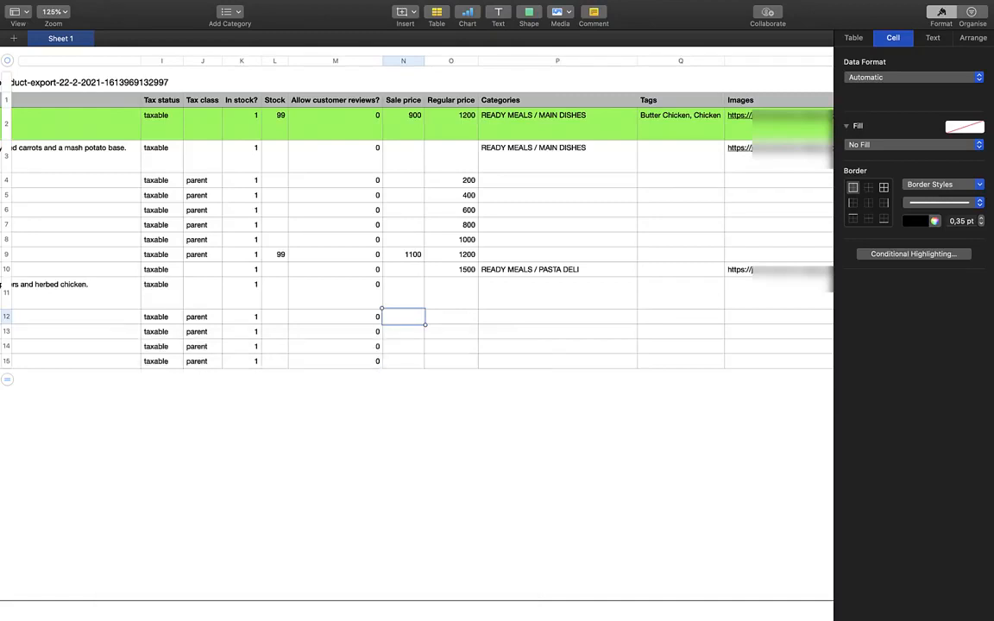
Enter 300, 600, 900 and 1200 as Sale prices in rows 12 to 15 and move them into the Regular price column
{"action": "type", "text": "300"}
{"action": "key", "text": "Return"}
{"action": "type", "text": "600"}
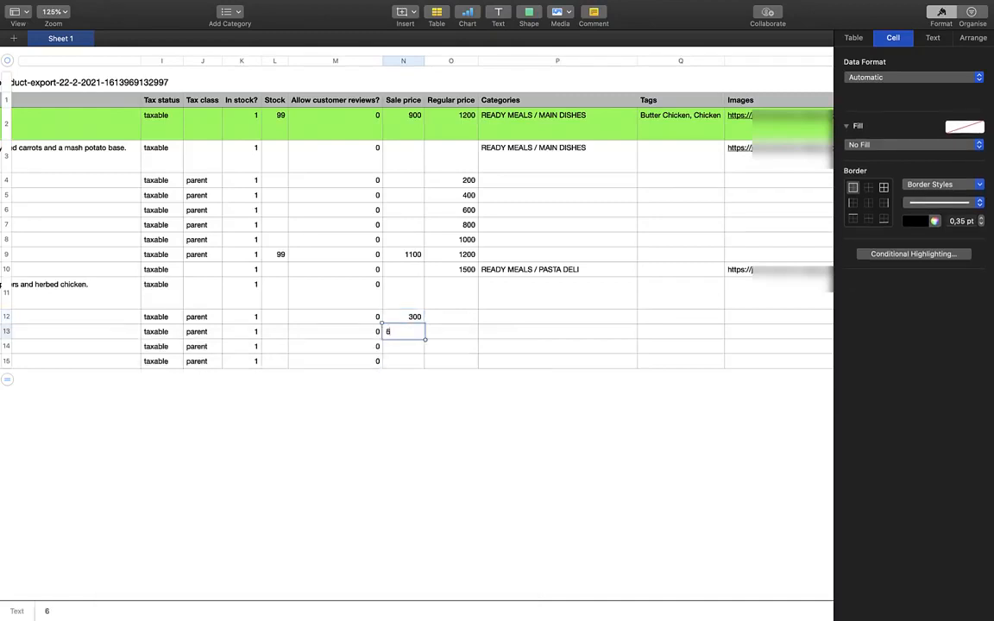
{"action": "key", "text": "Tab"}
{"action": "key", "text": "Return"}
{"action": "type", "text": "900"}
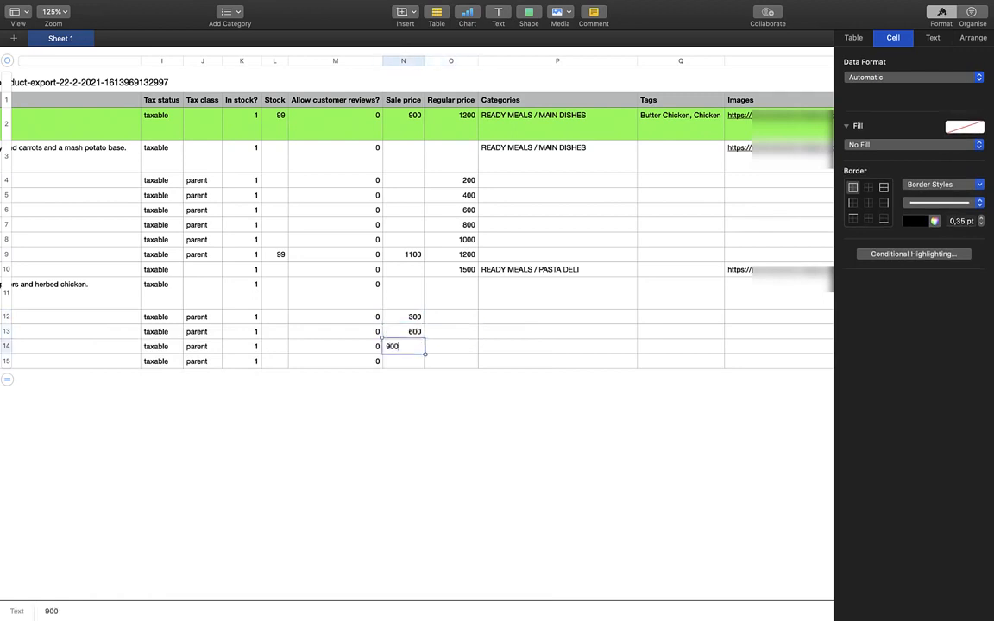
{"action": "key", "text": "Return"}
{"action": "type", "text": "1200"}
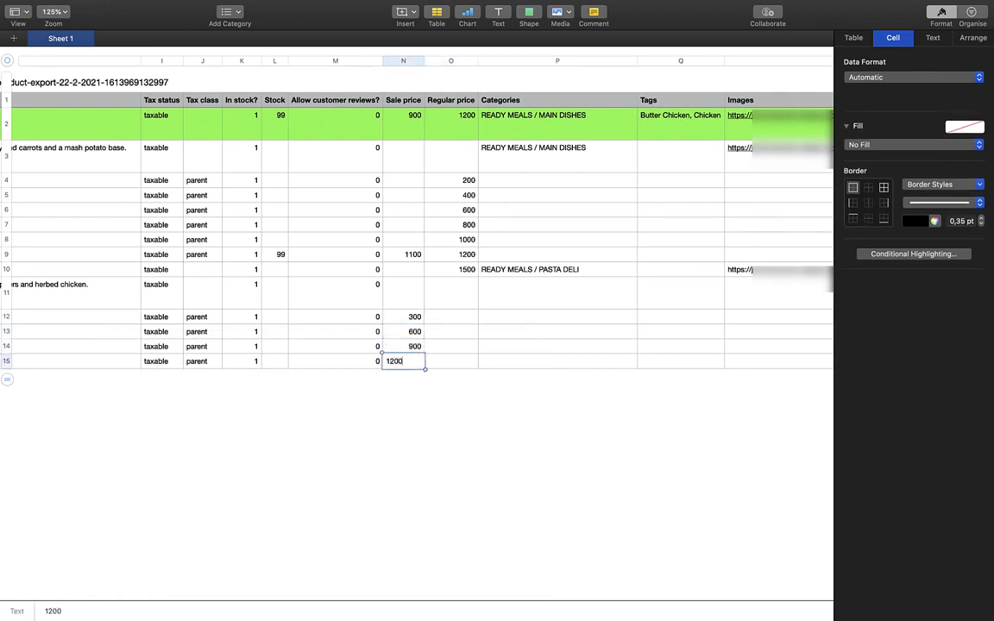
{"action": "key", "text": "super+v"}
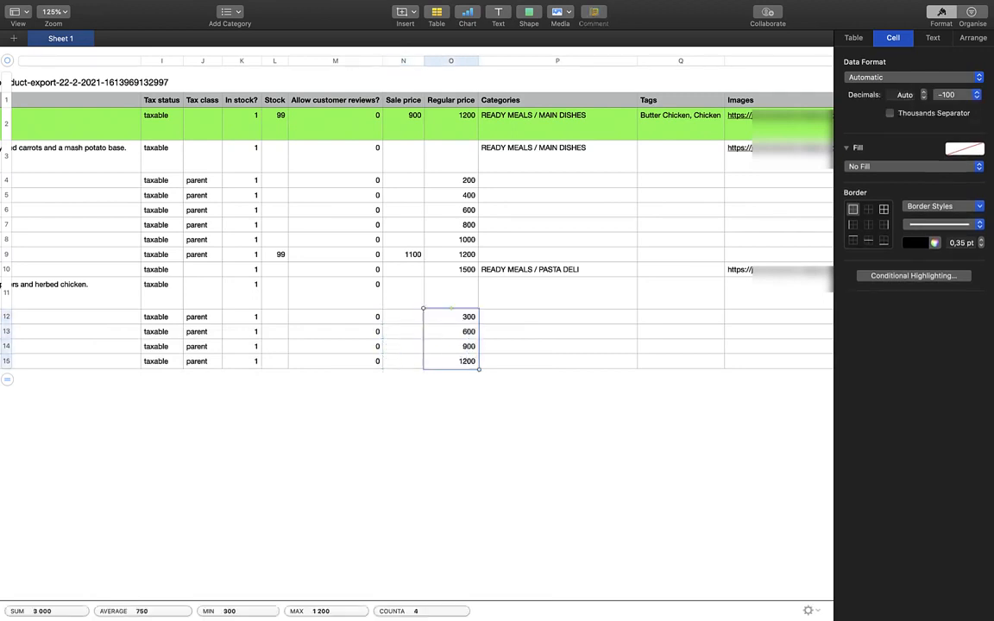
Set the Sale price of the last quiche variation in row 15 to 1100
{"action": "left_click", "coordinate": [450, 100]}
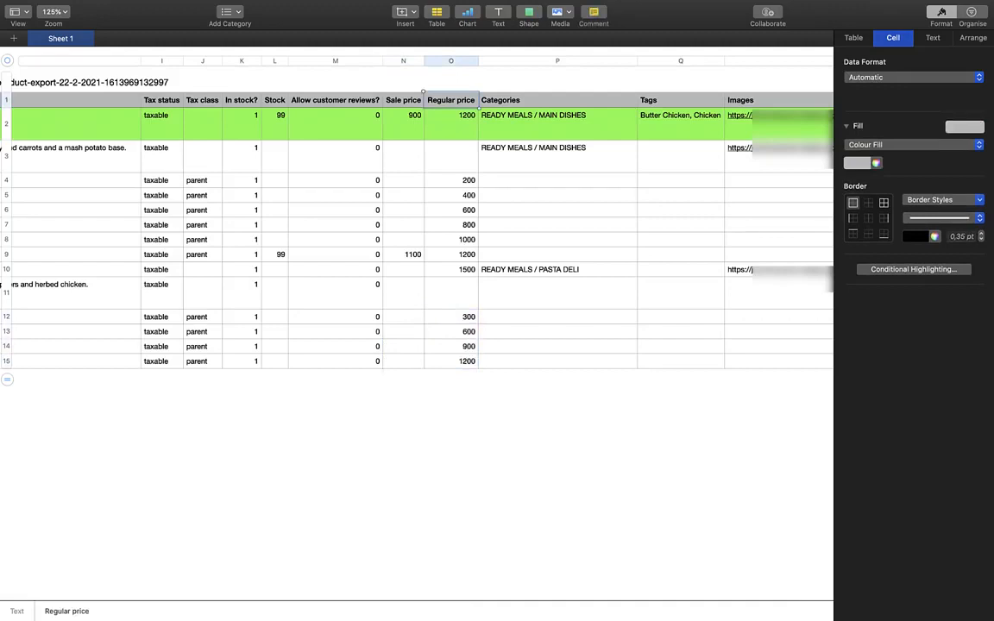
{"action": "left_click", "coordinate": [403, 361]}
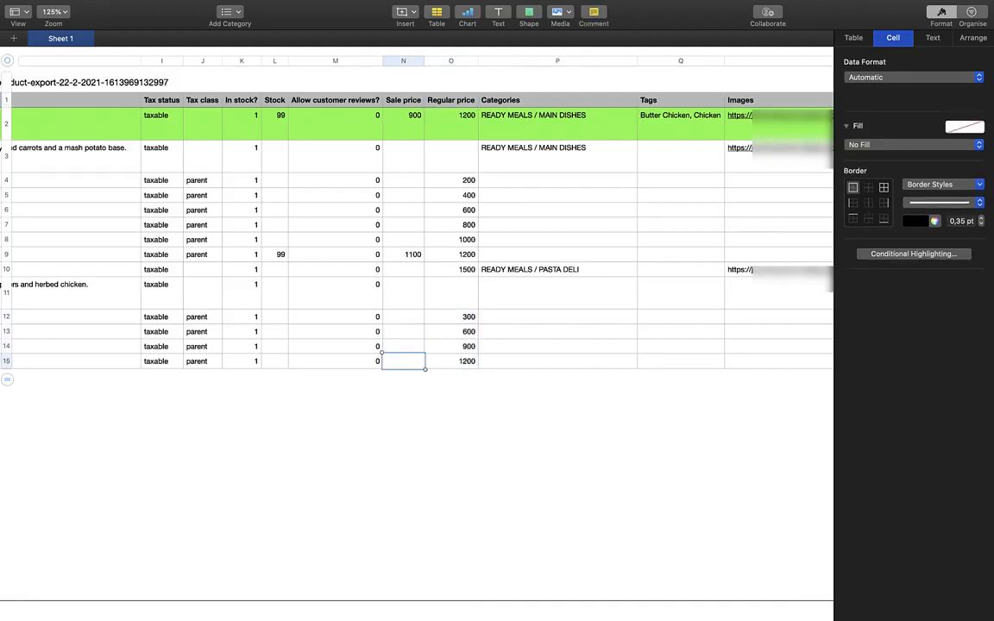
{"action": "type", "text": "1100"}
{"action": "key", "text": "Tab"}
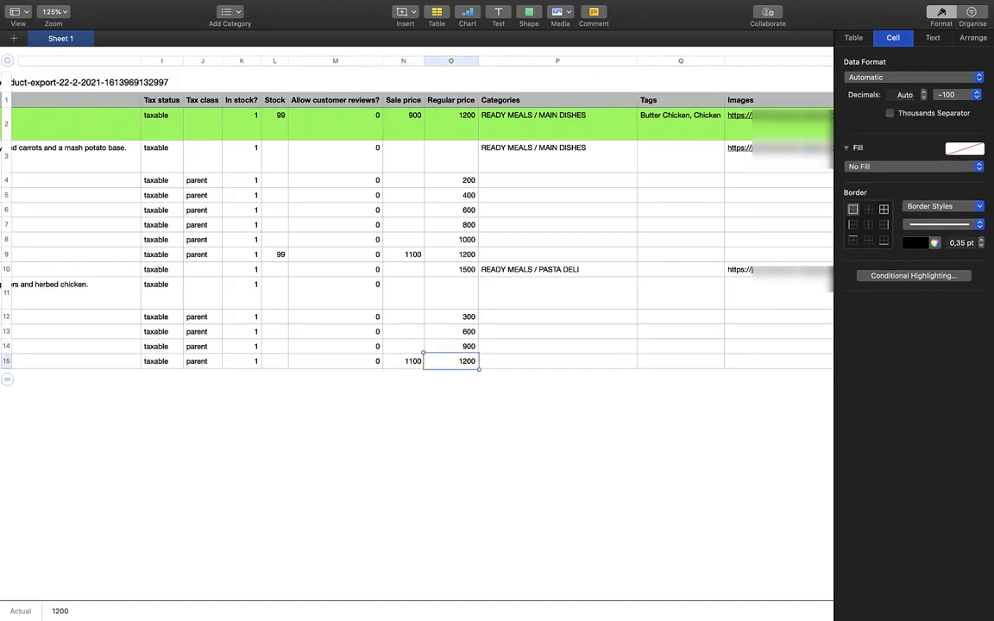
Enter the category READY MEALS / MOTHERS DAY in row 15's Categories cell
{"action": "key", "text": "Right"}
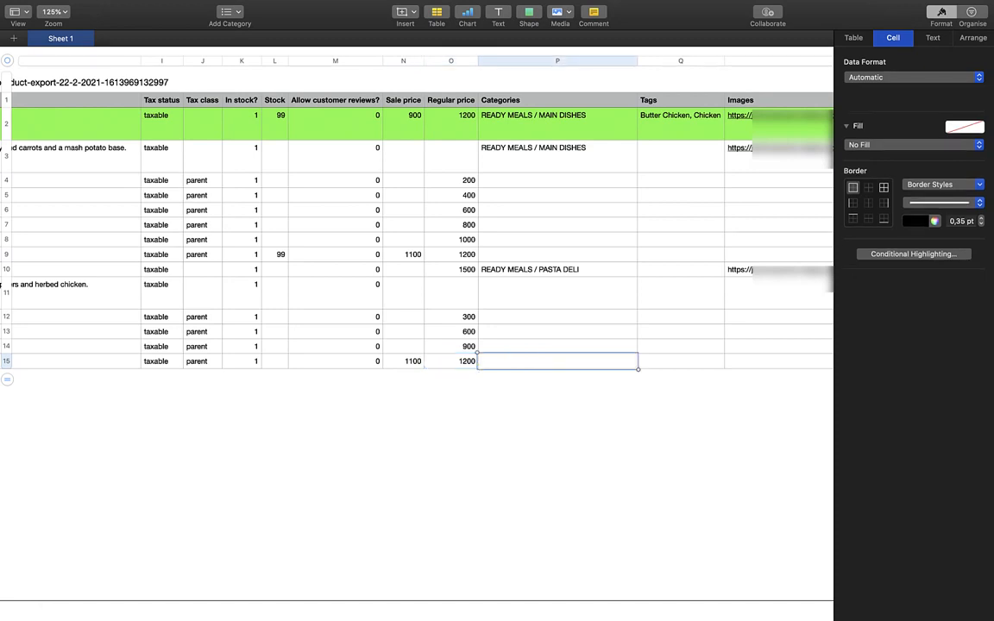
{"action": "key", "text": "super+Tab"}
{"action": "key", "text": "super+Tab"}
{"action": "type", "text": "READY MEALS / MOTHERS DAY"}
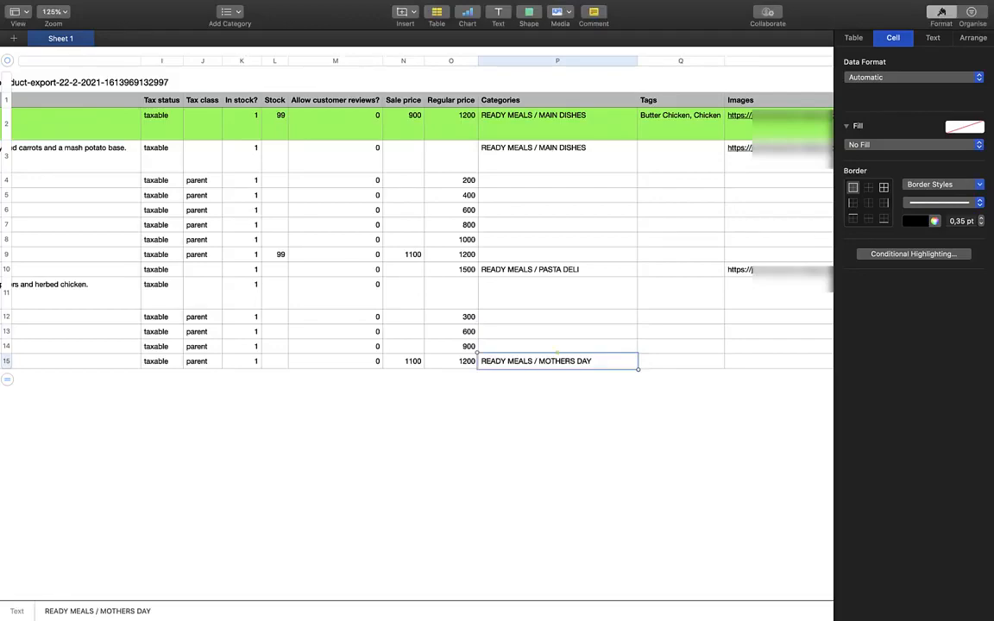
Check which row of the existing variable product holds its category and move READY MEALS / MOTHERS DAY from row 15 to row 11
{"action": "left_click", "coordinate": [557, 270]}
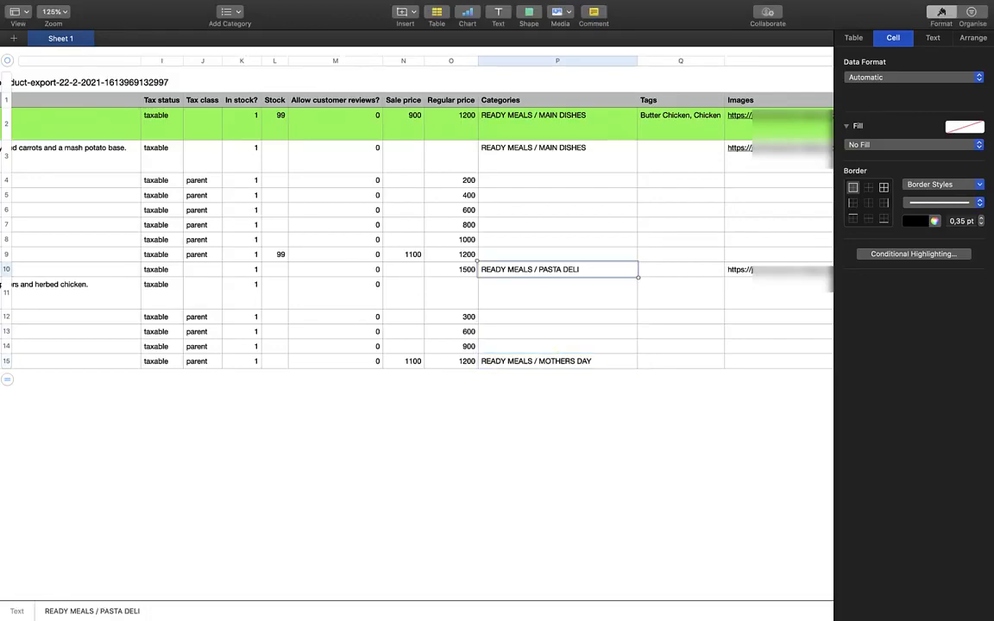
{"action": "scroll", "coordinate": [557, 270], "scroll_direction": "left", "scroll_amount": 15}
{"action": "left_click", "coordinate": [236, 156]}
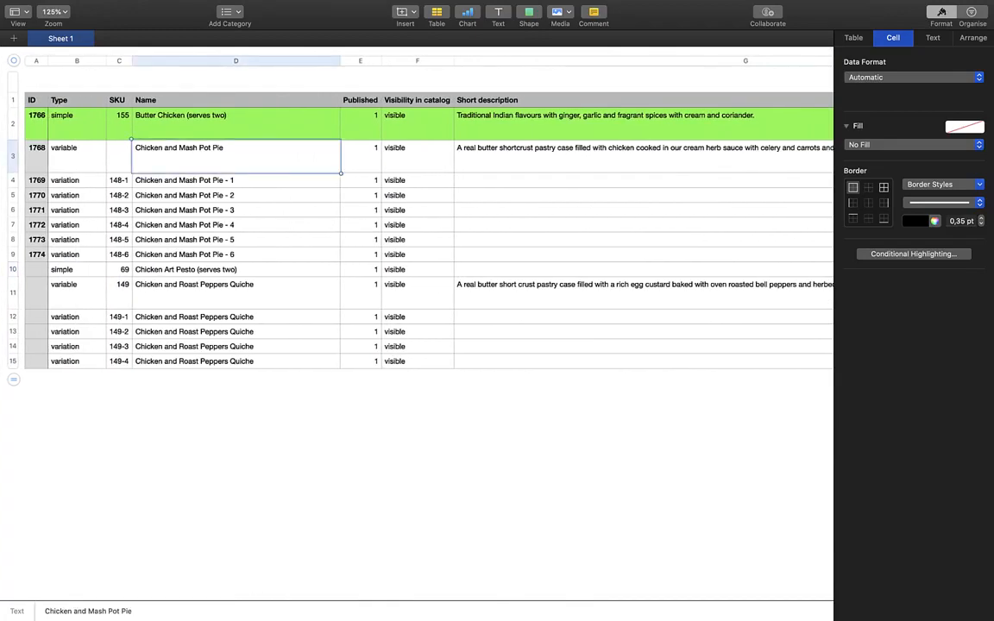
{"action": "scroll", "coordinate": [340, 157], "scroll_direction": "right", "scroll_amount": 15}
{"action": "left_click", "coordinate": [526, 156]}
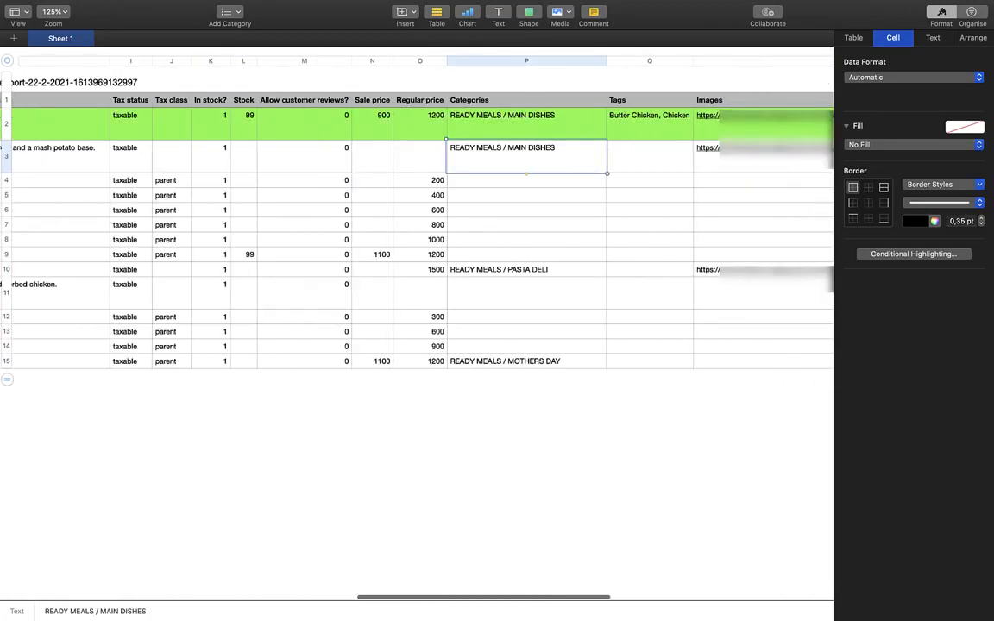
{"action": "left_click", "coordinate": [526, 362]}
{"action": "key", "text": "super+x"}
{"action": "left_click", "coordinate": [526, 293]}
{"action": "key", "text": "super+v"}
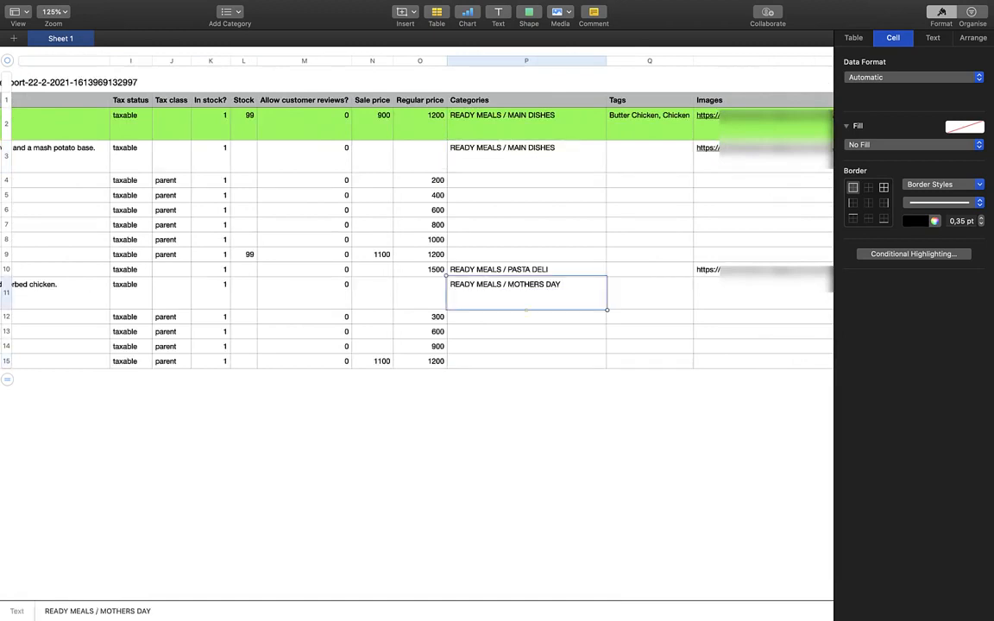
Fill row 10's Images URL formula down to the quiche in row 11
{"action": "left_click", "coordinate": [526, 346]}
{"action": "scroll", "coordinate": [527, 346], "scroll_direction": "right", "scroll_amount": 3}
{"action": "scroll", "coordinate": [414, 293], "scroll_direction": "right", "scroll_amount": 4}
{"action": "left_click", "coordinate": [362, 293]}
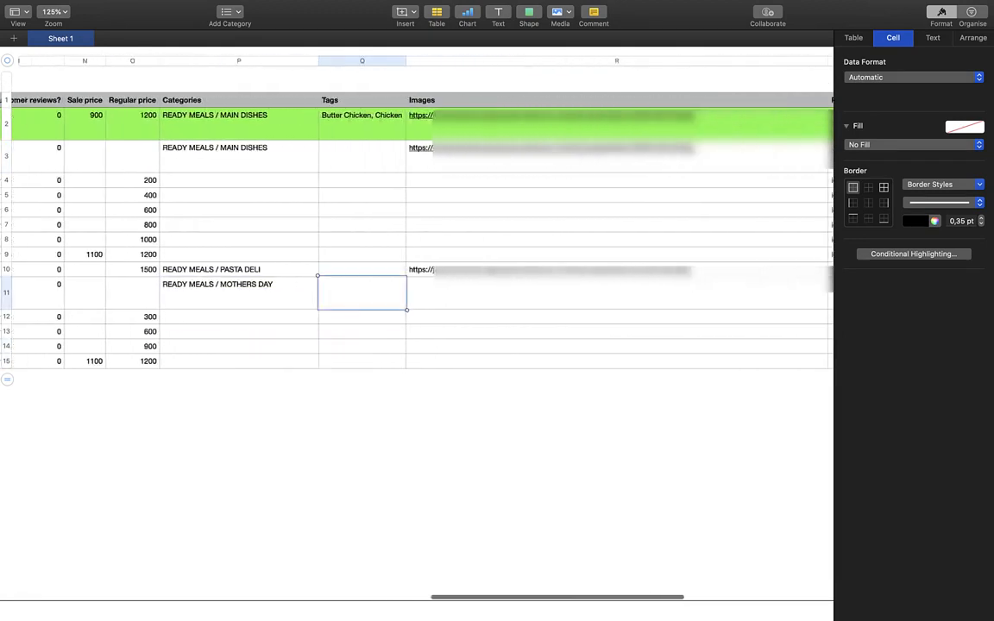
{"action": "scroll", "coordinate": [414, 284], "scroll_direction": "right", "scroll_amount": 3}
{"action": "left_click", "coordinate": [449, 269]}
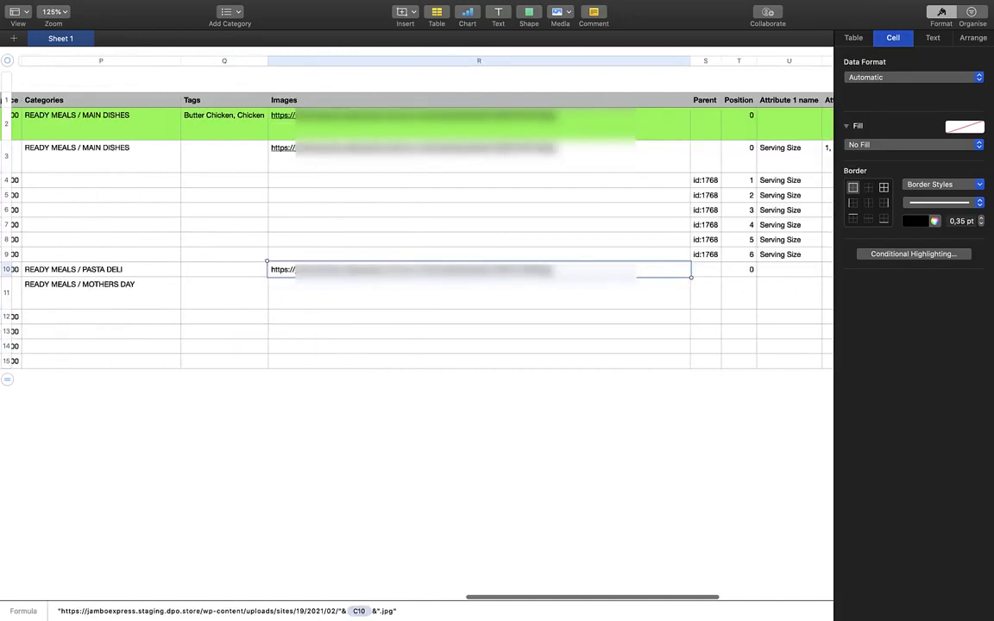
{"action": "left_click_drag", "start_coordinate": [479, 277], "coordinate": [479, 298]}
Compare the Images entries in rows 3, 10 and 11 and check which SKU cell row 11's formula references
{"action": "left_click", "coordinate": [479, 181]}
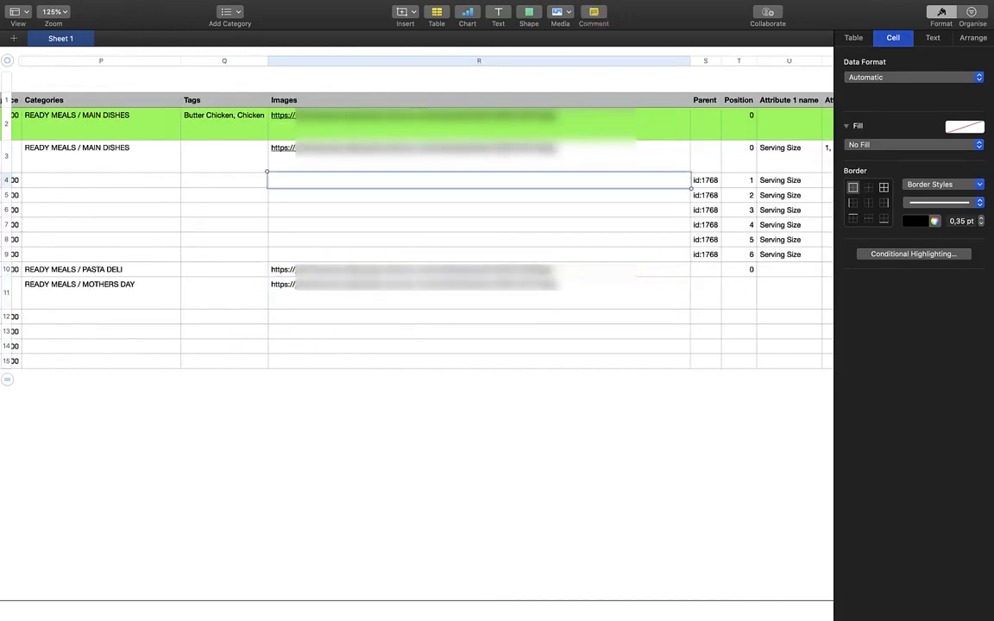
{"action": "left_click", "coordinate": [479, 158]}
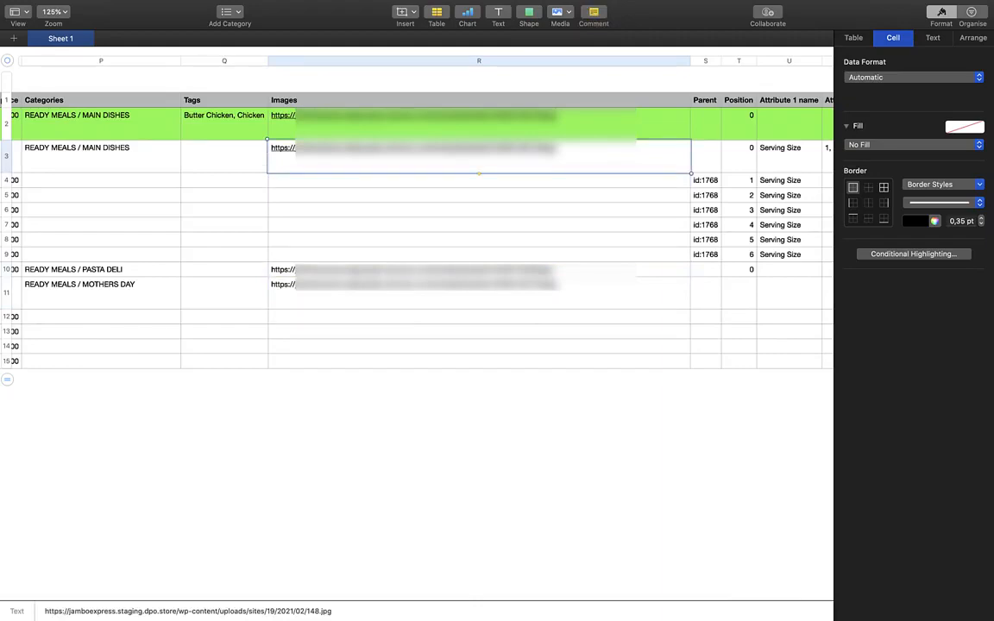
{"action": "left_click", "coordinate": [478, 269]}
{"action": "scroll", "coordinate": [478, 269], "scroll_direction": "left", "scroll_amount": 1}
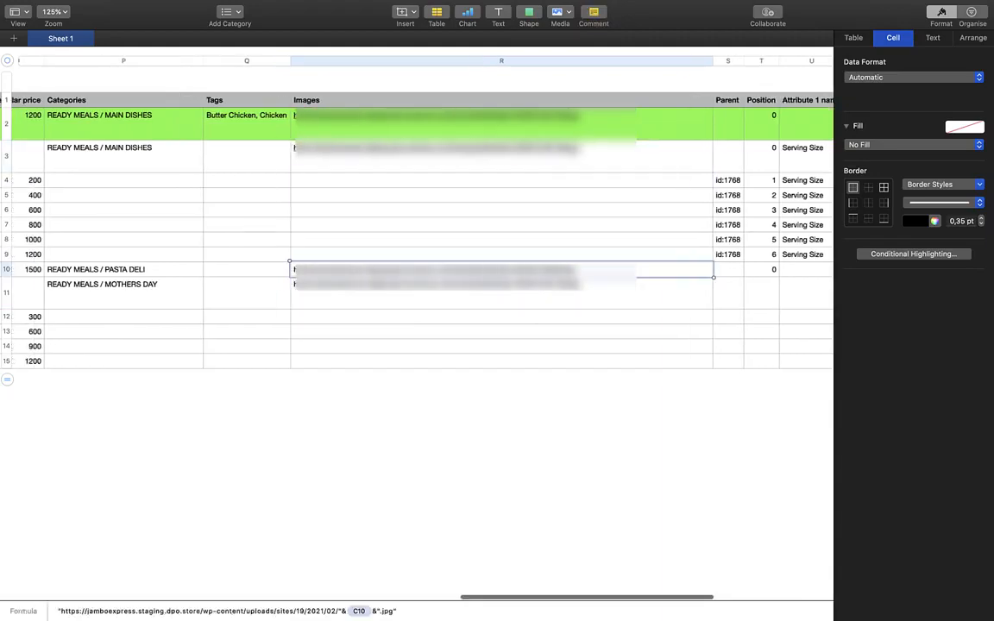
{"action": "left_click", "coordinate": [478, 292]}
{"action": "scroll", "coordinate": [479, 292], "scroll_direction": "left", "scroll_amount": 18}
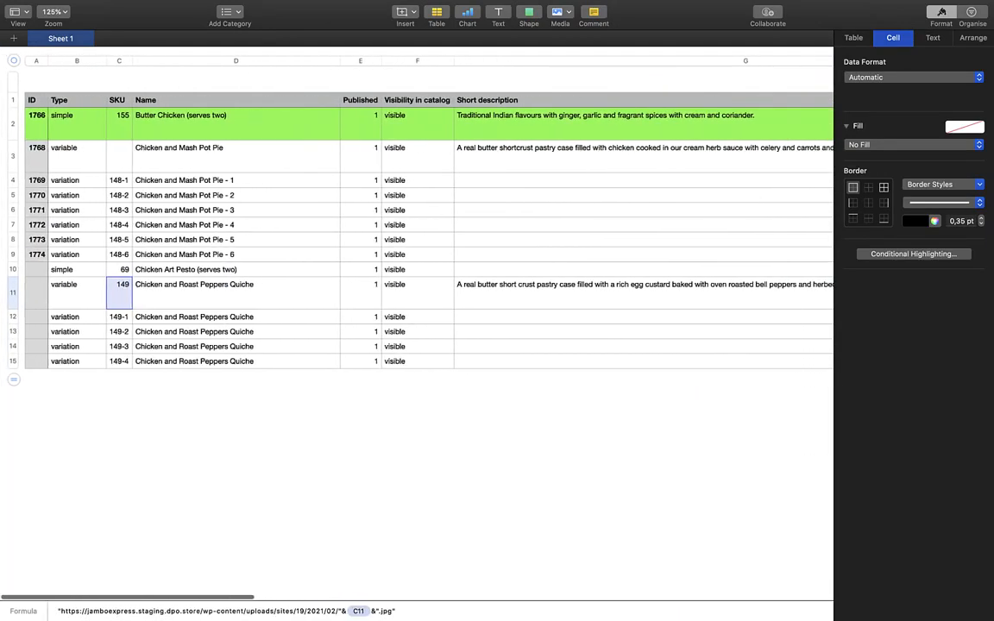
{"action": "scroll", "coordinate": [479, 284], "scroll_direction": "right", "scroll_amount": 18}
Examine how the pot pie variations' Parent value relates to their parent product's ID, ending on row 12's Parent cell
{"action": "left_click", "coordinate": [479, 291]}
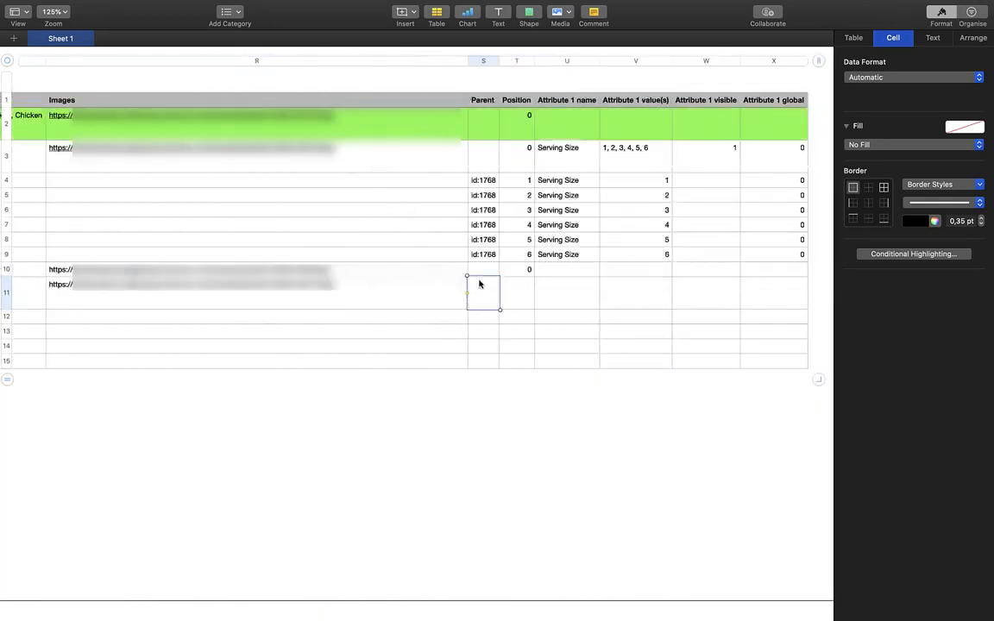
{"action": "left_click", "coordinate": [484, 183]}
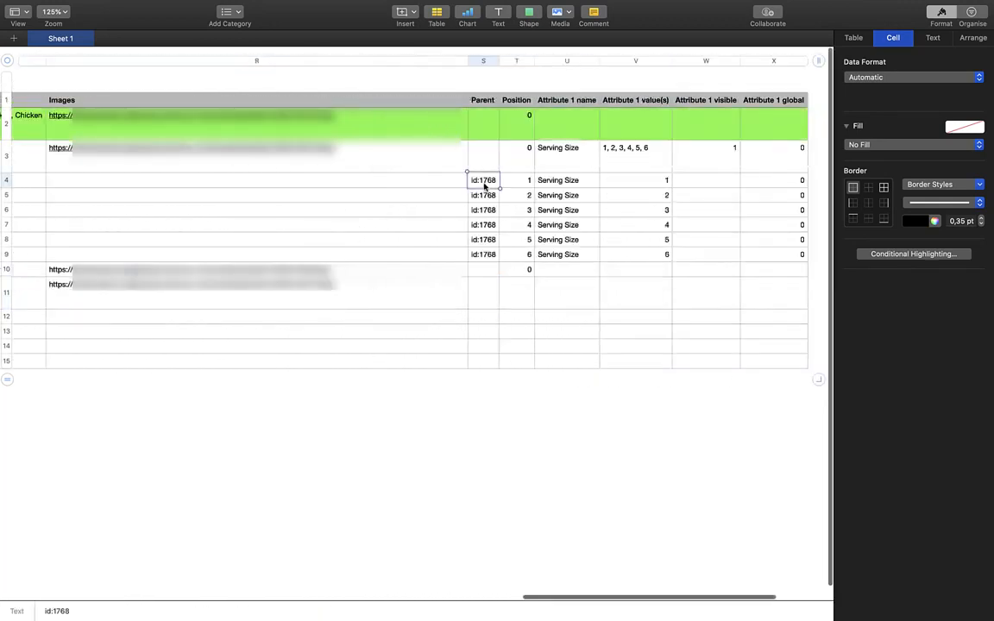
{"action": "scroll", "coordinate": [484, 186], "scroll_direction": "left", "scroll_amount": 18}
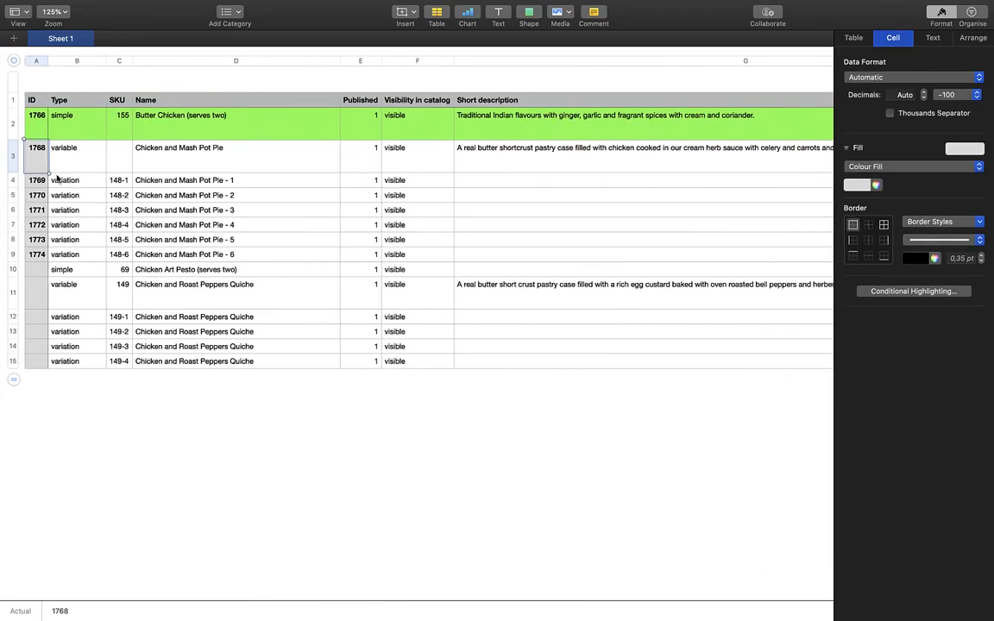
{"action": "left_click", "coordinate": [133, 153]}
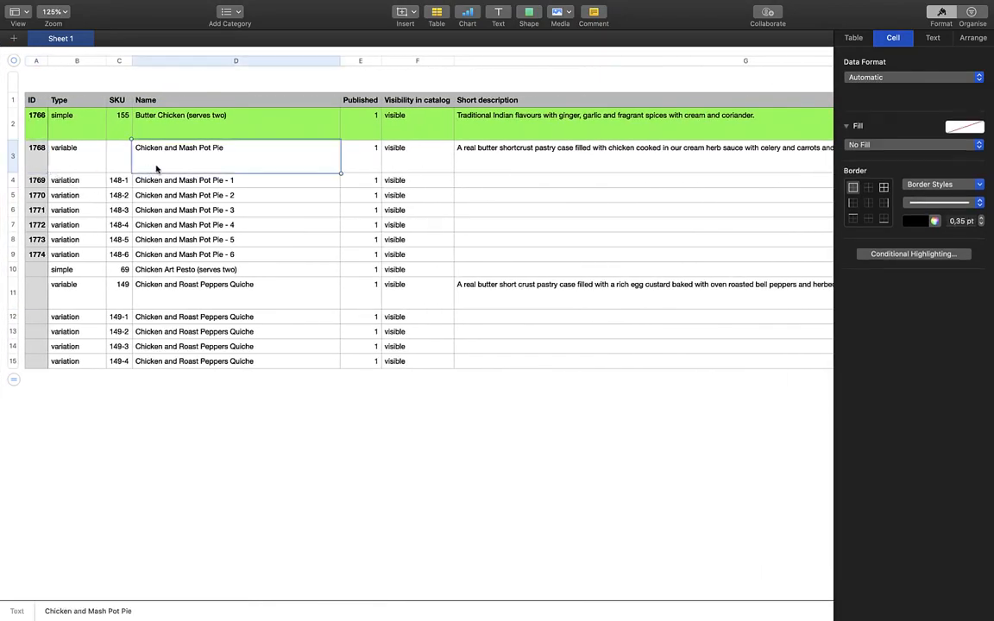
{"action": "scroll", "coordinate": [188, 280], "scroll_direction": "right", "scroll_amount": 1}
{"action": "scroll", "coordinate": [188, 281], "scroll_direction": "right", "scroll_amount": 15}
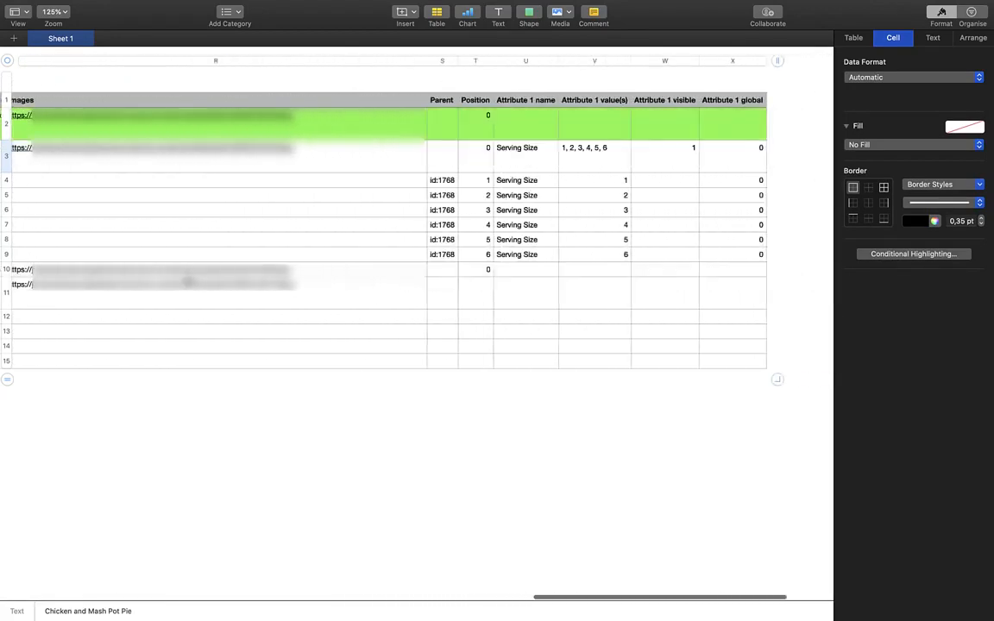
{"action": "left_click", "coordinate": [438, 321]}
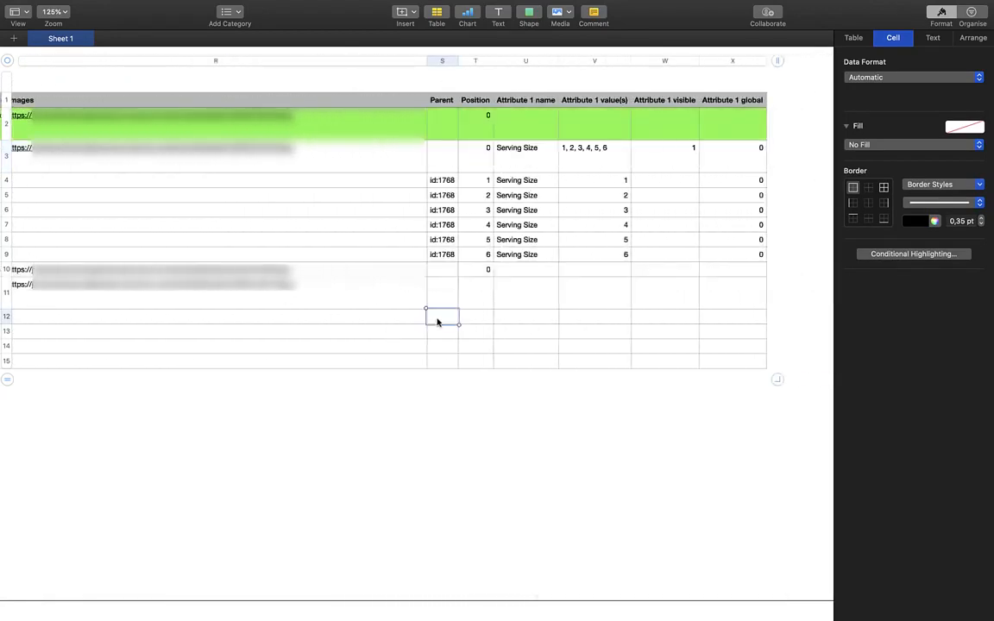
{"action": "scroll", "coordinate": [438, 321], "scroll_direction": "right", "scroll_amount": 4}
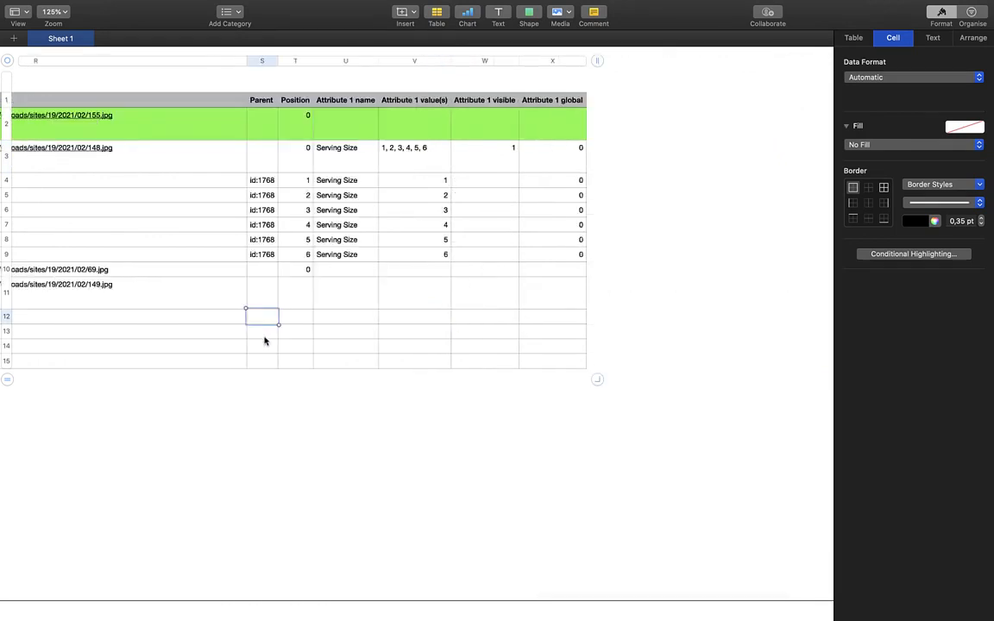
Set the Parent of the four quiche variations in rows 12 to 15 to 149
{"action": "type", "text": "149"}
{"action": "left_click_drag", "start_coordinate": [261, 325], "coordinate": [261, 360]}
{"action": "left_click", "coordinate": [322, 389]}
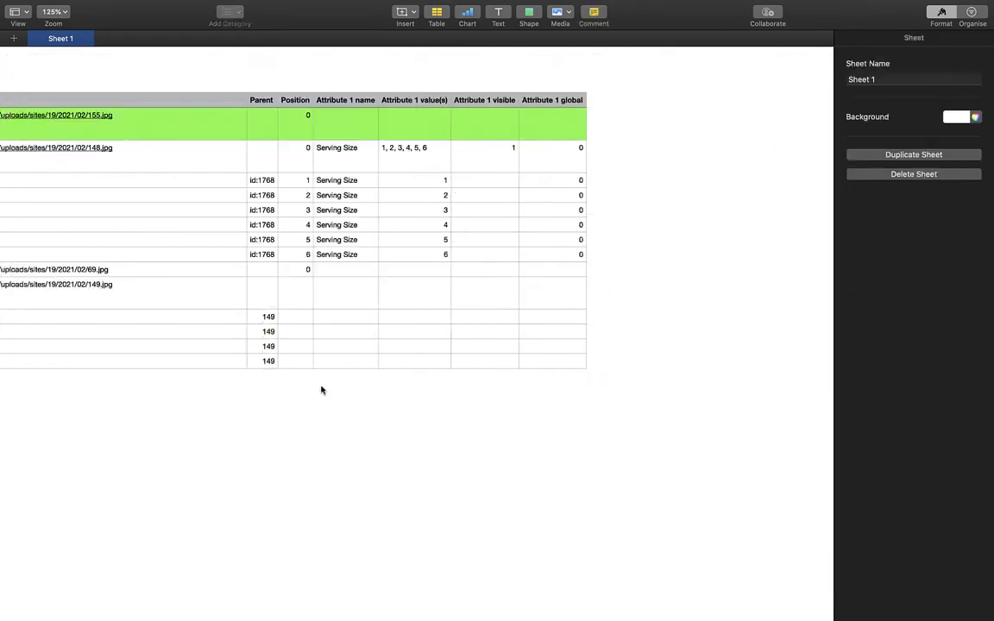
Enter Position 0 for the quiche parent in row 11 and 1, 2, 3, 4 for its variations in rows 12 to 15
{"action": "left_click", "coordinate": [298, 319]}
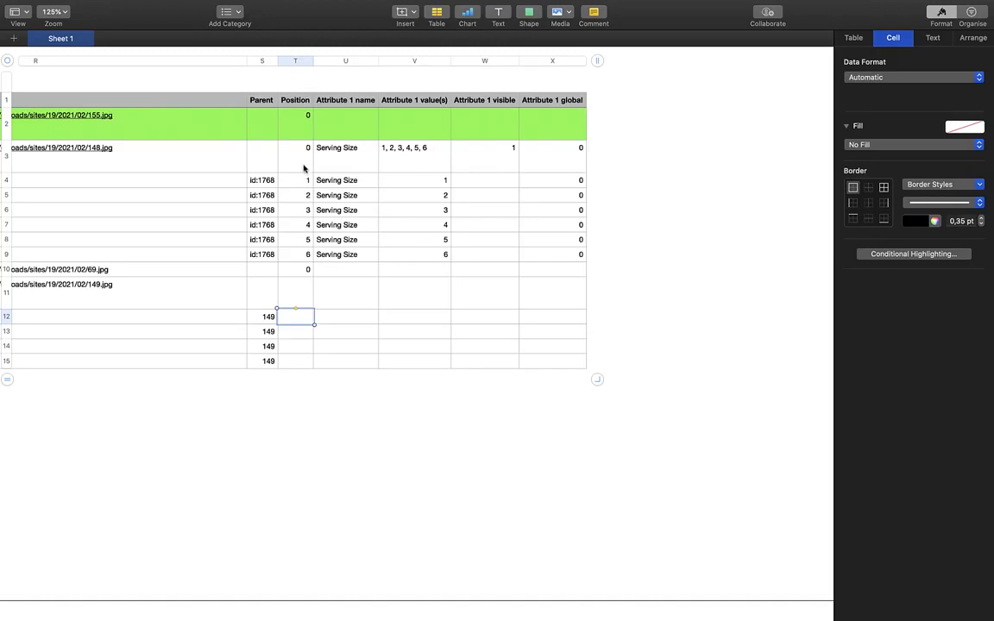
{"action": "left_click", "coordinate": [301, 307]}
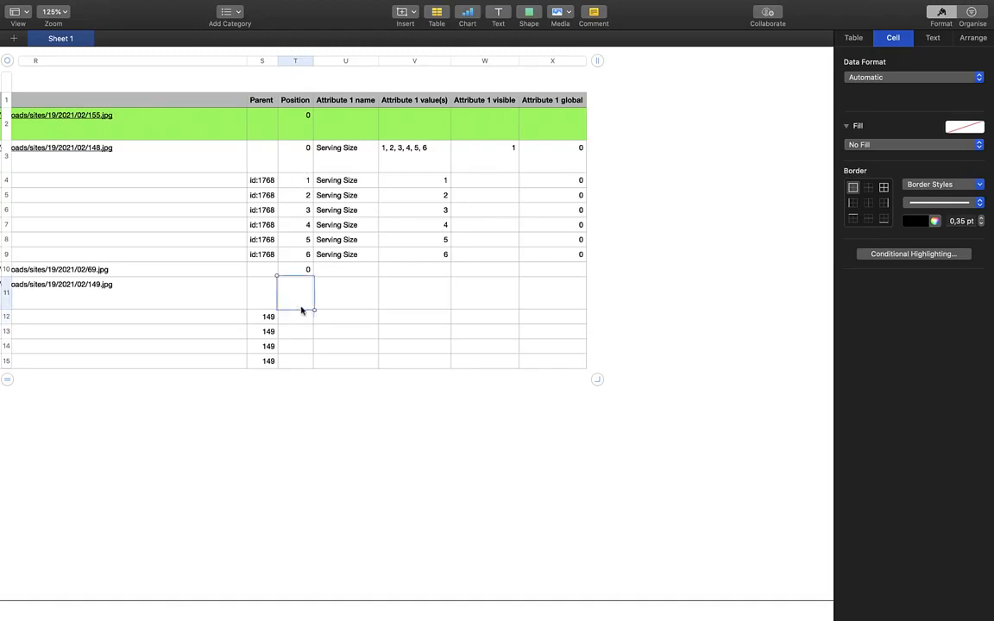
{"action": "type", "text": "0"}
{"action": "key", "text": "Return"}
{"action": "type", "text": "1"}
{"action": "key", "text": "Return"}
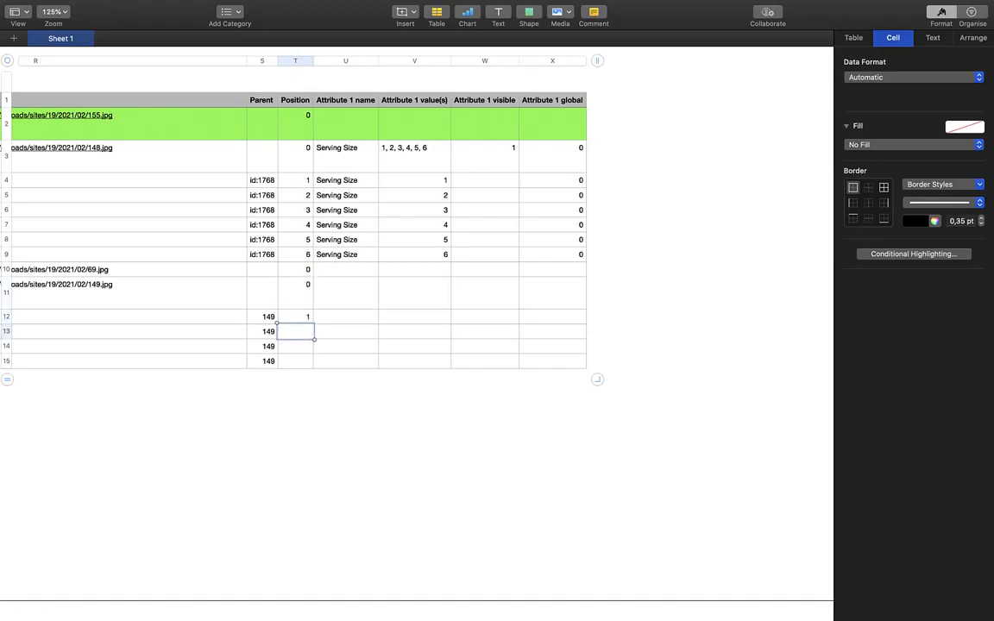
{"action": "type", "text": "2"}
{"action": "key", "text": "Return"}
{"action": "type", "text": "3"}
{"action": "key", "text": "Return"}
{"action": "type", "text": "4"}
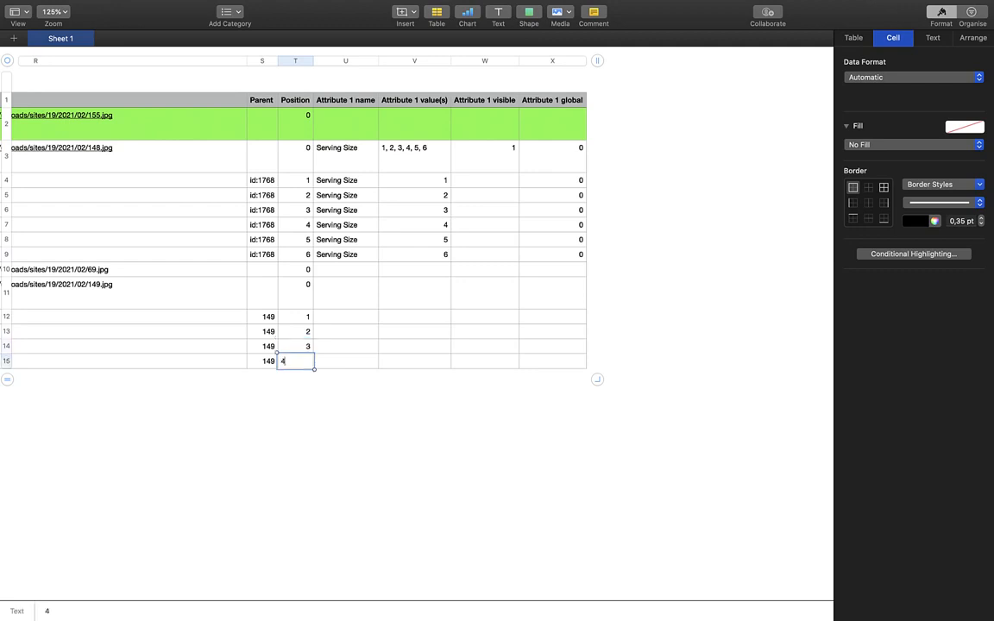
Copy the Serving Size attribute name from row 9 into the Attribute 1 name cells of rows 12 to 15
{"action": "left_click", "coordinate": [330, 316]}
{"action": "left_click", "coordinate": [328, 256]}
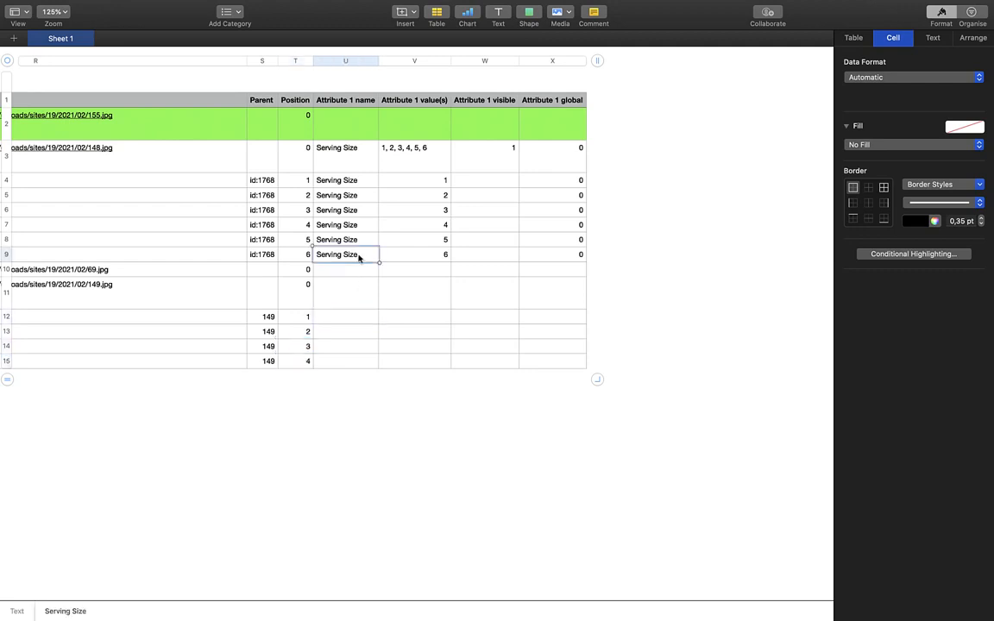
{"action": "left_click", "coordinate": [349, 304]}
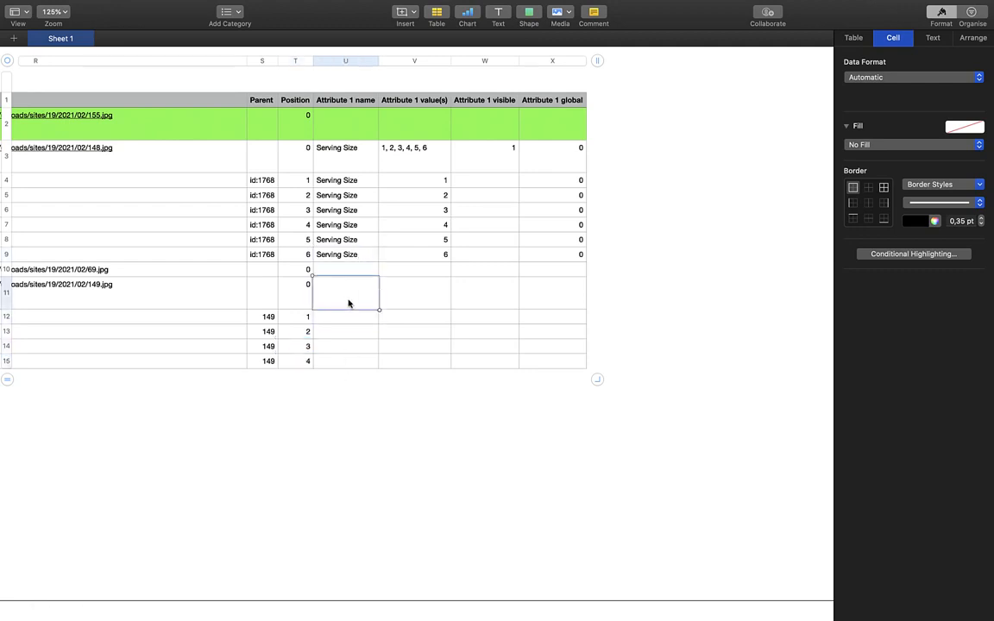
{"action": "key", "text": "super+v"}
{"action": "left_click_drag", "start_coordinate": [344, 312], "coordinate": [347, 362]}
Enter Attribute 1 values 1, 2, 3 and 4 for the quiche variations in rows 12 to 15
{"action": "left_click", "coordinate": [409, 323]}
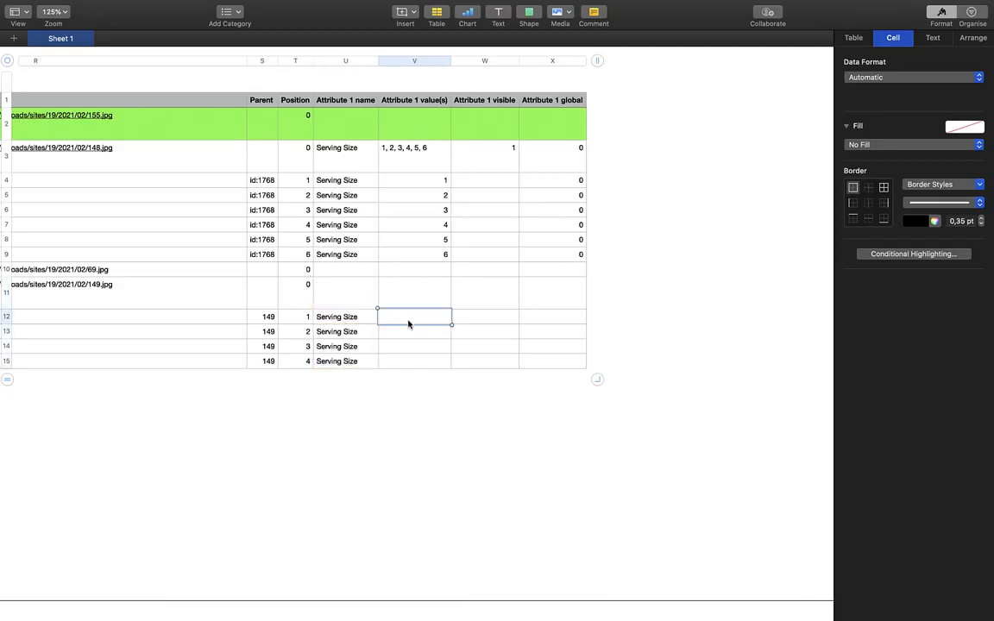
{"action": "type", "text": "1"}
{"action": "key", "text": "Return"}
{"action": "type", "text": "2"}
{"action": "key", "text": "Return"}
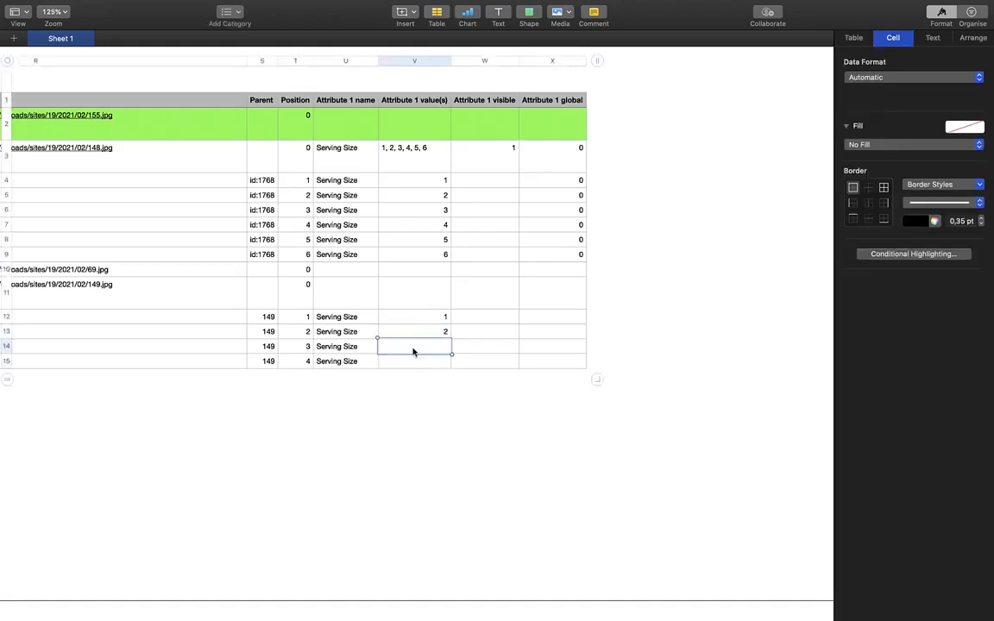
{"action": "type", "text": "3"}
{"action": "key", "text": "Return"}
{"action": "type", "text": "4"}
Copy Serving Size from row 3 into row 11's Attribute 1 name
{"action": "left_click", "coordinate": [490, 369]}
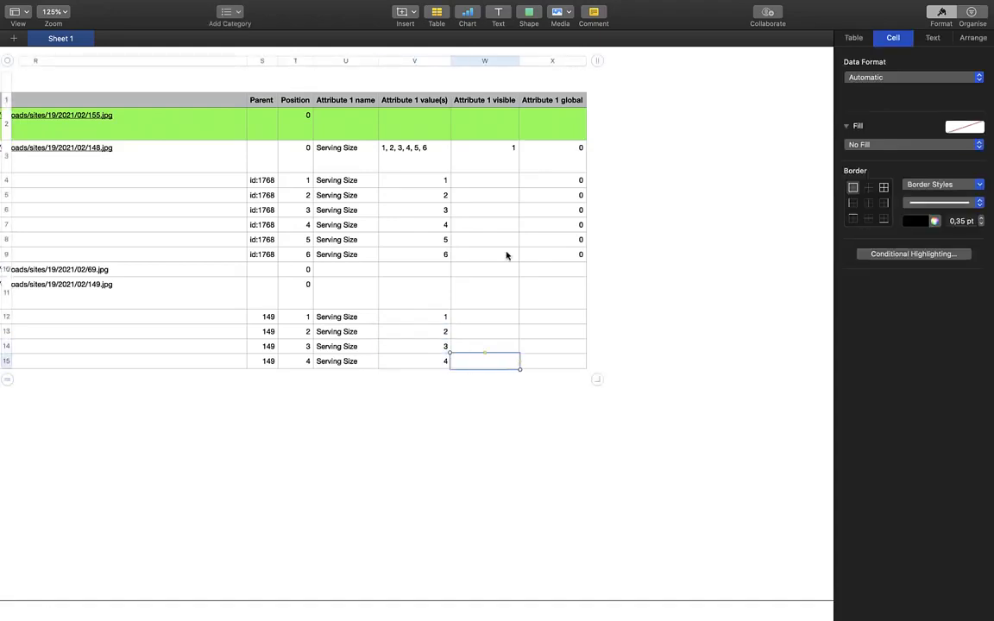
{"action": "left_click", "coordinate": [385, 162]}
{"action": "left_click", "coordinate": [359, 160]}
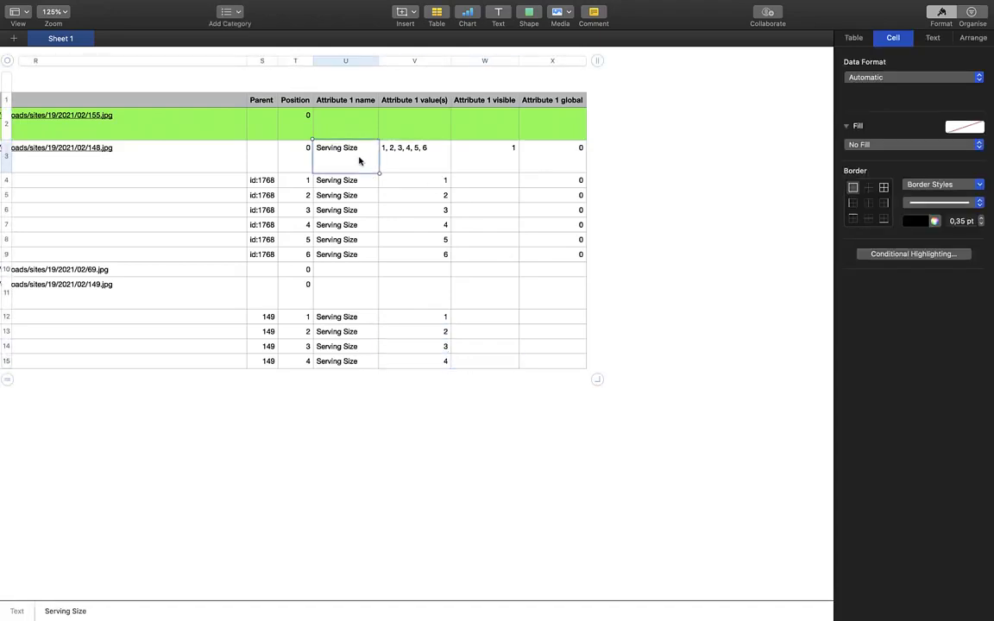
{"action": "key", "text": "super+c"}
{"action": "left_click", "coordinate": [344, 290]}
{"action": "key", "text": "super+v"}
Copy row 3's Attribute 1 values into row 11 and shorten the list to 1, 2, 3, 4
{"action": "left_click", "coordinate": [410, 164]}
{"action": "key", "text": "super+c"}
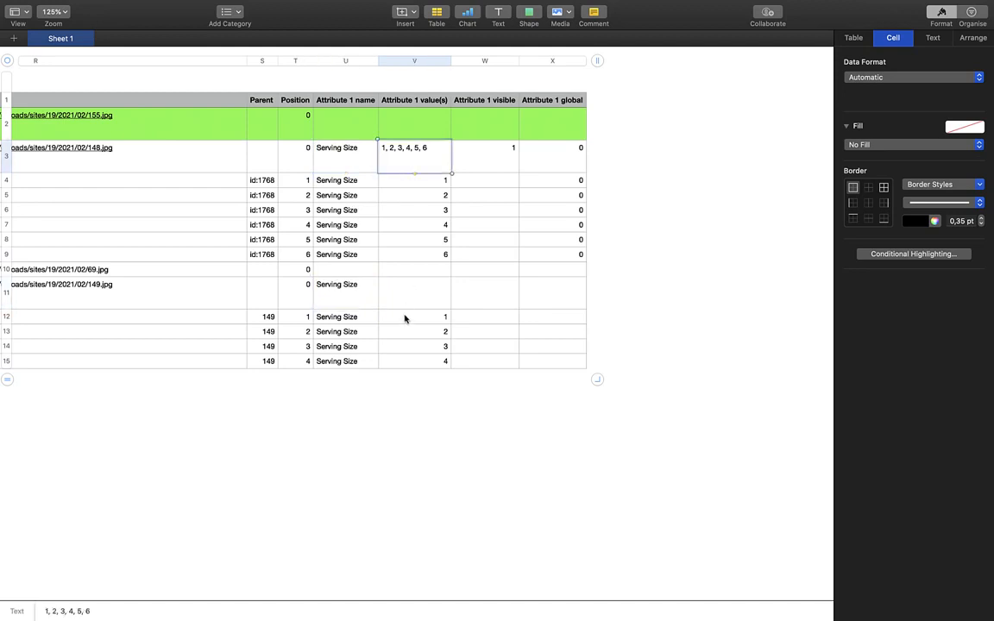
{"action": "left_click", "coordinate": [405, 288]}
{"action": "key", "text": "super+v"}
{"action": "key", "text": "BackSpace"}
{"action": "key", "text": "BackSpace"}
{"action": "key", "text": "BackSpace"}
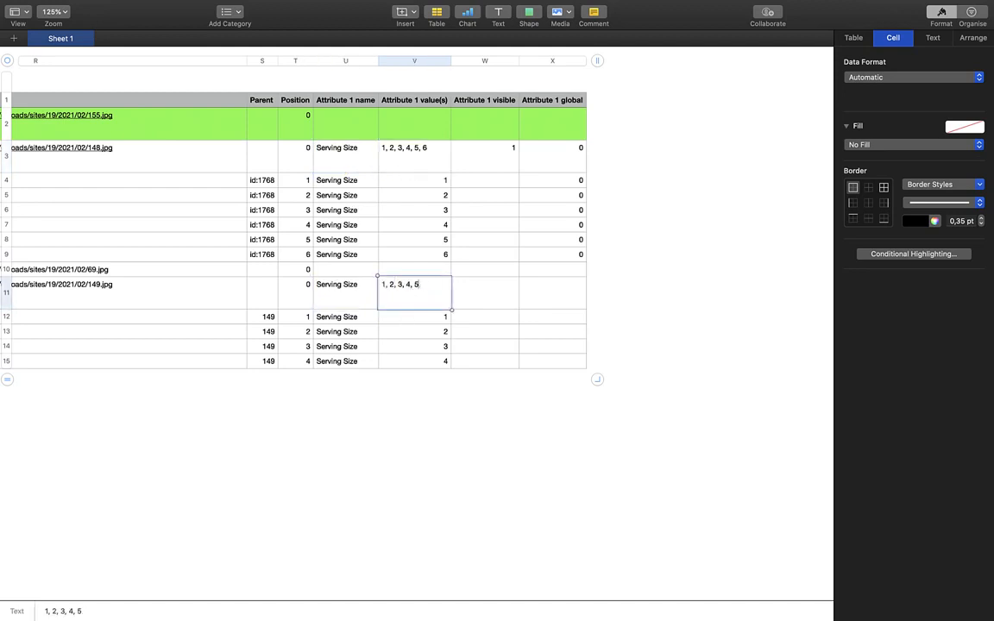
Copy the Attribute 1 visible value 1 from row 3 into row 11
{"action": "left_click", "coordinate": [483, 293]}
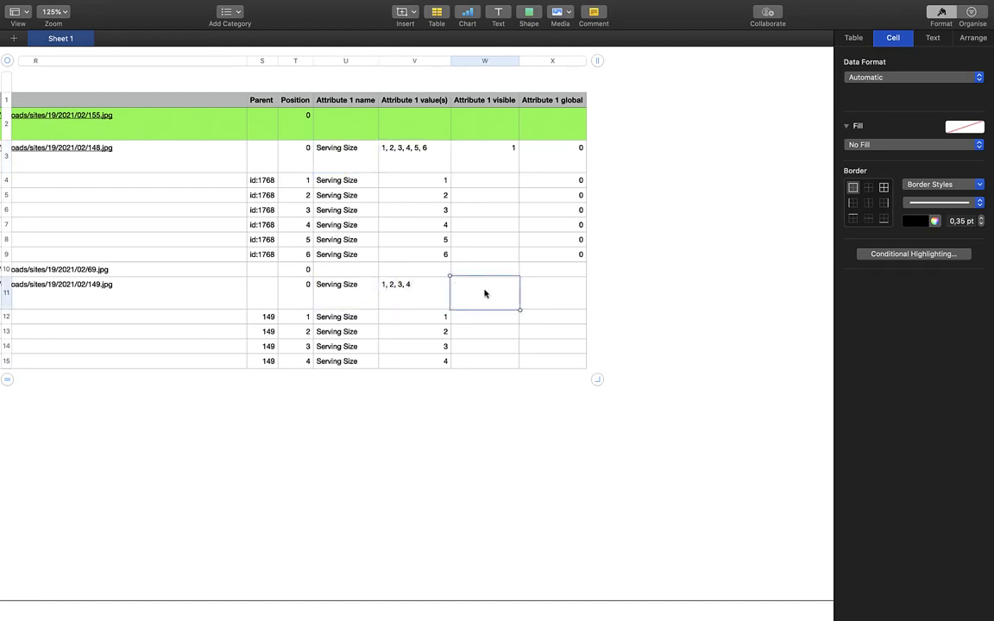
{"action": "left_click", "coordinate": [510, 163]}
{"action": "key", "text": "super+c"}
{"action": "left_click", "coordinate": [497, 296]}
{"action": "key", "text": "super+v"}
Set Attribute 1 global to 0 for the quiche parent and its four variations in rows 11 to 15
{"action": "left_click", "coordinate": [477, 200]}
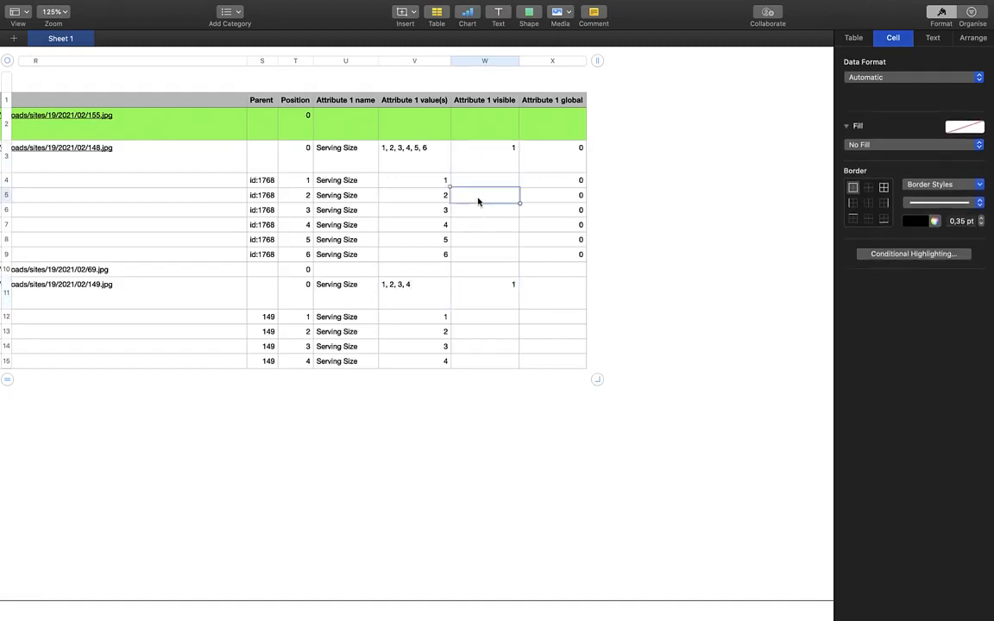
{"action": "left_click", "coordinate": [427, 159]}
{"action": "left_click", "coordinate": [495, 163]}
{"action": "left_click", "coordinate": [568, 164]}
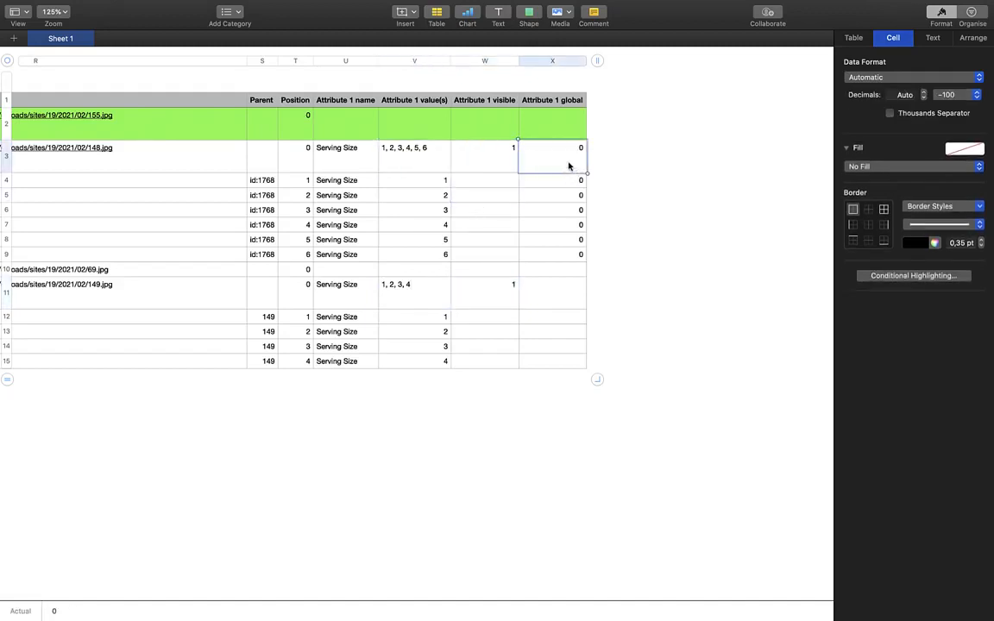
{"action": "left_click", "coordinate": [547, 297]}
{"action": "type", "text": "0"}
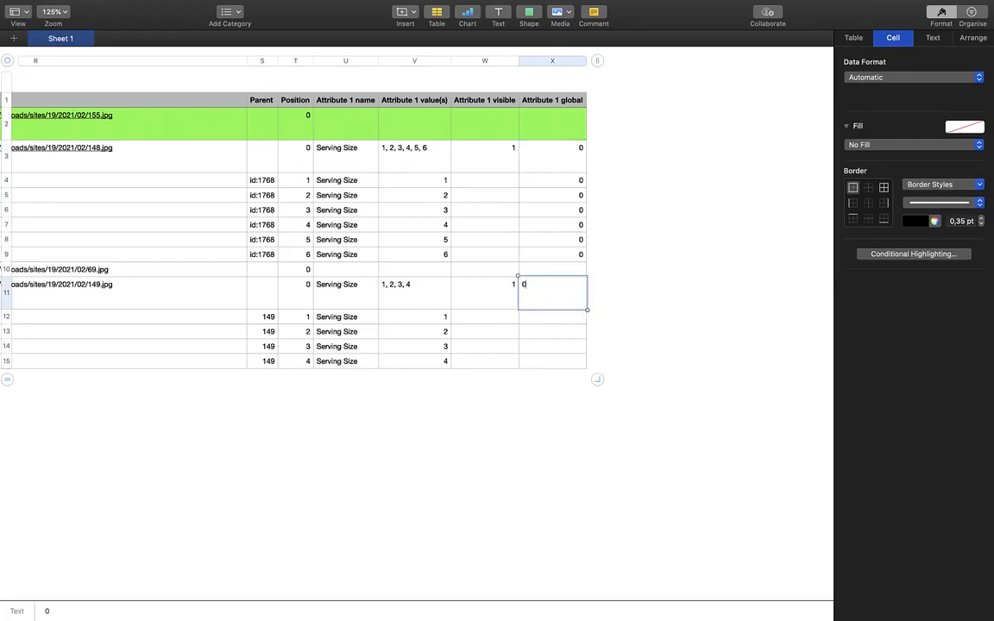
{"action": "key", "text": "Return"}
{"action": "key", "text": "Up"}
{"action": "key", "text": "Down"}
{"action": "key", "text": "shift+Down"}
{"action": "key", "text": "shift+Down"}
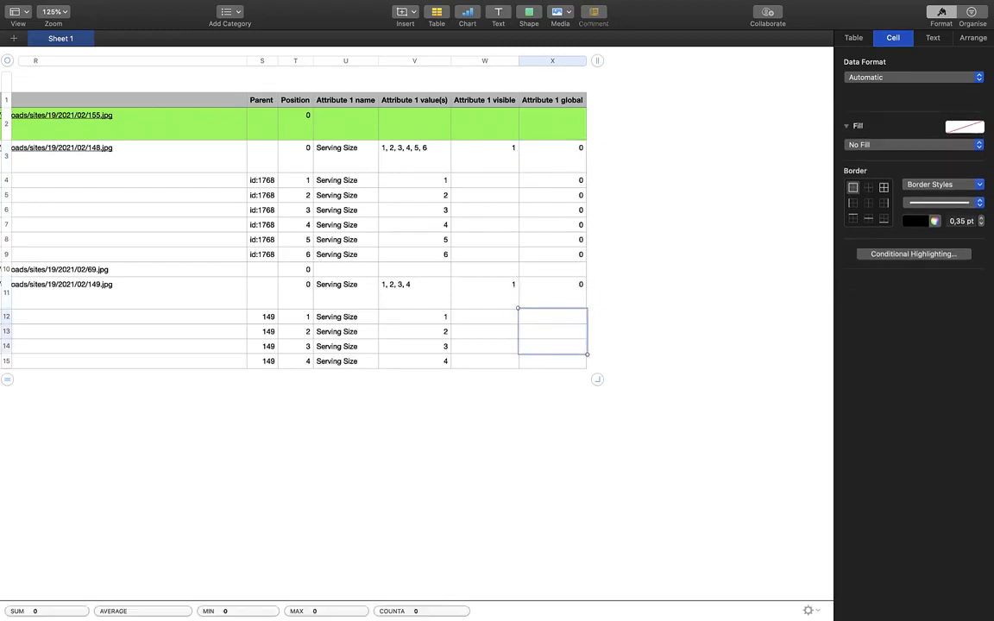
{"action": "key", "text": "shift+Down"}
{"action": "key", "text": "super+v"}
{"action": "left_click", "coordinate": [618, 315]}
Duplicate the whole quiche block from rows 11 to 15 into new rows 16 to 20 beneath it
{"action": "scroll", "coordinate": [556, 322], "scroll_direction": "left", "scroll_amount": 20}
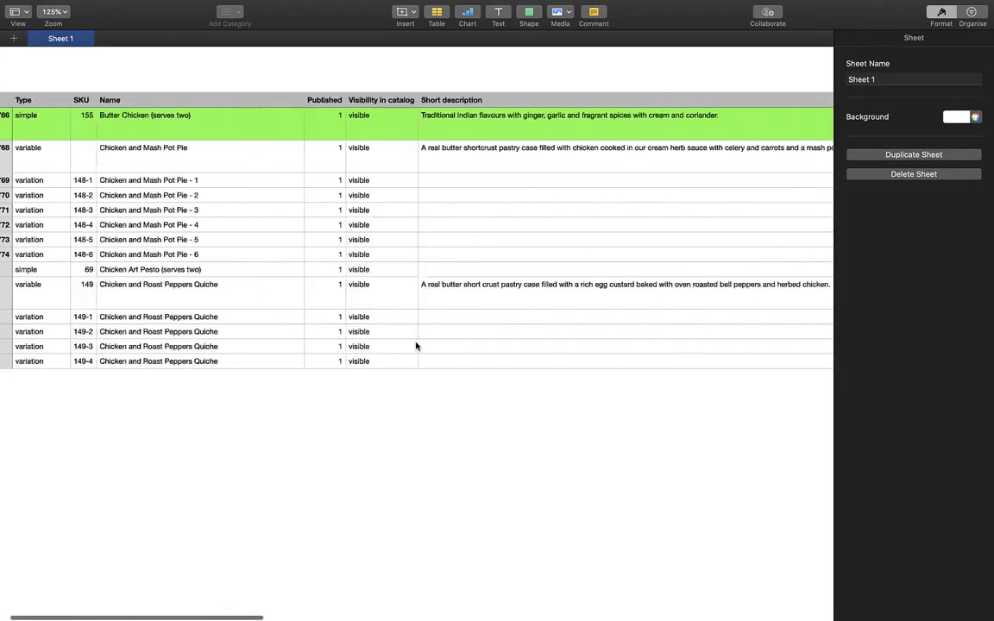
{"action": "scroll", "coordinate": [415, 346], "scroll_direction": "left", "scroll_amount": 2}
{"action": "left_click", "coordinate": [44, 290]}
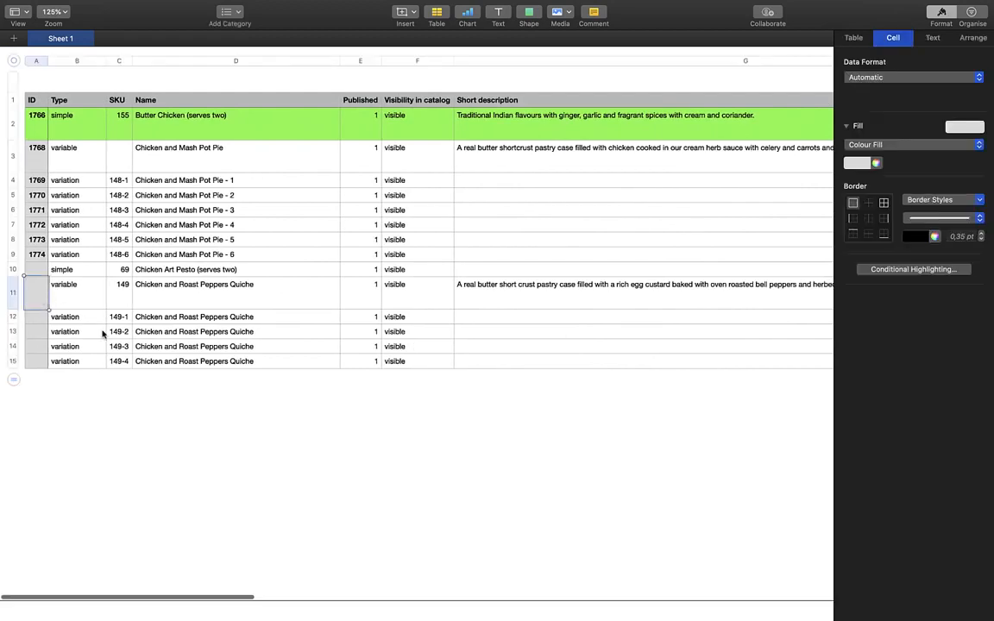
{"action": "scroll", "coordinate": [101, 334], "scroll_direction": "right", "scroll_amount": 20}
{"action": "left_click", "coordinate": [548, 367], "text": "shift"}
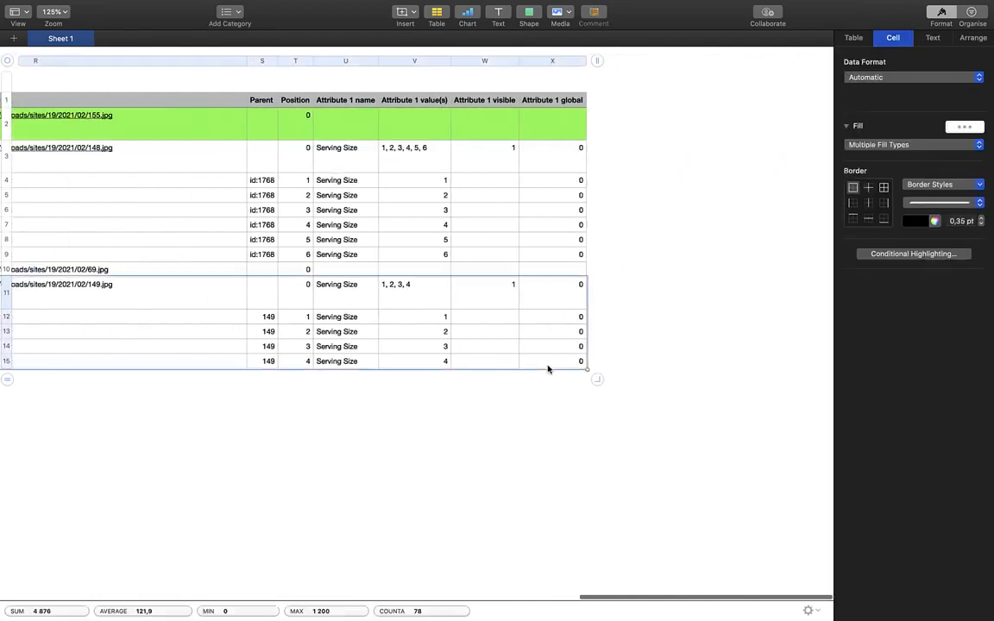
{"action": "scroll", "coordinate": [65, 317], "scroll_direction": "left", "scroll_amount": 20}
{"action": "left_click", "coordinate": [77, 363]}
{"action": "key", "text": "Return"}
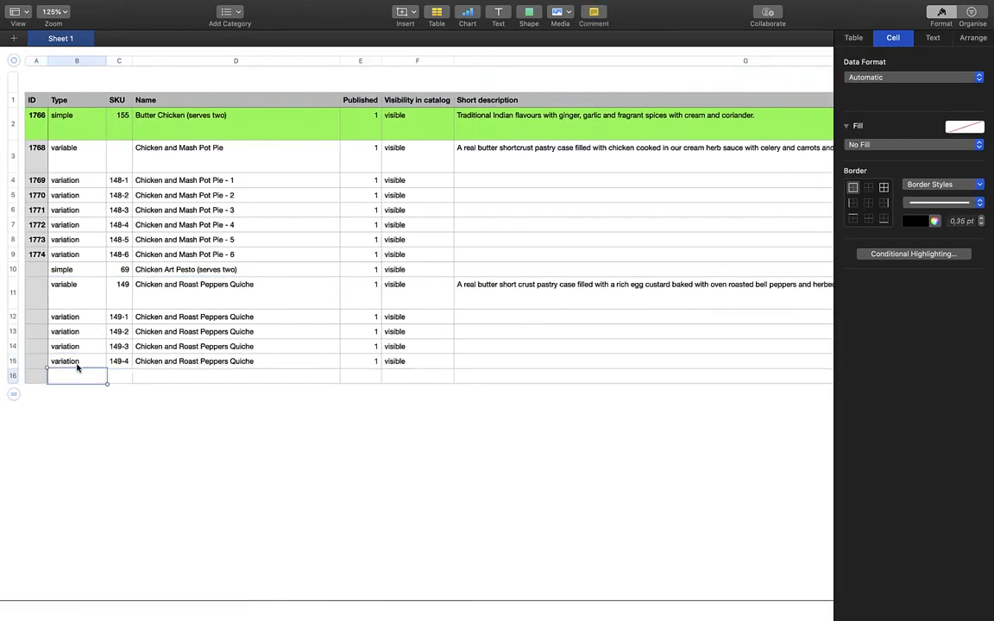
{"action": "key", "text": "ctrl+v"}
Fill the first quiche block, rows 11 to 15, with light red
{"action": "left_click", "coordinate": [12, 296]}
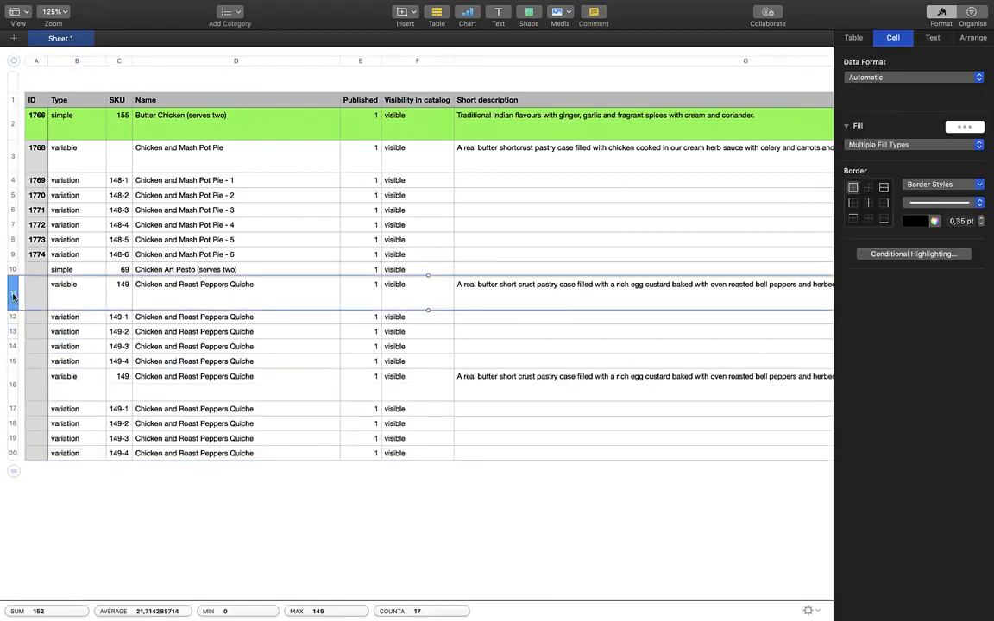
{"action": "left_click", "coordinate": [12, 362], "text": "shift"}
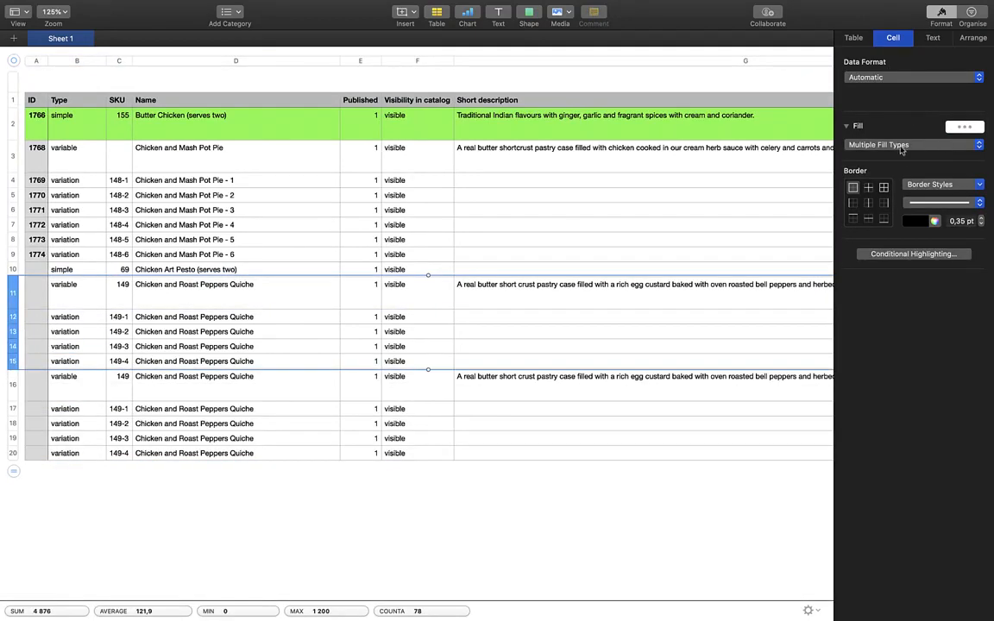
{"action": "left_click", "coordinate": [901, 146]}
{"action": "left_click", "coordinate": [955, 189]}
{"action": "left_click", "coordinate": [233, 210]}
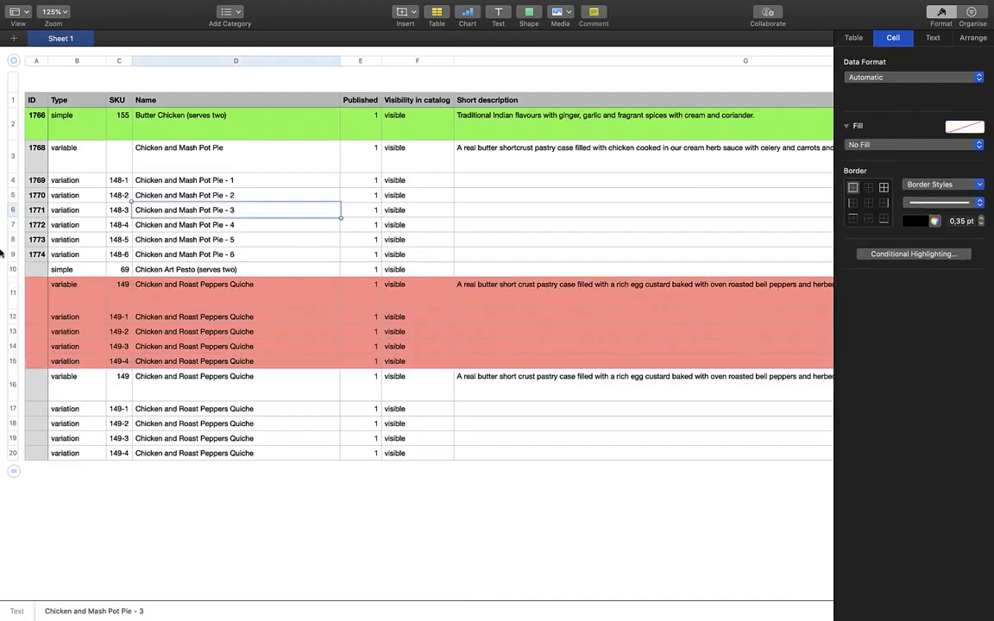
Fill the Chicken Art Pesto row 10 with light turquoise
{"action": "left_click", "coordinate": [11, 271]}
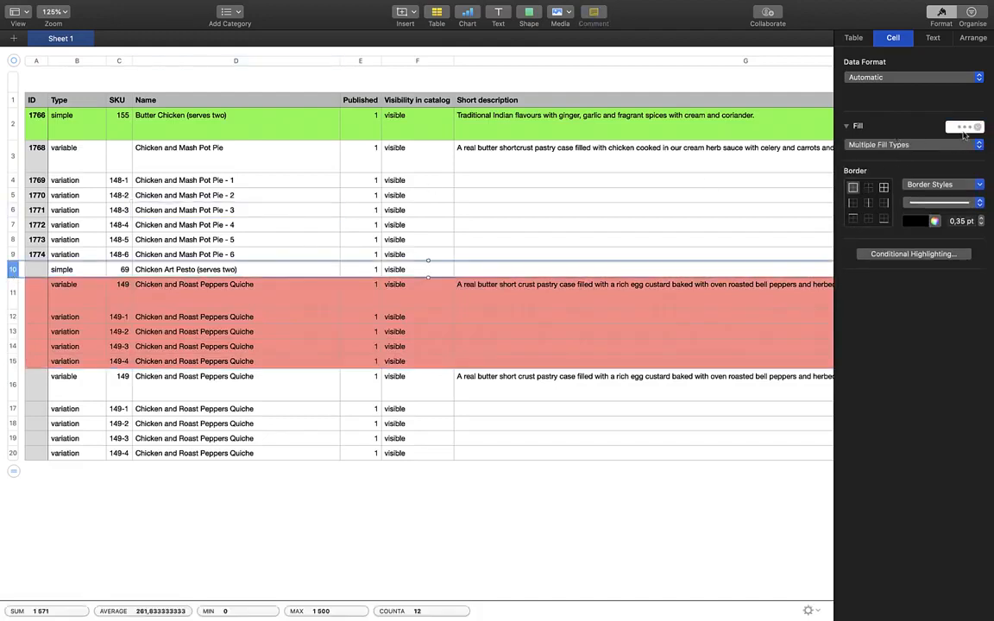
{"action": "left_click", "coordinate": [878, 145]}
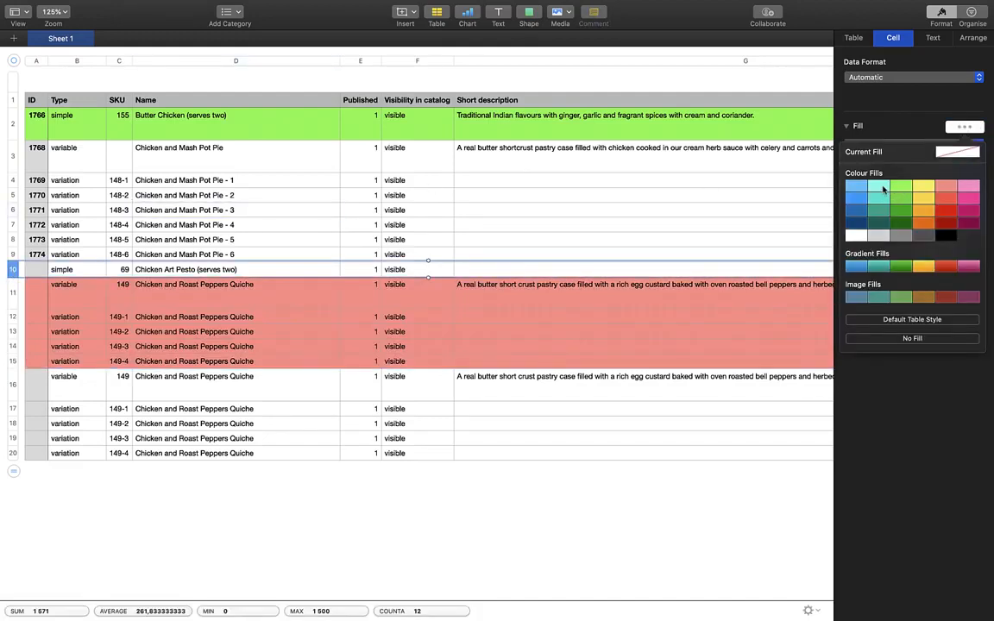
{"action": "left_click", "coordinate": [878, 186]}
Fill the Chicken and Mash Pot Pie block, rows 3 to 9, with light blue
{"action": "left_click_drag", "start_coordinate": [7, 250], "coordinate": [17, 155]}
{"action": "left_click", "coordinate": [964, 127]}
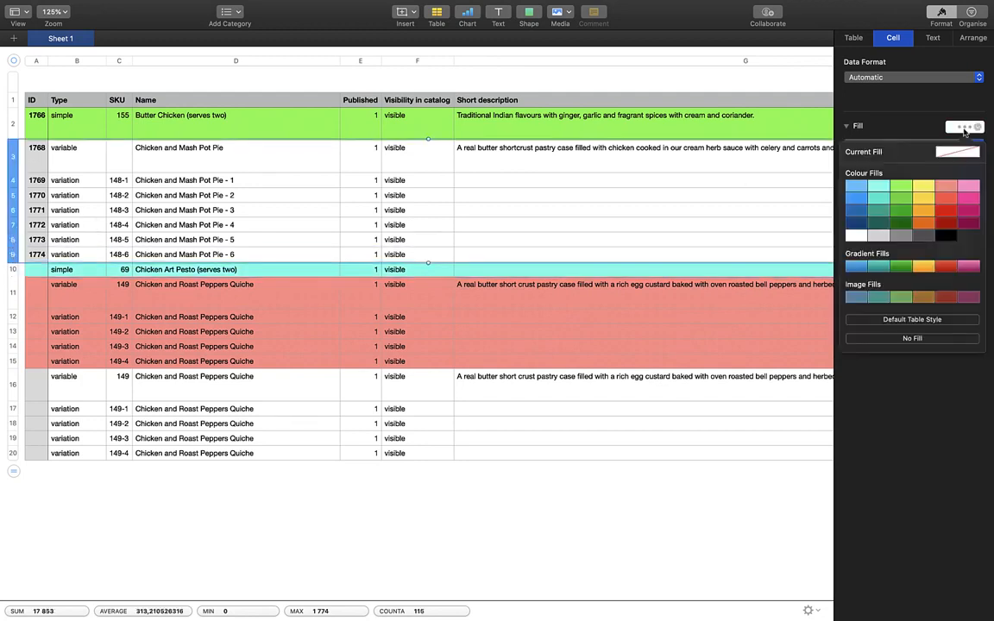
{"action": "left_click", "coordinate": [880, 188]}
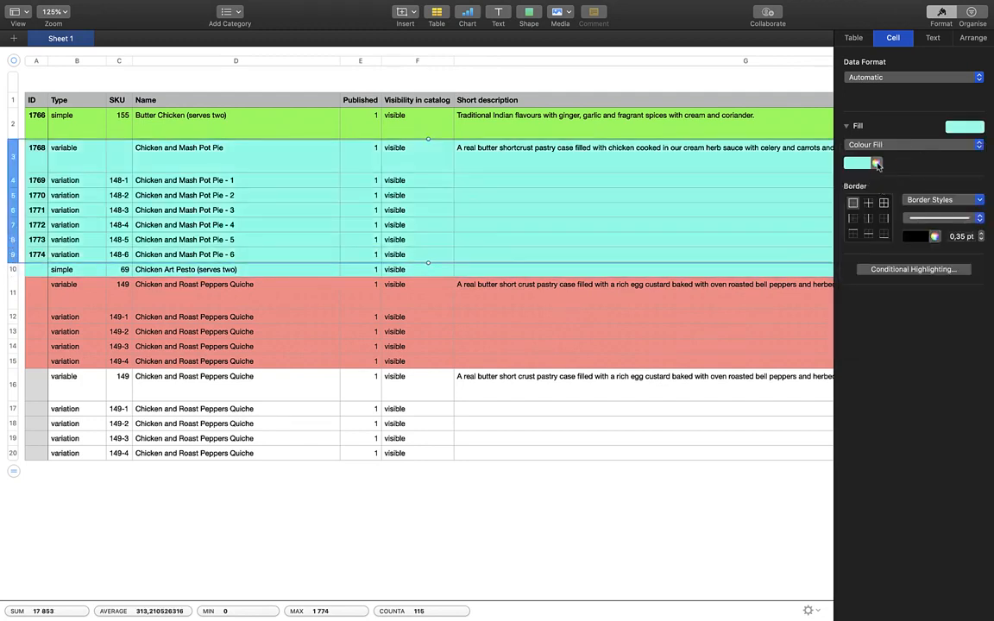
{"action": "left_click", "coordinate": [876, 163]}
{"action": "left_click", "coordinate": [866, 164]}
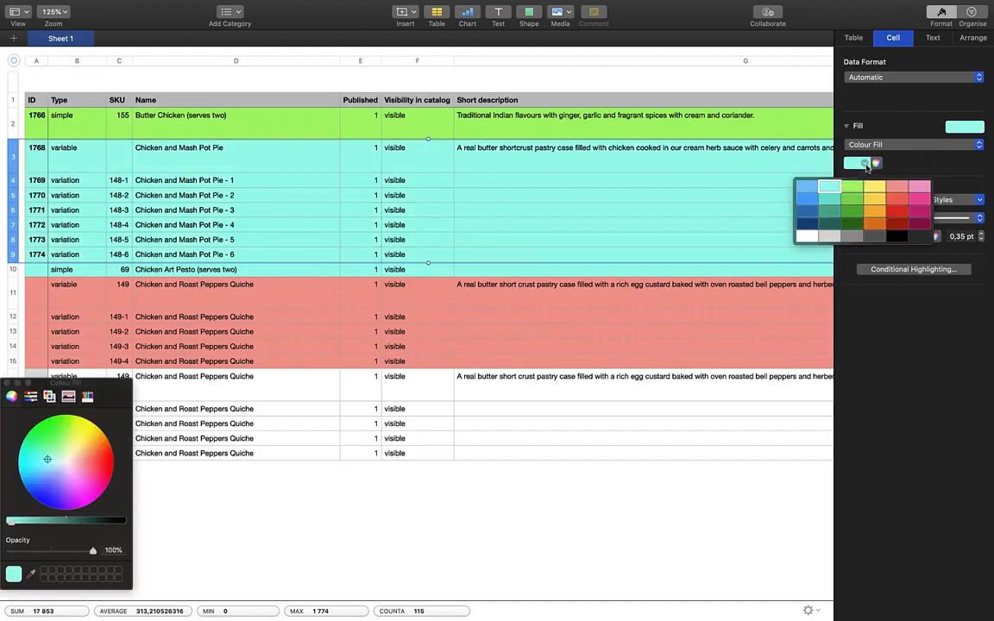
{"action": "left_click", "coordinate": [807, 188]}
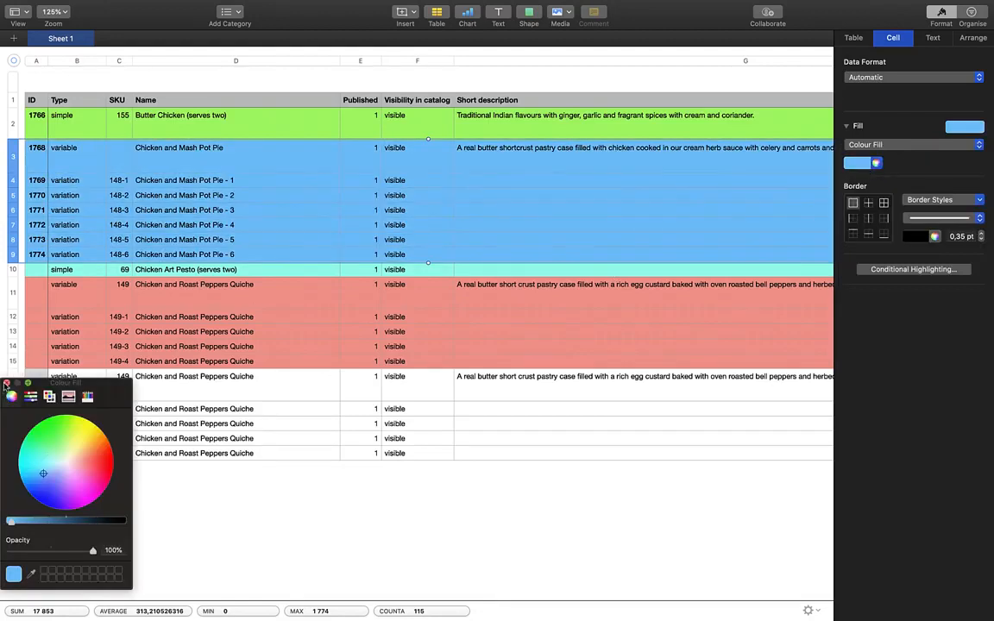
{"action": "left_click", "coordinate": [6, 382]}
{"action": "left_click", "coordinate": [177, 121]}
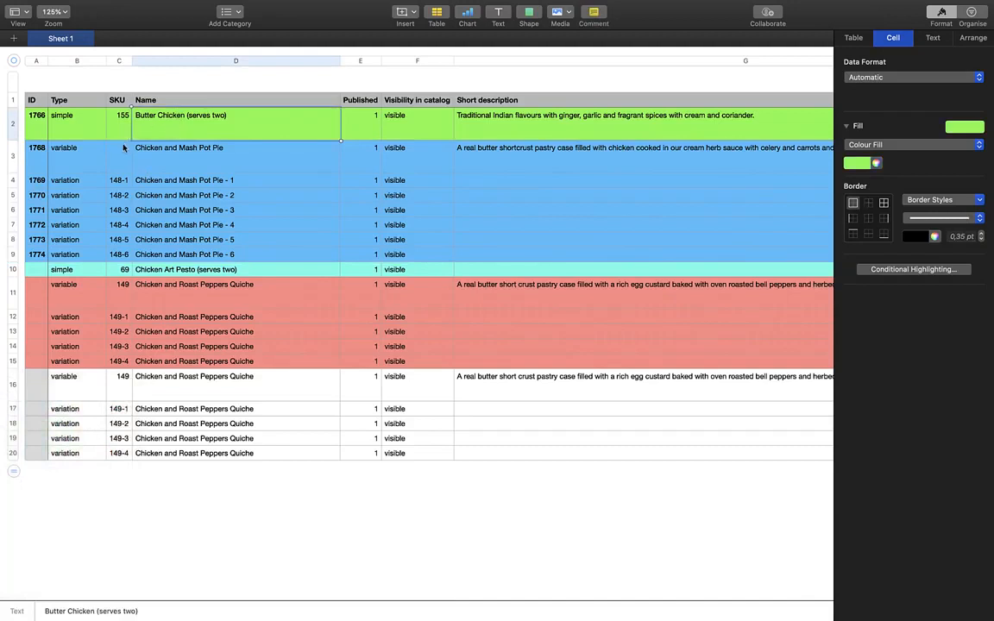
{"action": "left_click", "coordinate": [79, 165]}
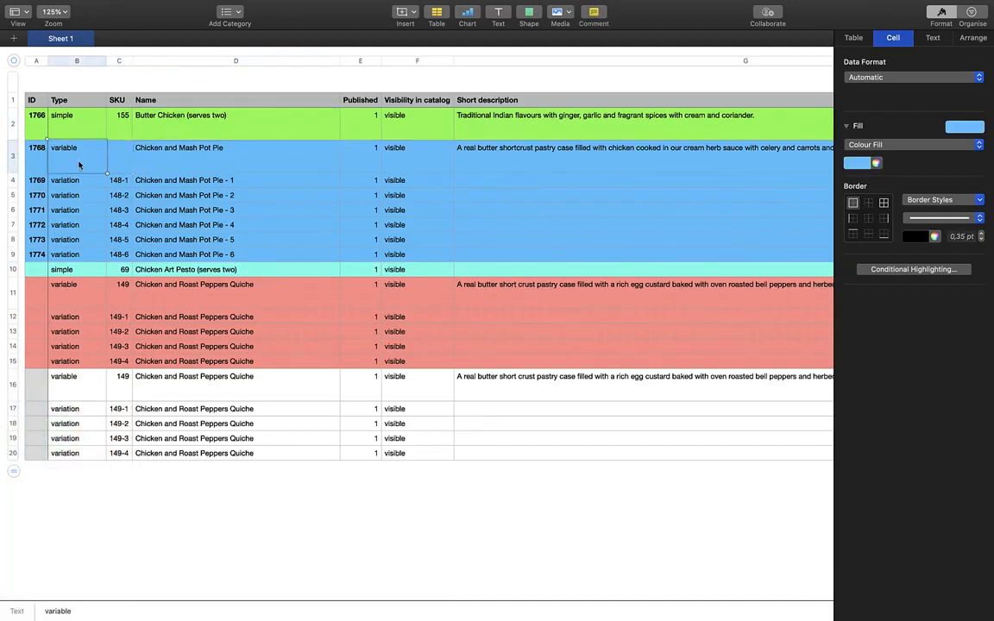
{"action": "left_click", "coordinate": [83, 270]}
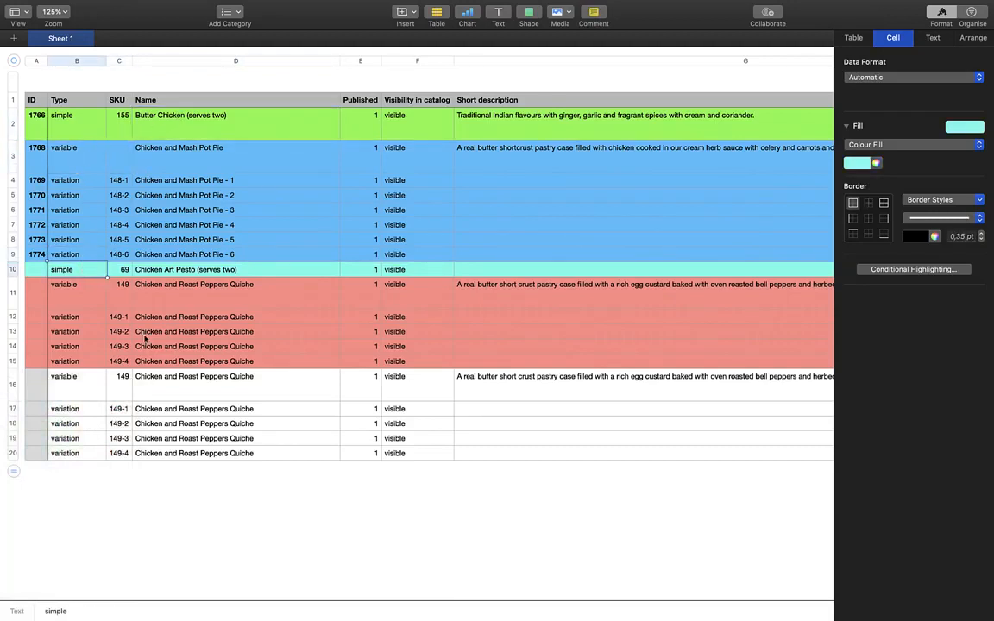
{"action": "left_click", "coordinate": [152, 363]}
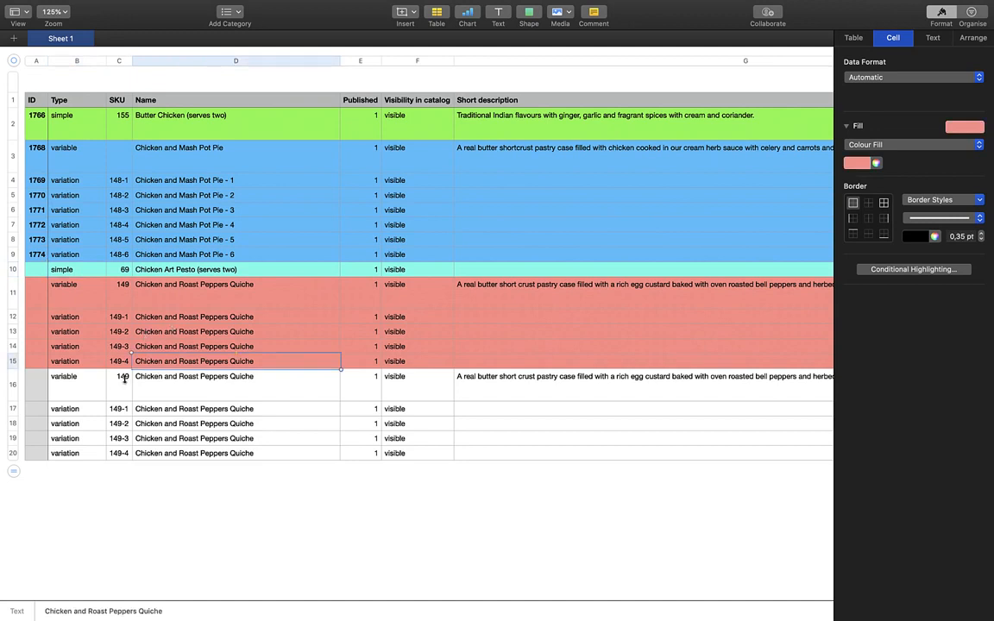
Name the row 16 product Chicken and Sausage Paella (serves two) and set its SKU to 143
{"action": "left_click", "coordinate": [125, 379]}
{"action": "key", "text": "super+Tab"}
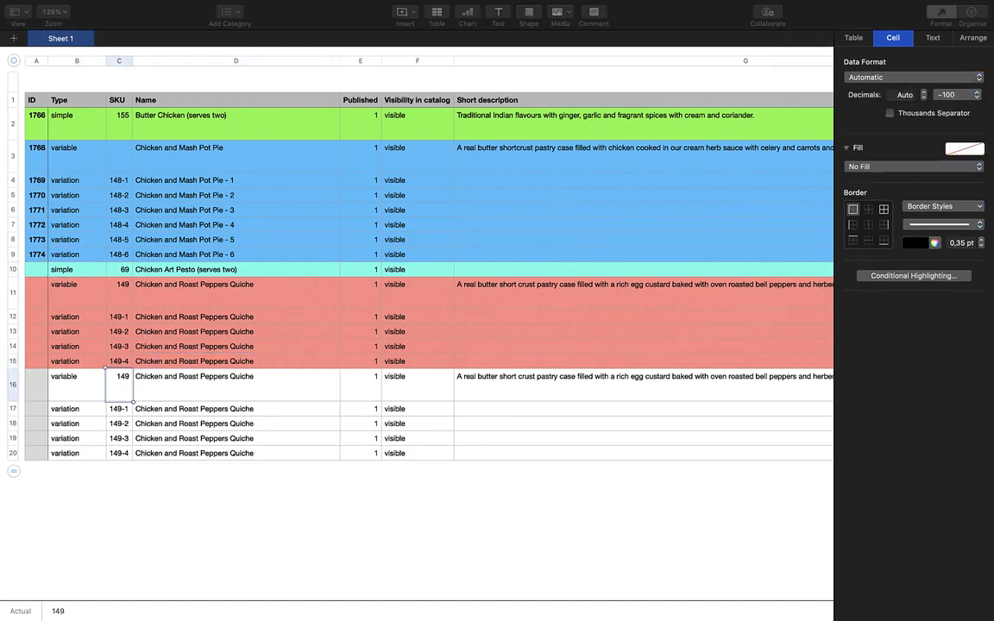
{"action": "left_click", "coordinate": [309, 385]}
{"action": "key", "text": "super+v"}
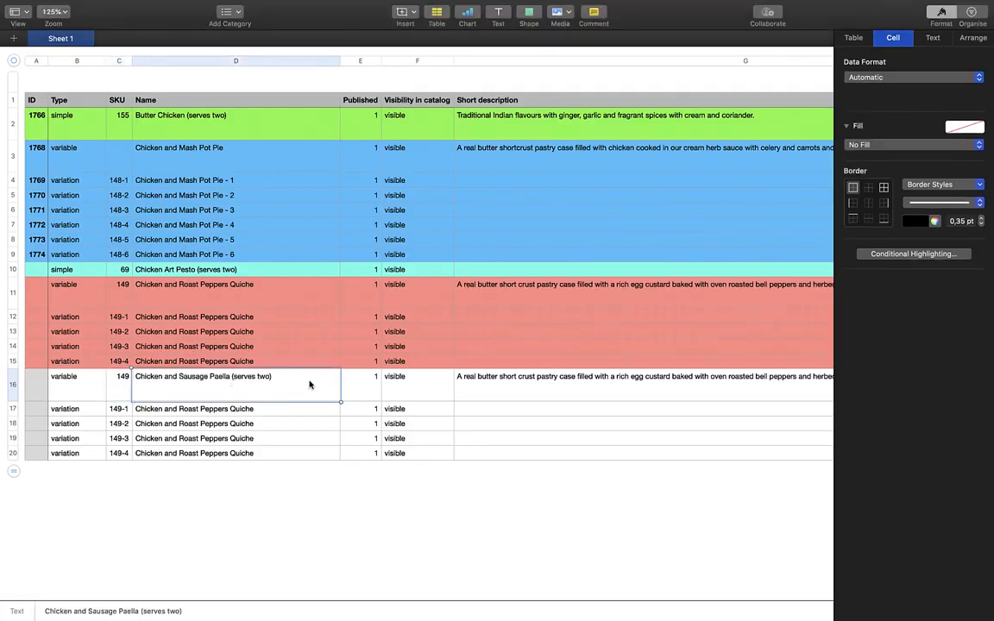
{"action": "left_click", "coordinate": [120, 388]}
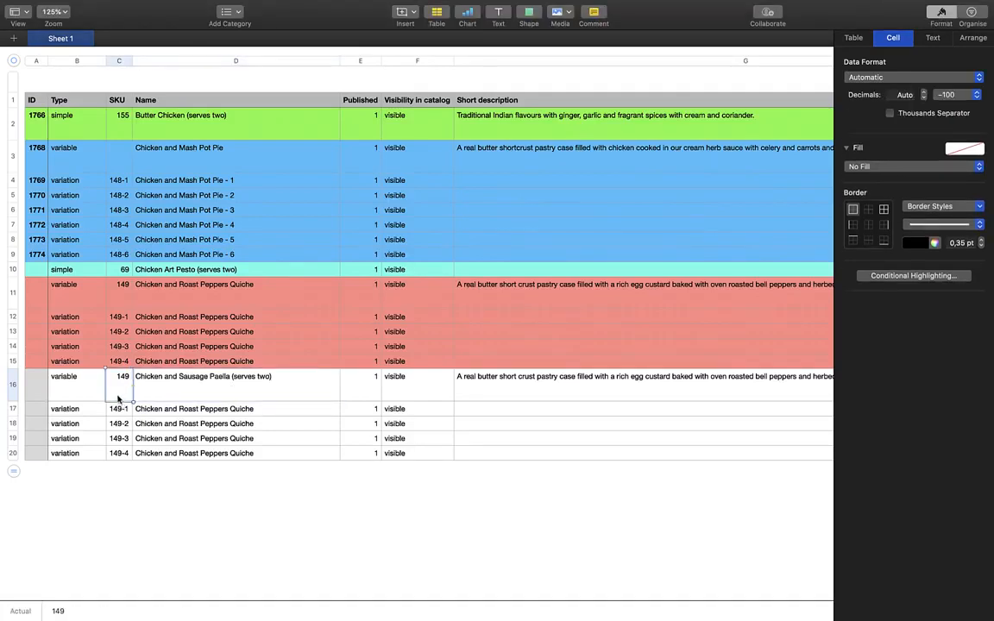
{"action": "type", "text": "143"}
{"action": "key", "text": "Tab"}
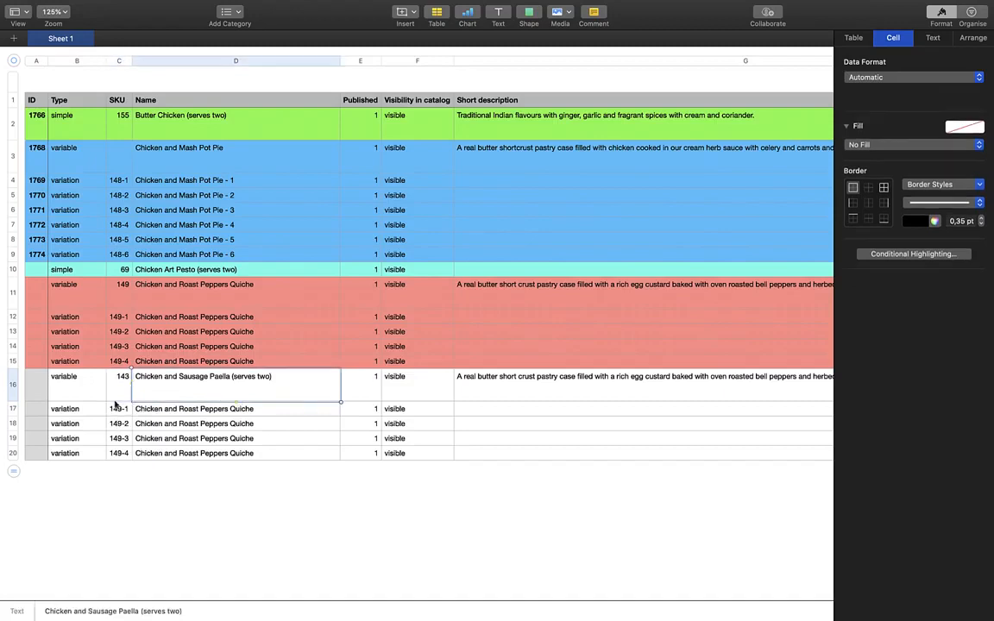
Delete the two surplus quiche variation rows 19 and 20
{"action": "left_click", "coordinate": [12, 385]}
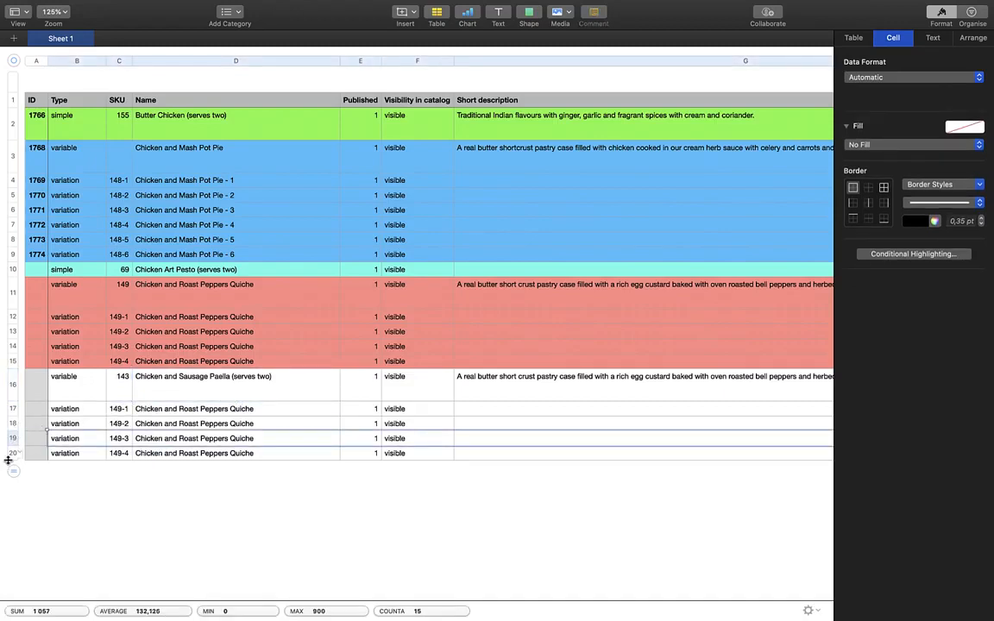
{"action": "left_click", "coordinate": [11, 456], "text": "shift"}
{"action": "right_click", "coordinate": [11, 455]}
{"action": "left_click", "coordinate": [69, 458]}
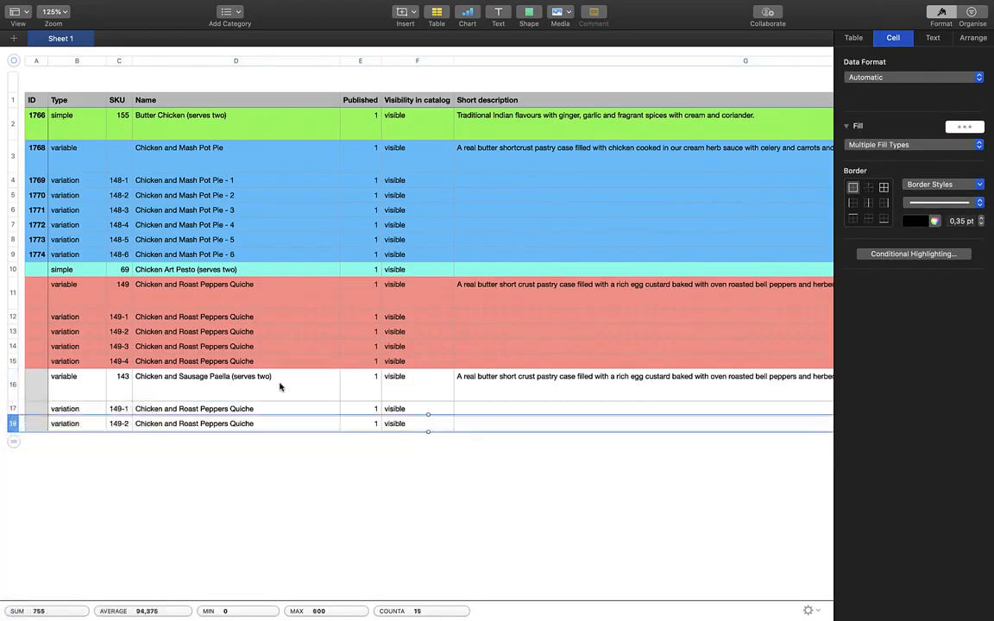
Remove "(serves two)" from the row 16 name and copy the shortened name to variation rows 17 and 18
{"action": "left_click", "coordinate": [274, 383]}
{"action": "left_click_drag", "start_coordinate": [274, 379], "coordinate": [231, 380]}
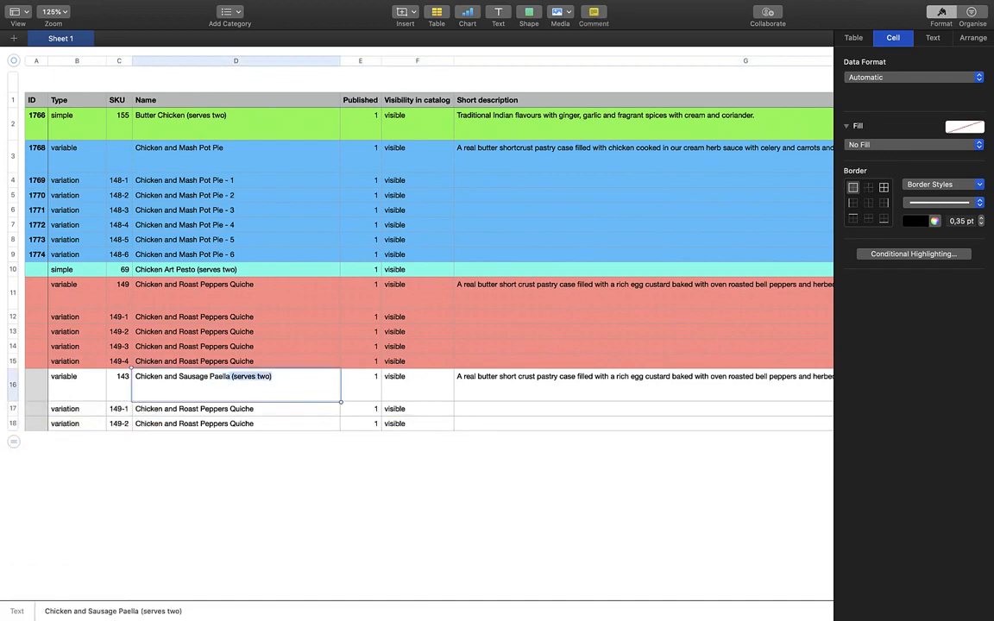
{"action": "key", "text": "BackSpace"}
{"action": "key", "text": "Return"}
{"action": "key", "text": "Up"}
{"action": "key", "text": "super+c"}
{"action": "key", "text": "Down"}
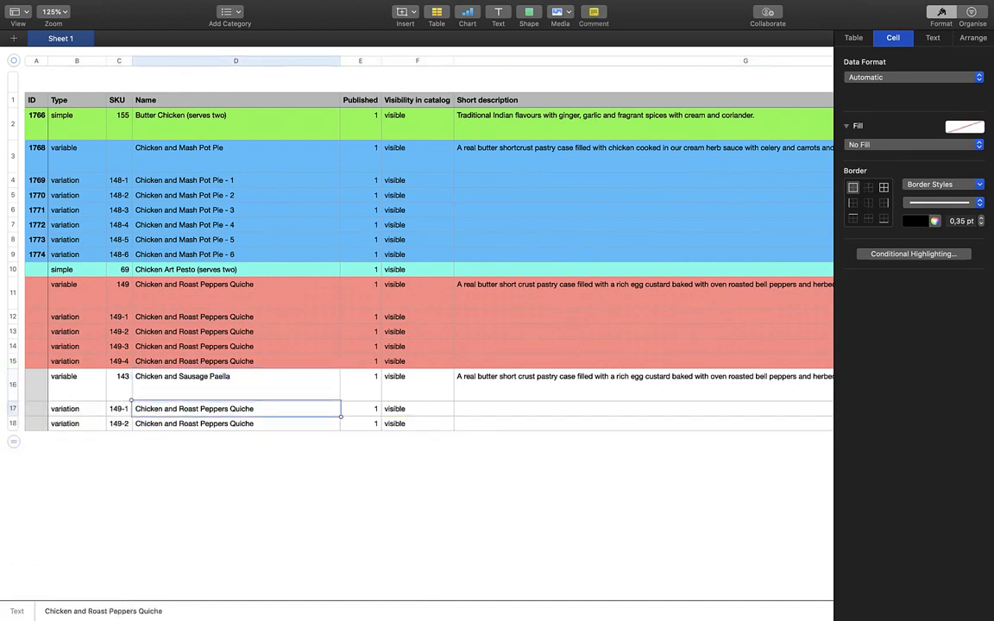
{"action": "key", "text": "super+v"}
{"action": "key", "text": "Down"}
{"action": "key", "text": "super+v"}
Replace the row 16 short description with the paella text beginning "A take on a famous Spanish staple. Valencia saffron rice with chicken"
{"action": "left_click", "coordinate": [139, 386]}
{"action": "key", "text": "Tab"}
{"action": "key", "text": "Tab"}
{"action": "key", "text": "Tab"}
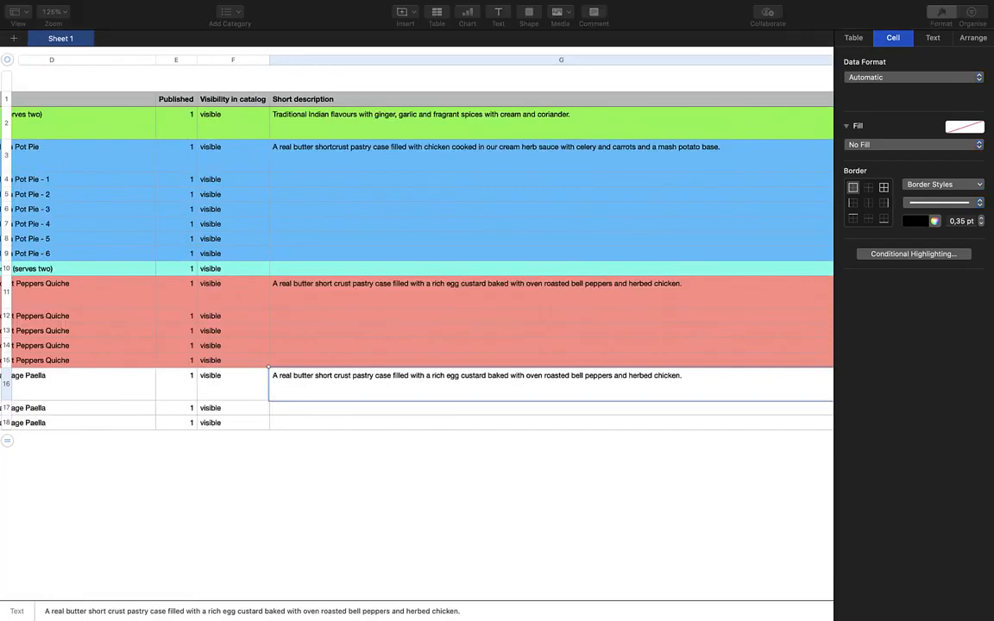
{"action": "left_click", "coordinate": [388, 449]}
{"action": "left_click", "coordinate": [397, 381]}
{"action": "key", "text": "super+v"}
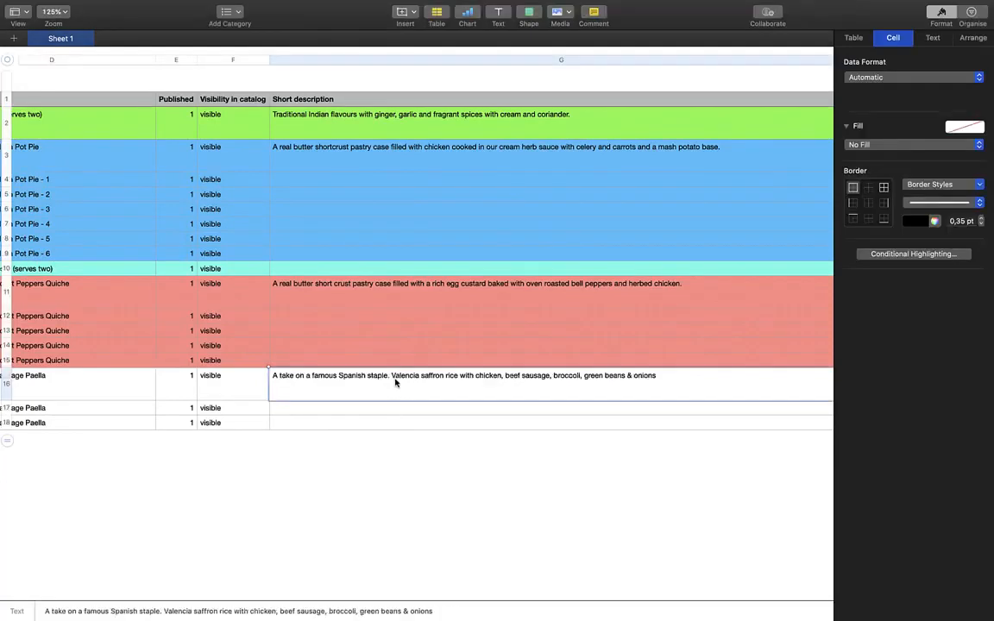
Replace the opening paragraph of the row 16 description with the same paella text and set the serving line to 2 people
{"action": "key", "text": "Tab"}
{"action": "triple_click", "coordinate": [770, 376]}
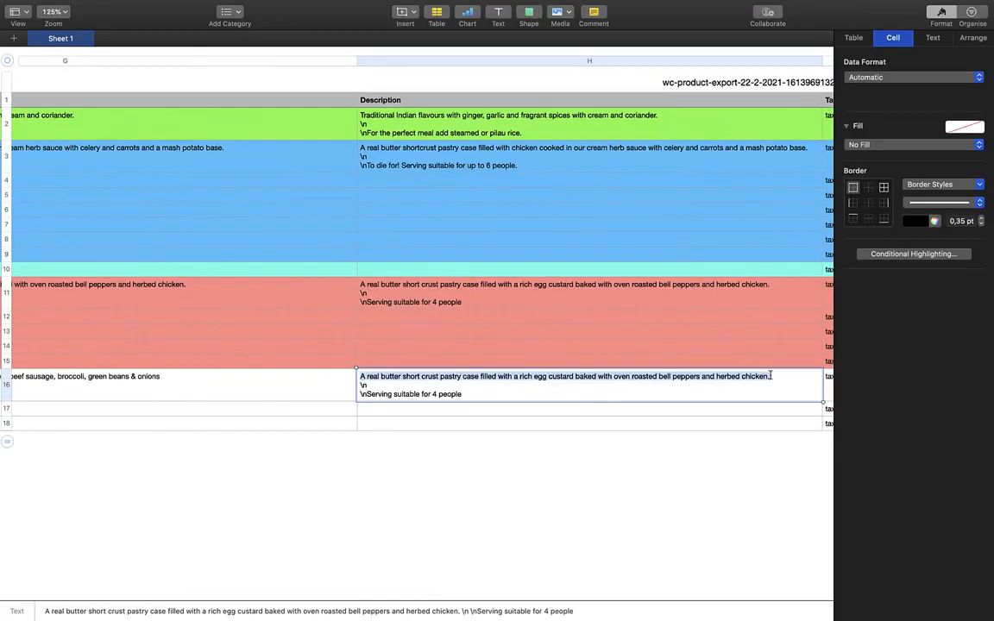
{"action": "key", "text": "super+v"}
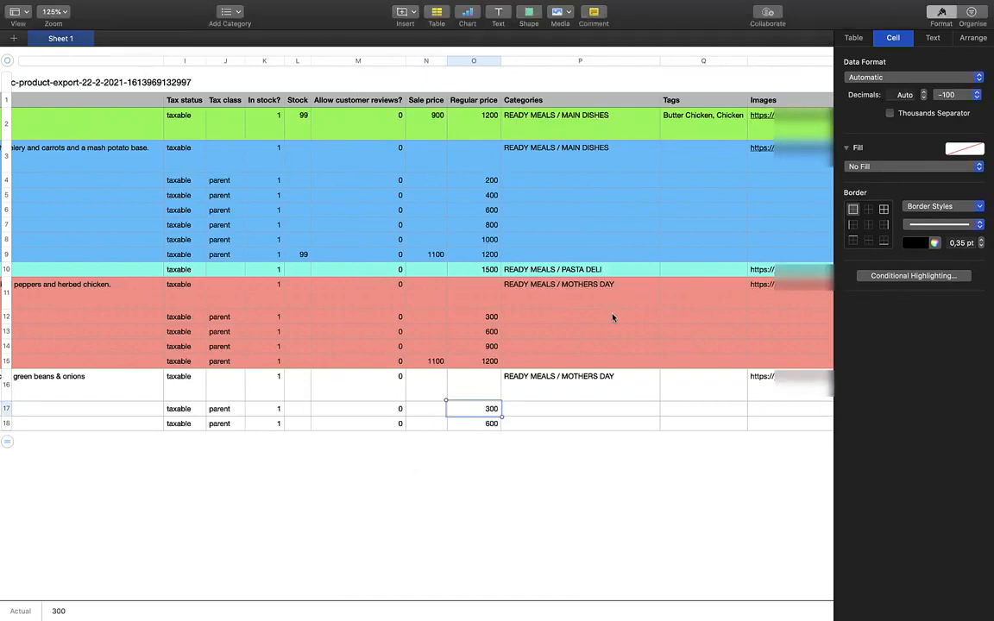
Calculate 1300/2 and enter 650 as the regular price of the row 17 variation
{"action": "key", "text": "super+space"}
{"action": "type", "text": "1300.0"}
{"action": "key", "text": "BackSpace"}
{"action": "key", "text": "BackSpace"}
{"action": "type", "text": "/2"}
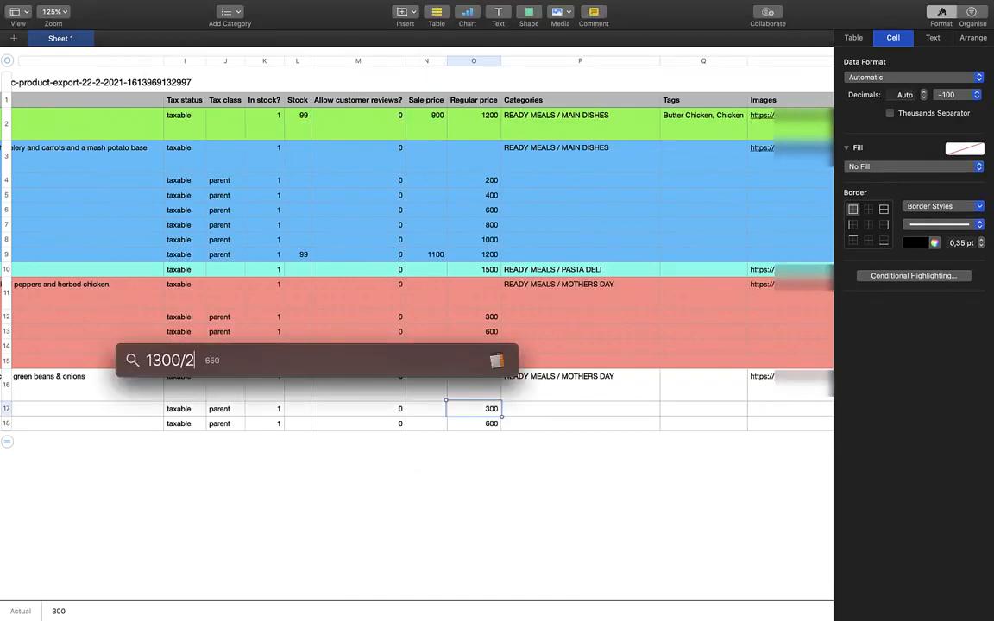
{"action": "double_click", "coordinate": [401, 504]}
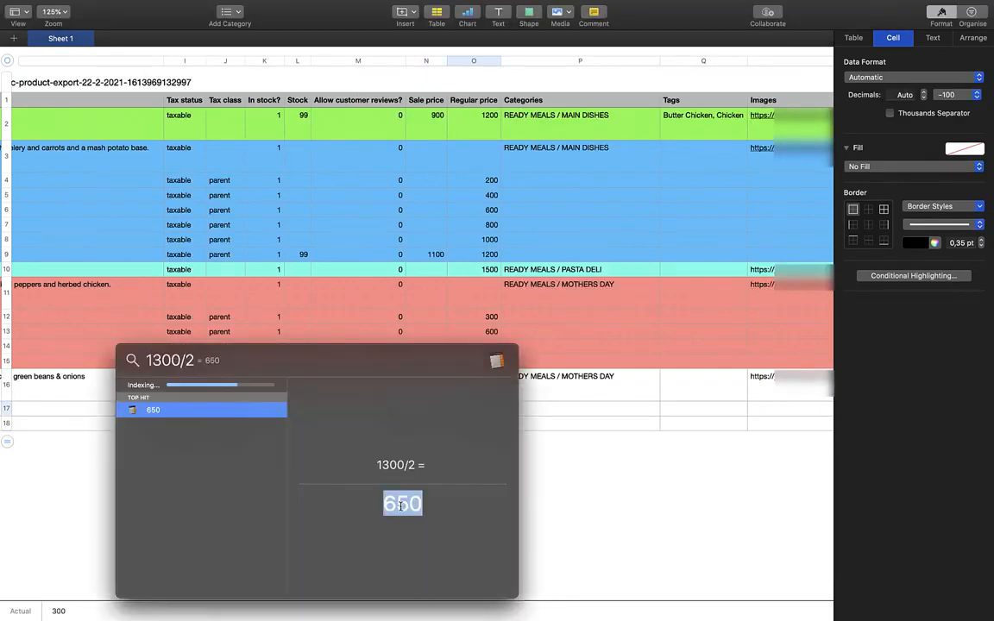
{"action": "left_click", "coordinate": [617, 478]}
{"action": "left_click", "coordinate": [485, 413]}
{"action": "key", "text": "super+v"}
Set the regular price of the row 18 variation to 1300
{"action": "left_click", "coordinate": [486, 433]}
{"action": "left_click", "coordinate": [485, 425]}
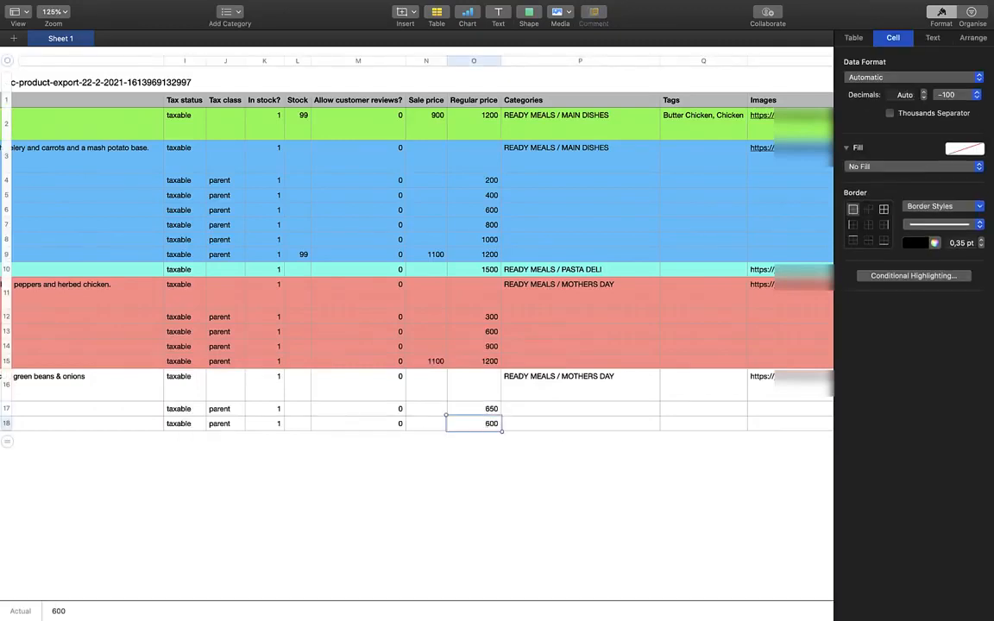
{"action": "type", "text": "13"}
{"action": "left_click", "coordinate": [490, 455]}
{"action": "left_click", "coordinate": [437, 427]}
Change the row 16 category to READY MEALS / MAIN DISHES
{"action": "scroll", "coordinate": [438, 427], "scroll_direction": "right", "scroll_amount": 3}
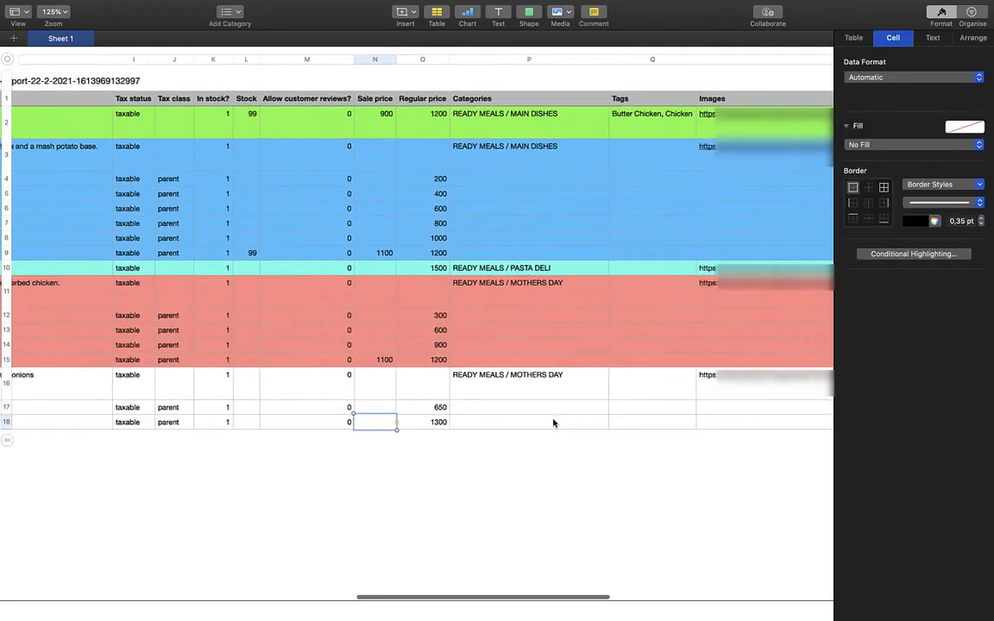
{"action": "left_click", "coordinate": [552, 384]}
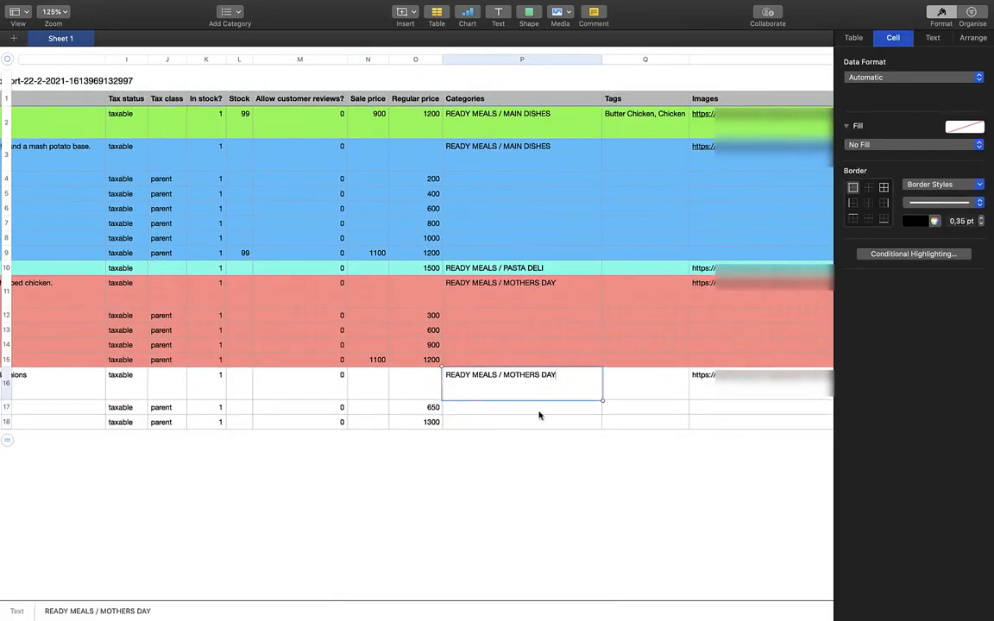
{"action": "left_click", "coordinate": [540, 421]}
{"action": "left_click", "coordinate": [543, 379]}
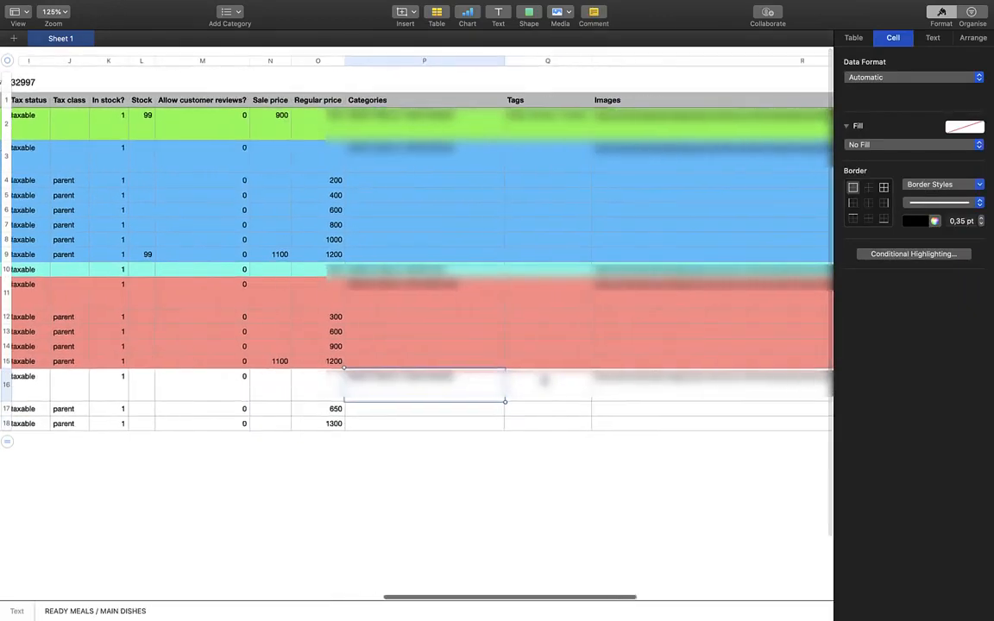
Examine the paella's image link formula in row 16 and the parent and attribute columns of its rows
{"action": "scroll", "coordinate": [542, 380], "scroll_direction": "right", "scroll_amount": 5}
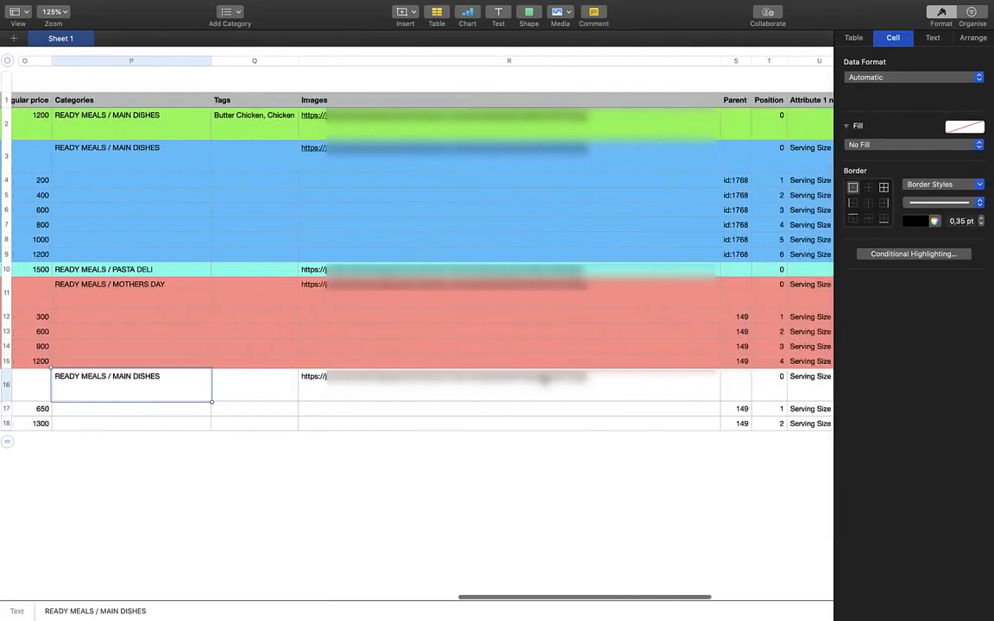
{"action": "left_click", "coordinate": [565, 395]}
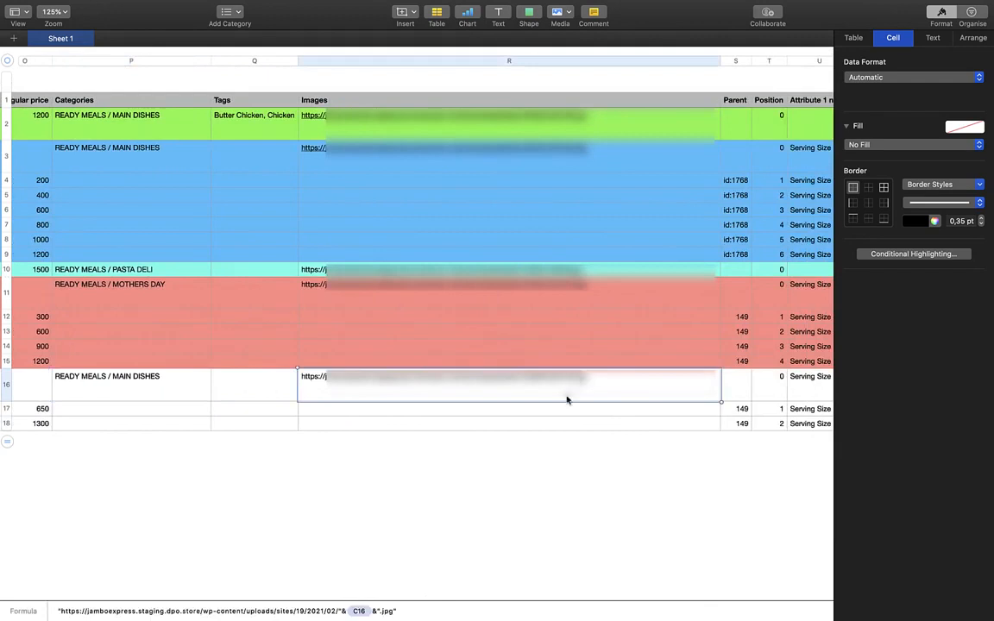
{"action": "scroll", "coordinate": [567, 400], "scroll_direction": "right", "scroll_amount": 10}
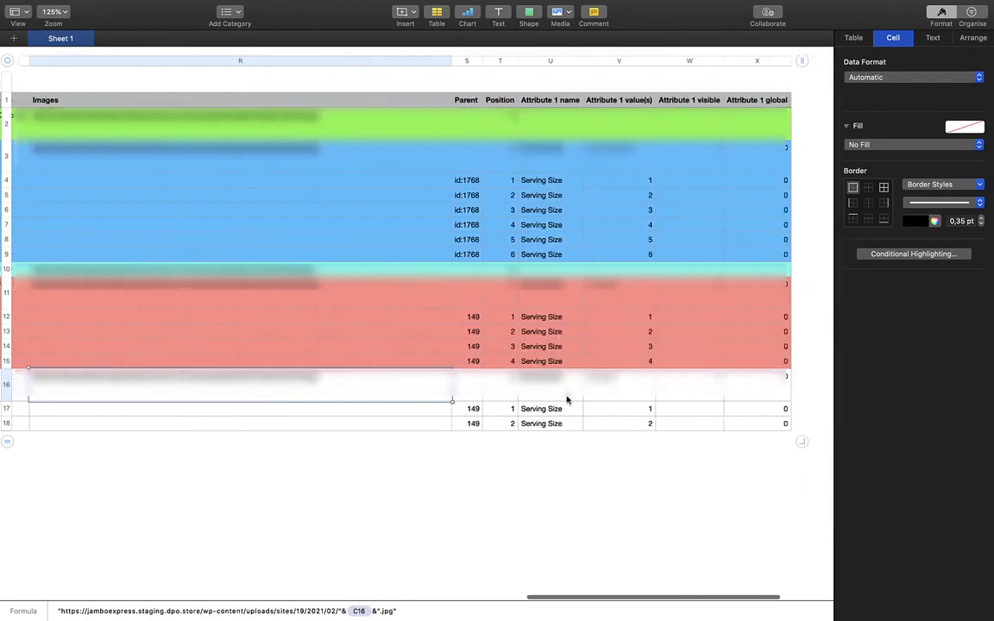
{"action": "scroll", "coordinate": [567, 400], "scroll_direction": "left", "scroll_amount": 15}
{"action": "left_click", "coordinate": [441, 397]}
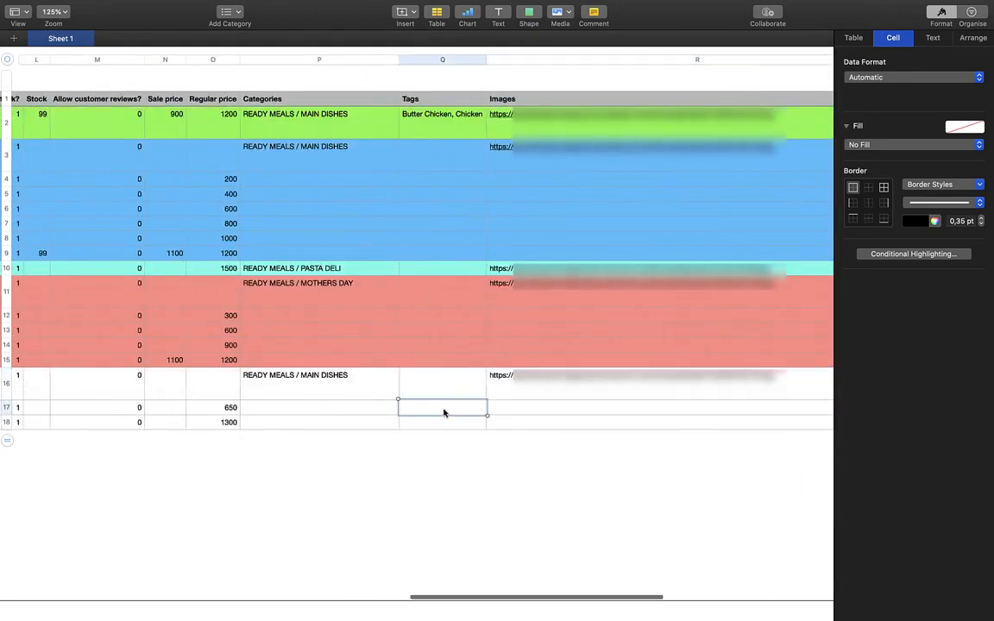
{"action": "scroll", "coordinate": [363, 390], "scroll_direction": "left", "scroll_amount": 20}
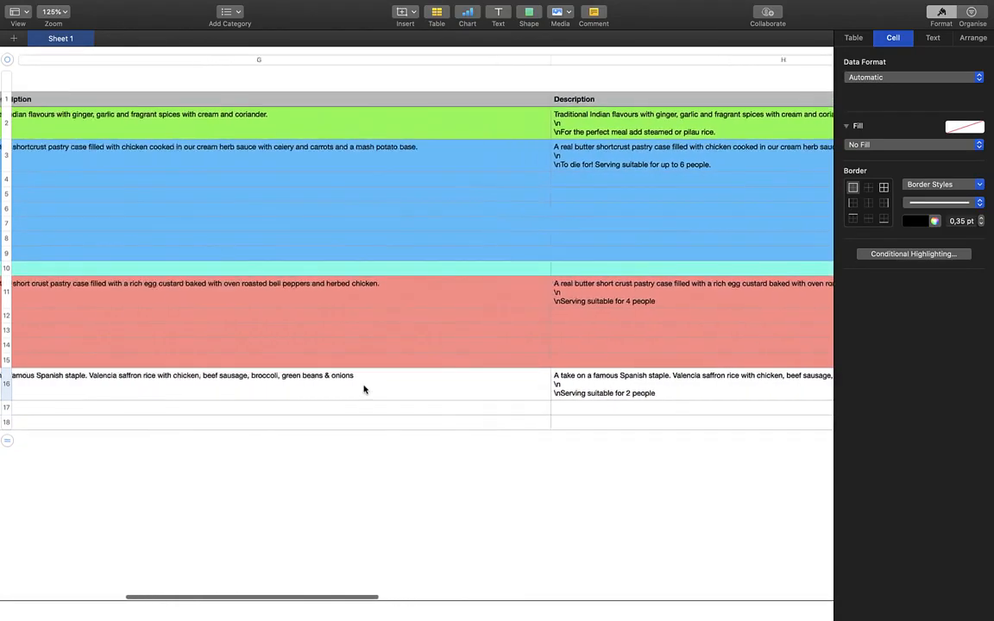
Copy the short description text from "Spanish staple" to the end into the row 16 Tags cell
{"action": "left_click", "coordinate": [260, 377]}
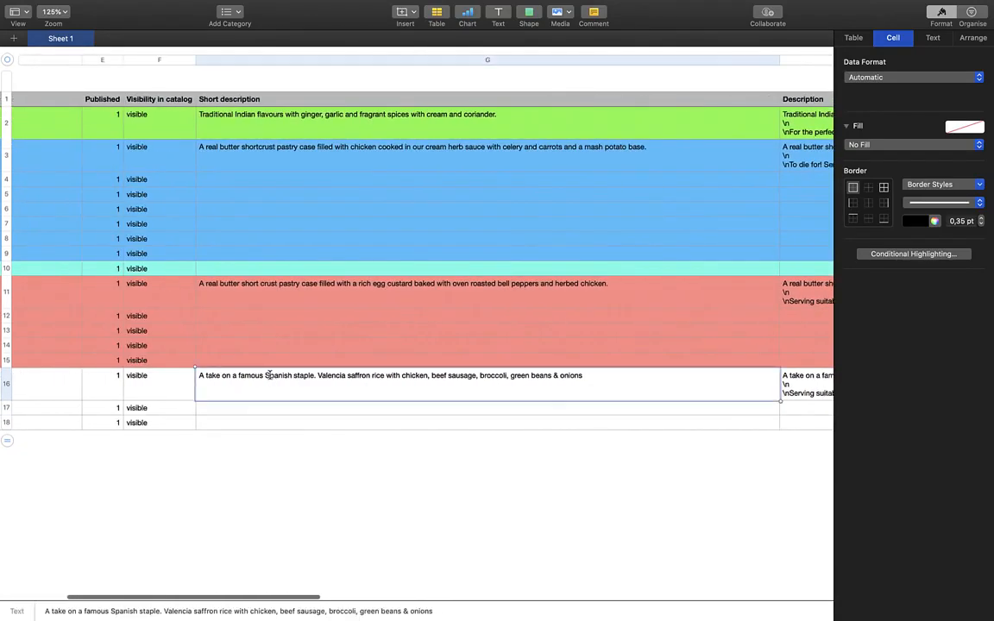
{"action": "left_click_drag", "start_coordinate": [266, 376], "coordinate": [591, 375]}
{"action": "scroll", "coordinate": [592, 377], "scroll_direction": "right", "scroll_amount": 15}
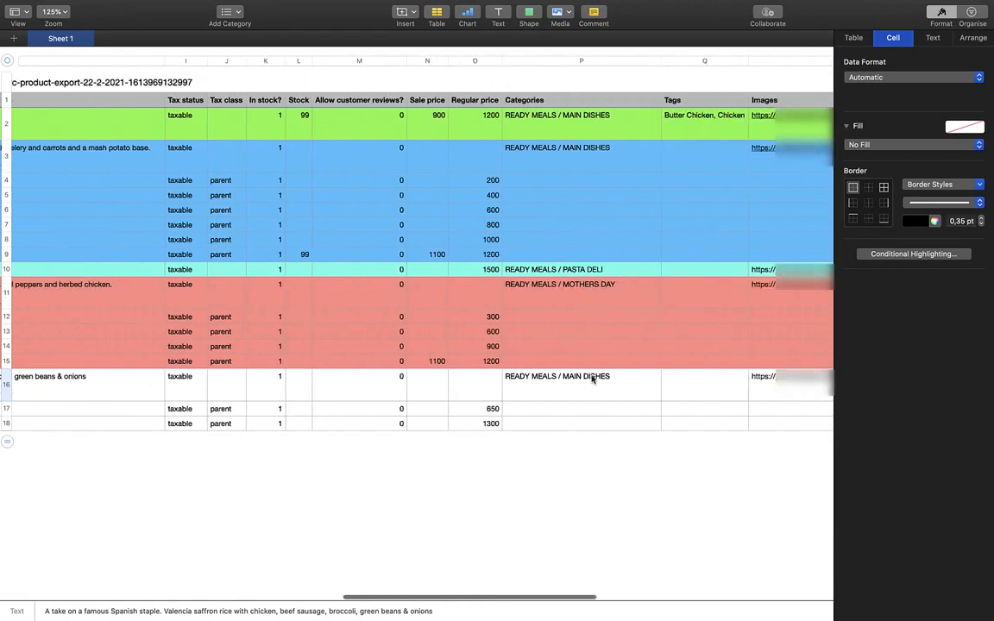
{"action": "scroll", "coordinate": [592, 377], "scroll_direction": "right", "scroll_amount": 3}
{"action": "left_click", "coordinate": [604, 386]}
{"action": "left_click", "coordinate": [599, 384]}
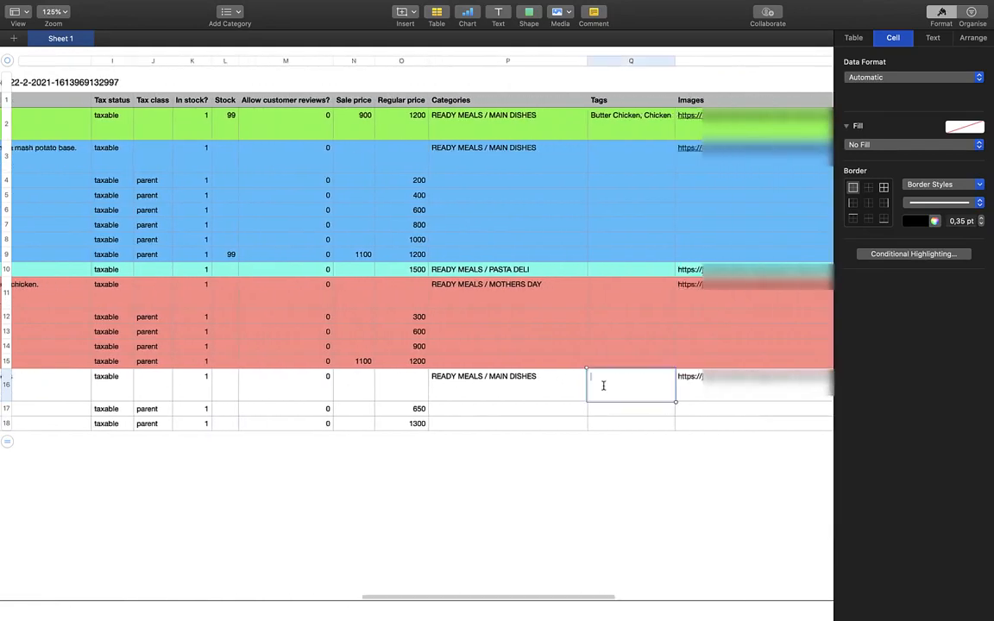
{"action": "key", "text": "cmd+v"}
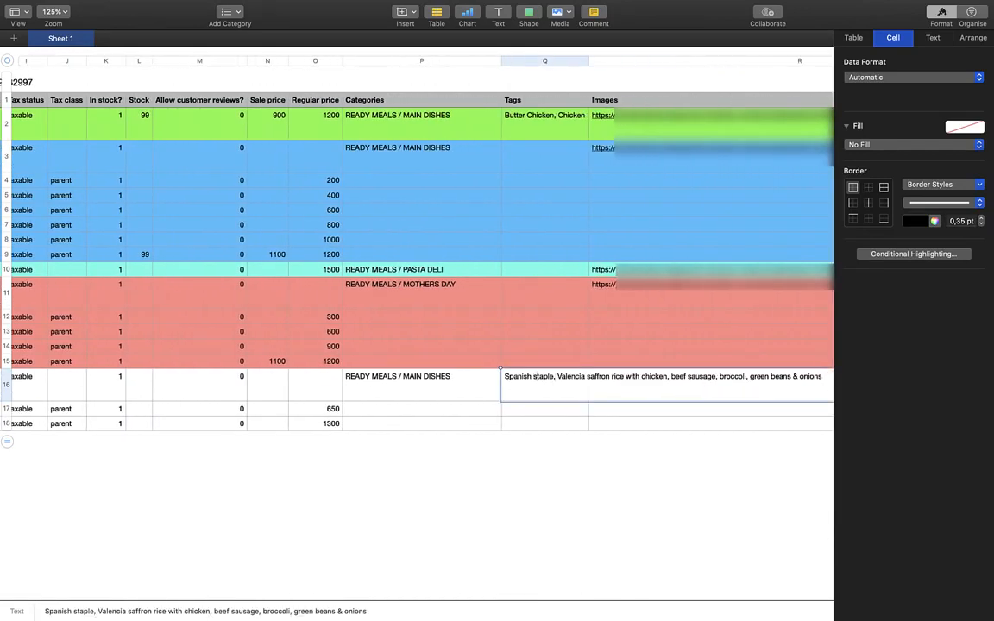
Edit the row 16 tags into a capitalised comma-separated list: Spanish Staple, Valencia Saffron rice, Chicken, Beef sausage, Broccoli, Green Beans & Onions
{"action": "key", "text": "BackSpace"}
{"action": "type", "text": "S"}
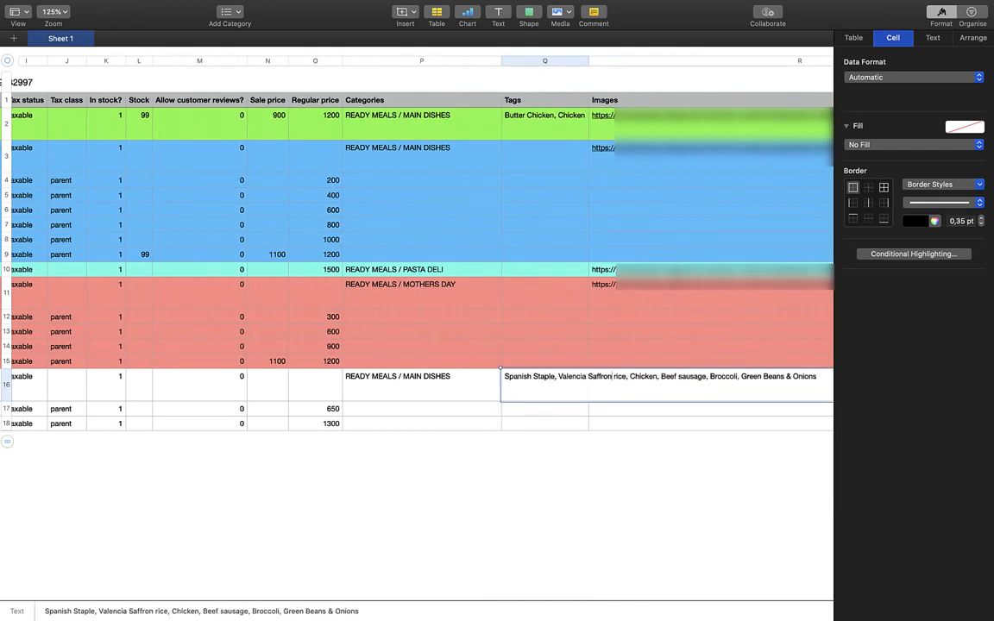
{"action": "key", "text": "Return"}
{"action": "left_click", "coordinate": [590, 446]}
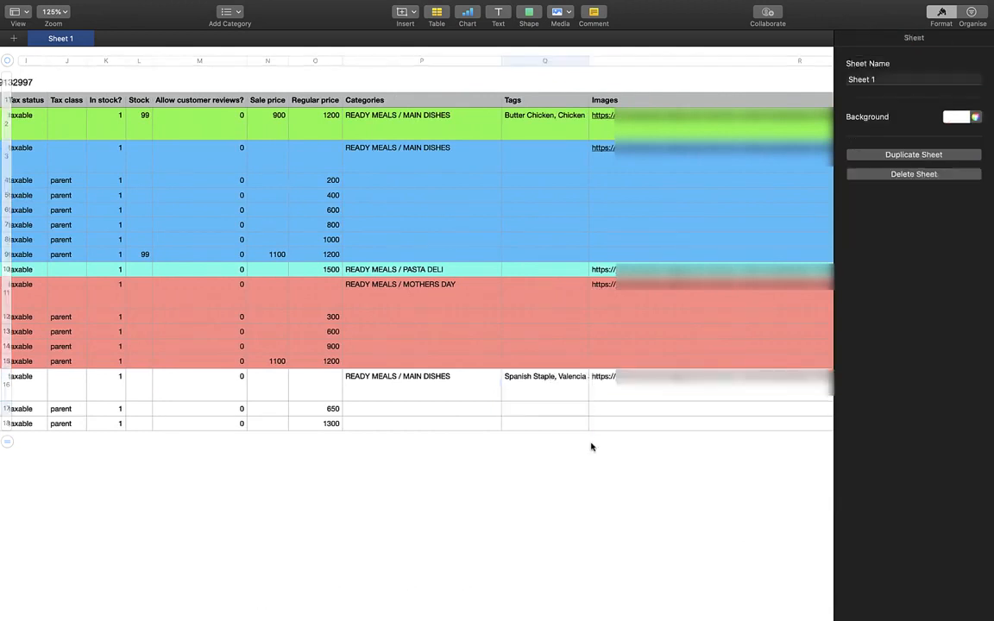
Set the Parent of variation row 17 to a formula referencing the paella SKU in C16
{"action": "scroll", "coordinate": [347, 417], "scroll_direction": "right", "scroll_amount": 10}
{"action": "left_click", "coordinate": [358, 408]}
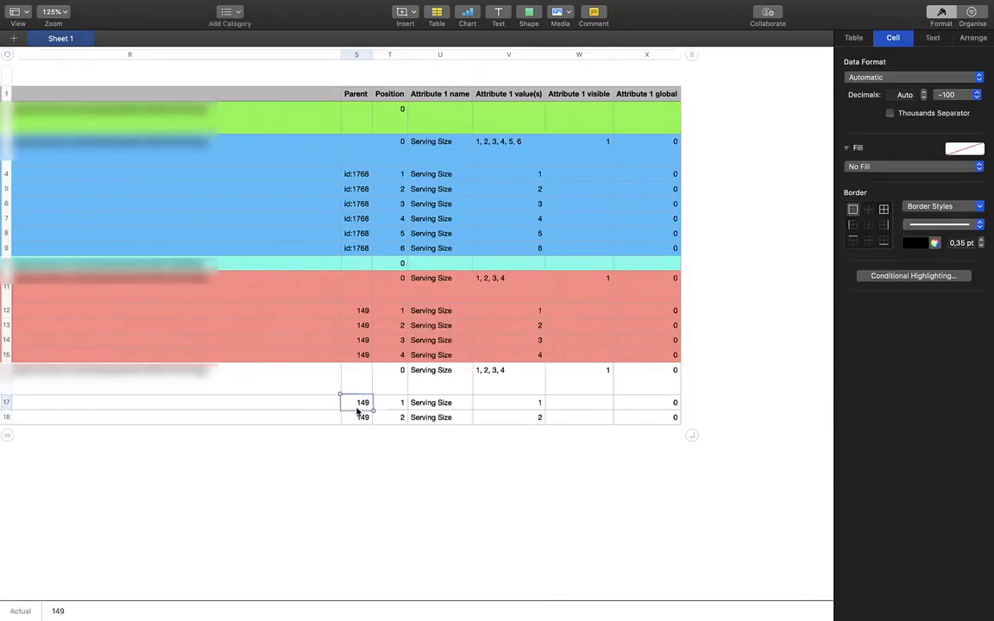
{"action": "type", "text": "="}
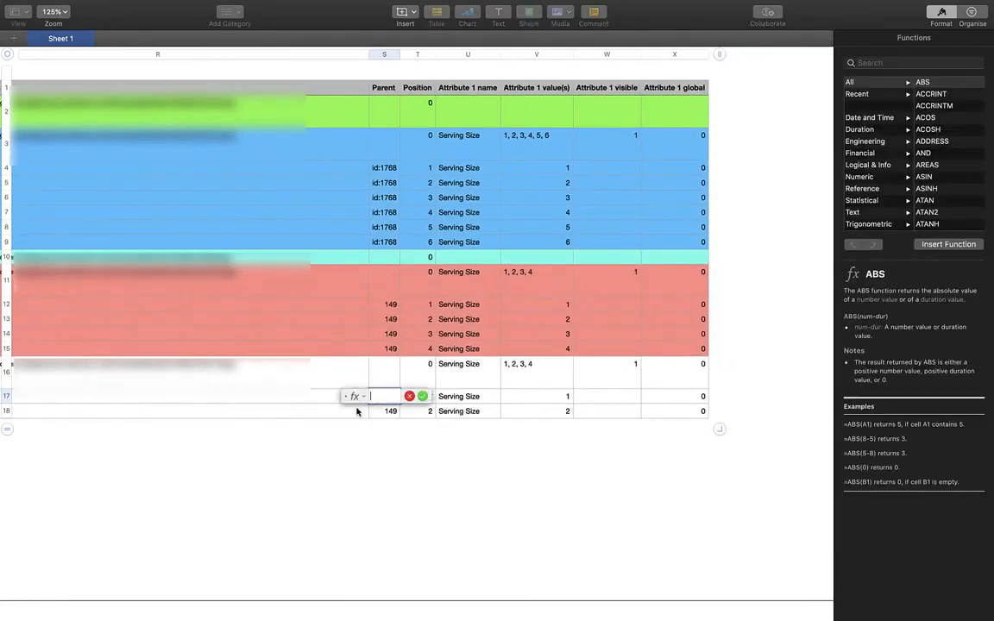
{"action": "scroll", "coordinate": [357, 411], "scroll_direction": "left", "scroll_amount": 15}
{"action": "left_click", "coordinate": [122, 378]}
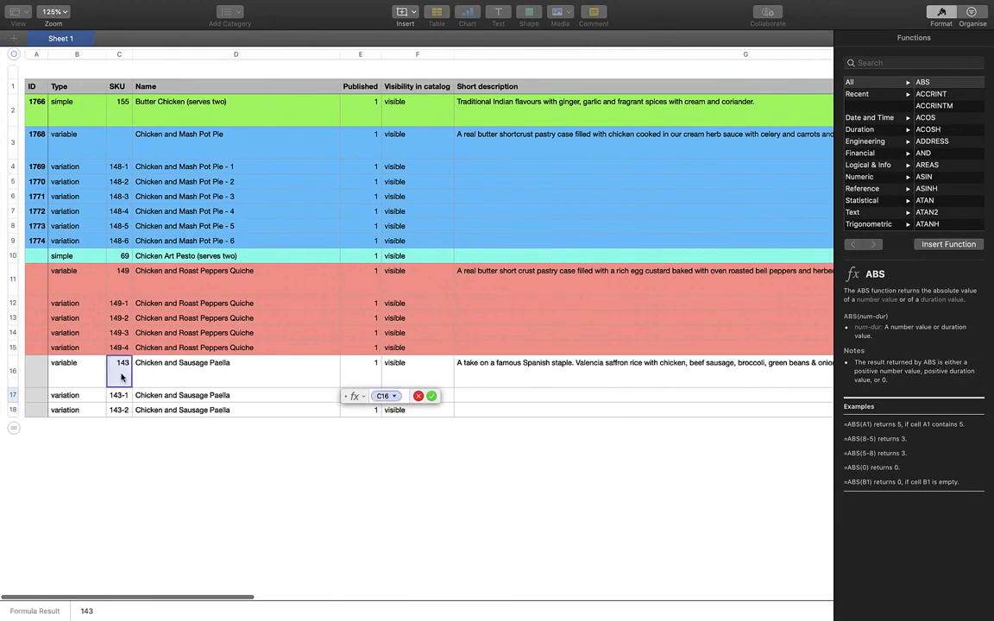
{"action": "key", "text": "Return"}
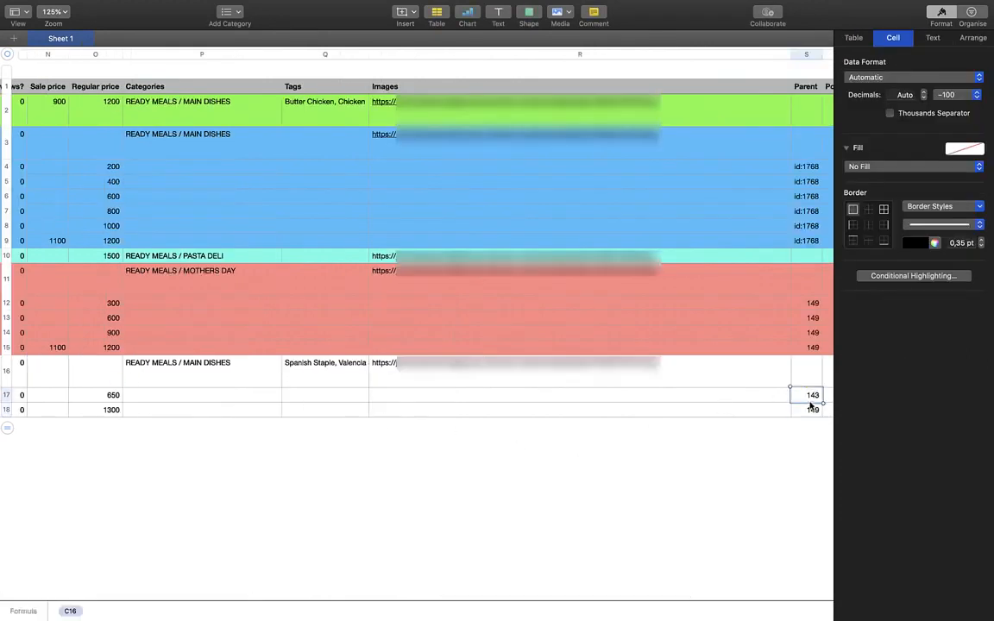
Try to fill the Parent formula from row 17 down to row 18 and inspect the copied cell reference
{"action": "left_click_drag", "start_coordinate": [806, 403], "coordinate": [805, 421]}
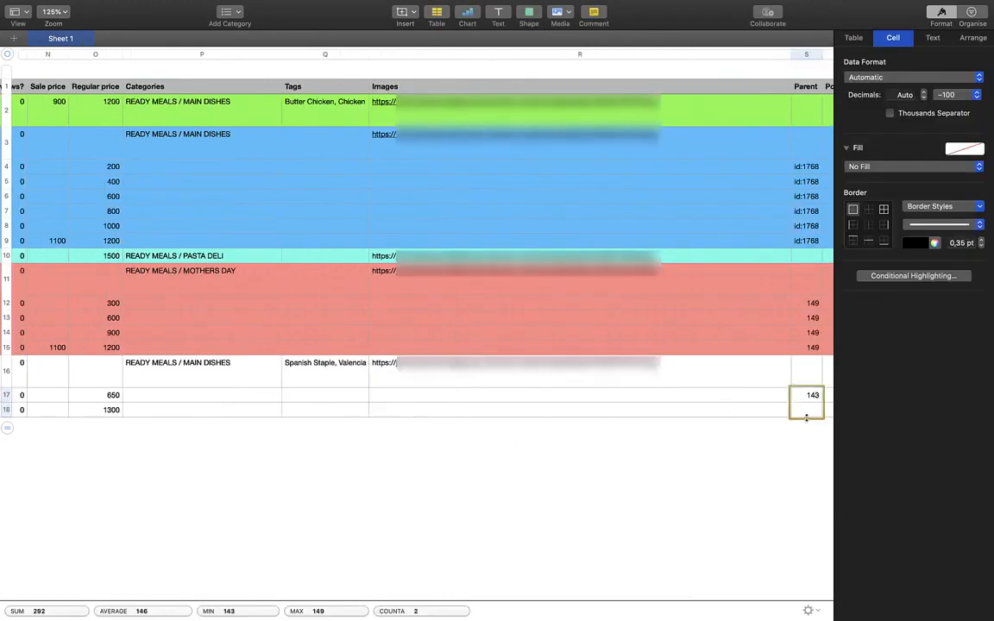
{"action": "left_click", "coordinate": [713, 399]}
{"action": "double_click", "coordinate": [804, 412]}
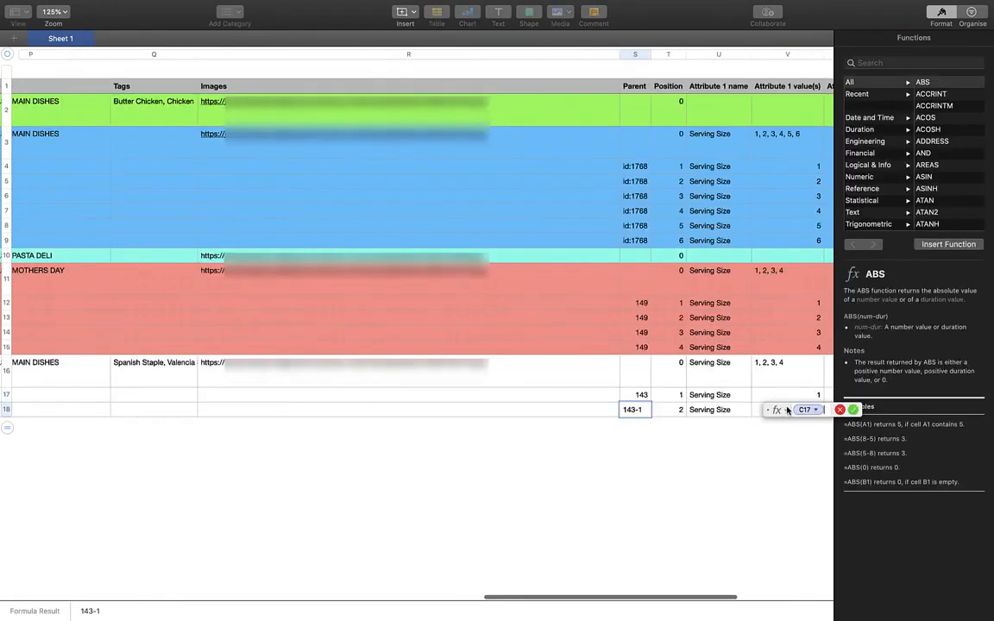
{"action": "left_click", "coordinate": [839, 410]}
Make the C16 reference in the row 17 Parent formula absolute by preserving both its row and its column
{"action": "double_click", "coordinate": [646, 397]}
{"action": "left_click", "coordinate": [587, 435]}
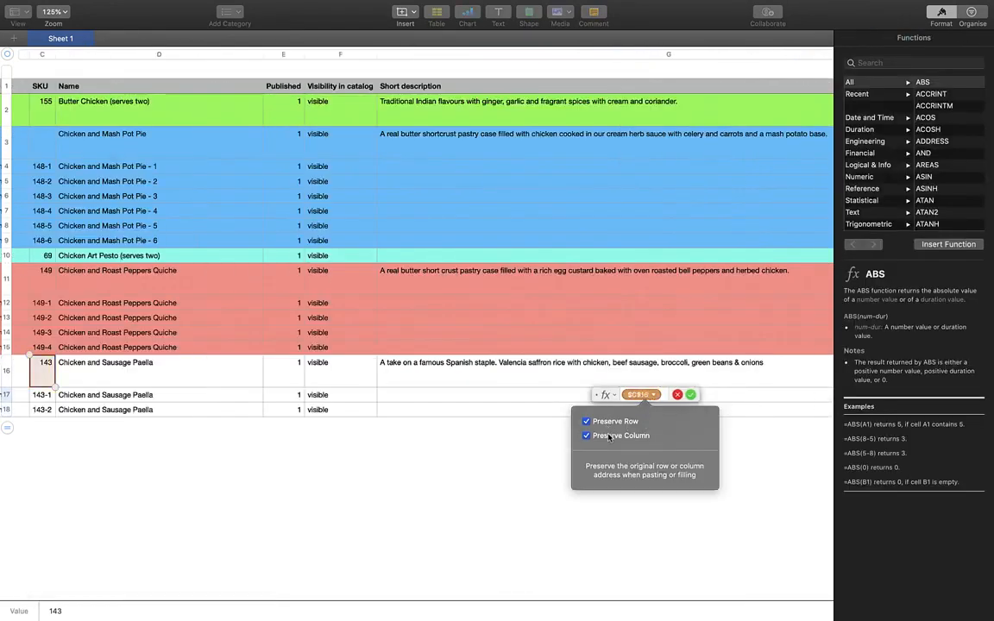
{"action": "left_click", "coordinate": [690, 394]}
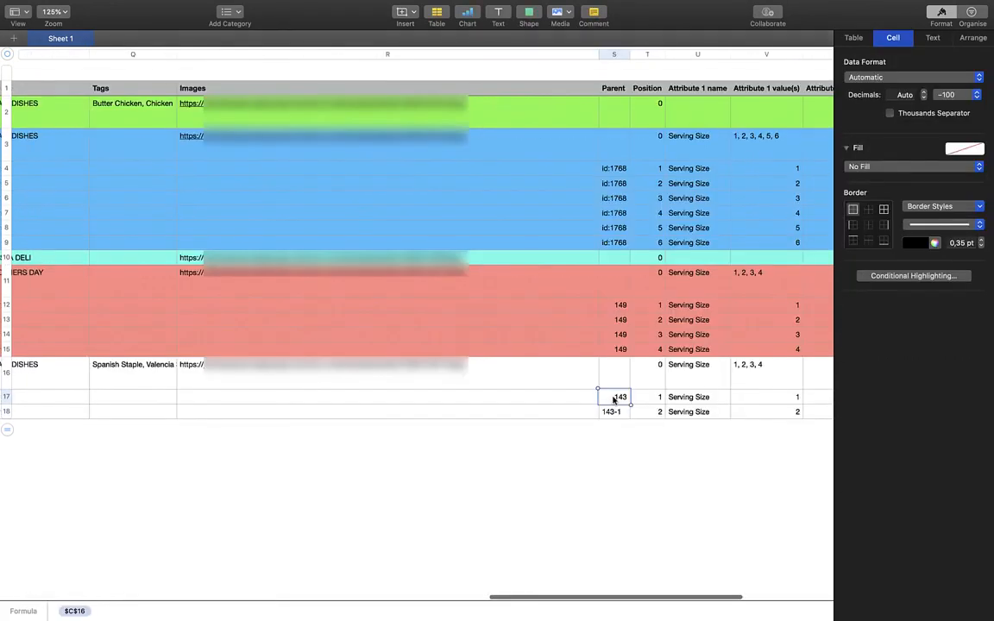
{"action": "double_click", "coordinate": [615, 397]}
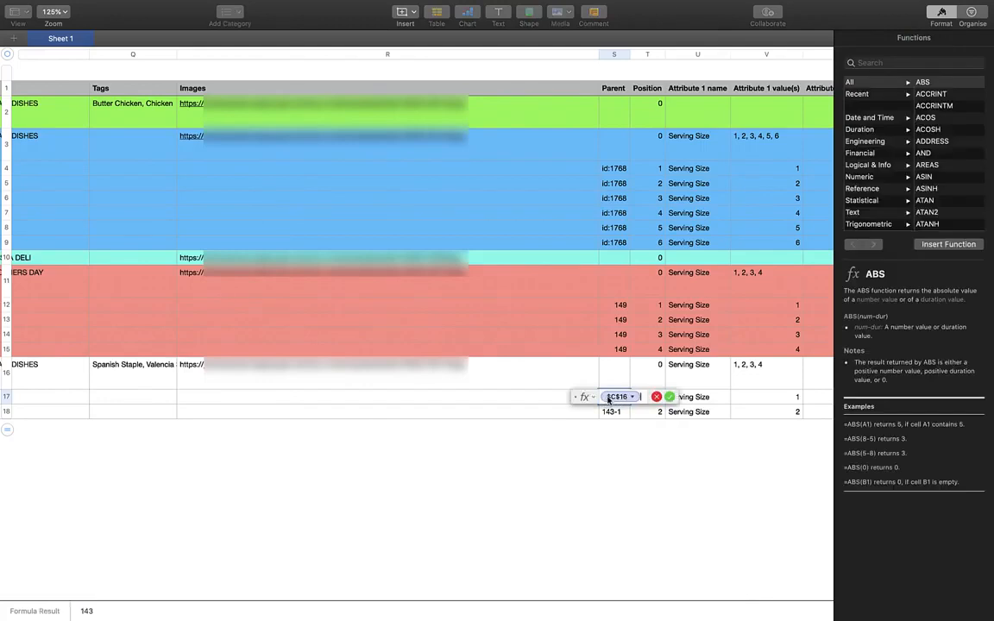
{"action": "left_click", "coordinate": [671, 398]}
Copy the row 17 Parent formula into the Parent cell of variation row 18
{"action": "key", "text": "super+c"}
{"action": "left_click", "coordinate": [619, 414]}
{"action": "key", "text": "super+v"}
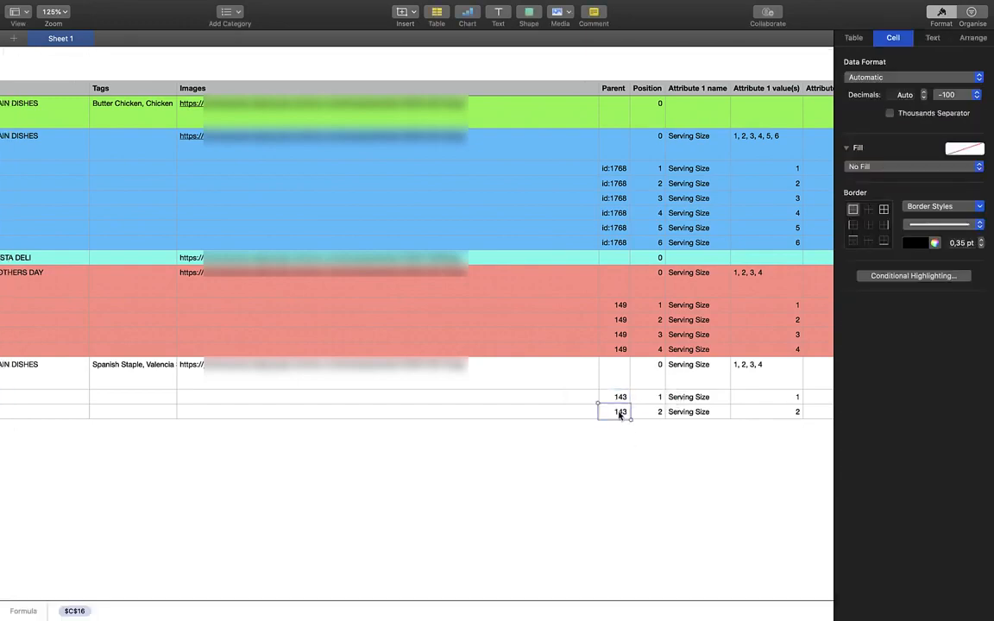
Add a helper column before the ID column and enter 1 in it for variation row 17
{"action": "scroll", "coordinate": [566, 429], "scroll_direction": "left", "scroll_amount": 20}
{"action": "scroll", "coordinate": [566, 429], "scroll_direction": "left", "scroll_amount": 20}
{"action": "left_click", "coordinate": [82, 400]}
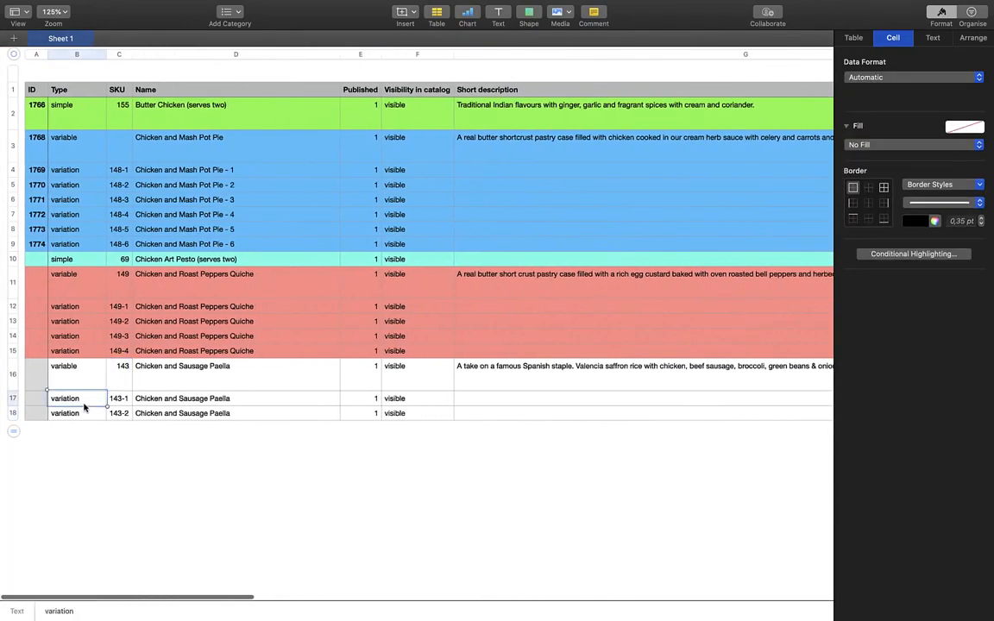
{"action": "key", "text": "Left"}
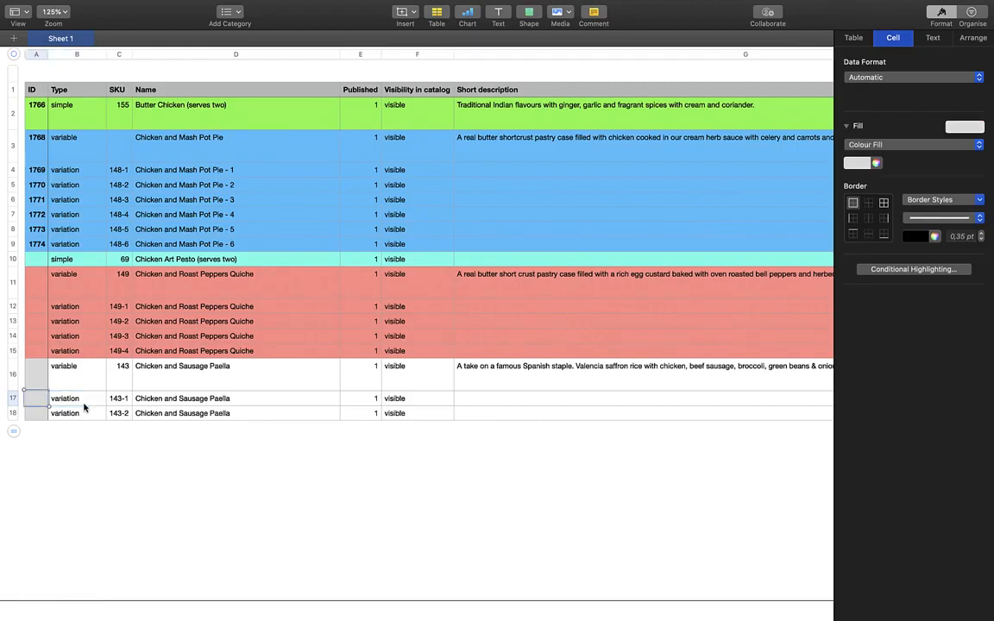
{"action": "key", "text": "alt+Left"}
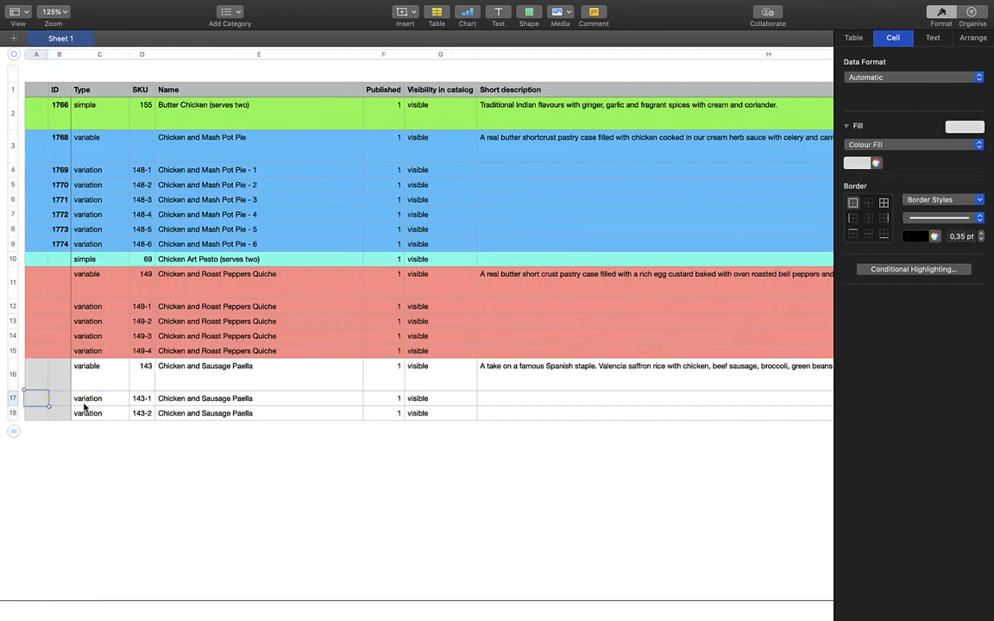
{"action": "type", "text": "1"}
{"action": "left_click", "coordinate": [49, 429]}
Number row 18 in the helper column with a formula that adds 1 to A17
{"action": "left_click", "coordinate": [41, 414]}
{"action": "key", "text": "equal"}
{"action": "left_click", "coordinate": [39, 401]}
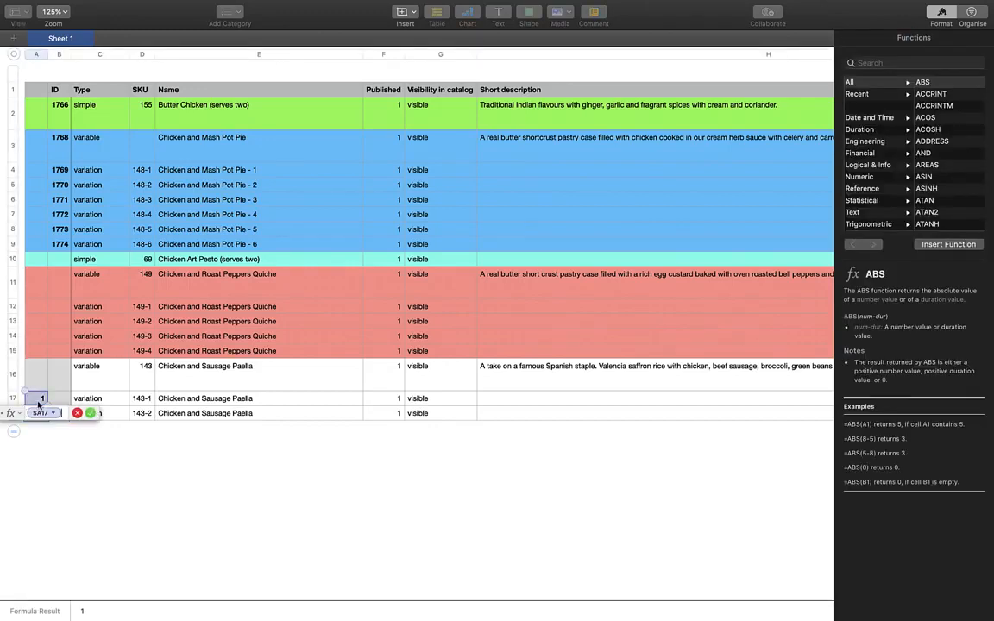
{"action": "type", "text": "+1"}
{"action": "key", "text": "Return"}
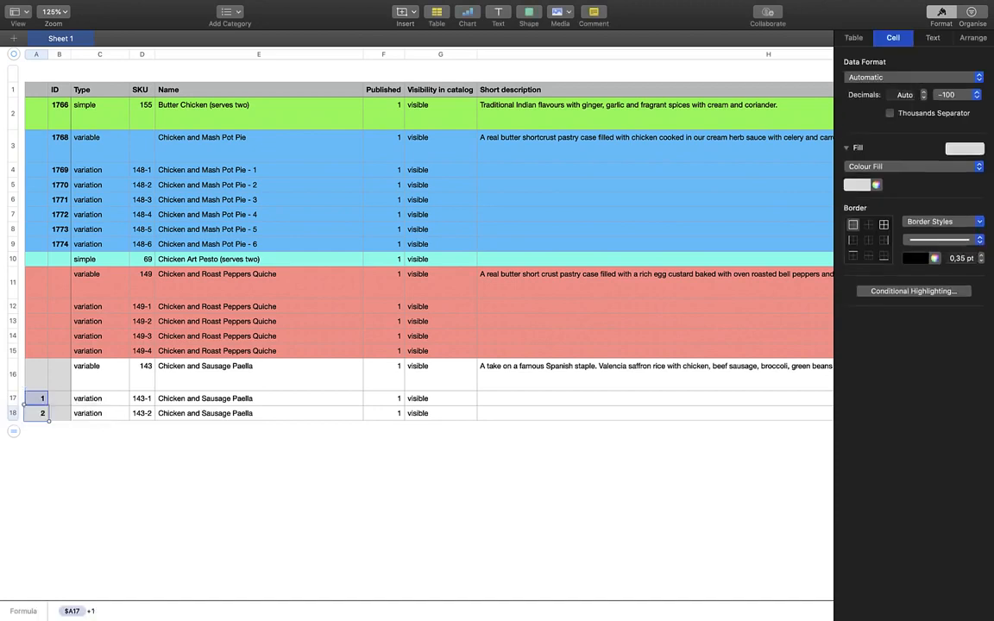
{"action": "left_click", "coordinate": [80, 465]}
Replace the row 17 SKU with a formula joining D16, a hyphen and the helper number in A17
{"action": "left_click", "coordinate": [138, 400]}
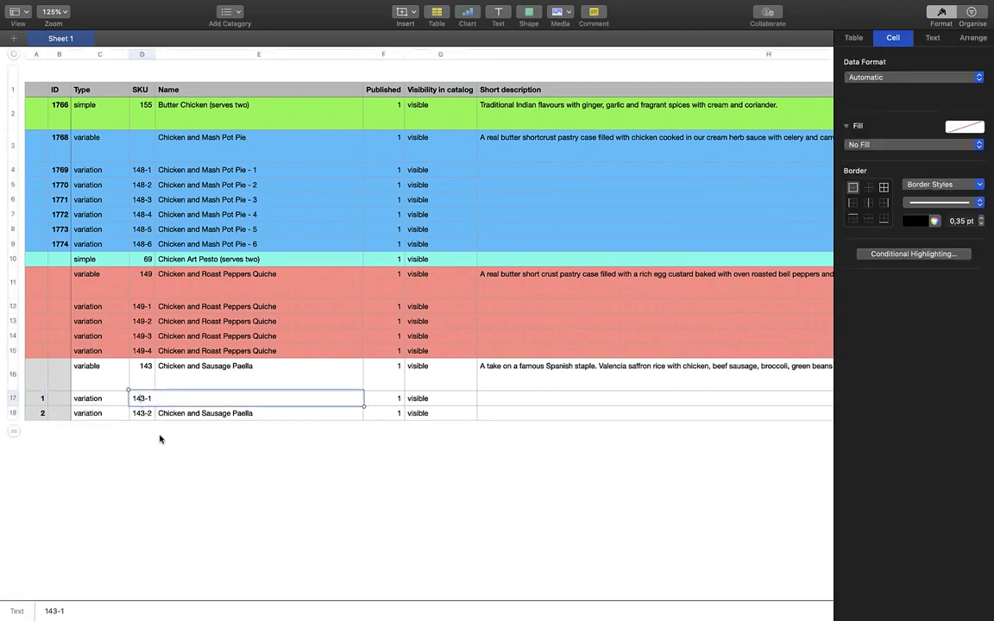
{"action": "type", "text": "="}
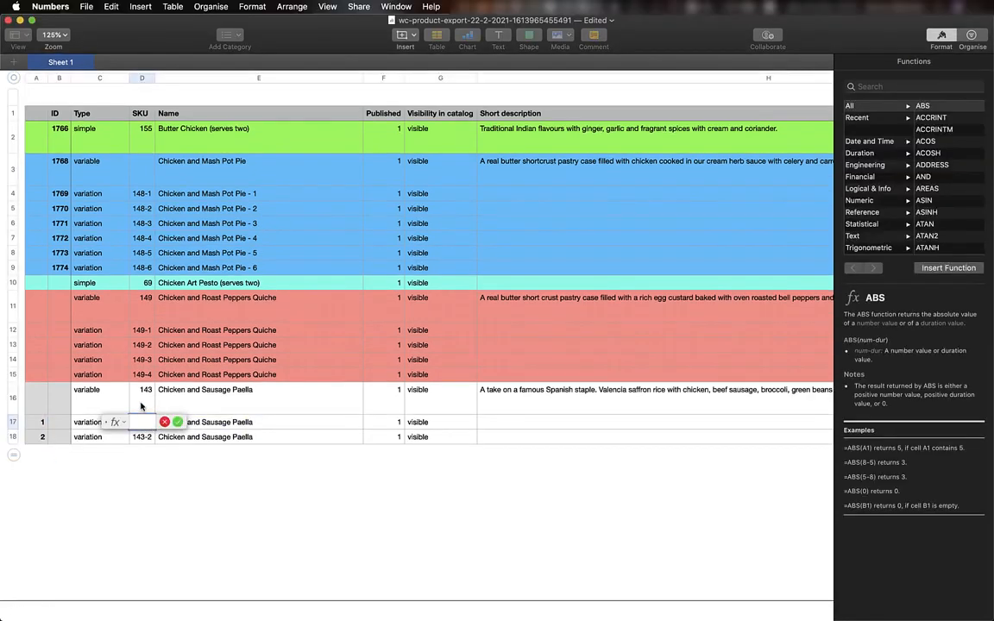
{"action": "left_click", "coordinate": [142, 403]}
{"action": "type", "text": "&"}
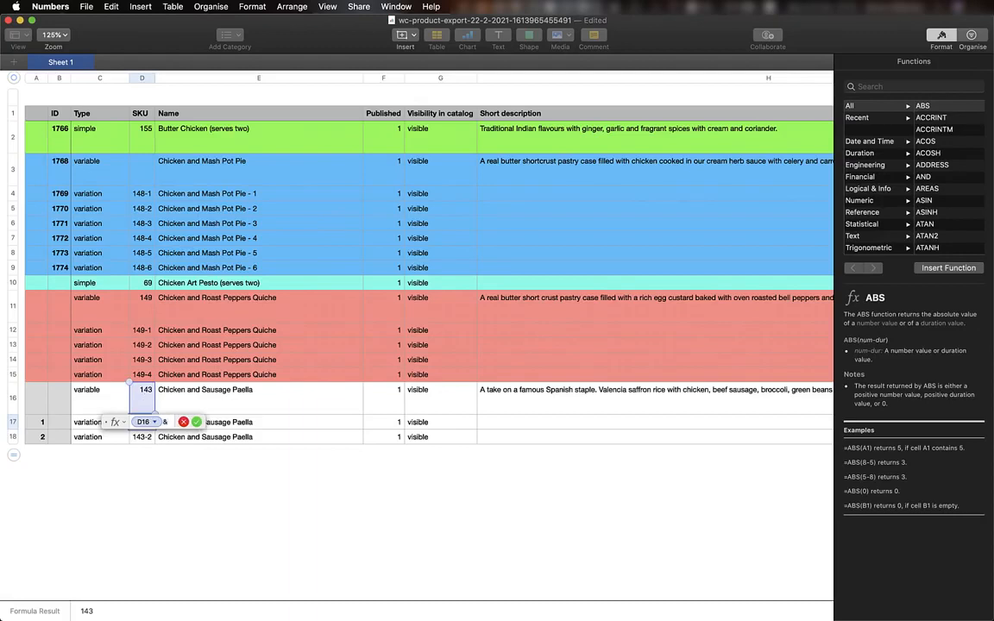
{"action": "type", "text": "\"-\"&"}
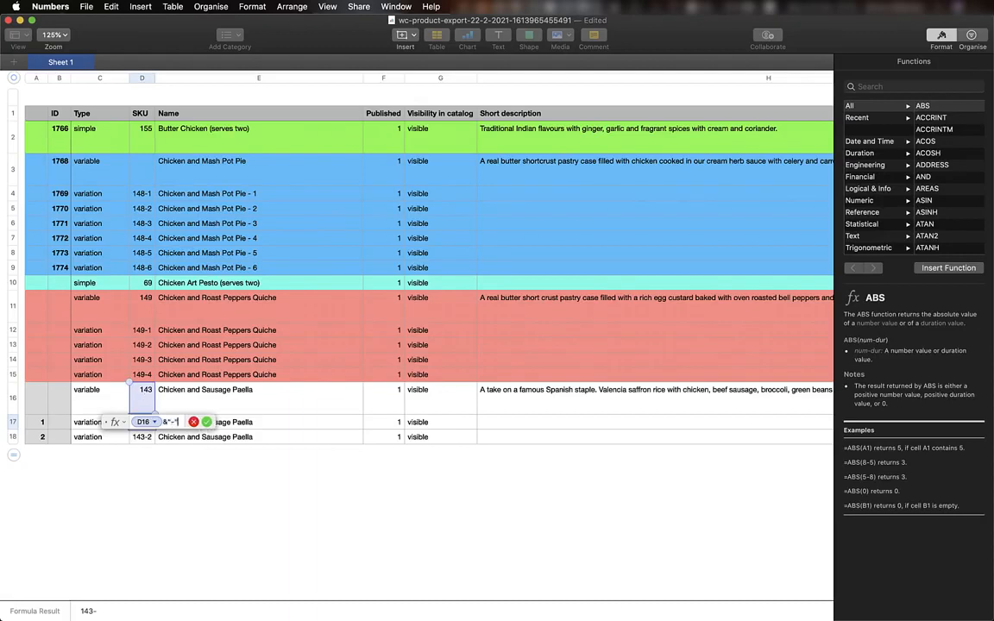
{"action": "left_click", "coordinate": [38, 422]}
{"action": "key", "text": "Return"}
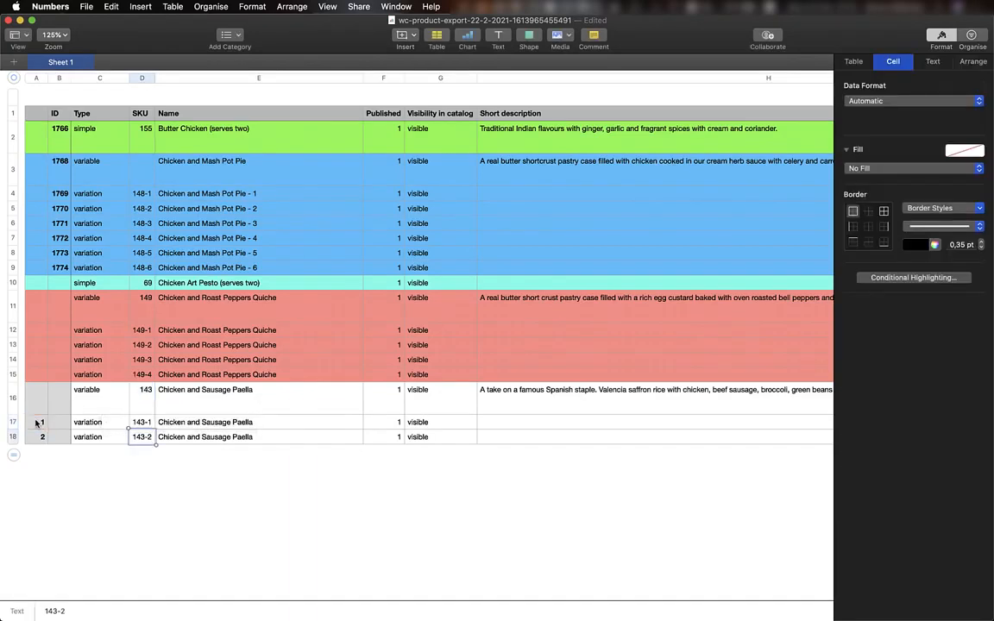
Fill the SKU formula down to row 18 and extend the table with rows 19 and 20
{"action": "left_click", "coordinate": [140, 422]}
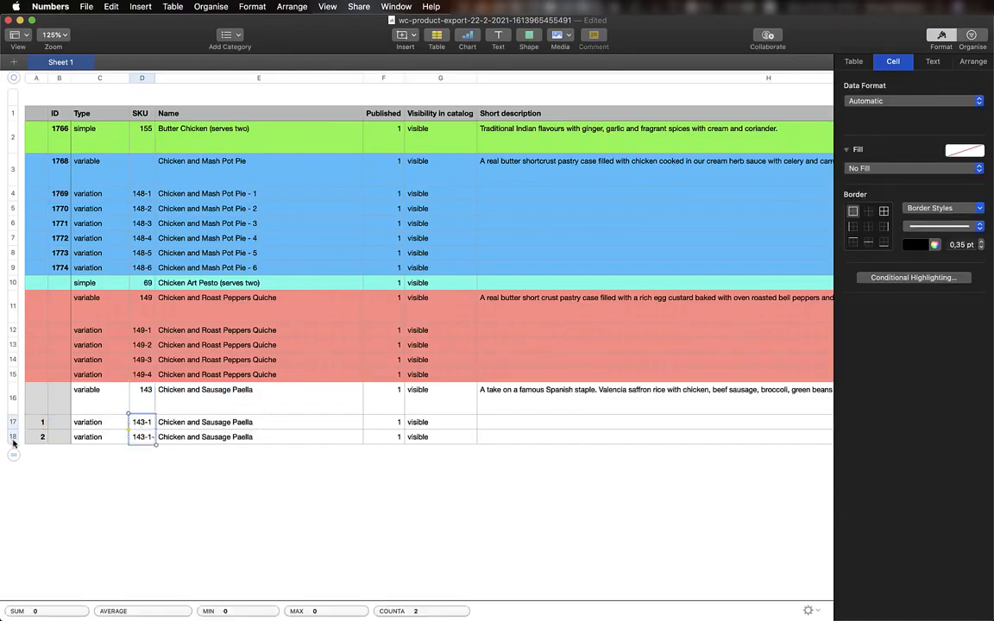
{"action": "left_click_drag", "start_coordinate": [12, 455], "coordinate": [78, 506]}
{"action": "left_click", "coordinate": [158, 480]}
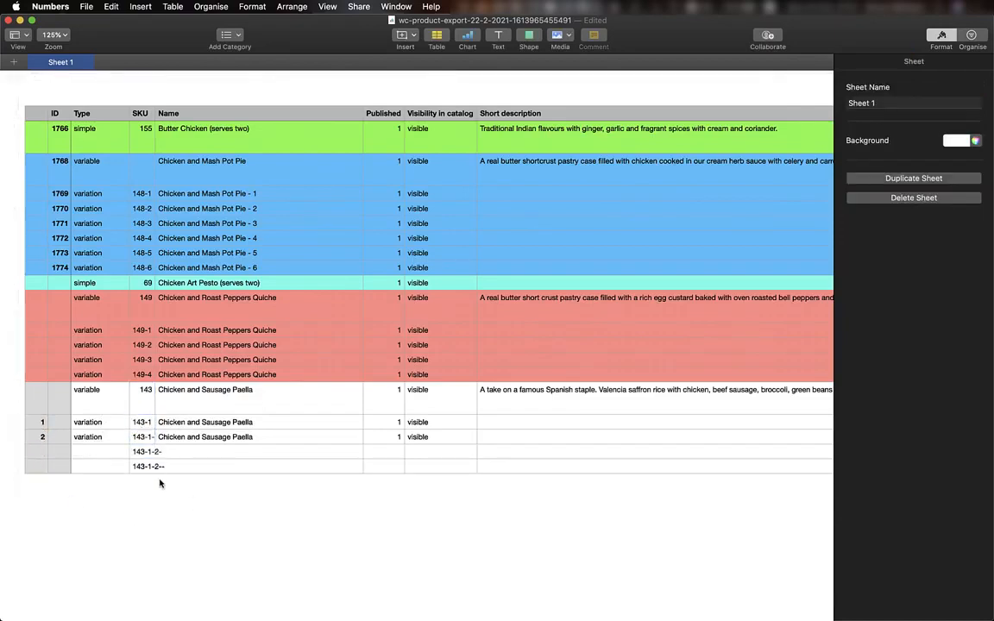
Make the D16 reference in the row 17 SKU formula absolute by preserving its row and column
{"action": "left_click", "coordinate": [145, 440]}
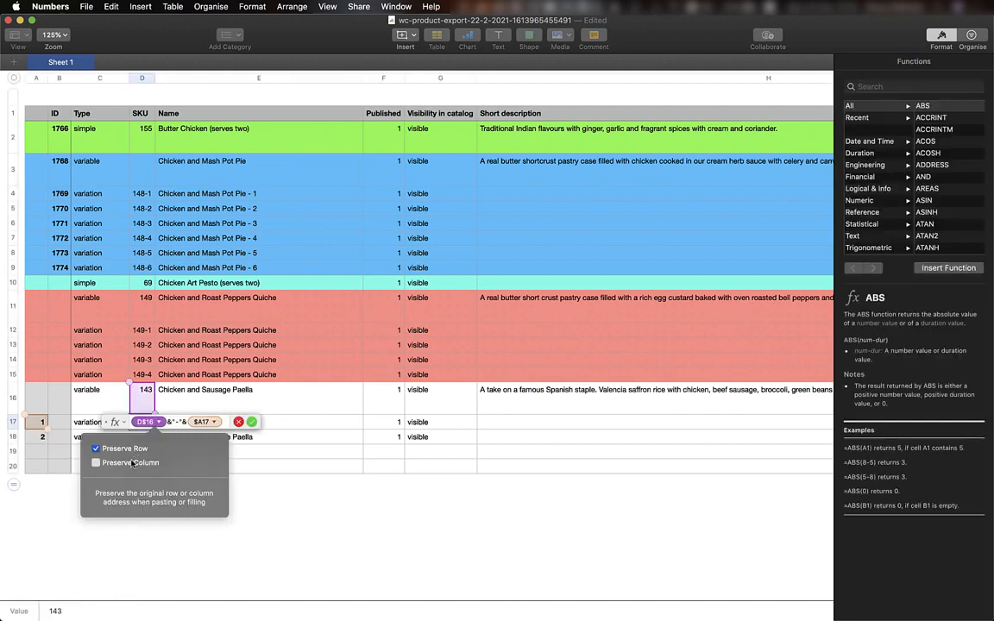
{"action": "left_click", "coordinate": [97, 462]}
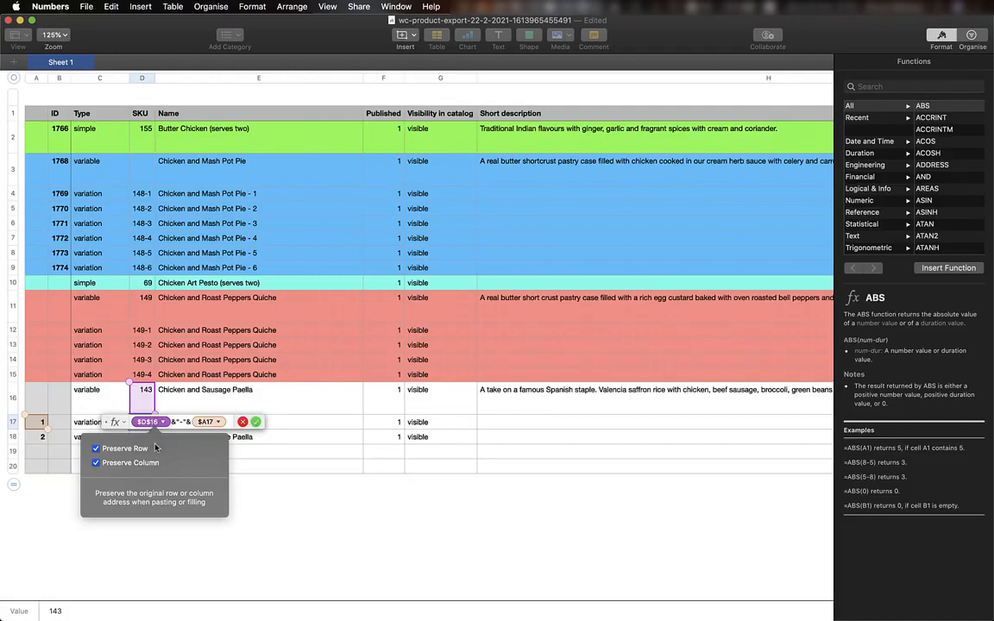
{"action": "left_click", "coordinate": [256, 421]}
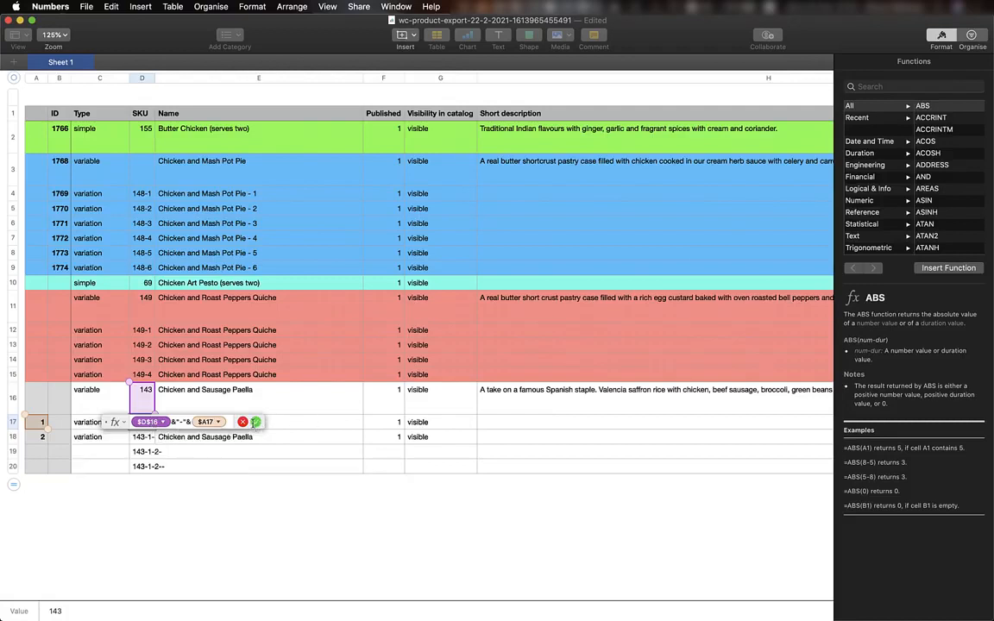
{"action": "left_click", "coordinate": [256, 422]}
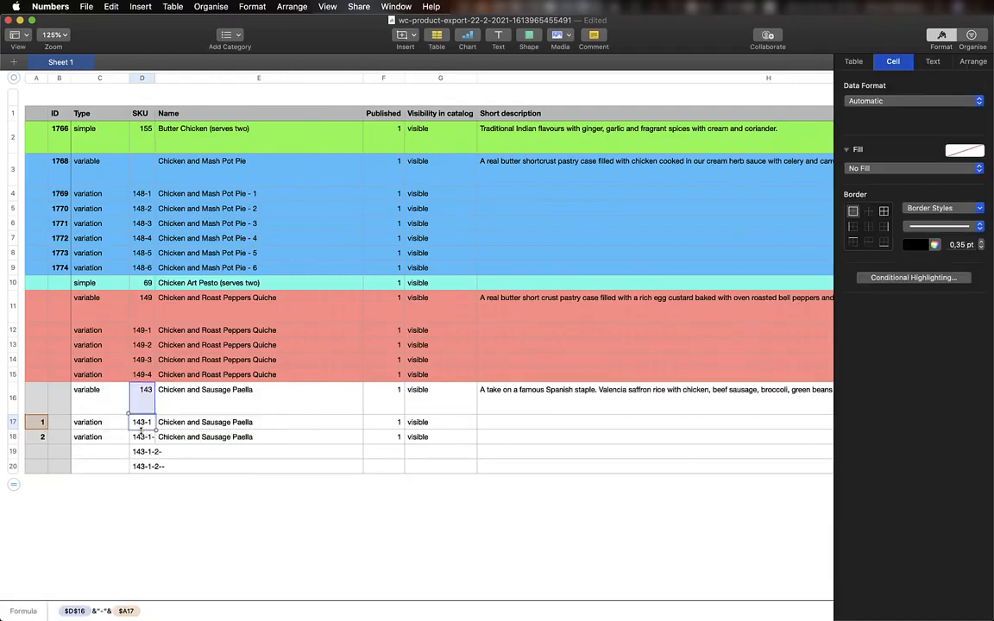
Fill the row 17 SKU formula and the helper column numbering down through row 20
{"action": "left_click_drag", "start_coordinate": [141, 430], "coordinate": [167, 477]}
{"action": "left_click_drag", "start_coordinate": [41, 422], "coordinate": [38, 470]}
{"action": "left_click", "coordinate": [129, 493]}
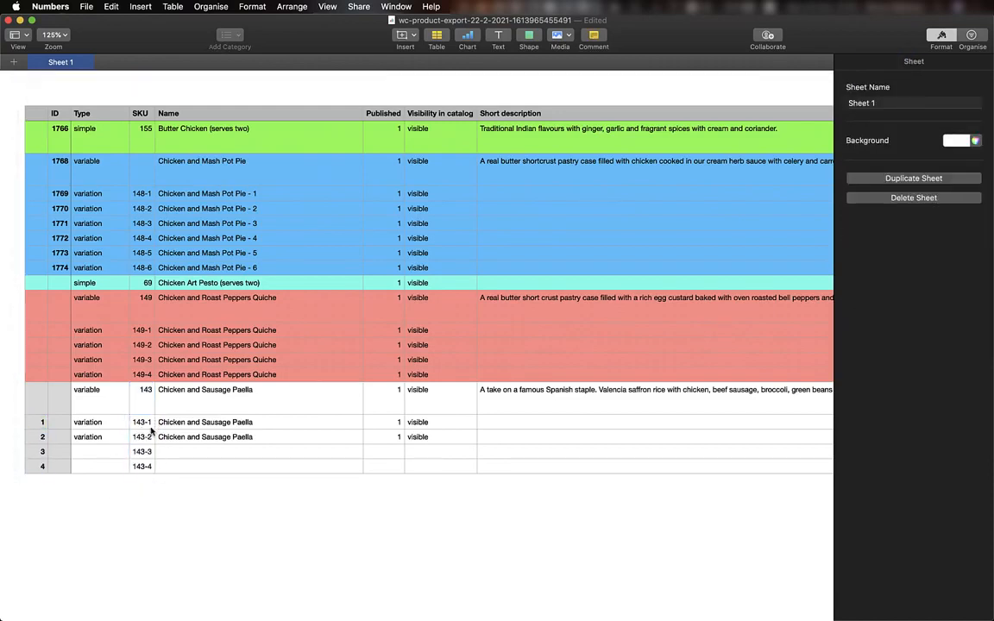
Replace the formulas in the SKU column, including rows 17 to 20, with their formula results
{"action": "left_click_drag", "start_coordinate": [141, 422], "coordinate": [138, 473]}
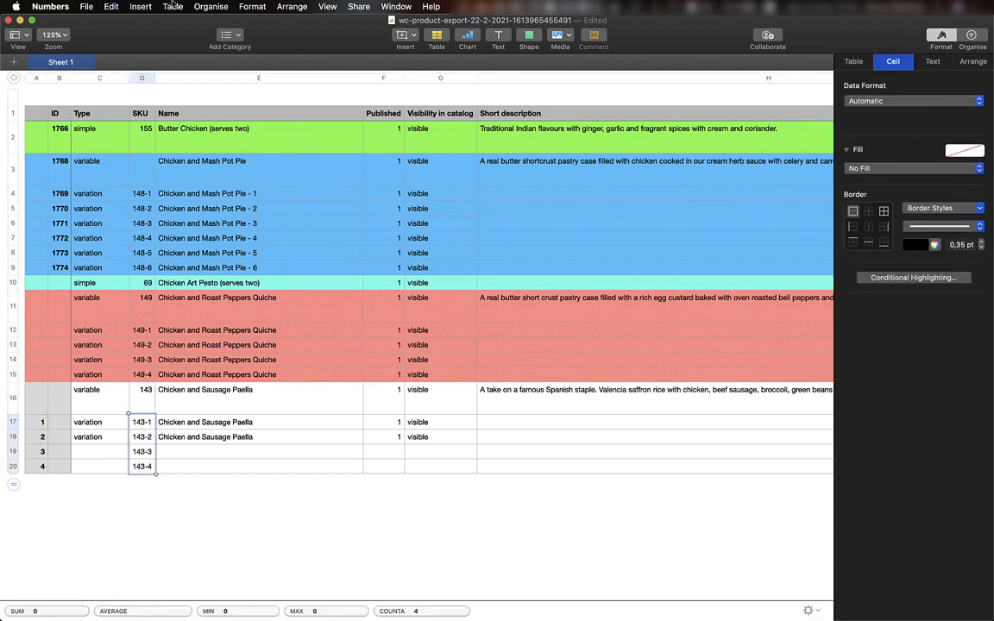
{"action": "left_click", "coordinate": [112, 6]}
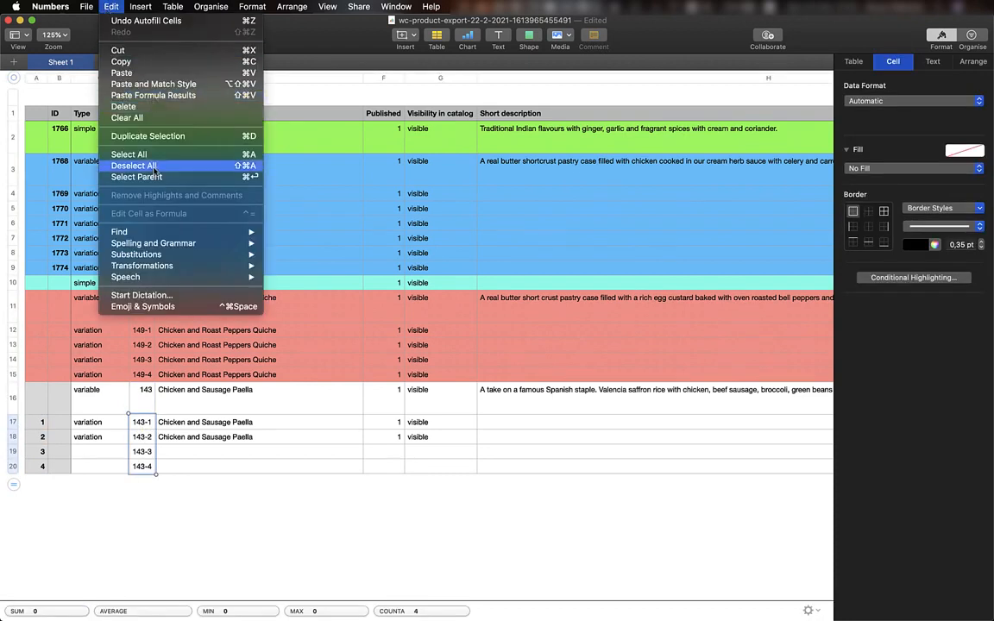
{"action": "left_click", "coordinate": [179, 96]}
{"action": "left_click", "coordinate": [142, 78]}
{"action": "left_click", "coordinate": [87, 6]}
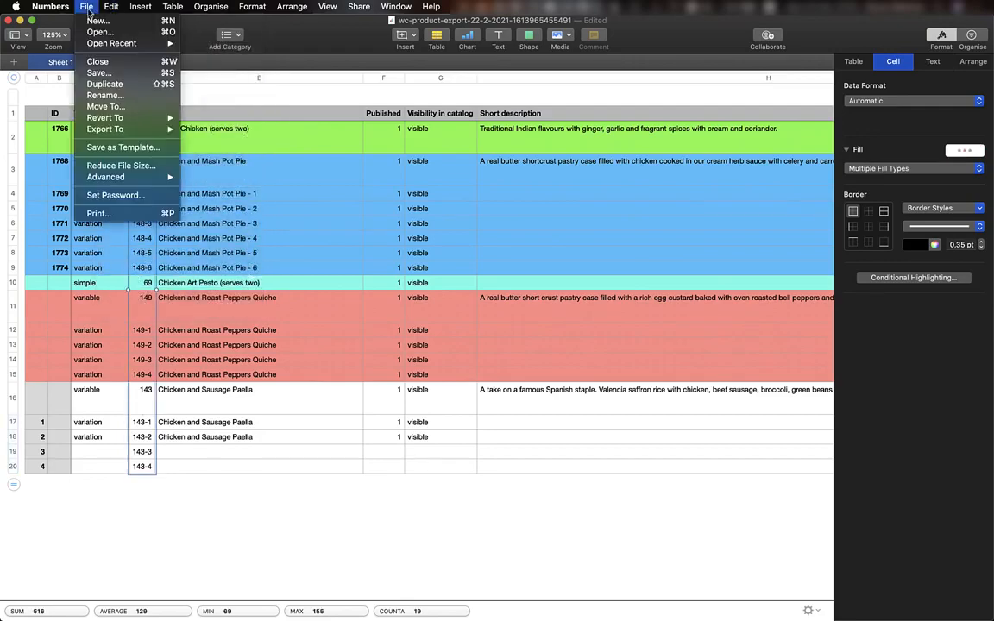
{"action": "mouse_move", "coordinate": [111, 6]}
{"action": "left_click", "coordinate": [173, 96]}
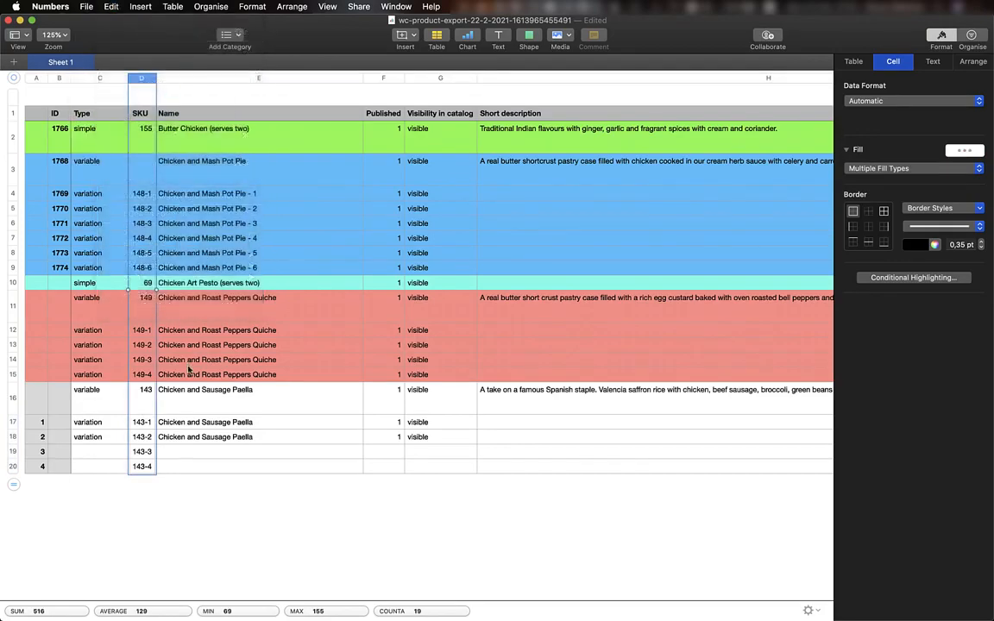
{"action": "left_click", "coordinate": [196, 395]}
{"action": "left_click", "coordinate": [145, 454]}
{"action": "left_click", "coordinate": [121, 458]}
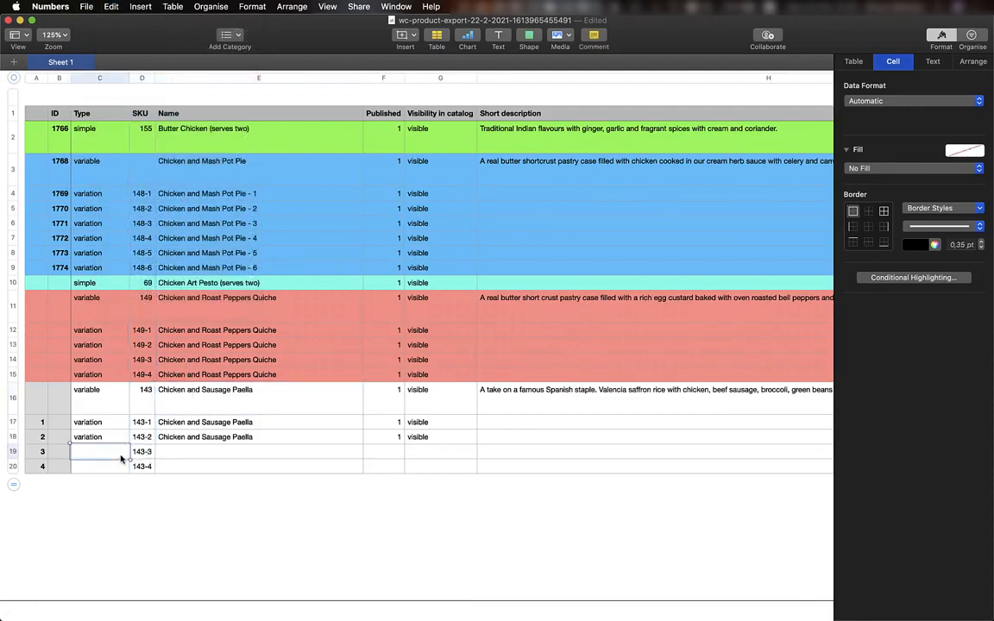
Delete the numbering helper column A and the surplus rows 19 and 20
{"action": "right_click", "coordinate": [34, 77]}
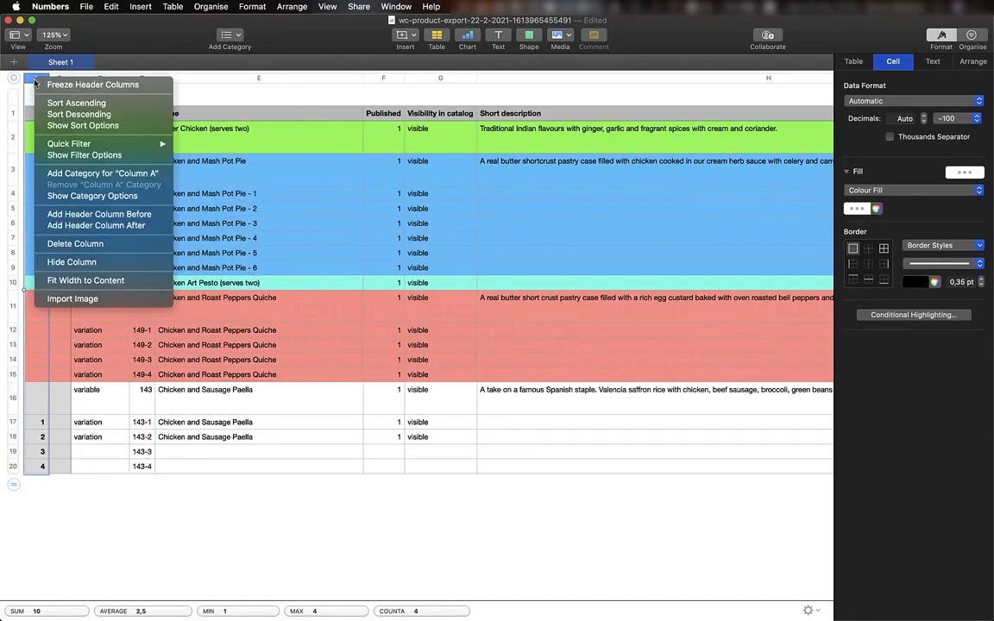
{"action": "left_click", "coordinate": [77, 244]}
{"action": "left_click", "coordinate": [76, 466]}
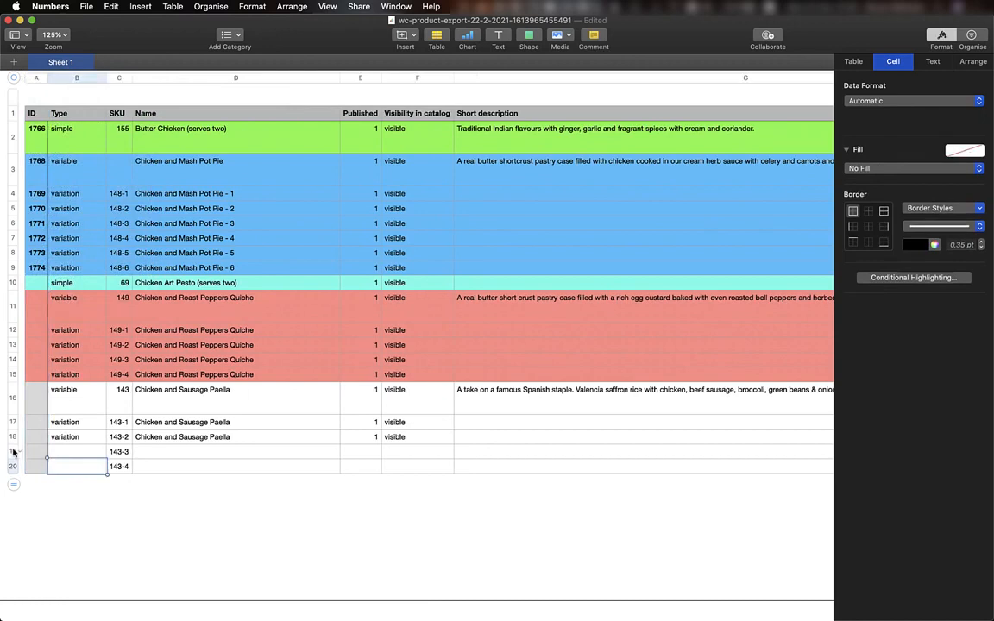
{"action": "left_click_drag", "start_coordinate": [13, 452], "coordinate": [13, 466]}
{"action": "right_click", "coordinate": [13, 461]}
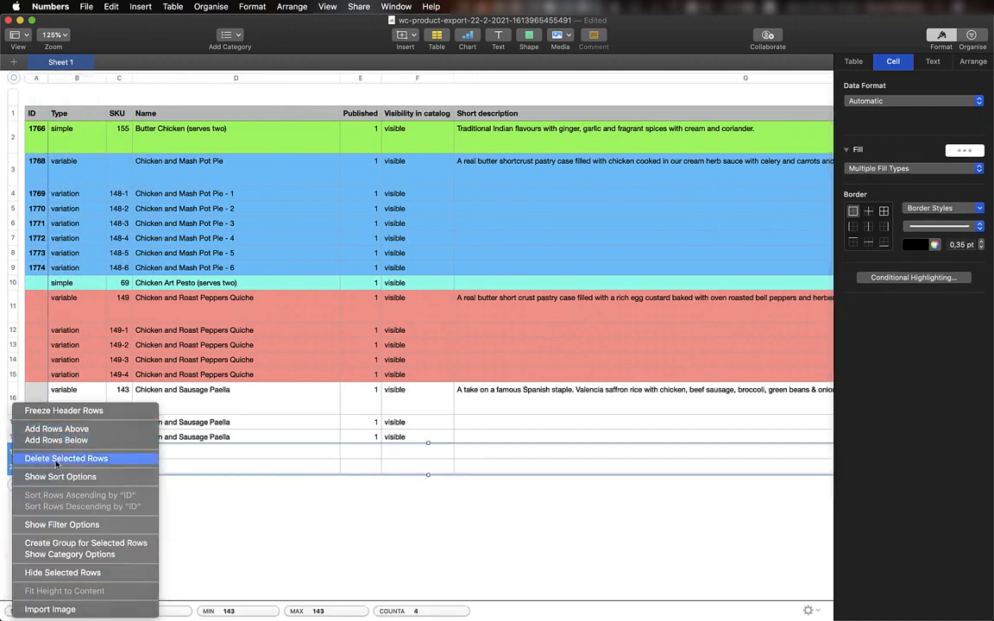
{"action": "left_click", "coordinate": [56, 459]}
Shorten the Attribute 1 value(s) of the paella's parent row 16 to 1, 2
{"action": "scroll", "coordinate": [155, 440], "scroll_direction": "right", "scroll_amount": 10}
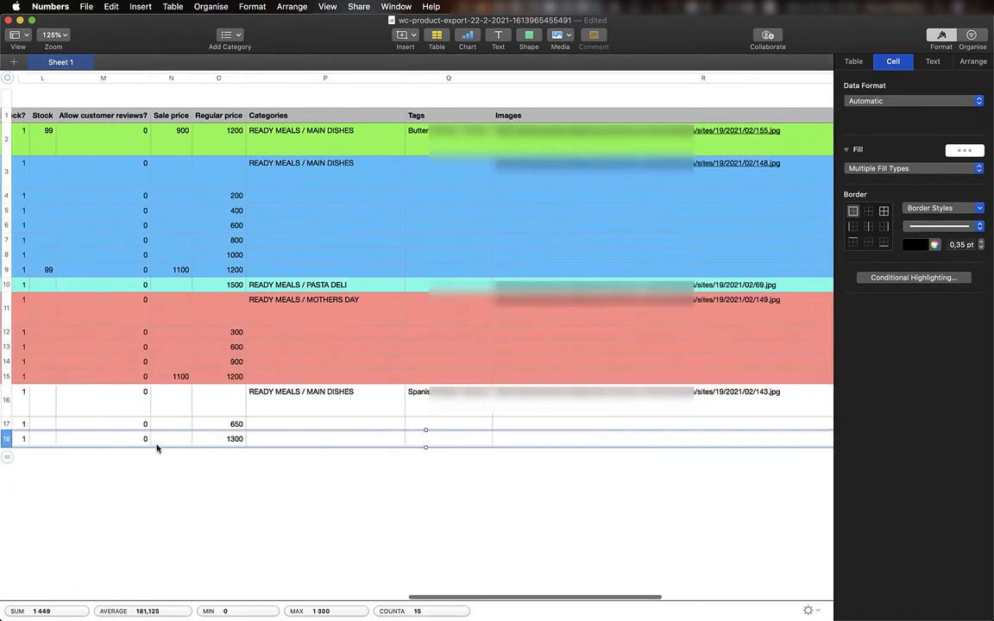
{"action": "left_click", "coordinate": [261, 436]}
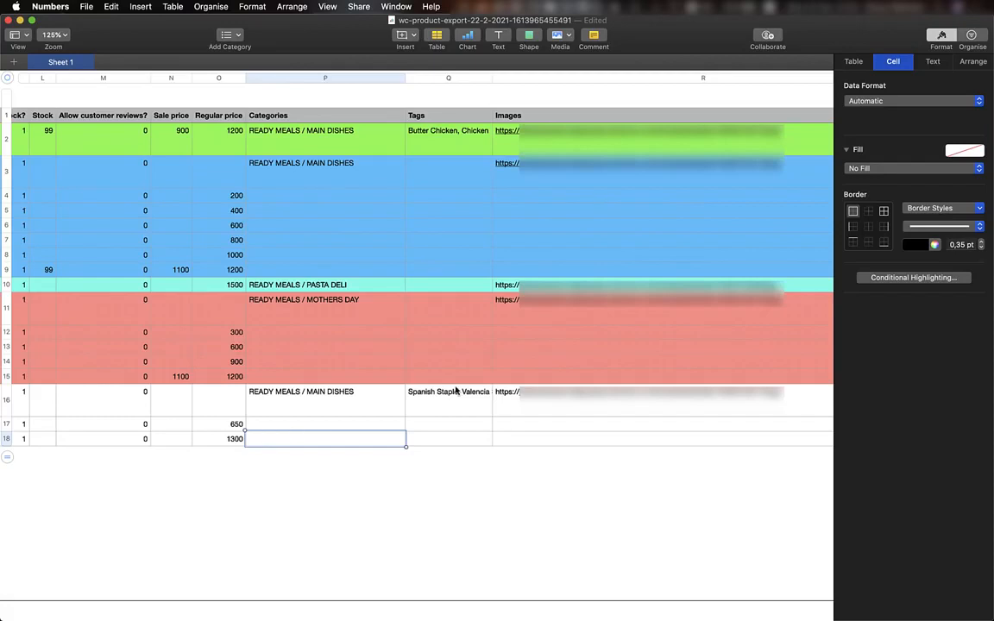
{"action": "scroll", "coordinate": [466, 470], "scroll_direction": "right", "scroll_amount": 10}
{"action": "left_click", "coordinate": [535, 403]}
{"action": "left_click", "coordinate": [535, 403]}
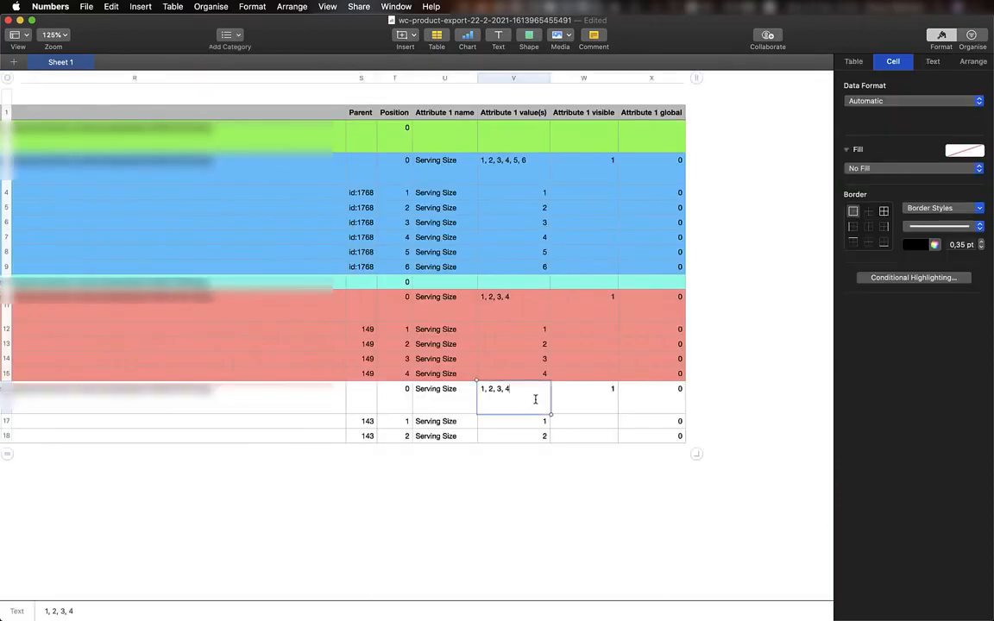
{"action": "key", "text": "BackSpace"}
{"action": "key", "text": "BackSpace"}
{"action": "key", "text": "BackSpace"}
{"action": "key", "text": "BackSpace"}
{"action": "key", "text": "BackSpace"}
{"action": "left_click", "coordinate": [576, 421]}
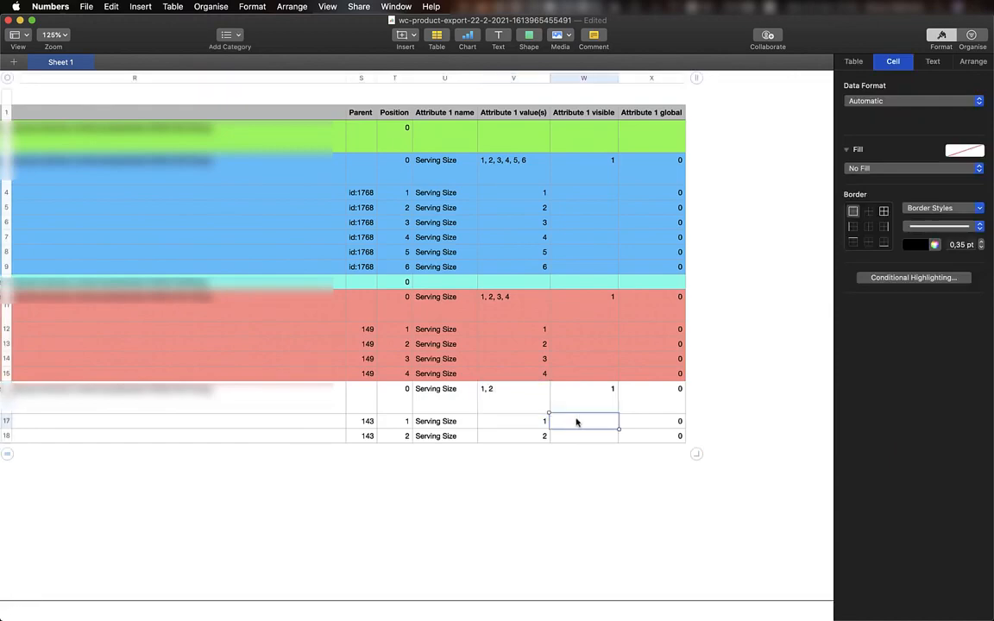
Apply a light pink fill to the Chicken and Sausage Paella rows 16 to 18
{"action": "left_click", "coordinate": [584, 442]}
{"action": "scroll", "coordinate": [584, 446], "scroll_direction": "left", "scroll_amount": 15}
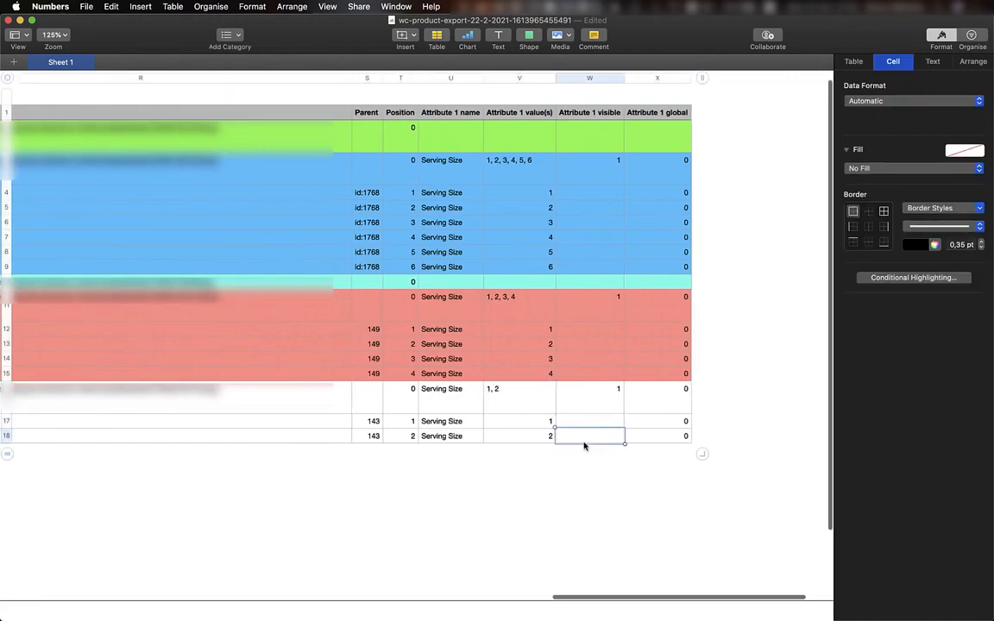
{"action": "scroll", "coordinate": [585, 446], "scroll_direction": "left", "scroll_amount": 10}
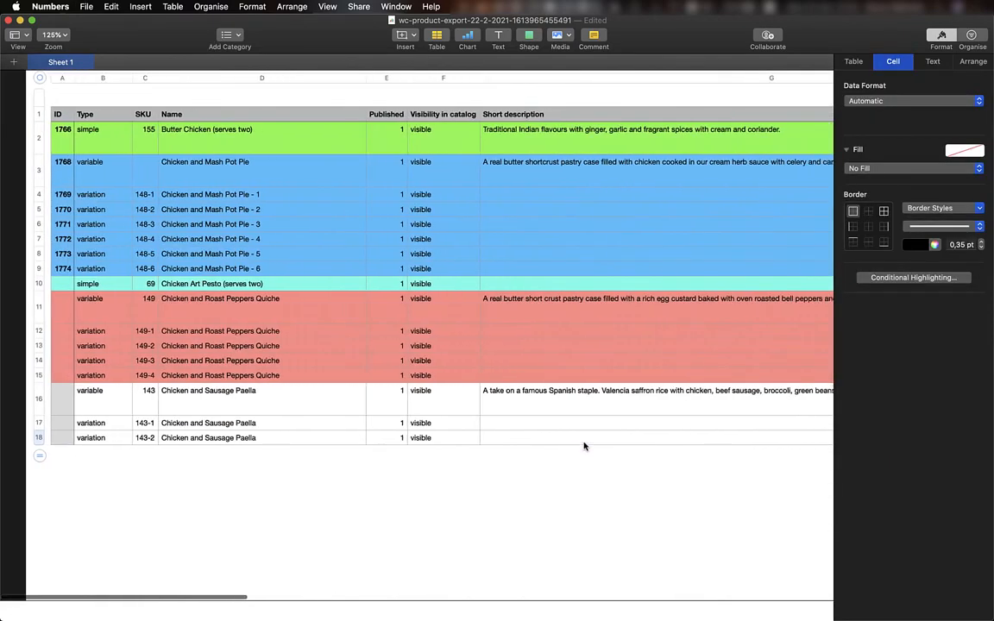
{"action": "left_click", "coordinate": [965, 150]}
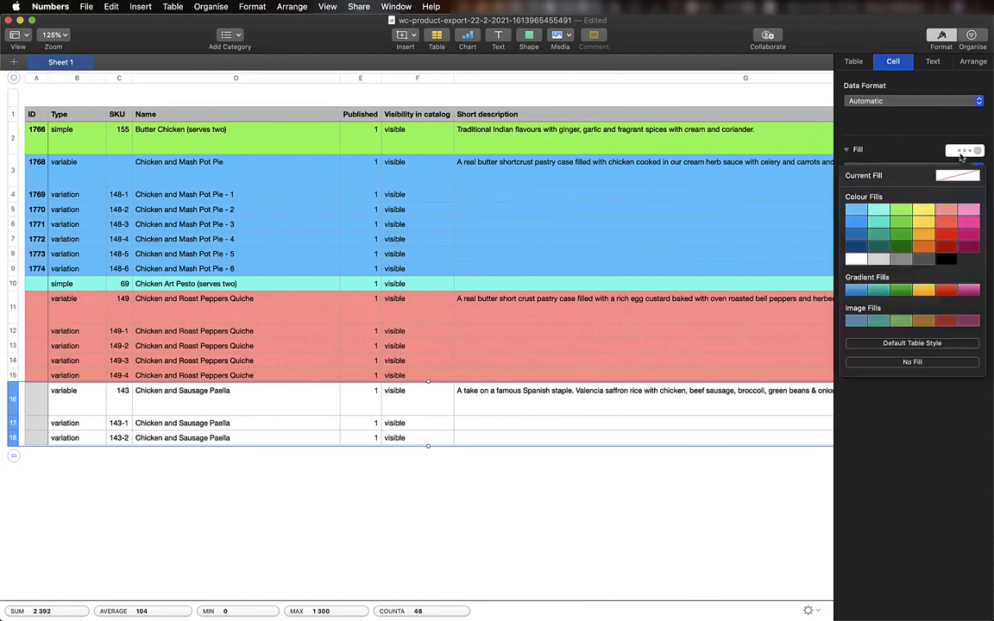
{"action": "left_click", "coordinate": [968, 210]}
{"action": "left_click", "coordinate": [519, 438]}
Append "- 1" and "- 2" to the Chicken and Roast Peppers Quiche variation names in rows 12 and 13
{"action": "left_click", "coordinate": [271, 317]}
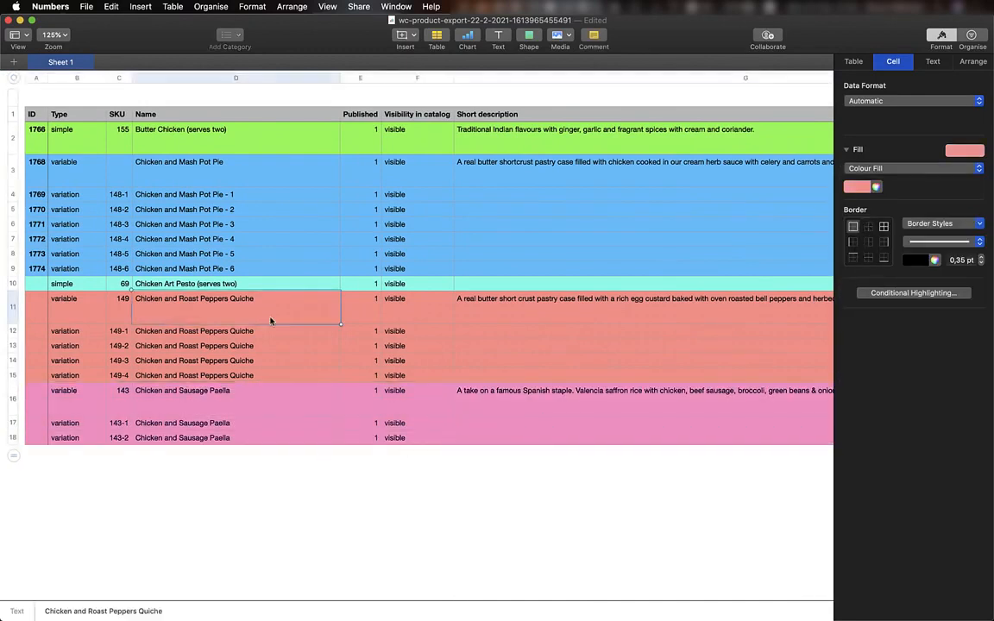
{"action": "left_click", "coordinate": [273, 333]}
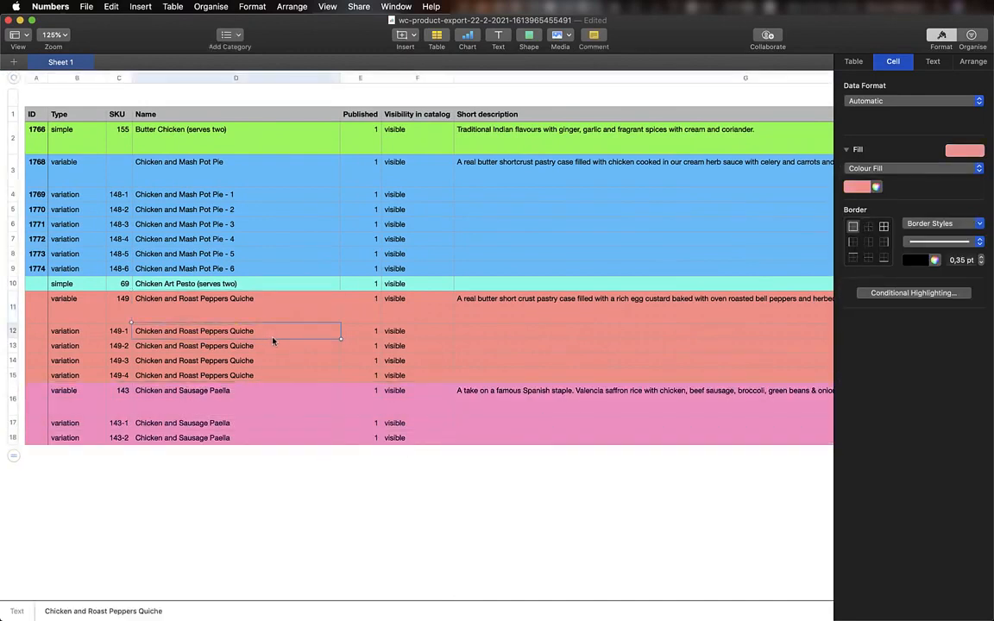
{"action": "type", "text": "- 1"}
{"action": "left_click", "coordinate": [286, 350]}
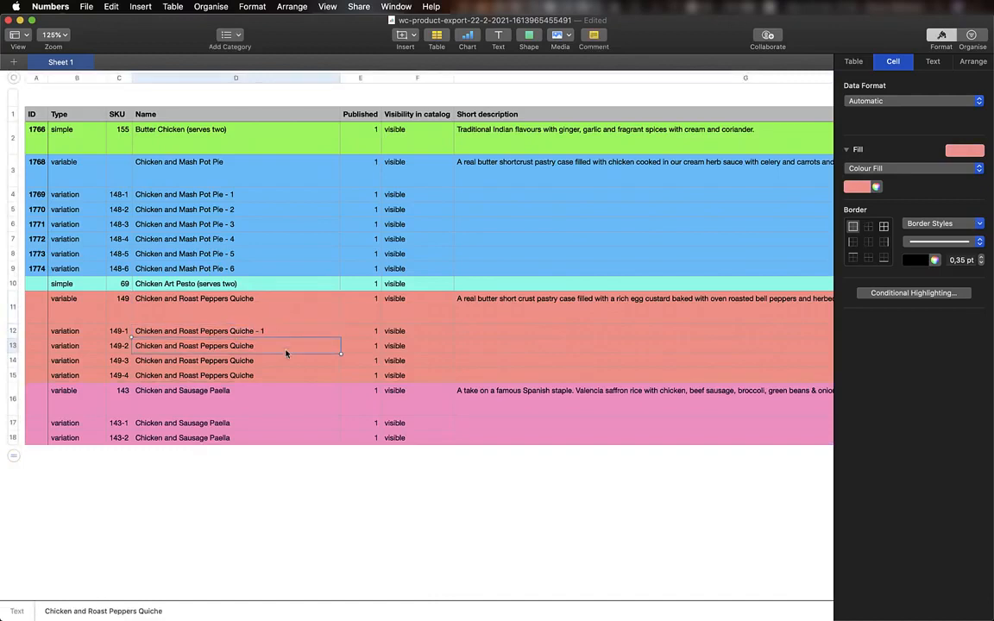
{"action": "left_click", "coordinate": [281, 343]}
{"action": "type", "text": "- 2"}
{"action": "key", "text": "Return"}
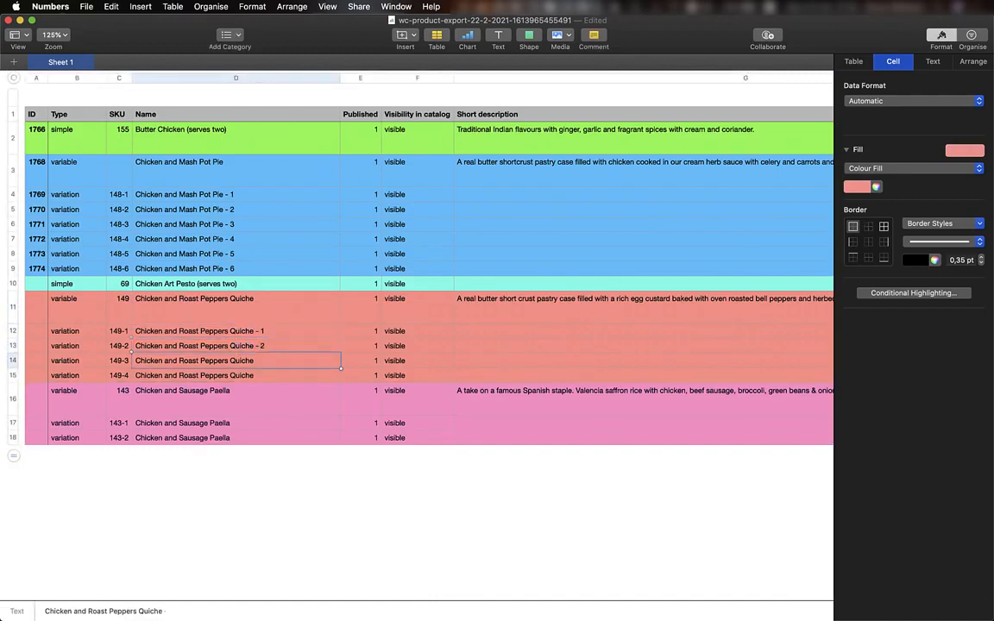
Append "- 3" and "- 4" to the quiche variation names in rows 14 and 15
{"action": "left_click", "coordinate": [277, 361]}
{"action": "type", "text": "- 4"}
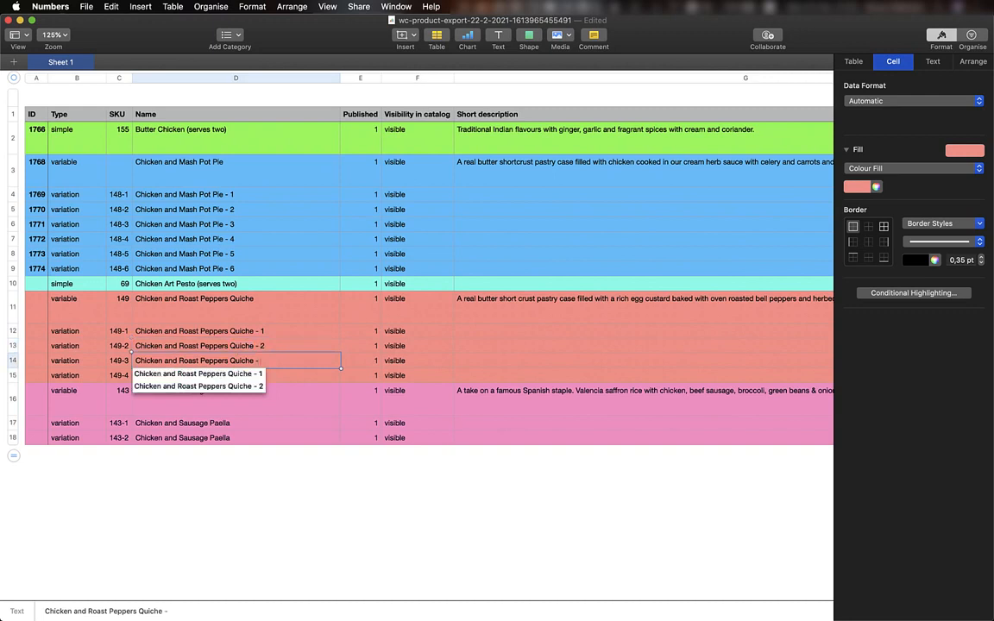
{"action": "left_click", "coordinate": [291, 382]}
{"action": "double_click", "coordinate": [292, 386]}
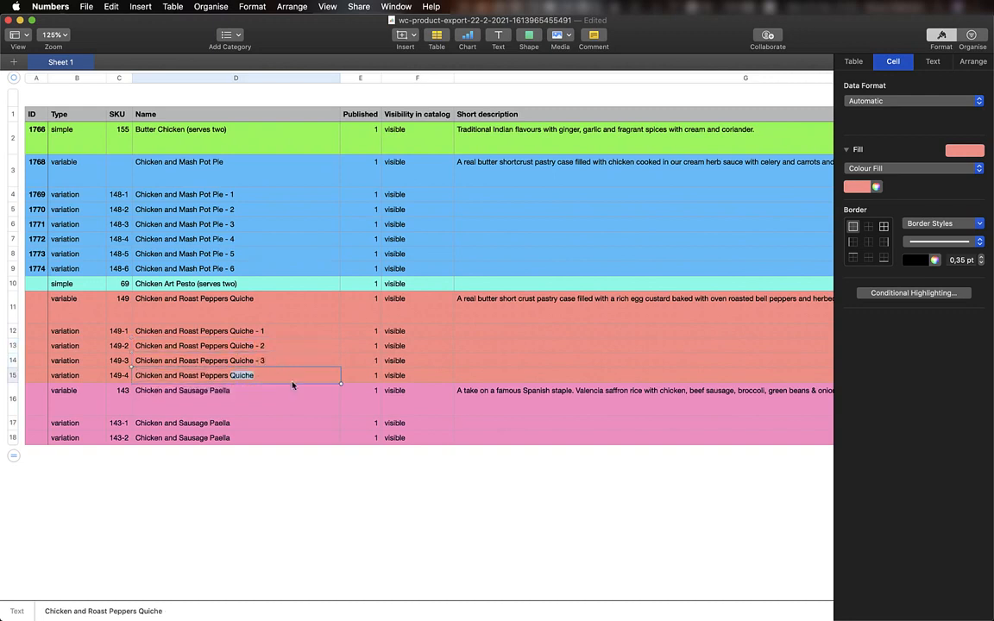
{"action": "key", "text": "Right"}
{"action": "type", "text": "- "}
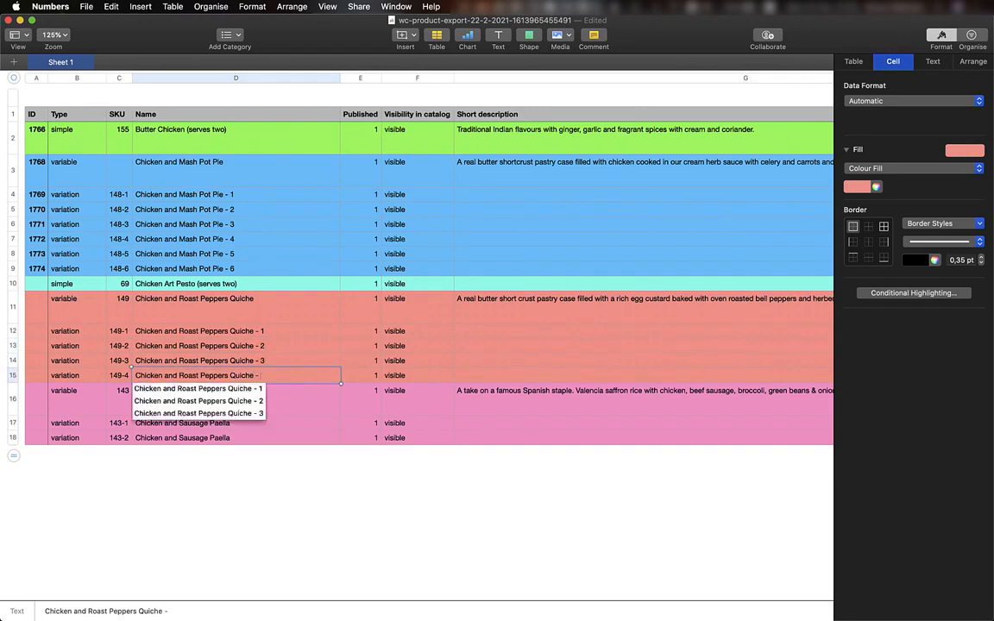
{"action": "type", "text": "4"}
{"action": "key", "text": "Return"}
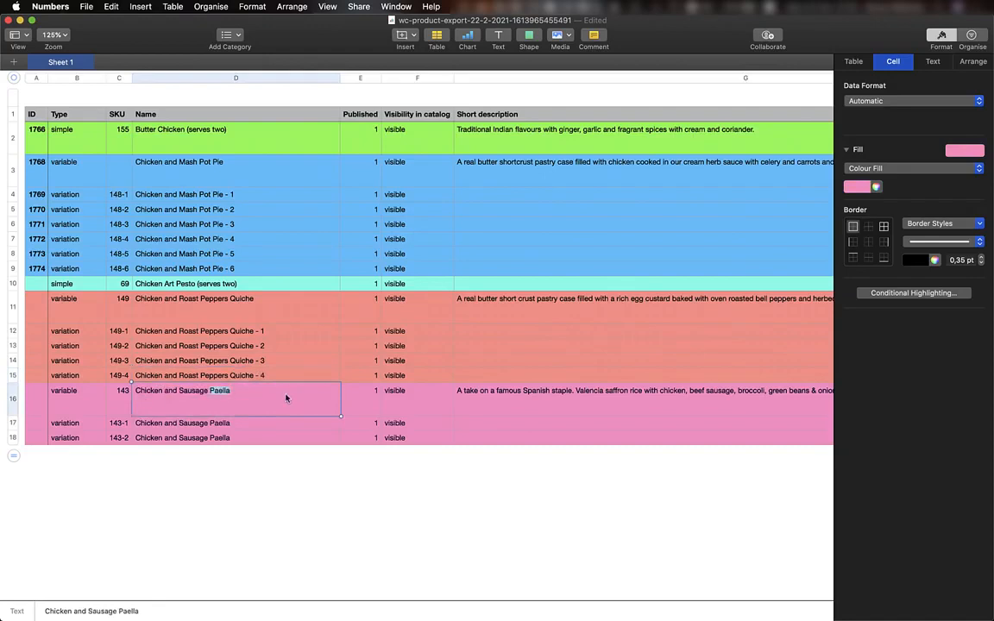
Append "- 1" and "- 2" to the Chicken and Sausage Paella variation names in rows 17 and 18
{"action": "left_click", "coordinate": [268, 423]}
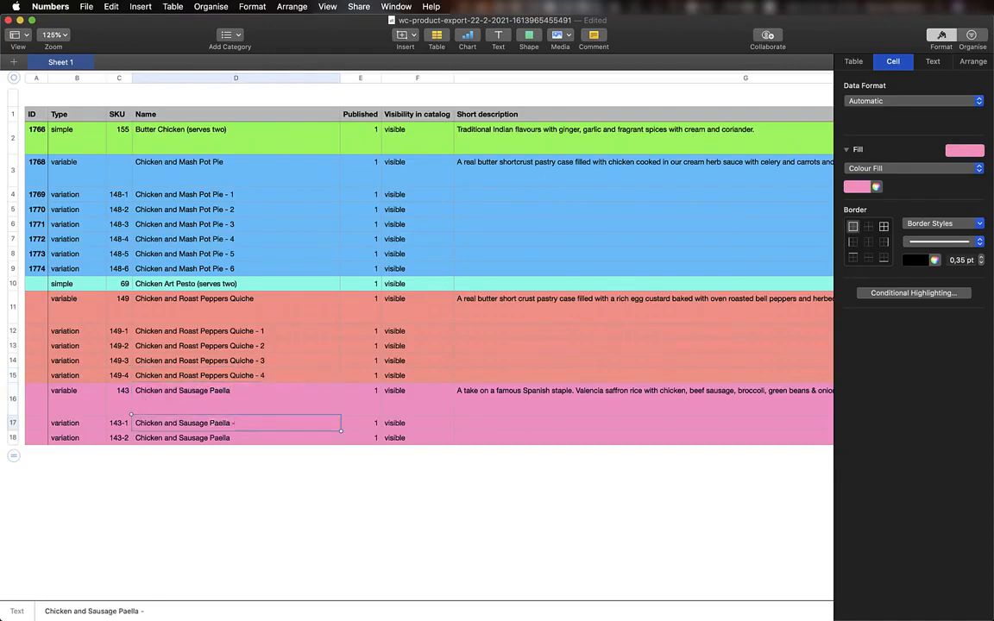
{"action": "key", "text": "Return"}
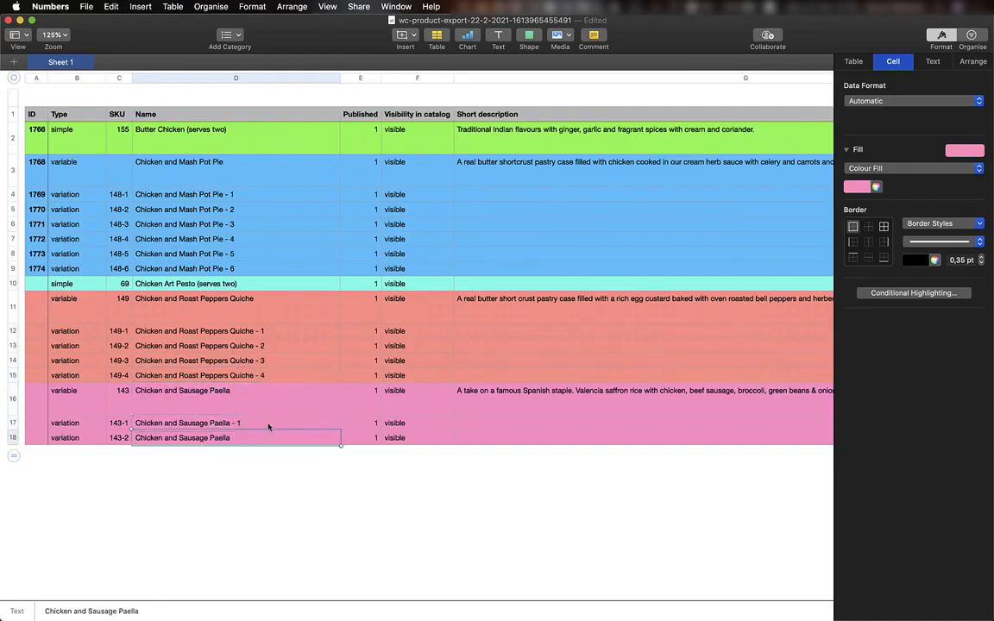
{"action": "double_click", "coordinate": [261, 436]}
{"action": "key", "text": "Right"}
{"action": "type", "text": "- 2"}
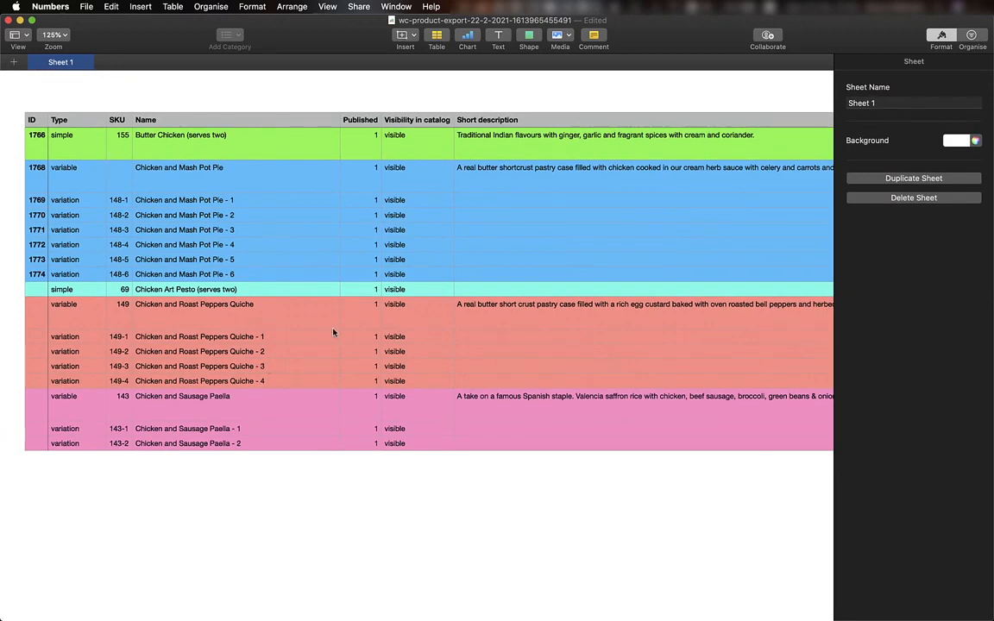
Switch to the WordPress admin in the browser and open the page for uploading new media
{"action": "key", "text": "ctrl+Left"}
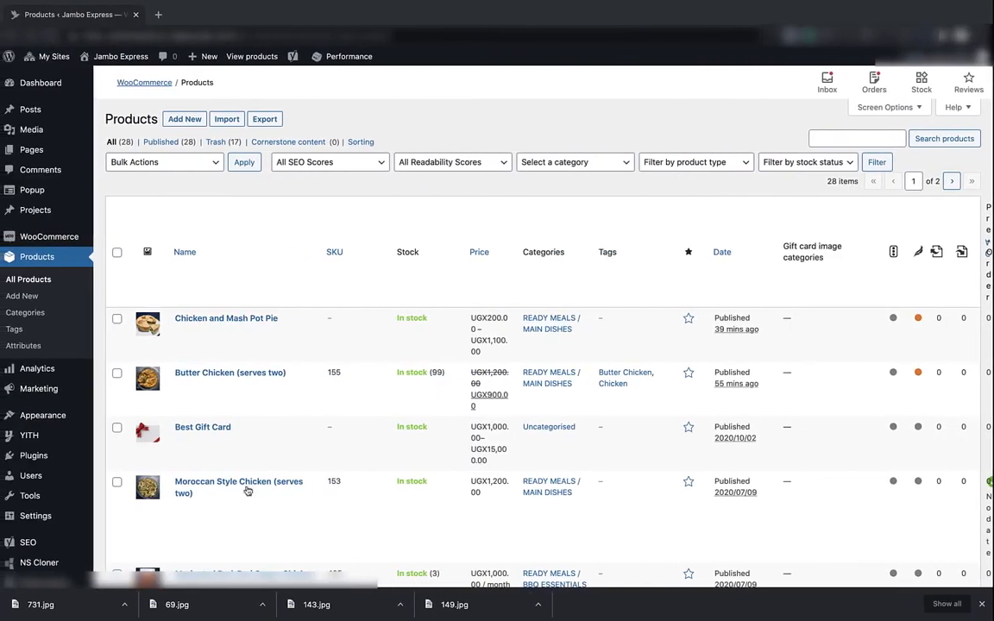
{"action": "left_click", "coordinate": [128, 132]}
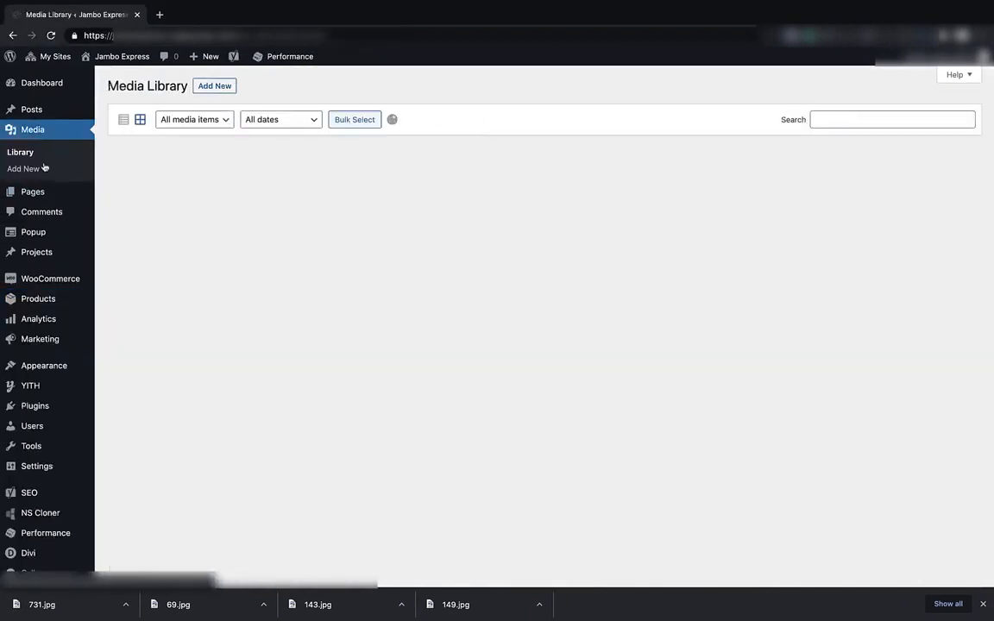
{"action": "left_click", "coordinate": [212, 86]}
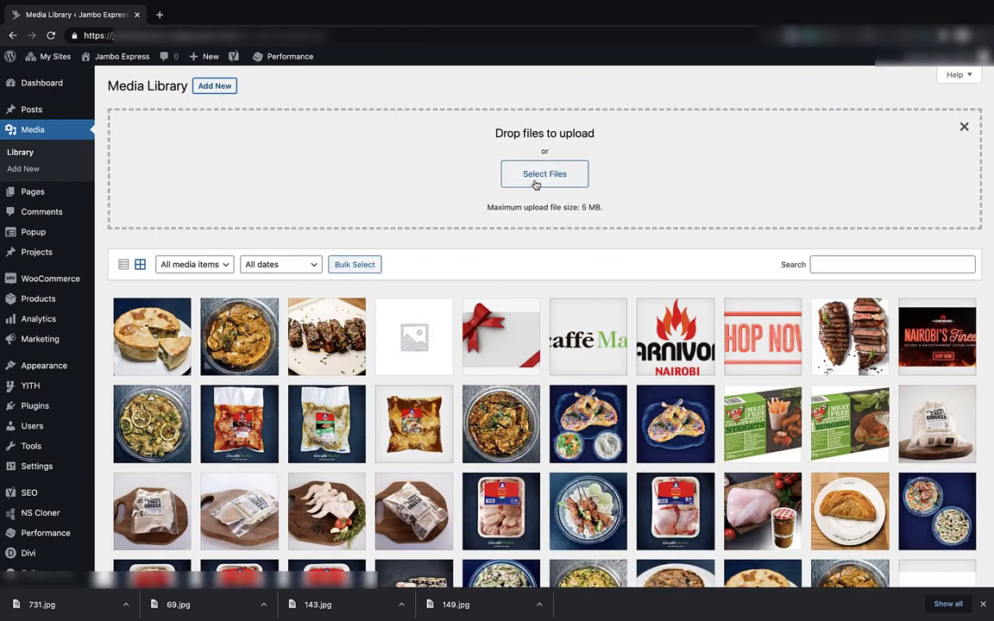
{"action": "left_click", "coordinate": [31, 170]}
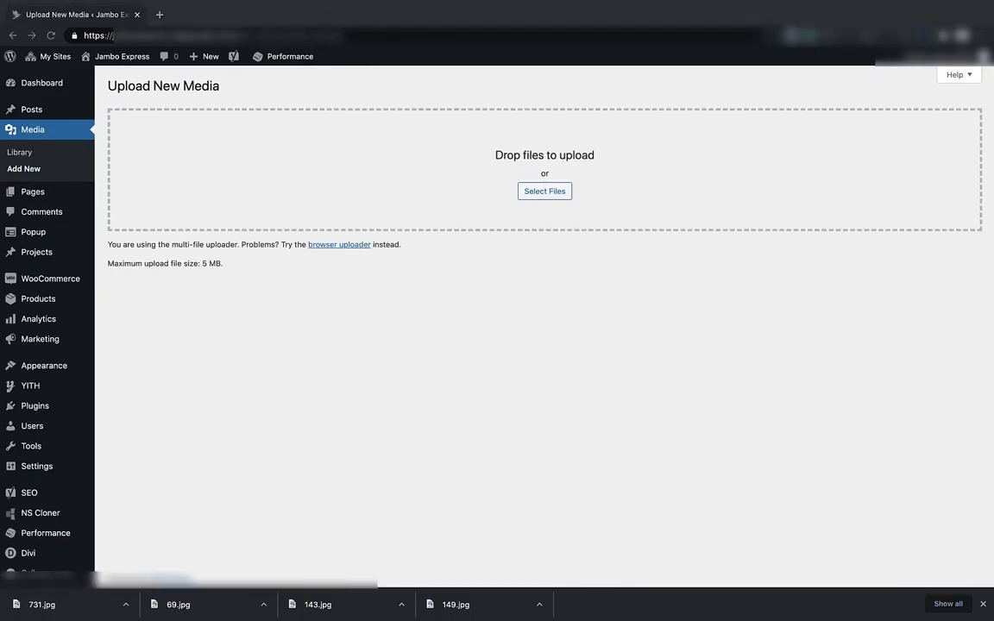
Upload the image files 69.jpg, 143.jpg and 149.jpg from Finder to the media library
{"action": "key", "text": "ctrl+Right"}
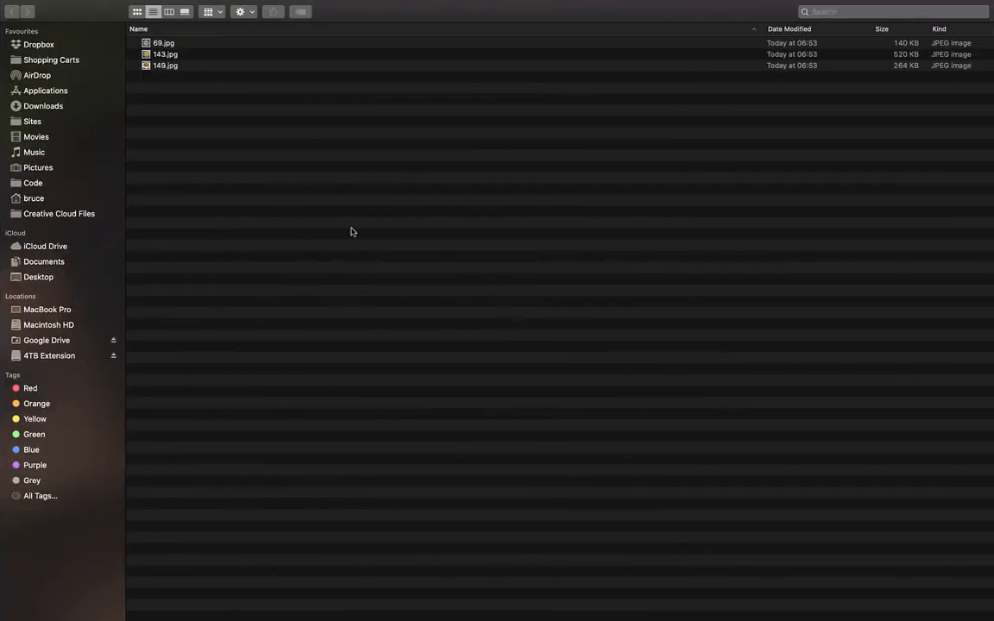
{"action": "left_click", "coordinate": [195, 57]}
{"action": "left_click", "coordinate": [193, 67]}
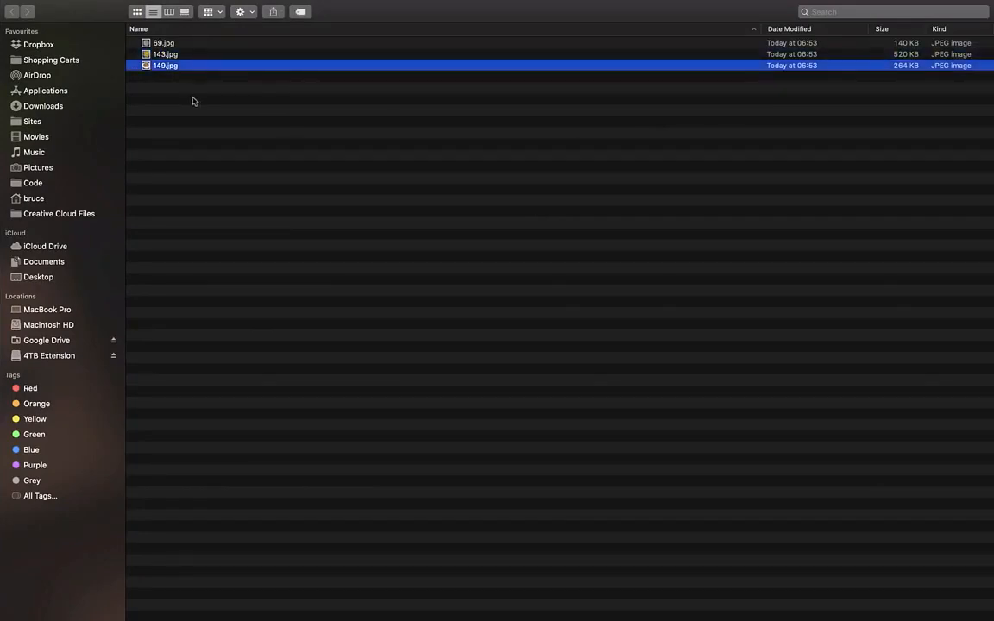
{"action": "left_click", "coordinate": [194, 101]}
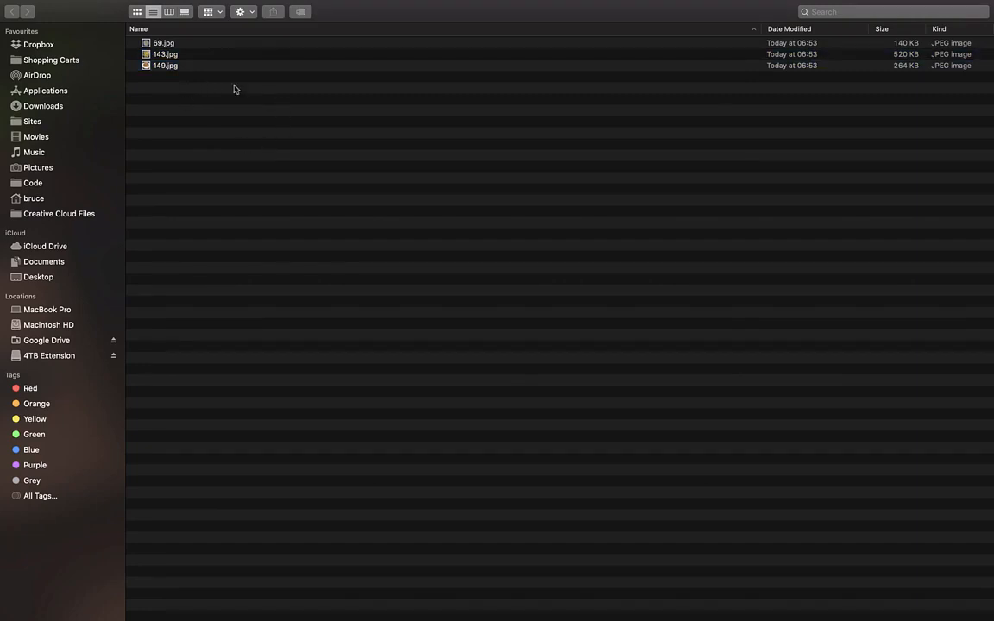
{"action": "key", "text": "ctrl+Left"}
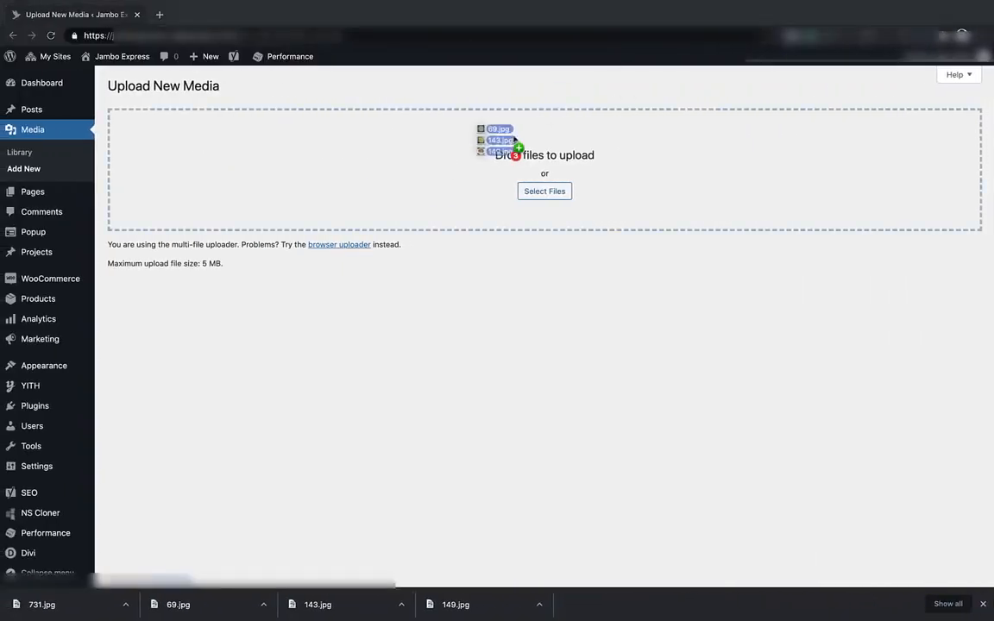
{"action": "left_click_drag", "start_coordinate": [515, 140], "coordinate": [514, 142]}
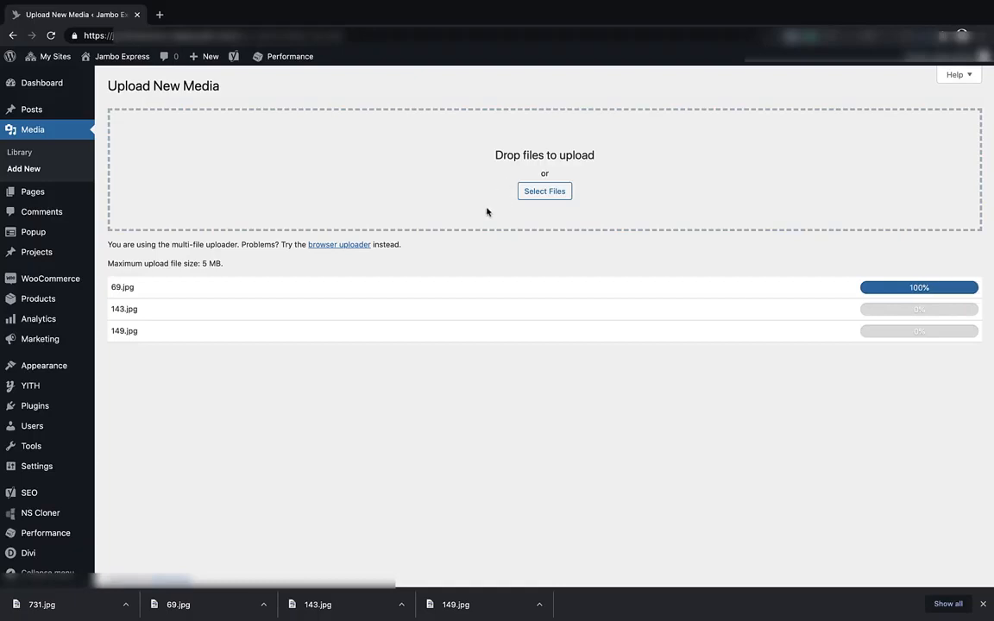
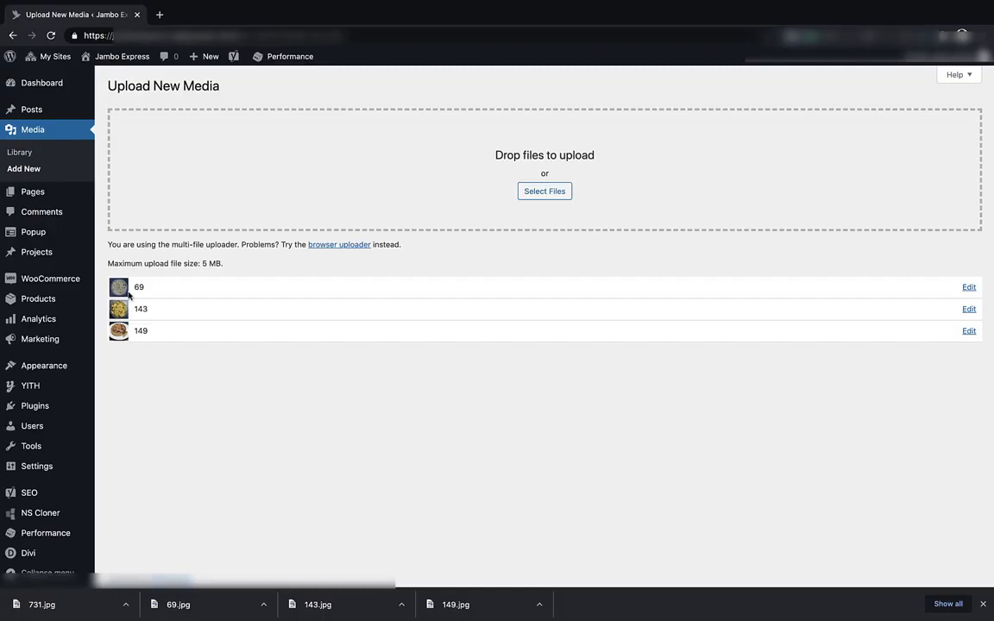
Open the edit pages of images 69, 143 and 149 in separate tabs and inspect each file URL
{"action": "left_click", "coordinate": [969, 287]}
{"action": "left_click", "coordinate": [969, 310]}
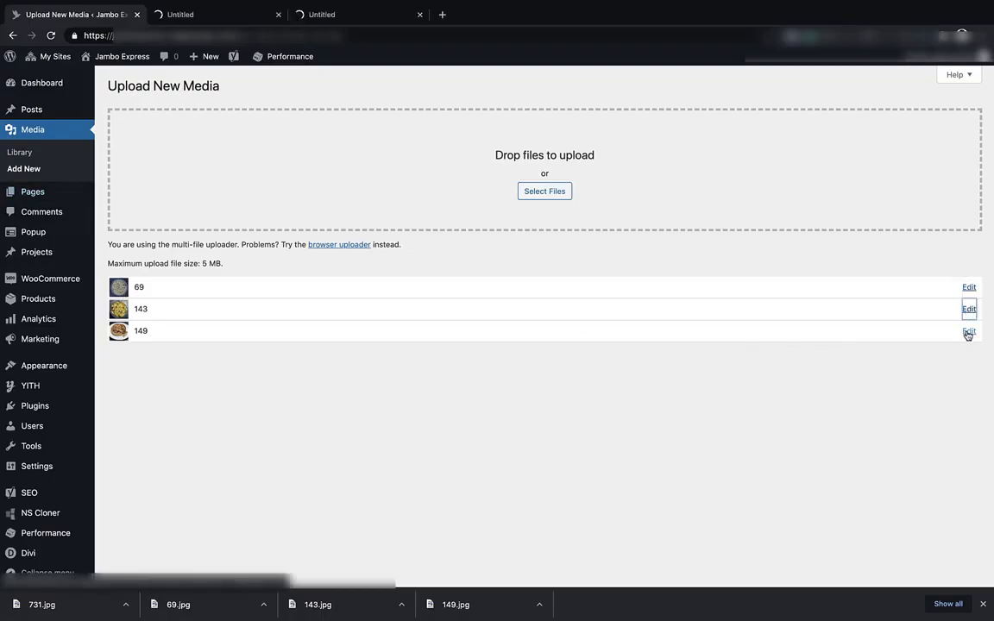
{"action": "left_click", "coordinate": [968, 332]}
{"action": "left_click", "coordinate": [220, 15]}
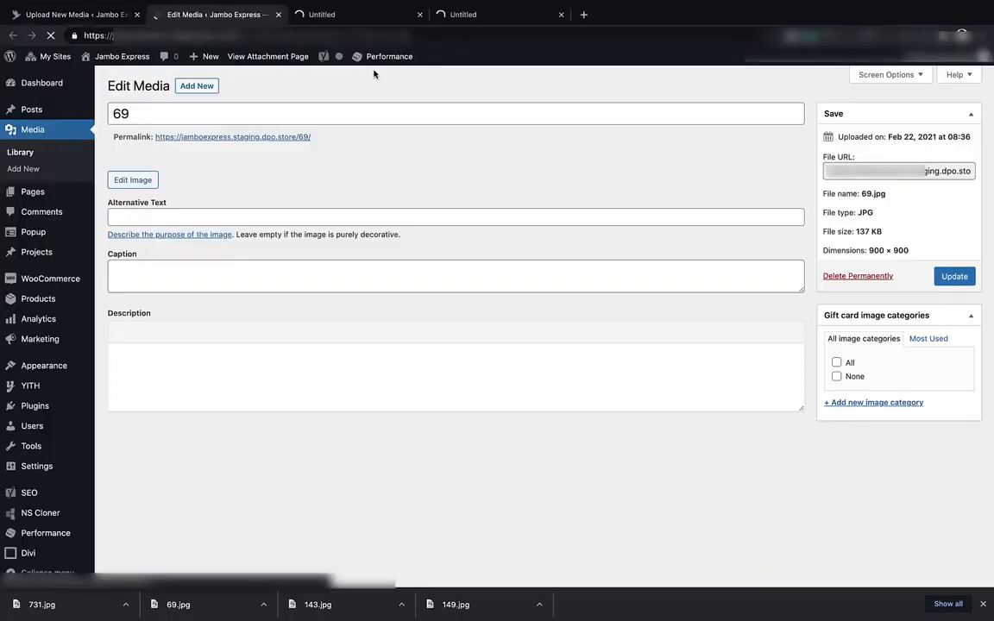
{"action": "key", "text": "super+a"}
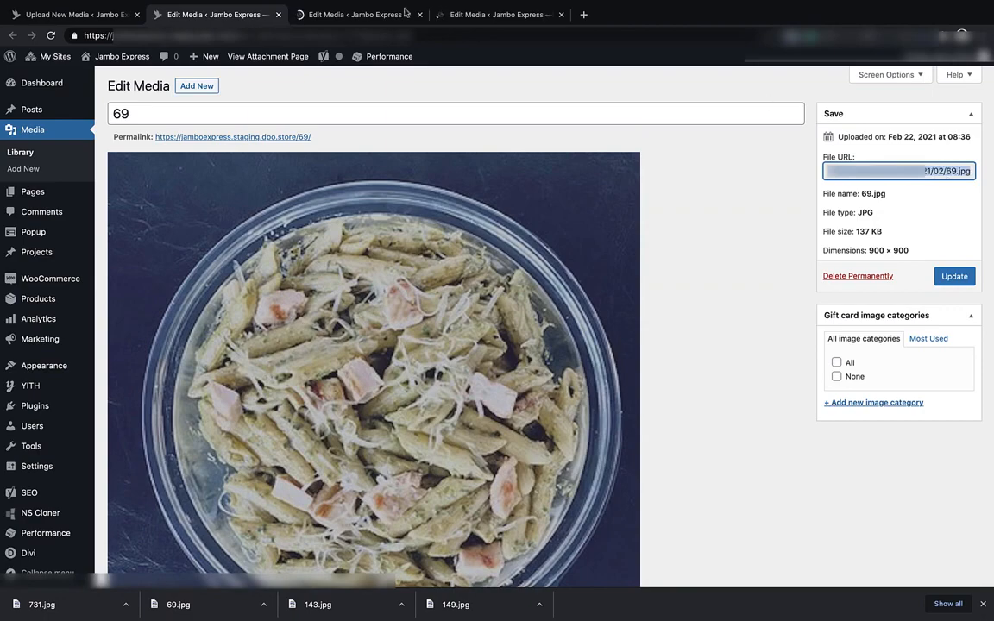
{"action": "left_click", "coordinate": [370, 15]}
{"action": "left_click", "coordinate": [958, 171]}
{"action": "key", "text": "super+a"}
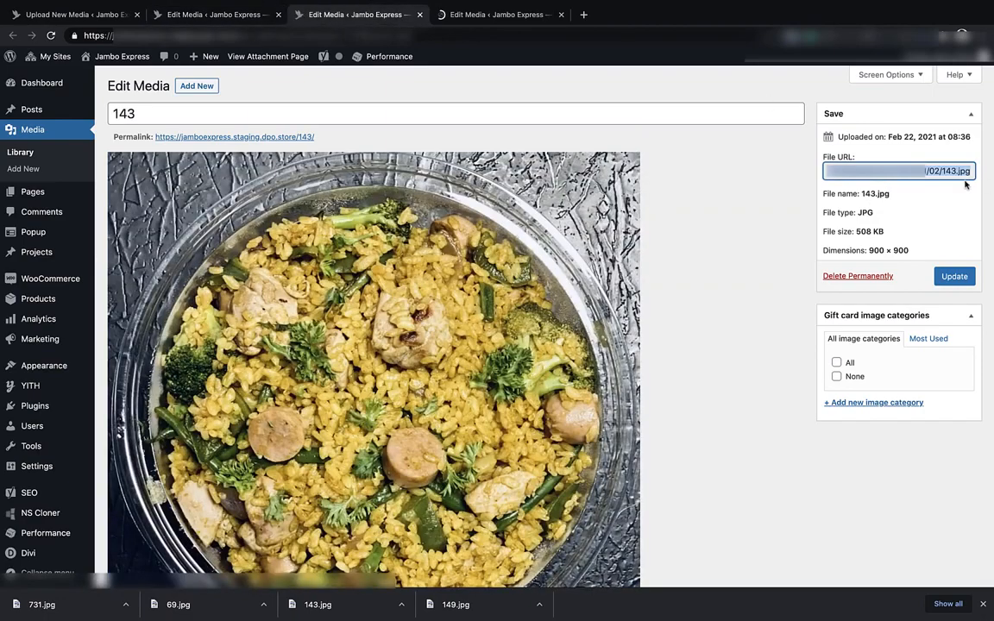
{"action": "left_click", "coordinate": [453, 18]}
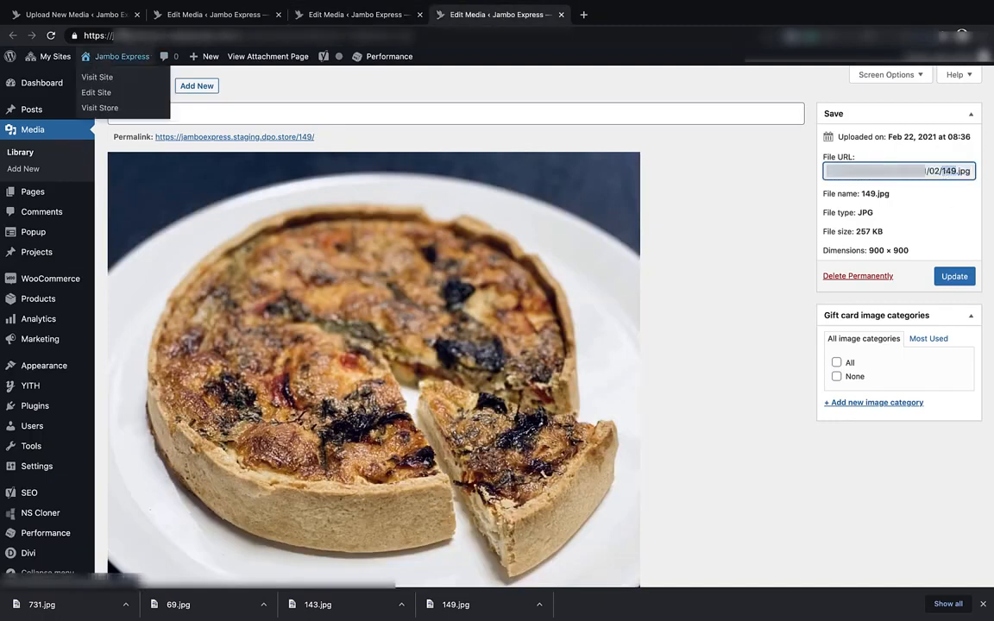
Upload 69.jpg a second time and open the duplicate's edit page in a new tab
{"action": "left_click", "coordinate": [119, 19]}
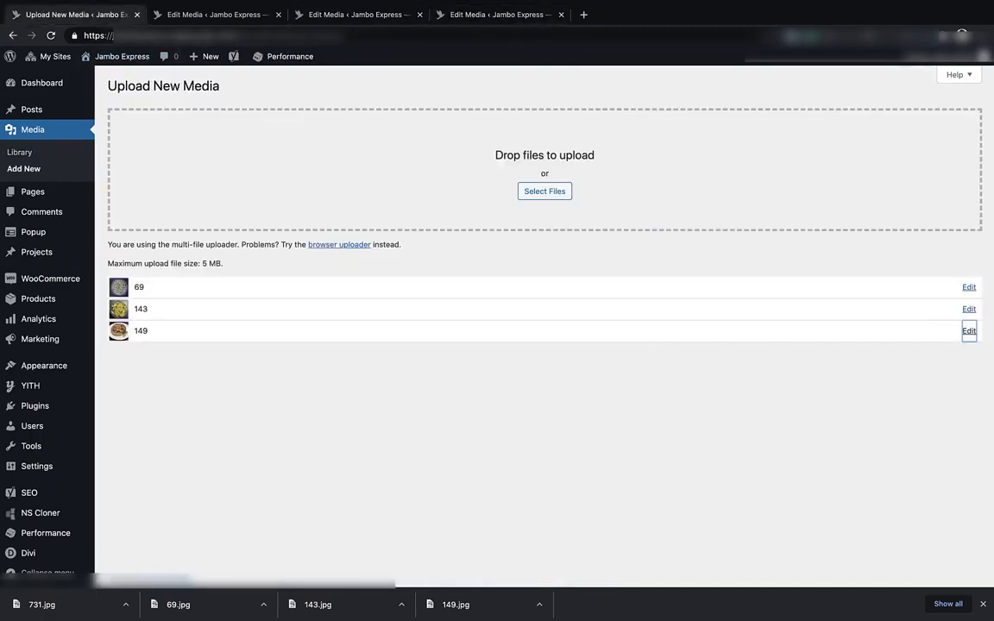
{"action": "left_click_drag", "start_coordinate": [897, 1], "coordinate": [742, 147]}
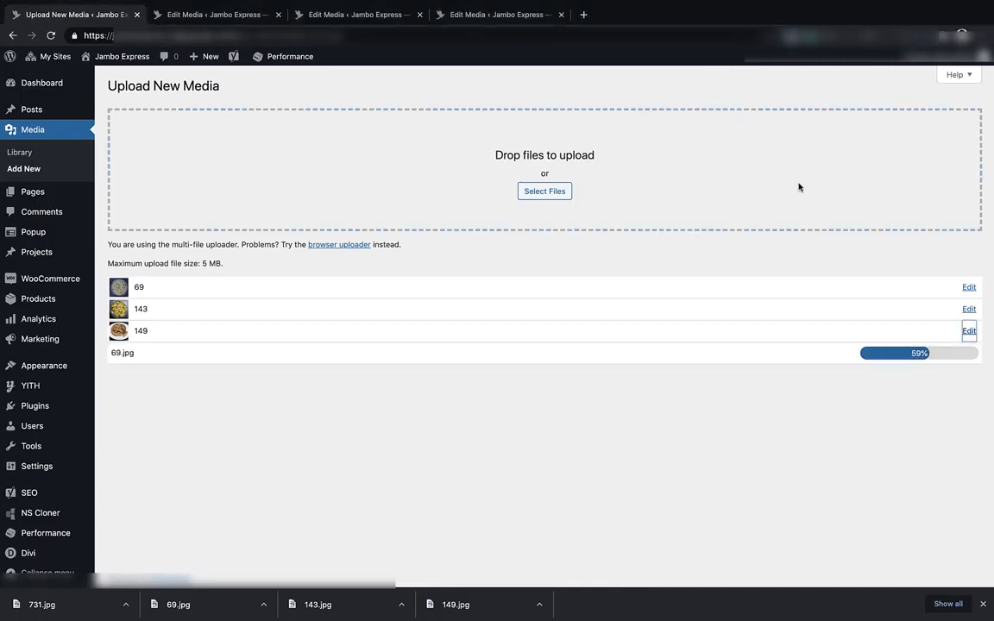
{"action": "middle_click", "coordinate": [969, 353]}
{"action": "left_click", "coordinate": [661, 17]}
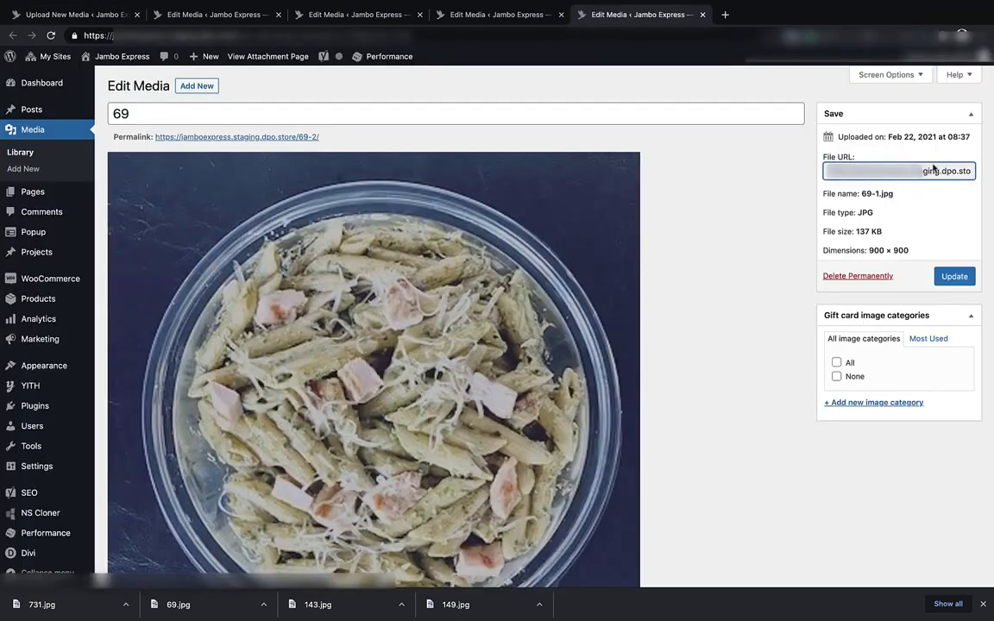
Check the duplicate image's file URL and file name, and permanently delete 69-1.jpg from the media library
{"action": "left_click", "coordinate": [906, 170]}
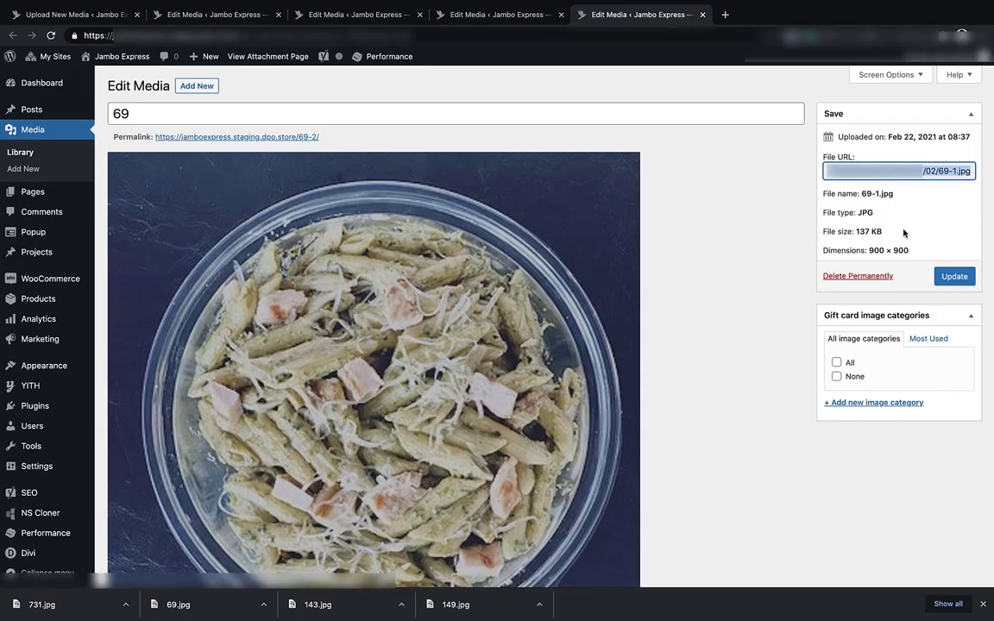
{"action": "left_click", "coordinate": [864, 194]}
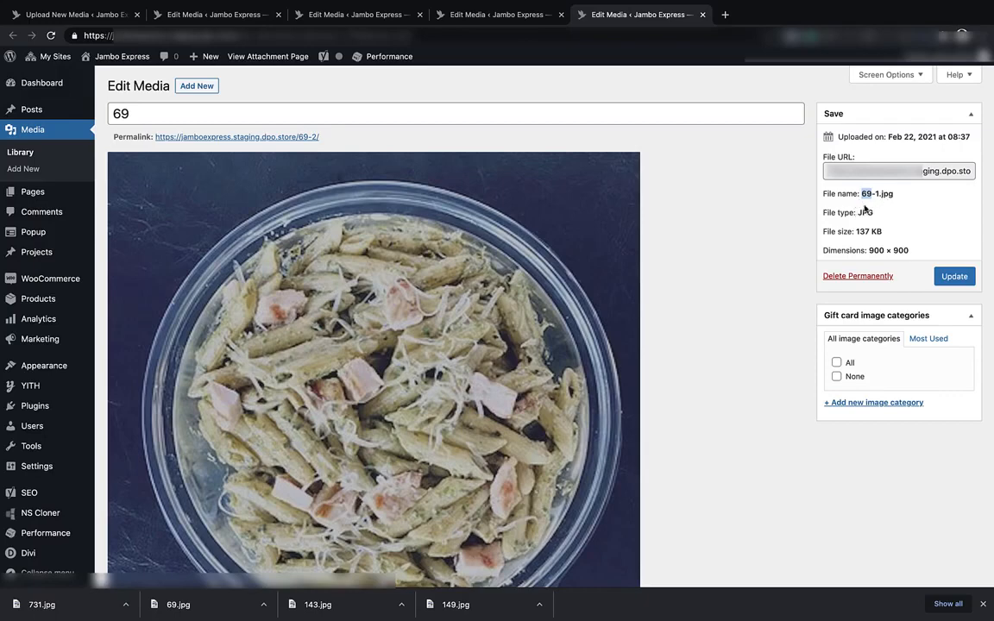
{"action": "left_click", "coordinate": [877, 277]}
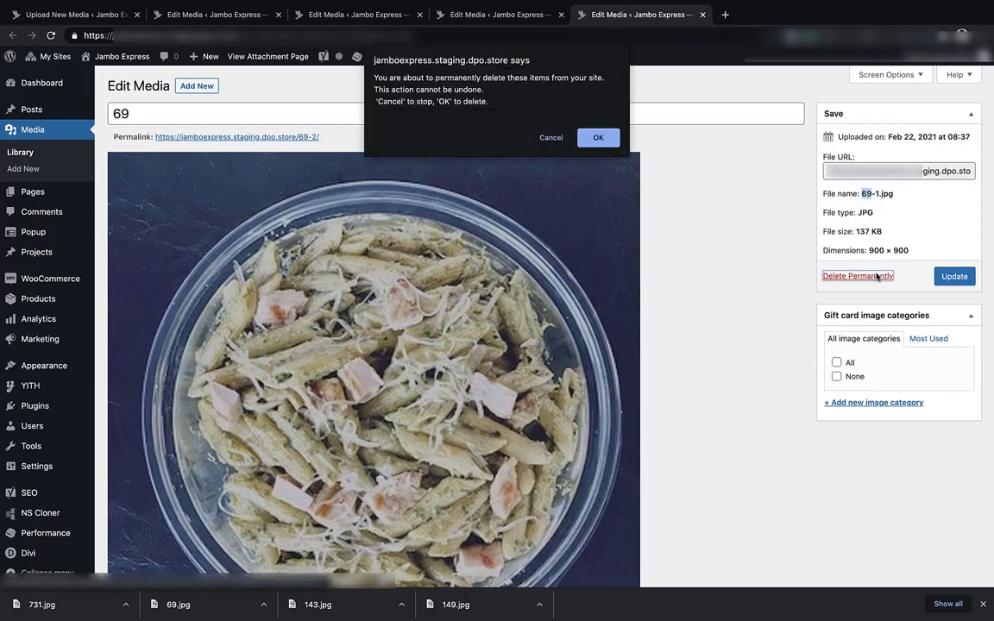
{"action": "left_click", "coordinate": [596, 137]}
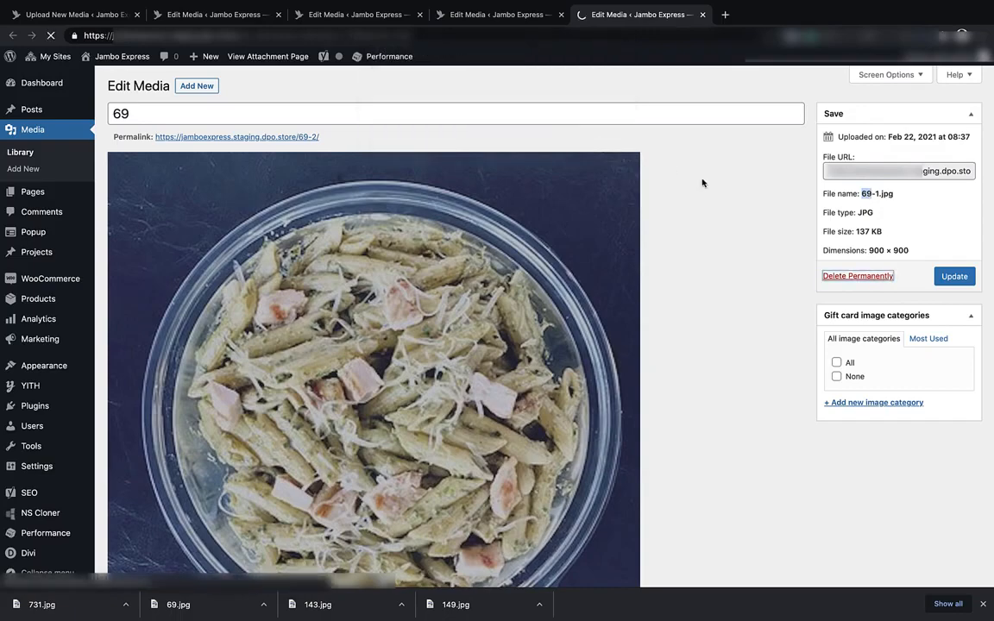
Close the image edit tabs and open the list of all products
{"action": "key", "text": "super+w"}
{"action": "key", "text": "super+w"}
{"action": "key", "text": "super+w"}
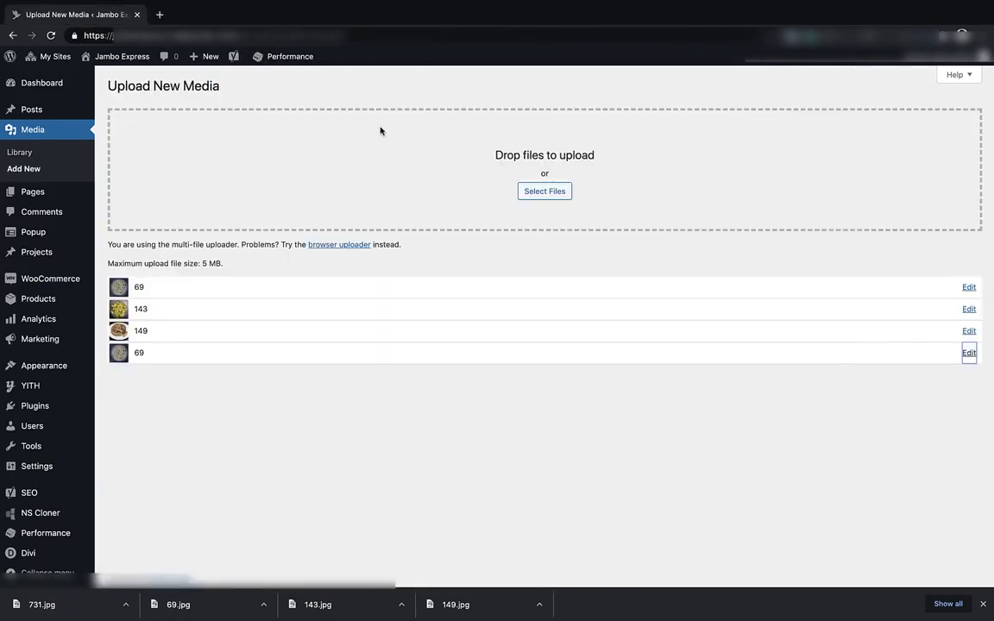
{"action": "key", "text": "super+w"}
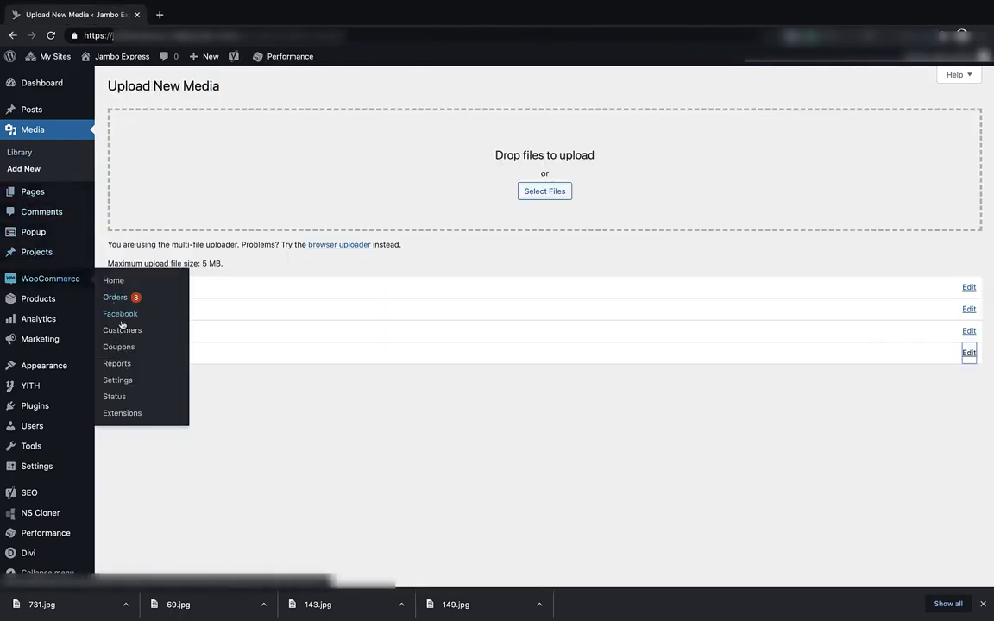
{"action": "mouse_move", "coordinate": [69, 302]}
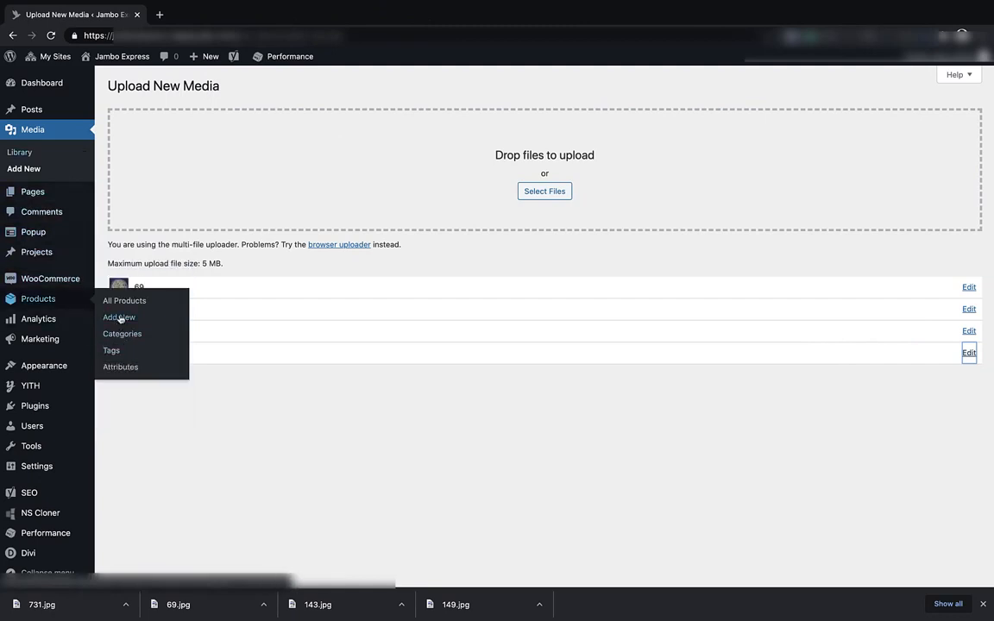
{"action": "left_click", "coordinate": [123, 308]}
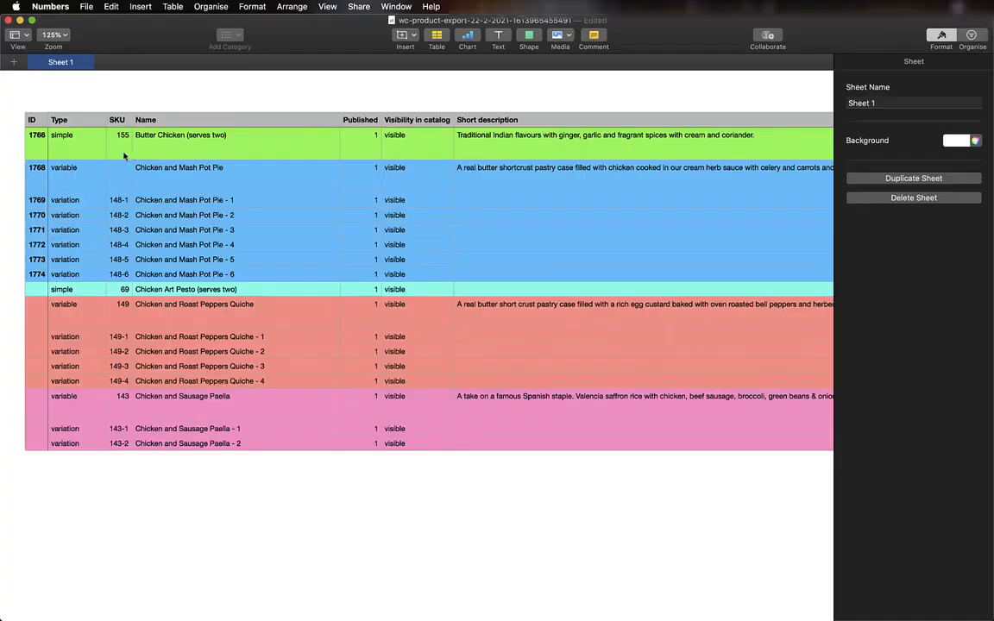
In the Numbers spreadsheet, delete rows 2 to 9 holding the Butter Chicken and Chicken and Mash Pot Pie products
{"action": "left_click", "coordinate": [123, 155]}
{"action": "left_click", "coordinate": [13, 143]}
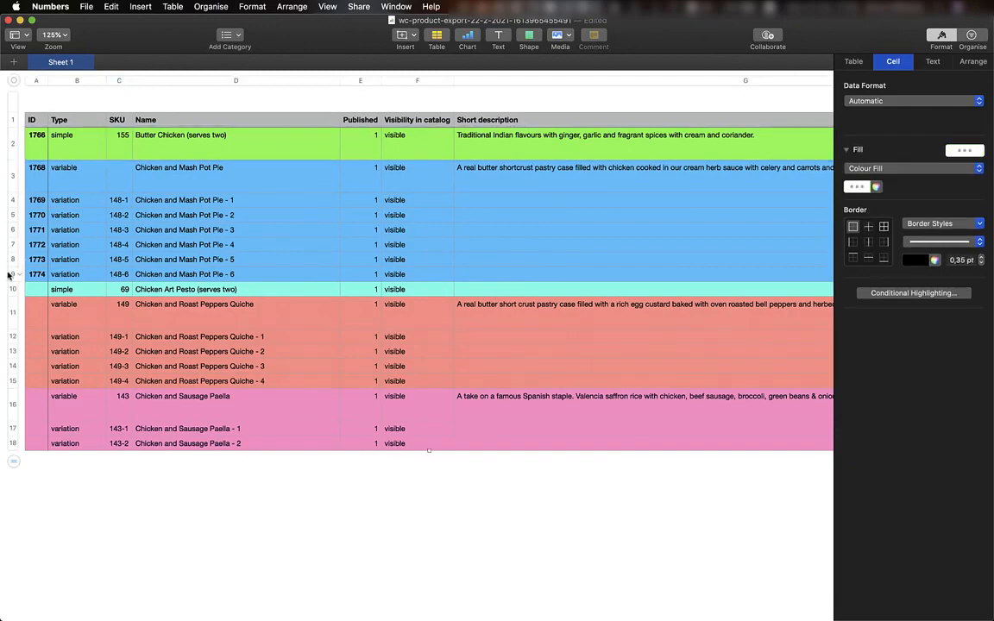
{"action": "left_click_drag", "start_coordinate": [12, 274], "coordinate": [14, 144]}
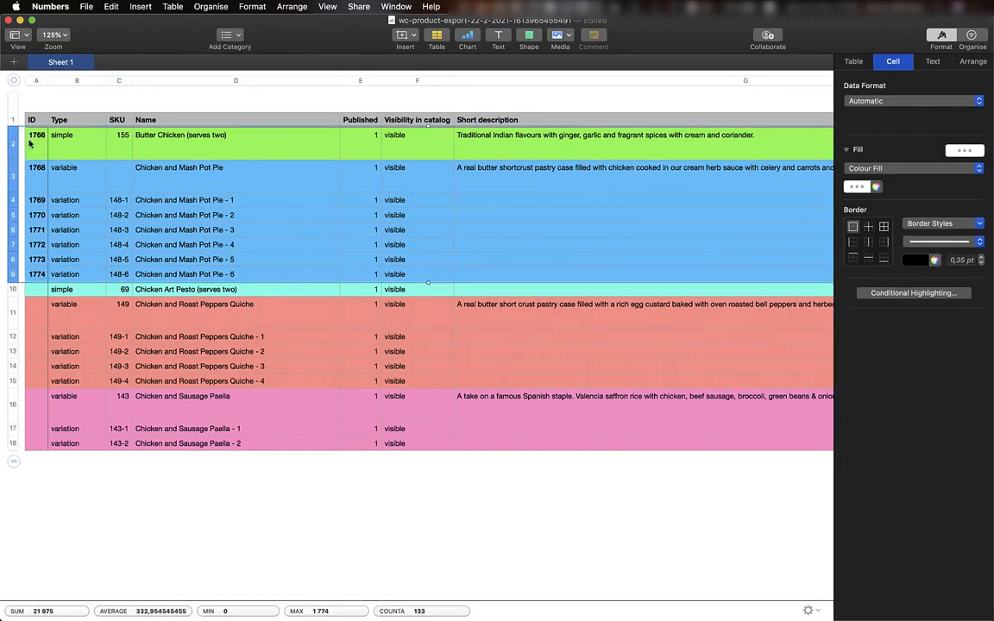
{"action": "right_click", "coordinate": [13, 142]}
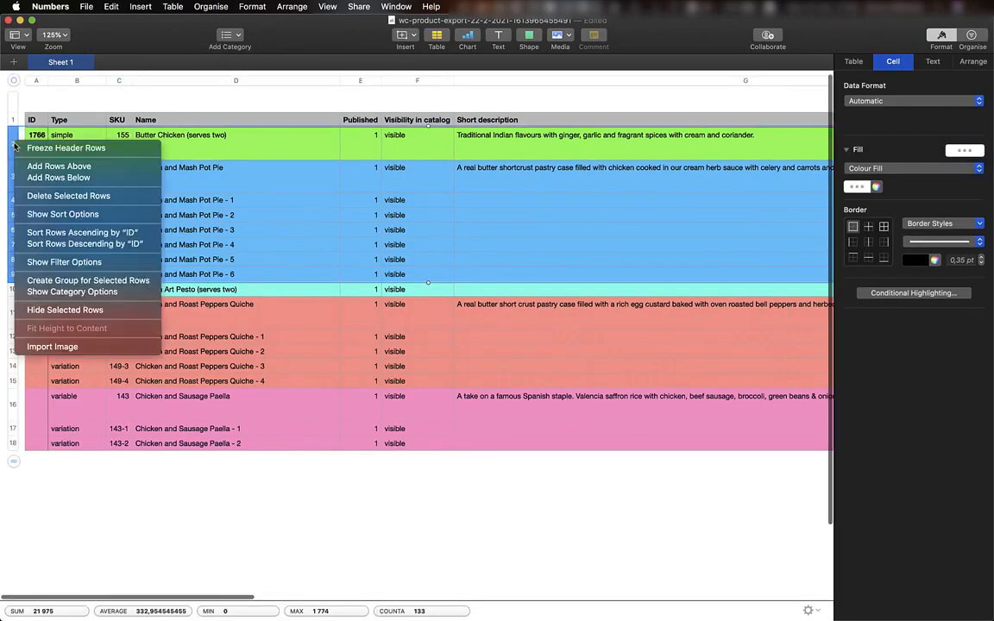
{"action": "left_click", "coordinate": [69, 198]}
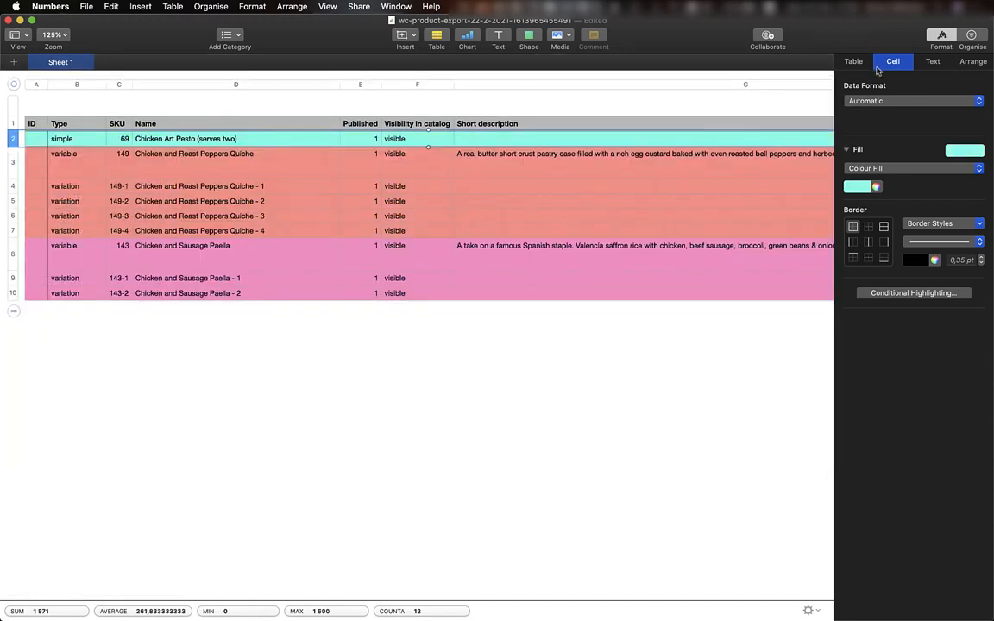
Hide the formatting sidebar and export the spreadsheet as a CSV file with Unicode (UTF-8) encoding
{"action": "key", "text": "alt+super+i"}
{"action": "left_click", "coordinate": [90, 7]}
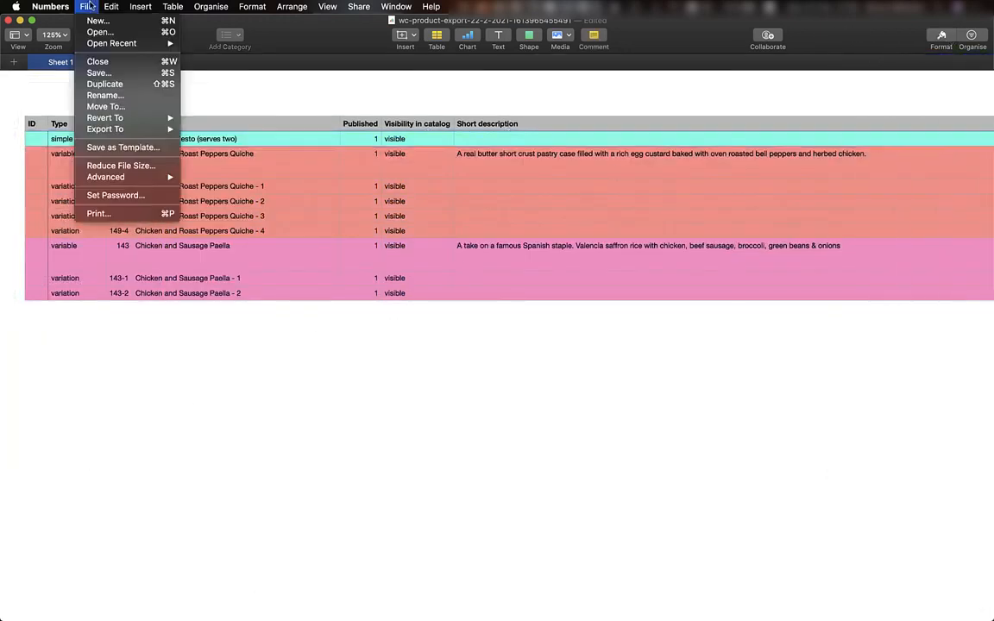
{"action": "mouse_move", "coordinate": [162, 130]}
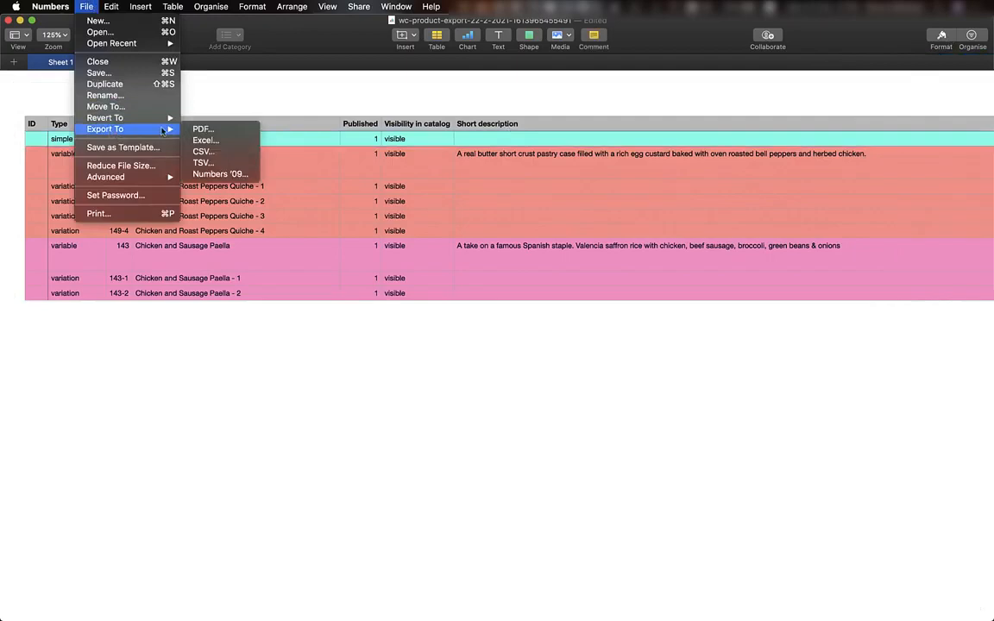
{"action": "left_click", "coordinate": [204, 151]}
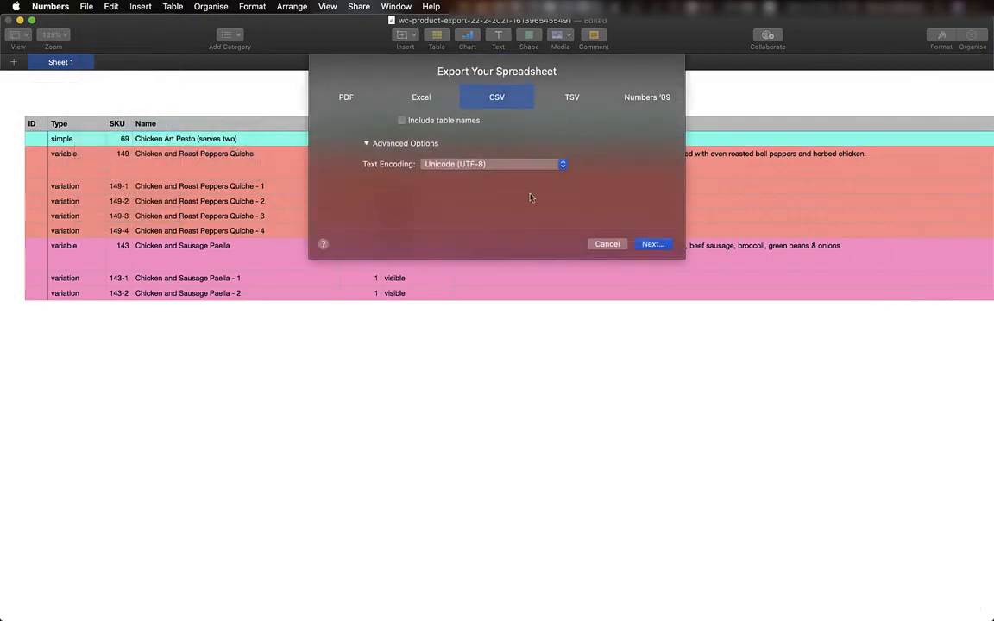
{"action": "left_click", "coordinate": [648, 244]}
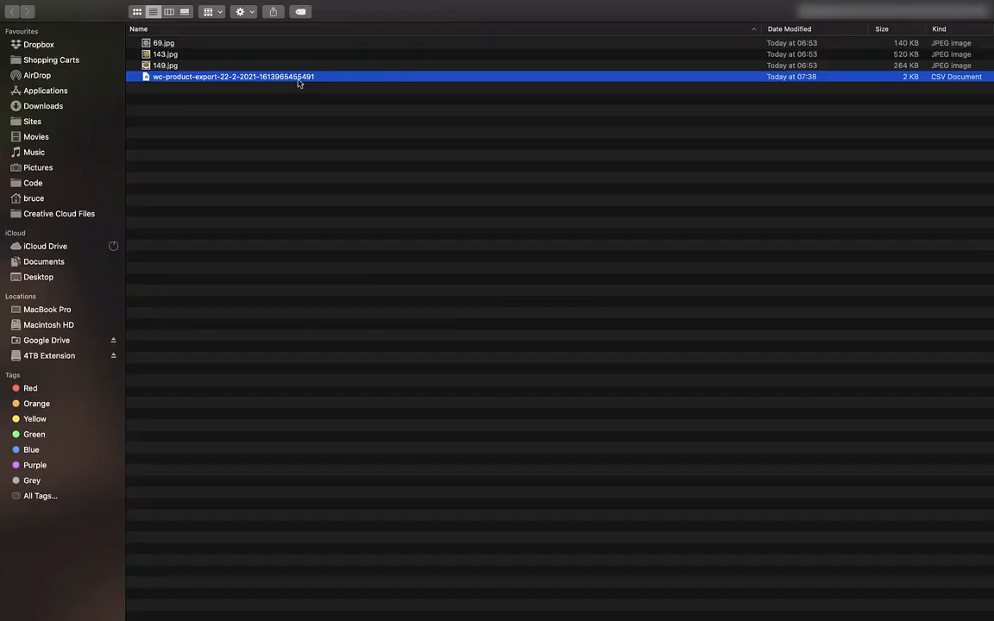
{"action": "right_click", "coordinate": [300, 80]}
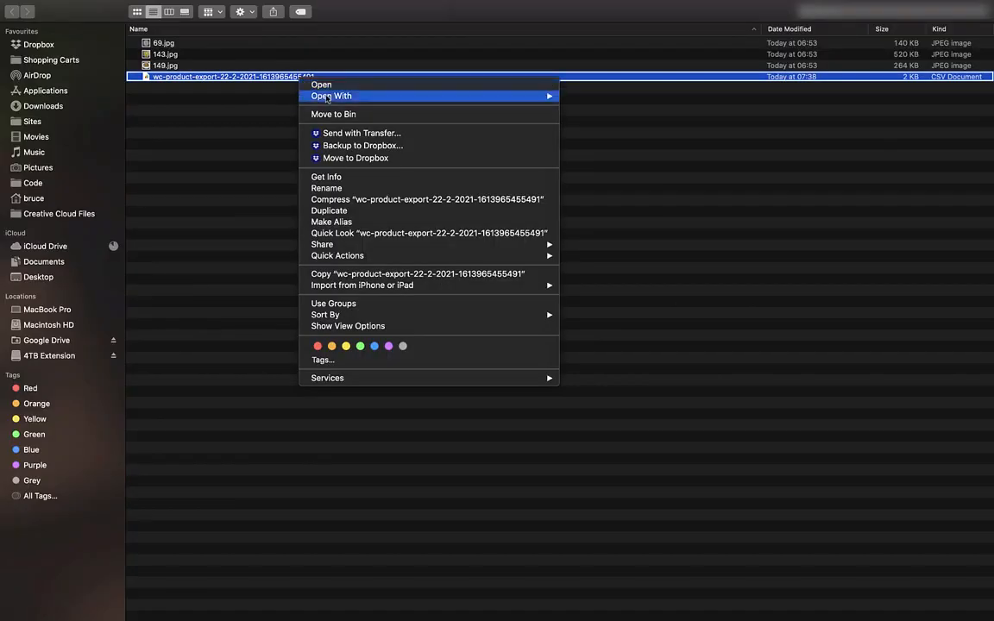
{"action": "left_click", "coordinate": [244, 86]}
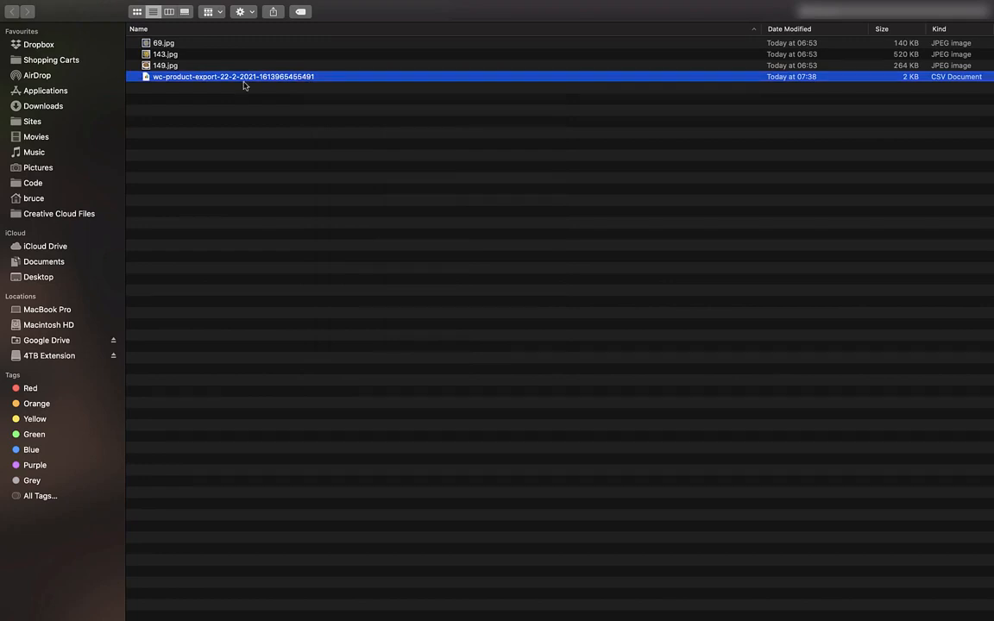
{"action": "right_click", "coordinate": [245, 86]}
{"action": "mouse_move", "coordinate": [384, 97]}
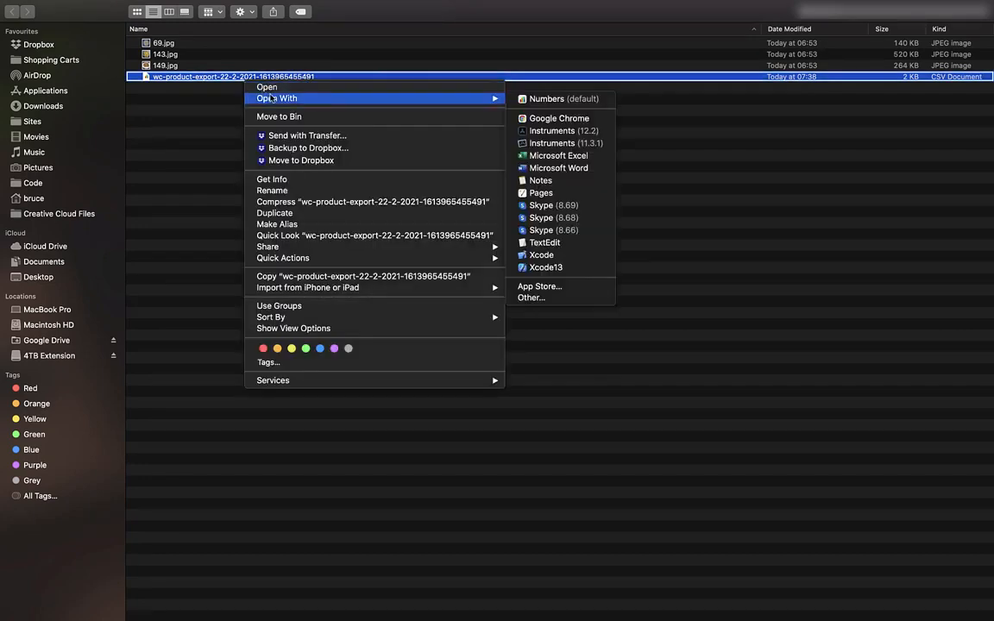
{"action": "left_click", "coordinate": [542, 243]}
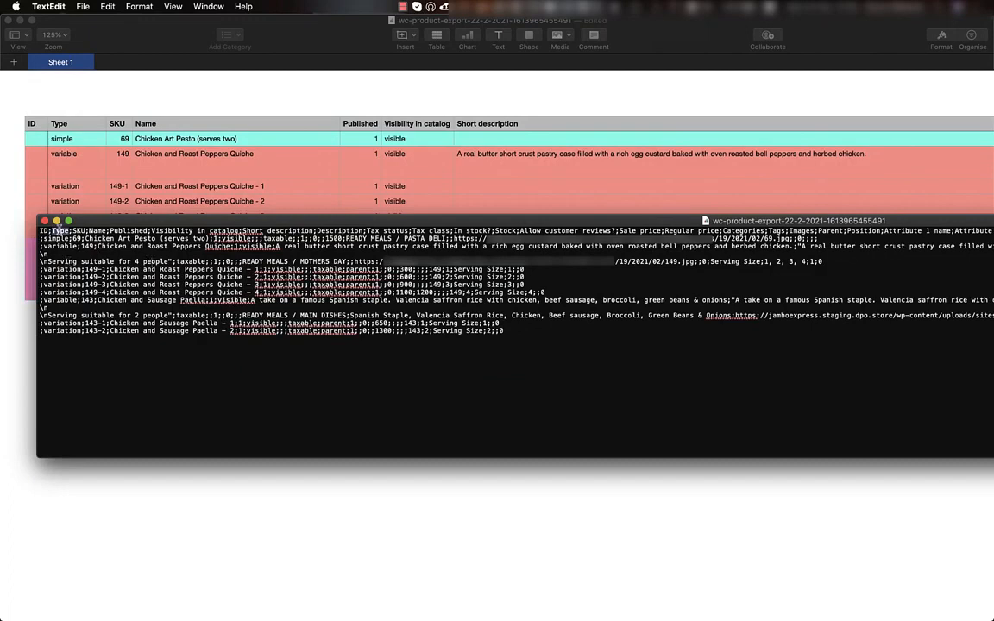
Examine the header line and the lines of each product and its variations in the exported CSV text
{"action": "triple_click", "coordinate": [40, 230]}
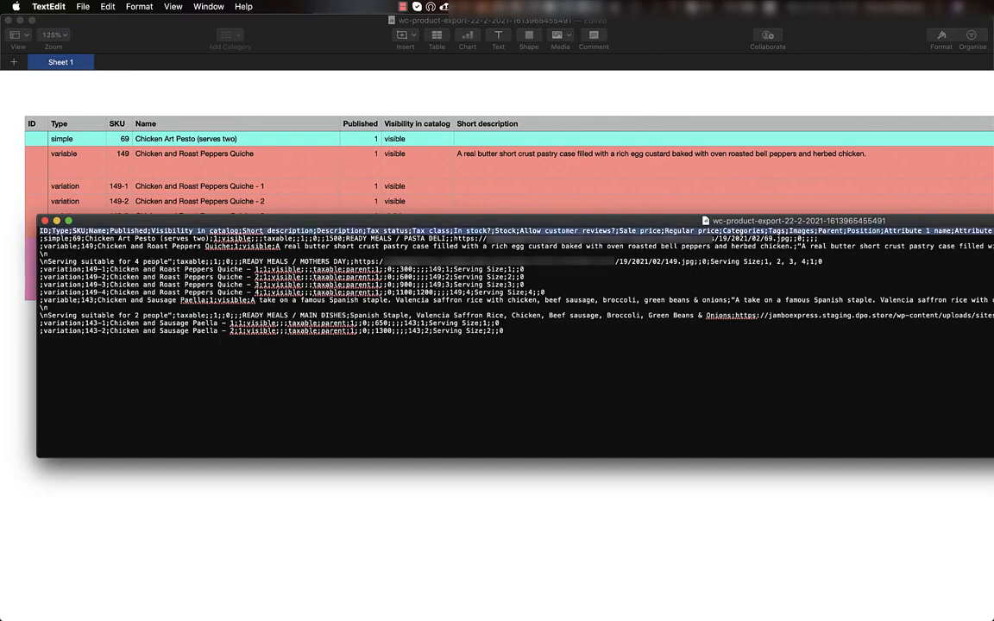
{"action": "left_click", "coordinate": [40, 238]}
{"action": "key", "text": "shift+Down"}
{"action": "key", "text": "Right"}
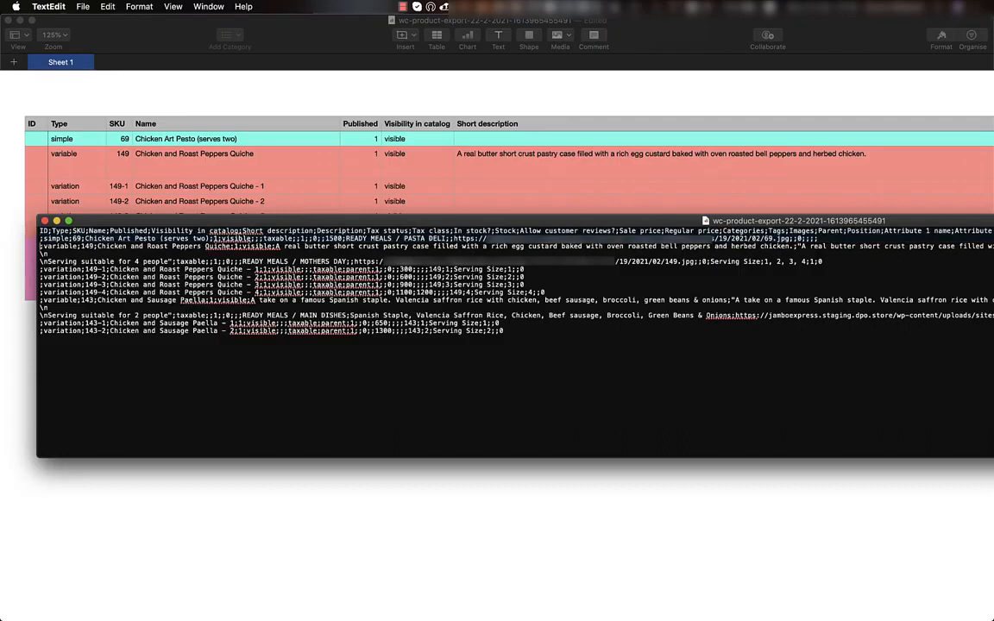
{"action": "key", "text": "shift+Down"}
{"action": "key", "text": "shift+Down"}
{"action": "key", "text": "shift+Down"}
{"action": "key", "text": "Right"}
{"action": "key", "text": "shift+Down"}
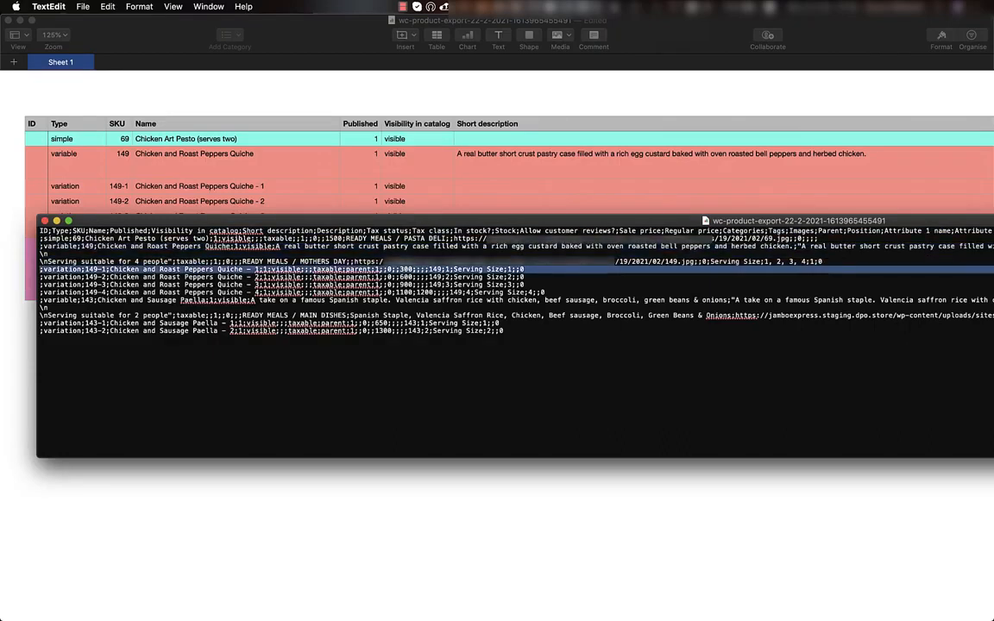
{"action": "key", "text": "shift+Down"}
{"action": "key", "text": "shift+Down"}
{"action": "key", "text": "shift+Down"}
{"action": "key", "text": "Right"}
{"action": "key", "text": "shift+Down"}
{"action": "key", "text": "shift+Down"}
{"action": "key", "text": "shift+Down"}
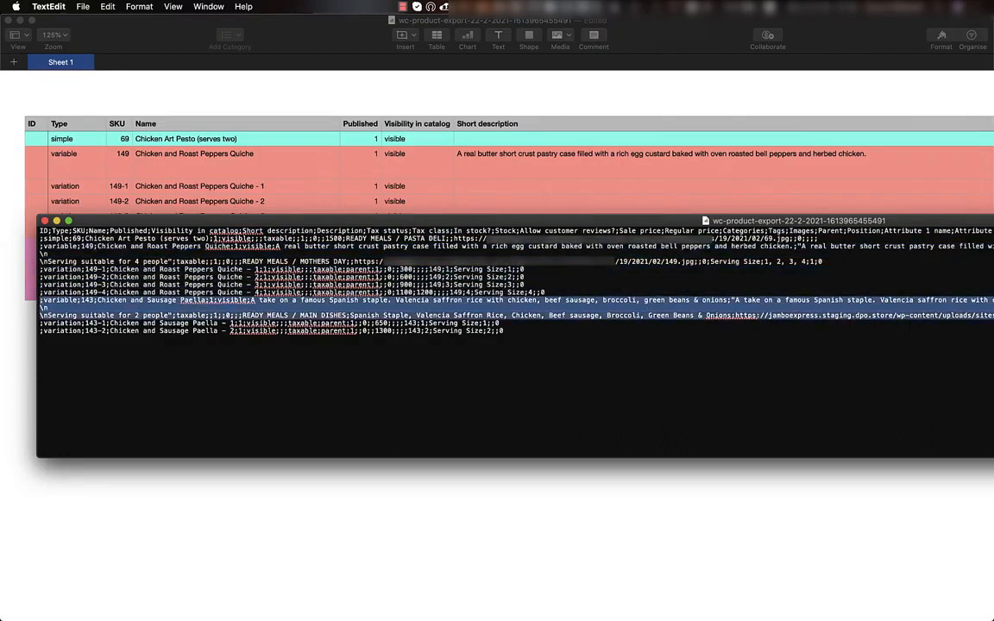
{"action": "key", "text": "Right"}
{"action": "key", "text": "shift+Down"}
{"action": "key", "text": "shift+Down"}
{"action": "left_click", "coordinate": [95, 359]}
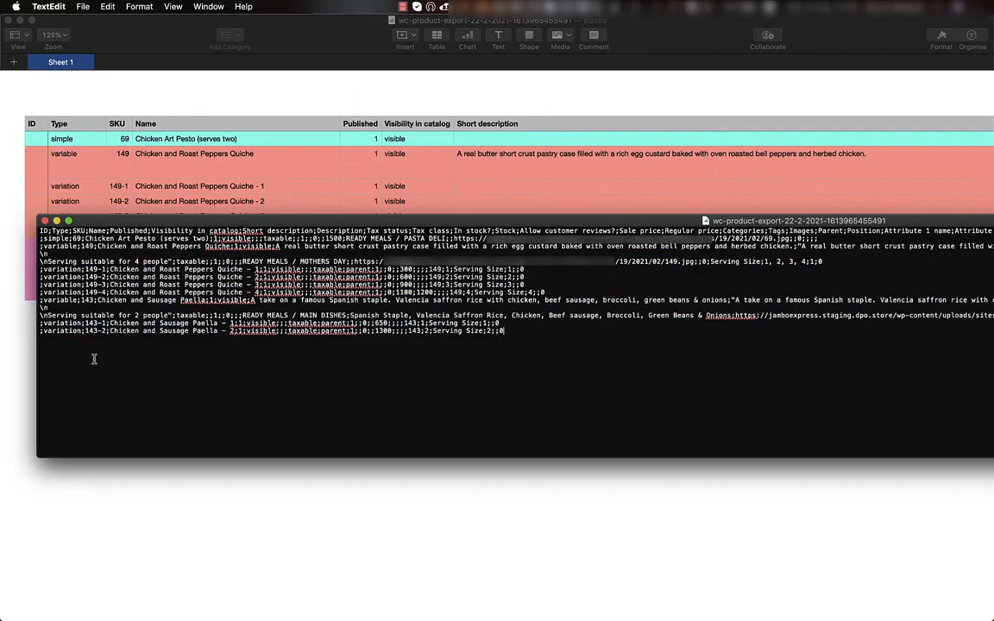
In the WooCommerce product importer, choose the exported CSV from the uploads folder, and close its TextEdit window
{"action": "key", "text": "ctrl+Left"}
{"action": "key", "text": "ctrl+Left"}
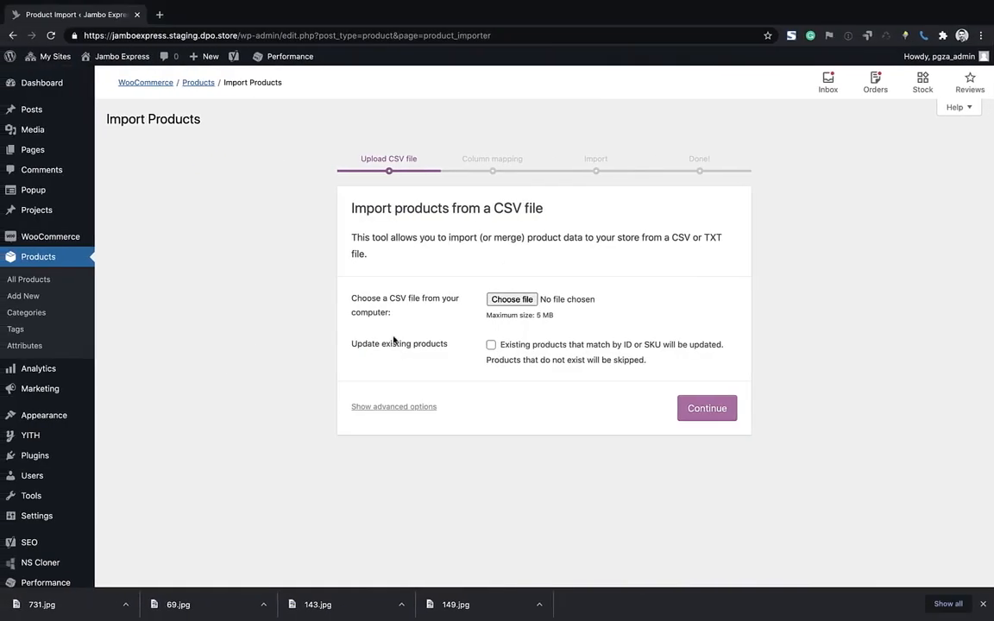
{"action": "left_click", "coordinate": [511, 300]}
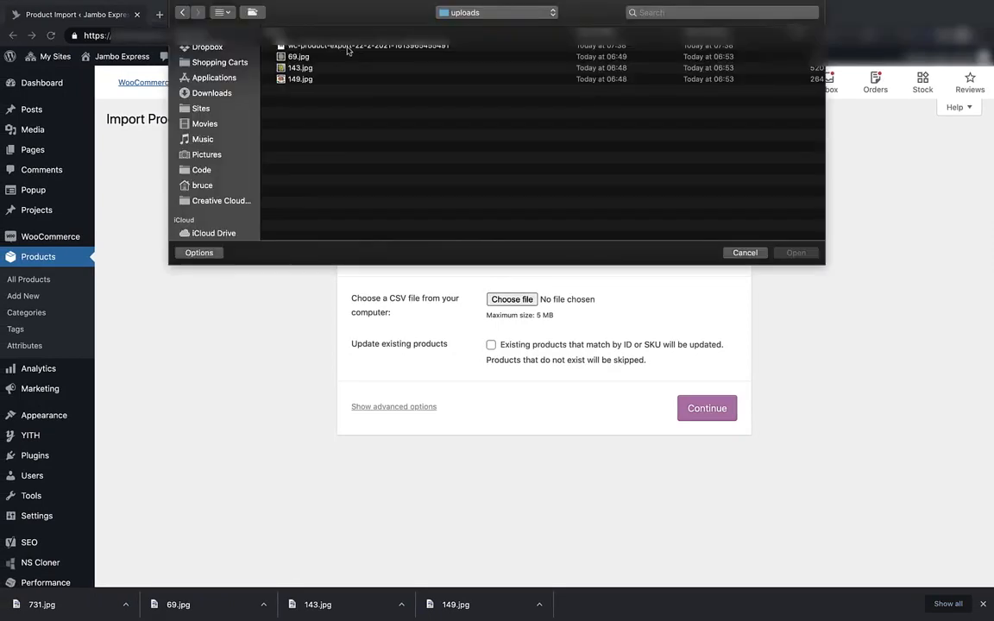
{"action": "left_click", "coordinate": [348, 47]}
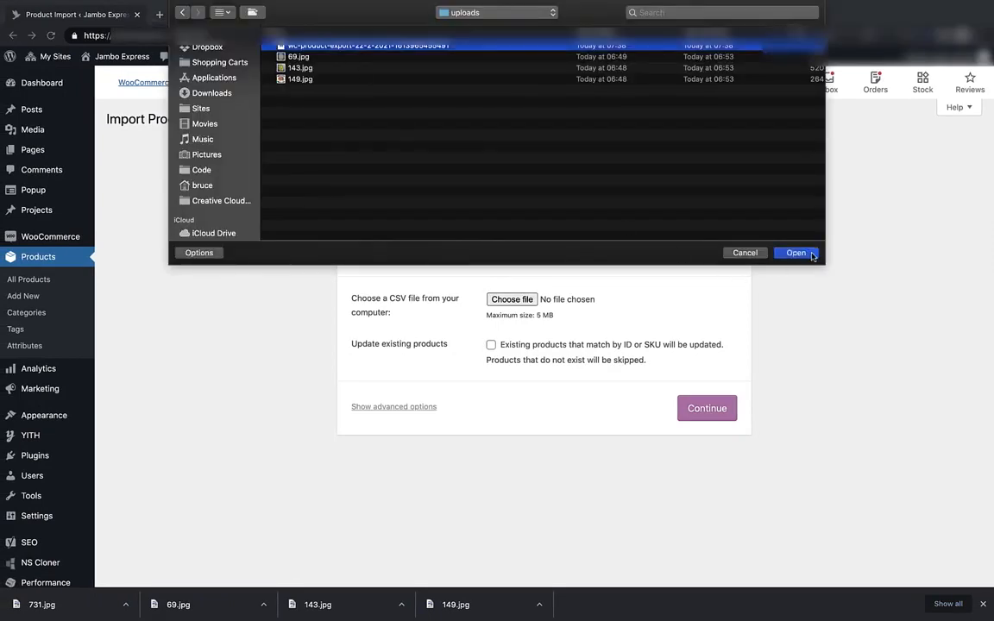
{"action": "left_click", "coordinate": [811, 254]}
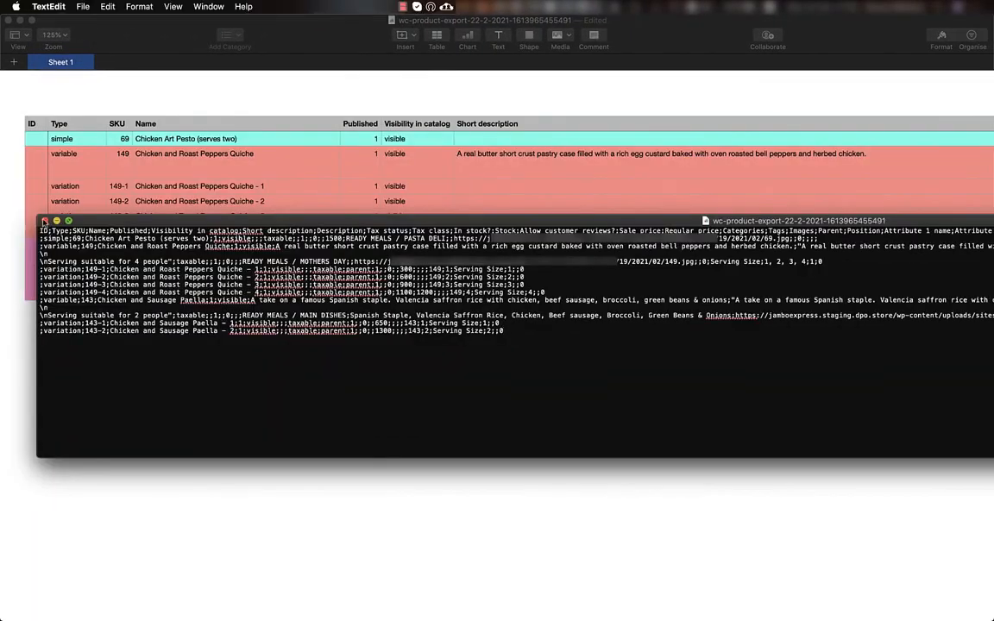
{"action": "left_click", "coordinate": [45, 221]}
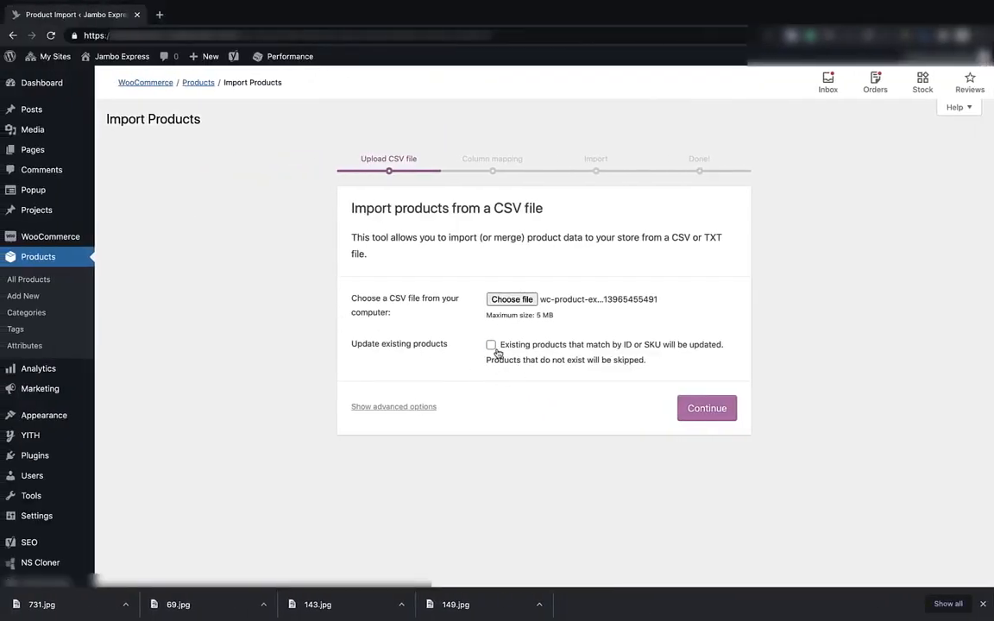
Set the CSV delimiter to a semicolon in the advanced import options, leave updating existing products off, and continue to column mapping
{"action": "left_click", "coordinate": [491, 345]}
{"action": "left_click", "coordinate": [406, 408]}
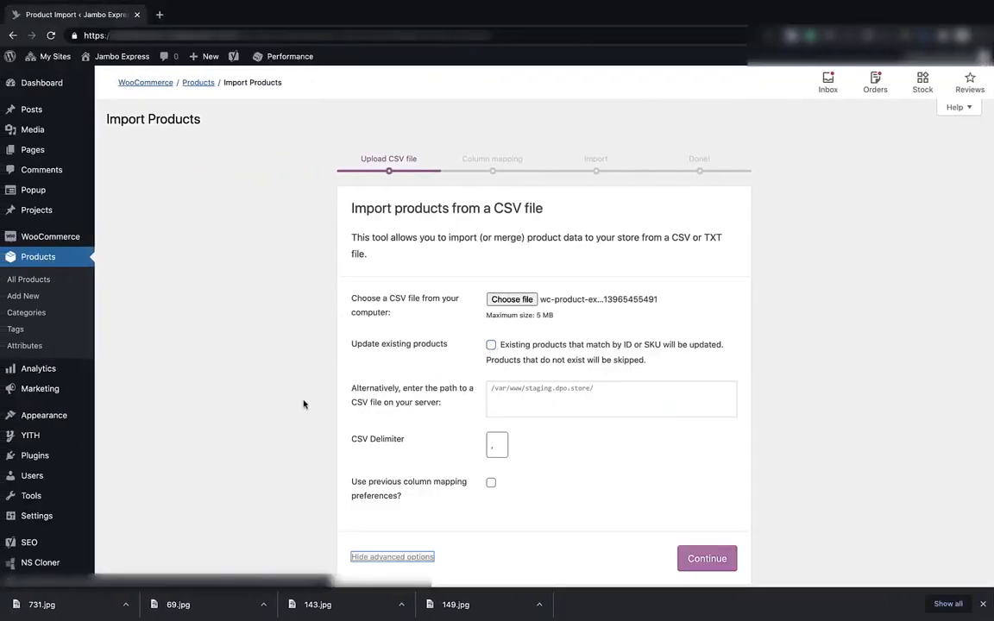
{"action": "scroll", "coordinate": [277, 406], "scroll_direction": "down", "scroll_amount": 2}
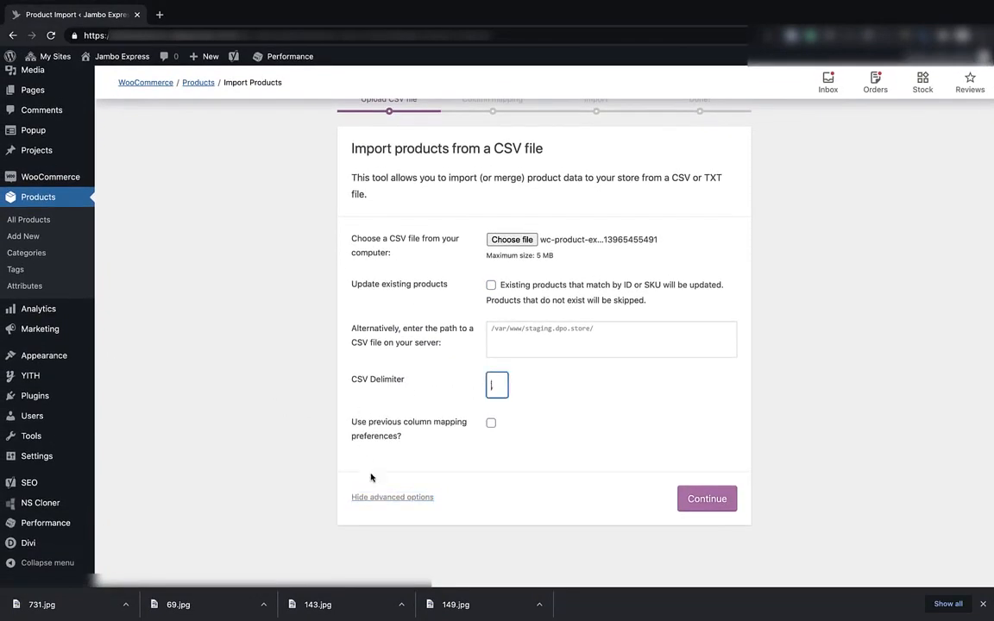
{"action": "left_click", "coordinate": [342, 393]}
{"action": "left_click", "coordinate": [503, 388]}
{"action": "left_click", "coordinate": [587, 400]}
{"action": "left_click", "coordinate": [492, 424]}
{"action": "left_click", "coordinate": [492, 424]}
{"action": "left_click", "coordinate": [706, 499]}
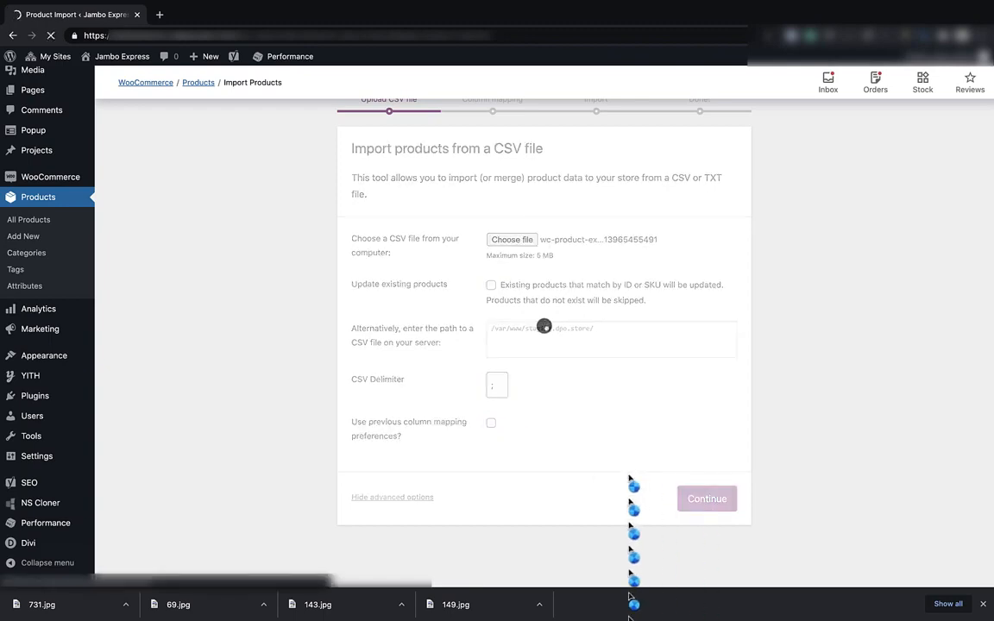
Check that each CSV column maps to its matching product field, from ID to Attribute 1 global, and run the importer
{"action": "scroll", "coordinate": [507, 380], "scroll_direction": "down", "scroll_amount": 5}
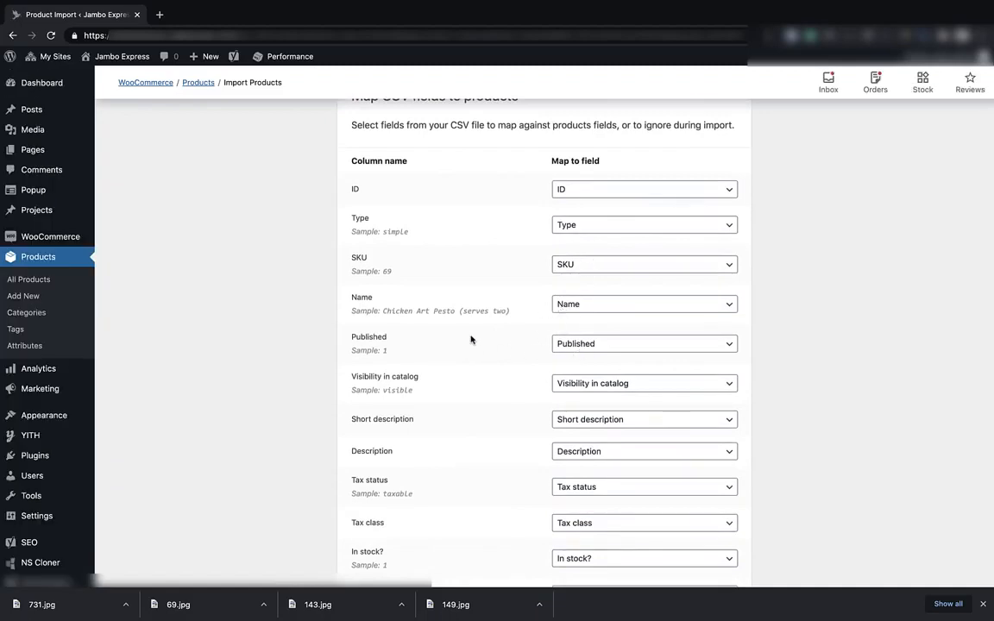
{"action": "scroll", "coordinate": [471, 339], "scroll_direction": "down", "scroll_amount": 2}
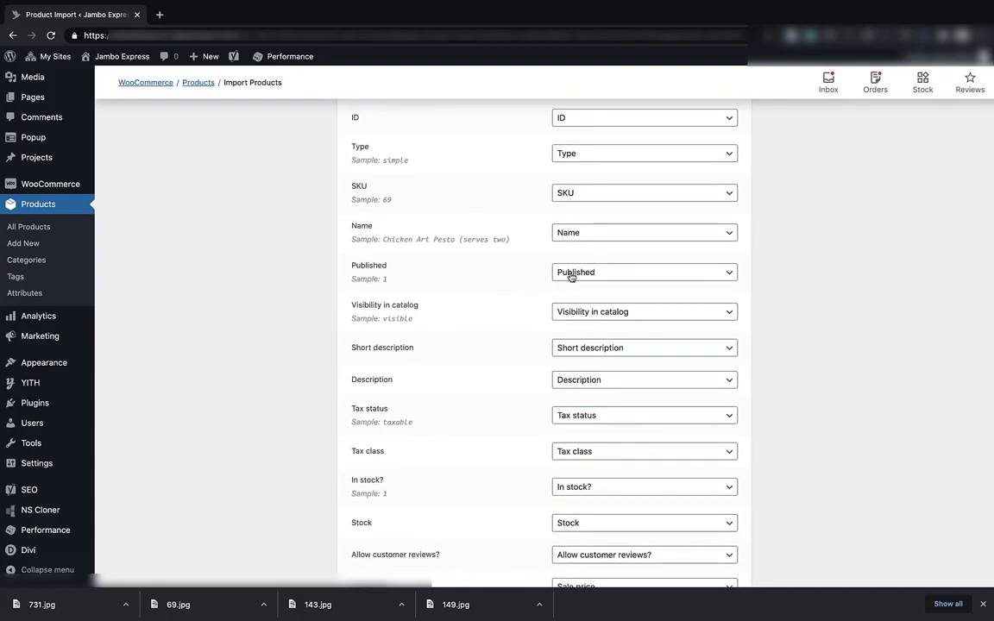
{"action": "scroll", "coordinate": [497, 344], "scroll_direction": "down", "scroll_amount": 4}
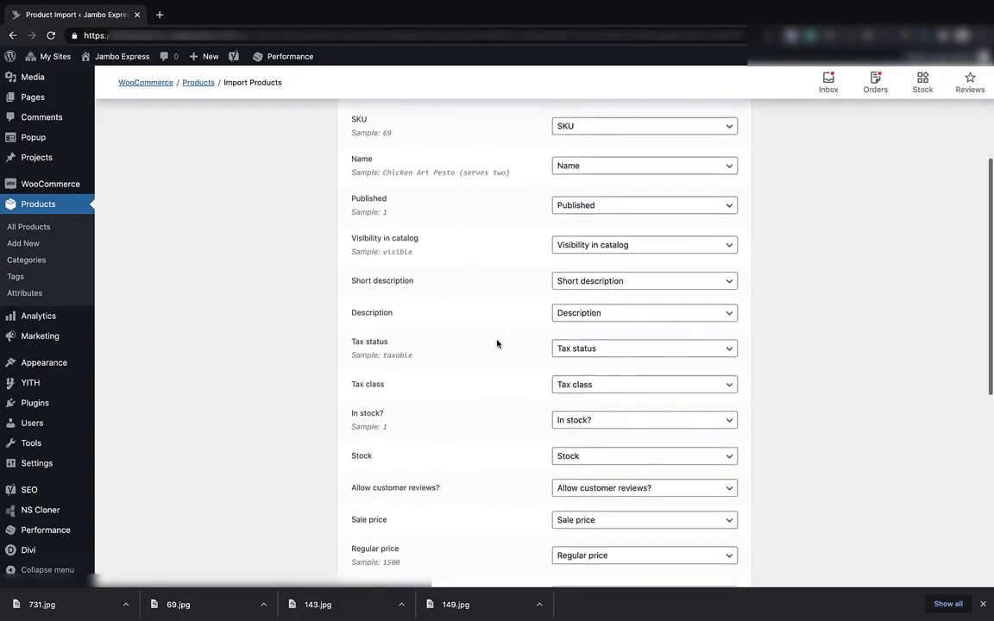
{"action": "scroll", "coordinate": [501, 330], "scroll_direction": "down", "scroll_amount": 3}
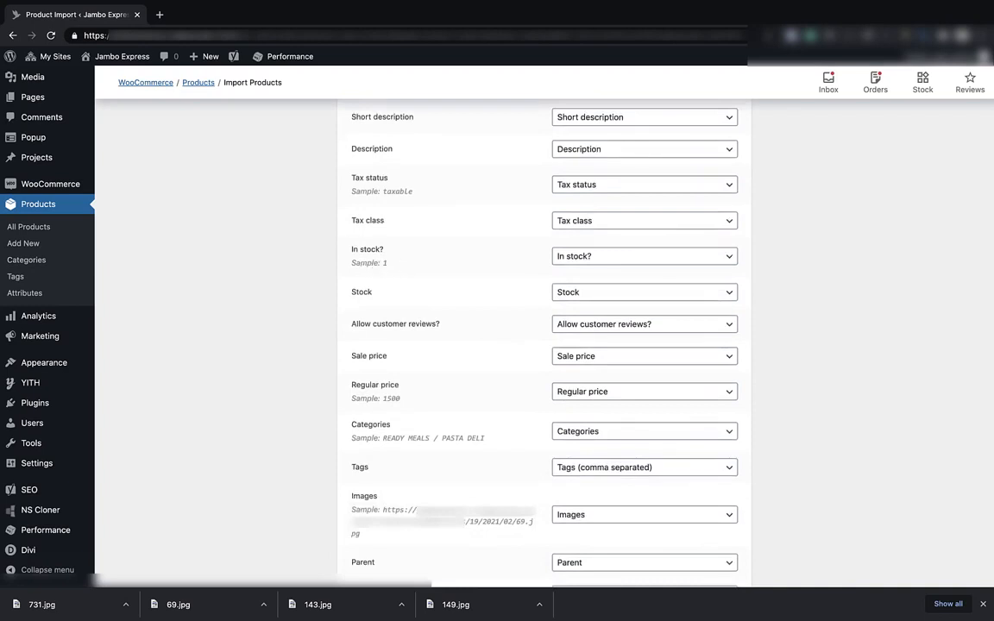
{"action": "scroll", "coordinate": [352, 242], "scroll_direction": "down", "scroll_amount": 3}
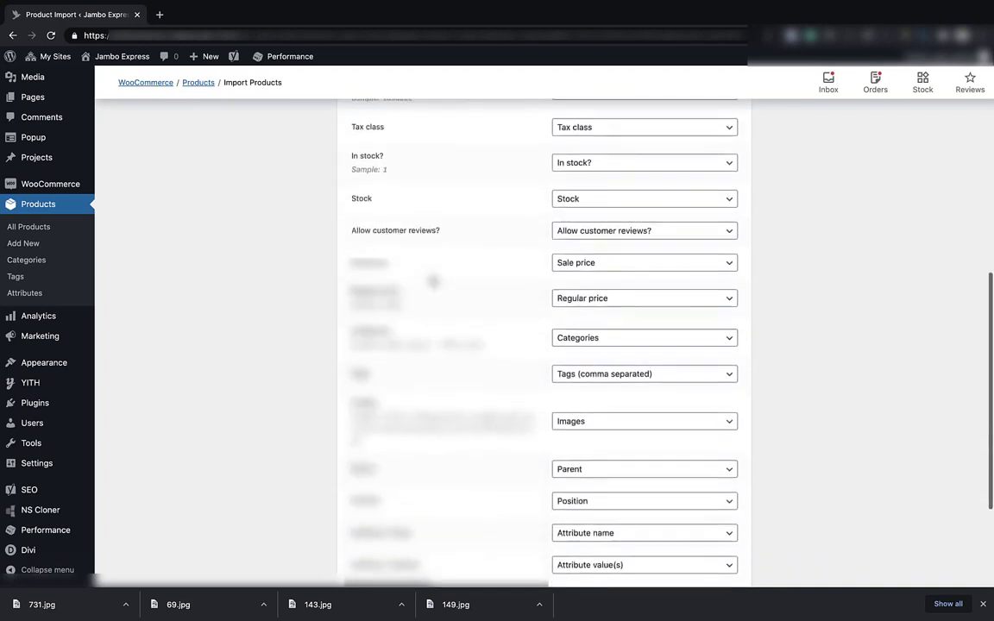
{"action": "scroll", "coordinate": [433, 281], "scroll_direction": "down", "scroll_amount": 5}
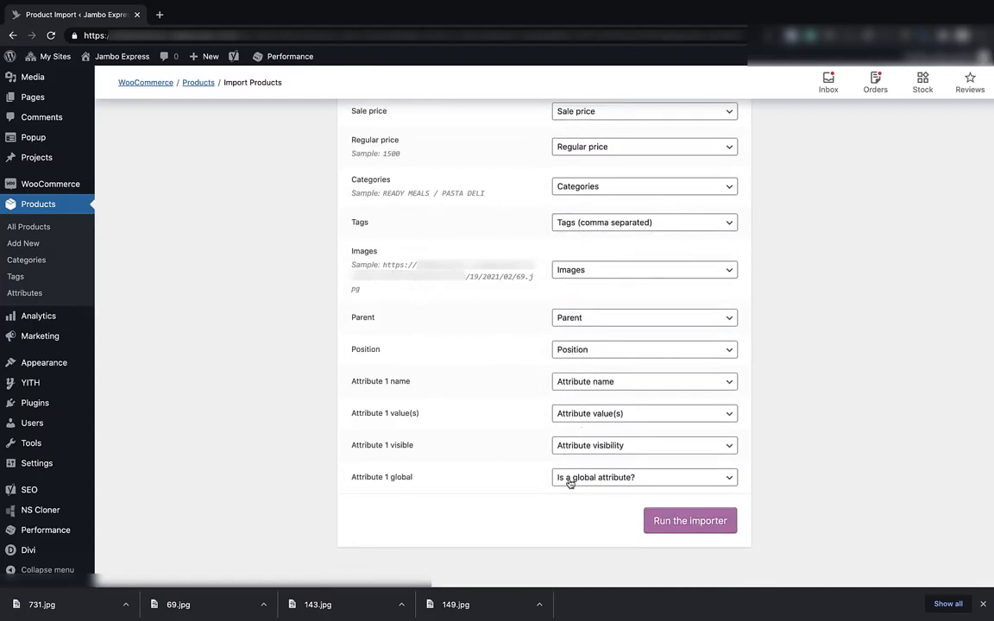
{"action": "left_click", "coordinate": [690, 524]}
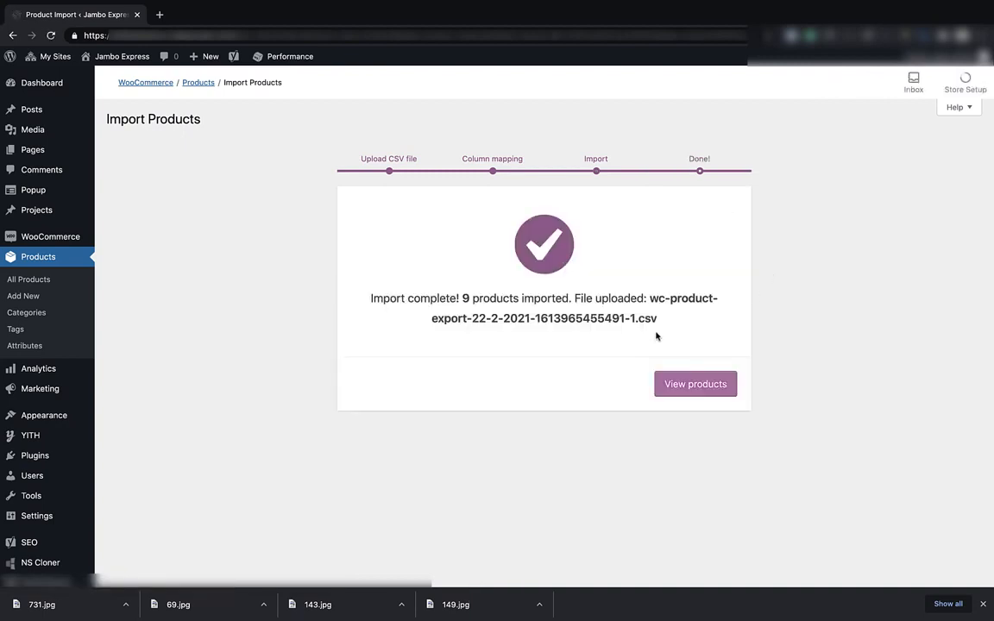
View the imported products and open the Chicken Art Pesto, Chicken and Roast Peppers Quiche, and Chicken and Sausage Paella pages in separate browser tabs
{"action": "double_click", "coordinate": [539, 302]}
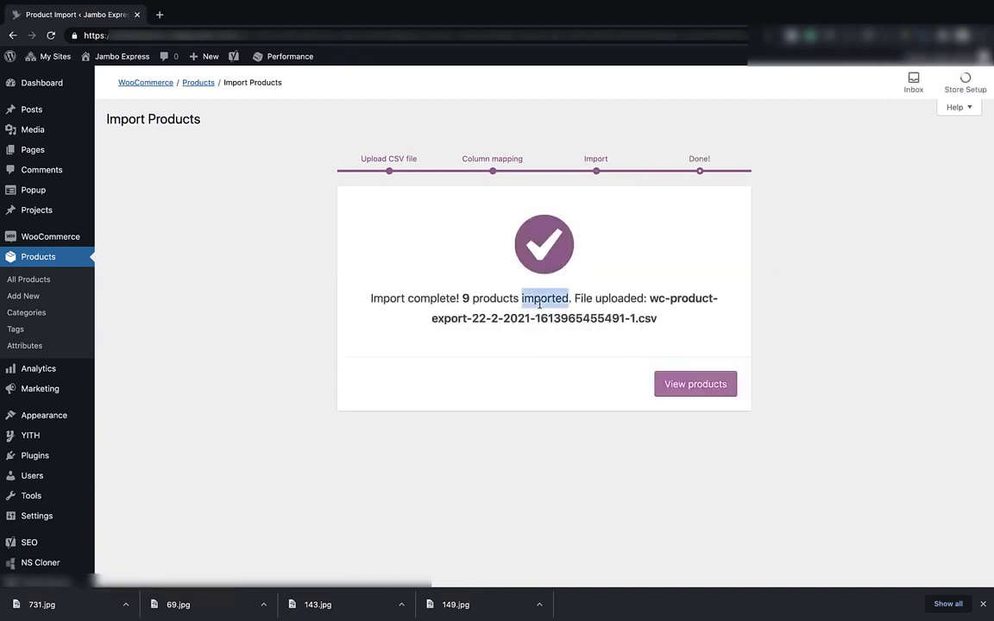
{"action": "left_click", "coordinate": [680, 383]}
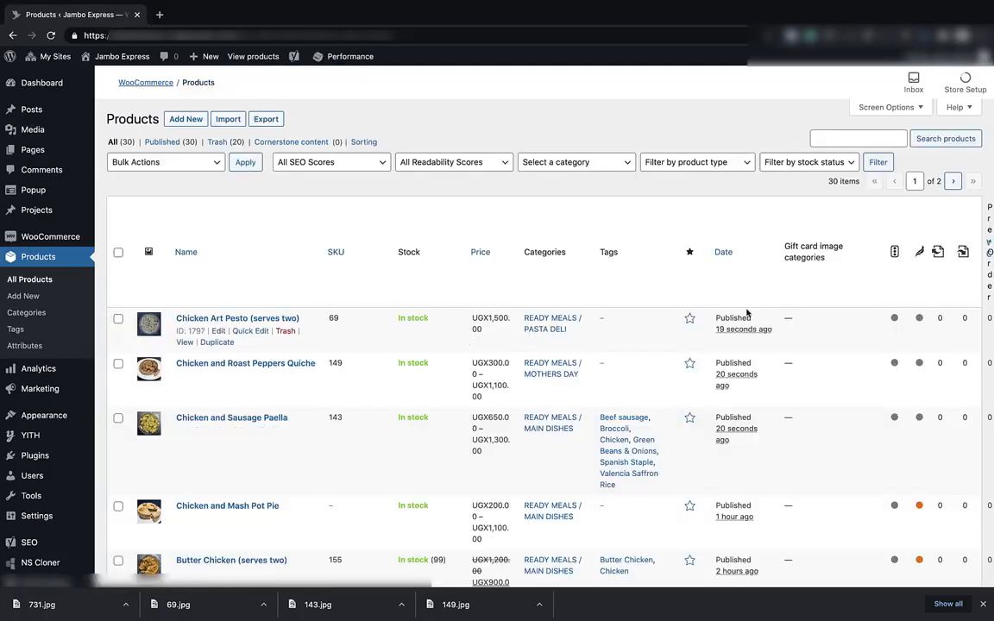
{"action": "scroll", "coordinate": [248, 311], "scroll_direction": "down", "scroll_amount": 1}
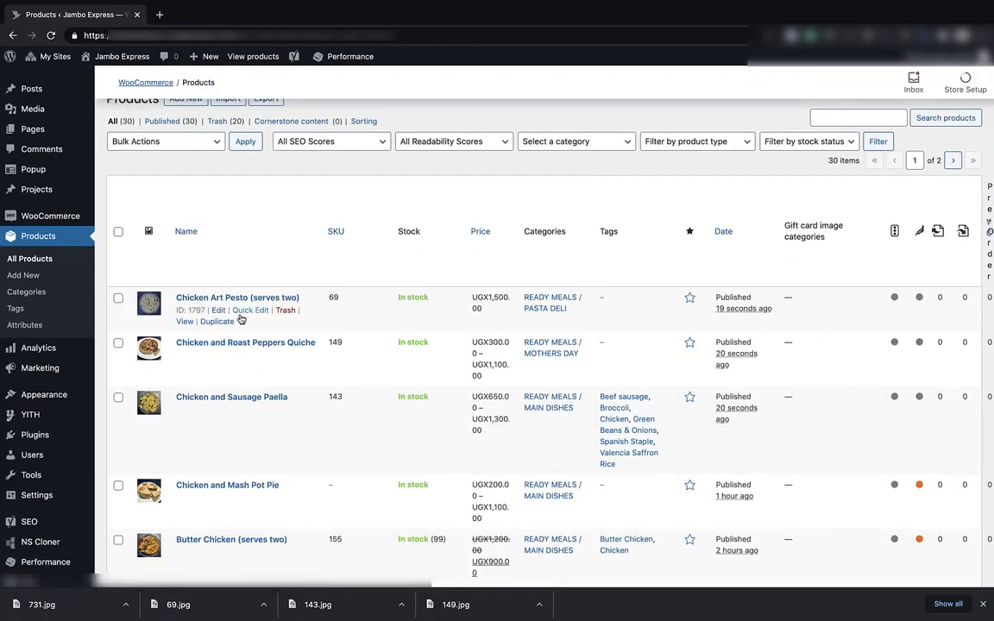
{"action": "left_click", "coordinate": [185, 321], "text": "ctrl"}
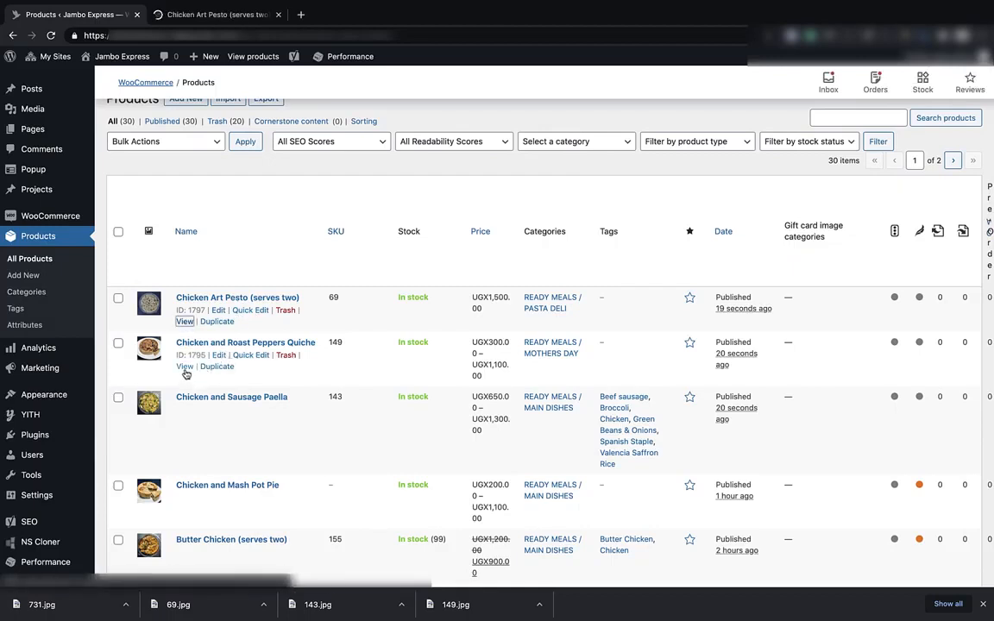
{"action": "left_click", "coordinate": [184, 368], "text": "ctrl"}
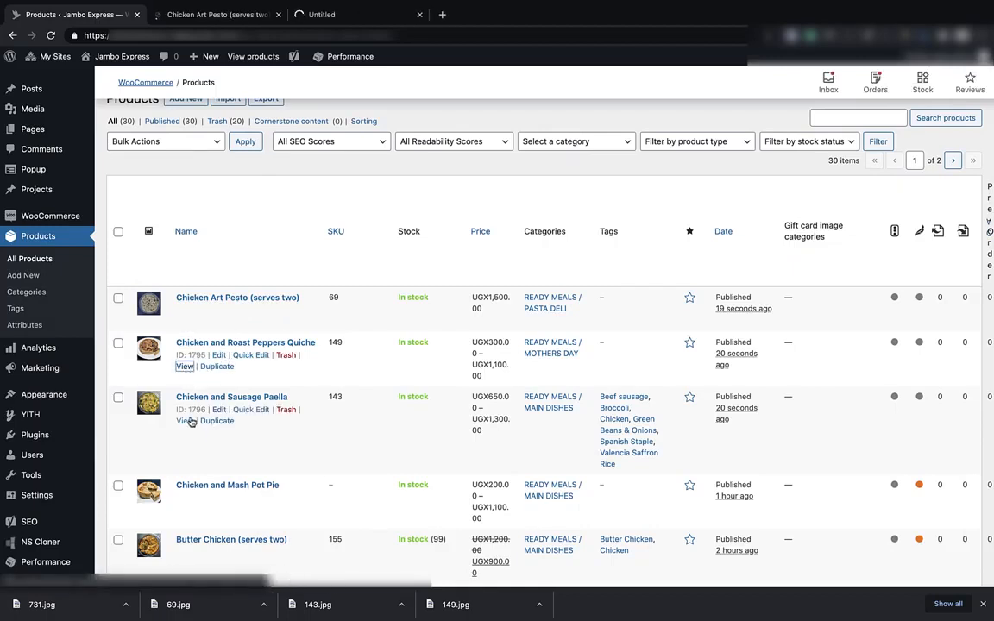
{"action": "left_click", "coordinate": [187, 421], "text": "ctrl"}
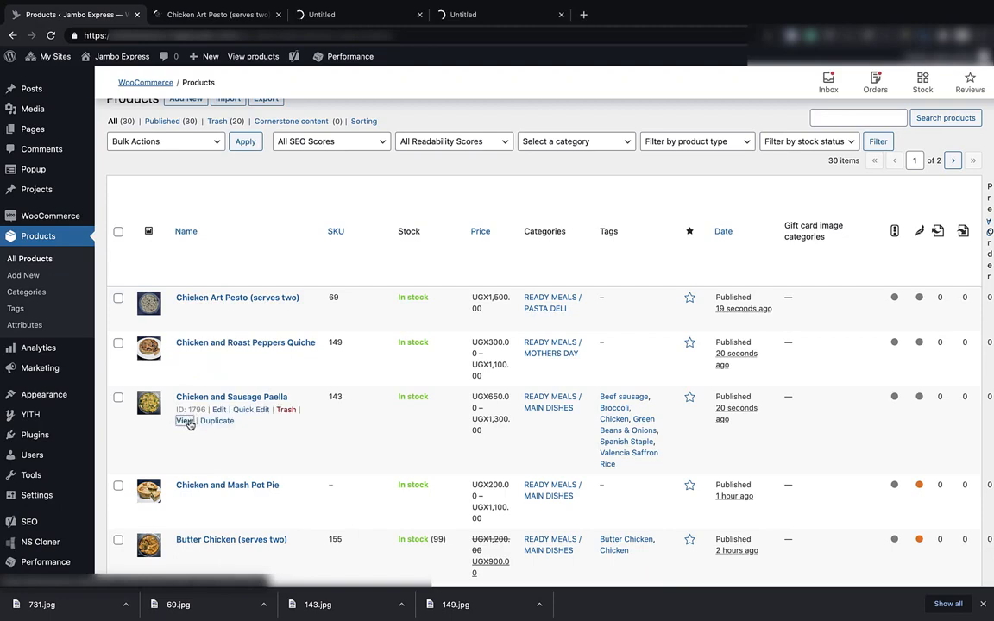
Examine the Chicken Art Pesto (serves two) store page and compare it with its row in the Numbers spreadsheet
{"action": "left_click", "coordinate": [231, 17]}
{"action": "scroll", "coordinate": [107, 328], "scroll_direction": "down", "scroll_amount": 5}
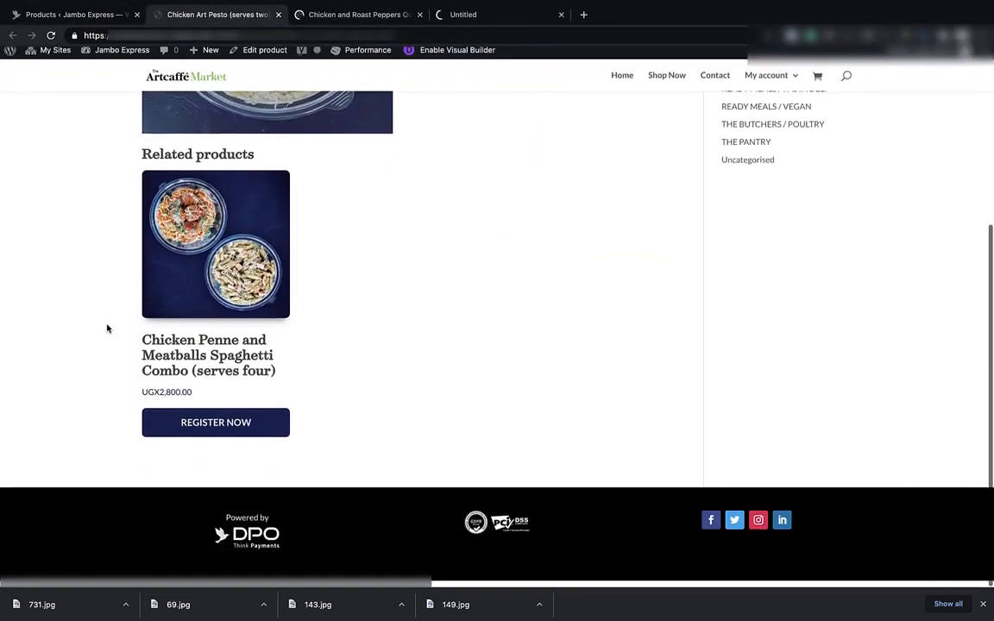
{"action": "scroll", "coordinate": [113, 328], "scroll_direction": "up", "scroll_amount": 5}
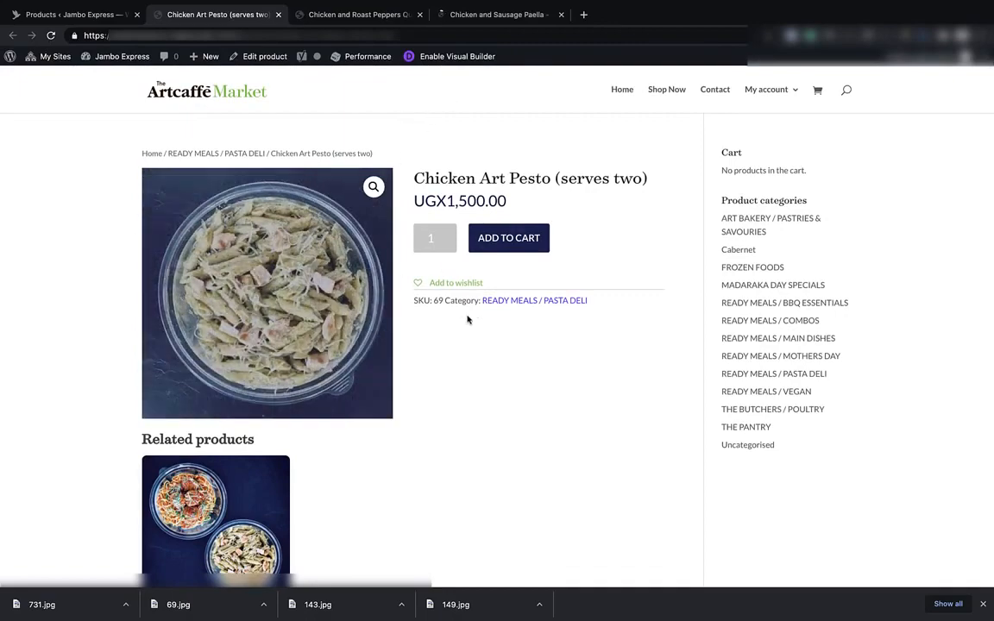
{"action": "key", "text": "ctrl+Right"}
{"action": "key", "text": "ctrl+Right"}
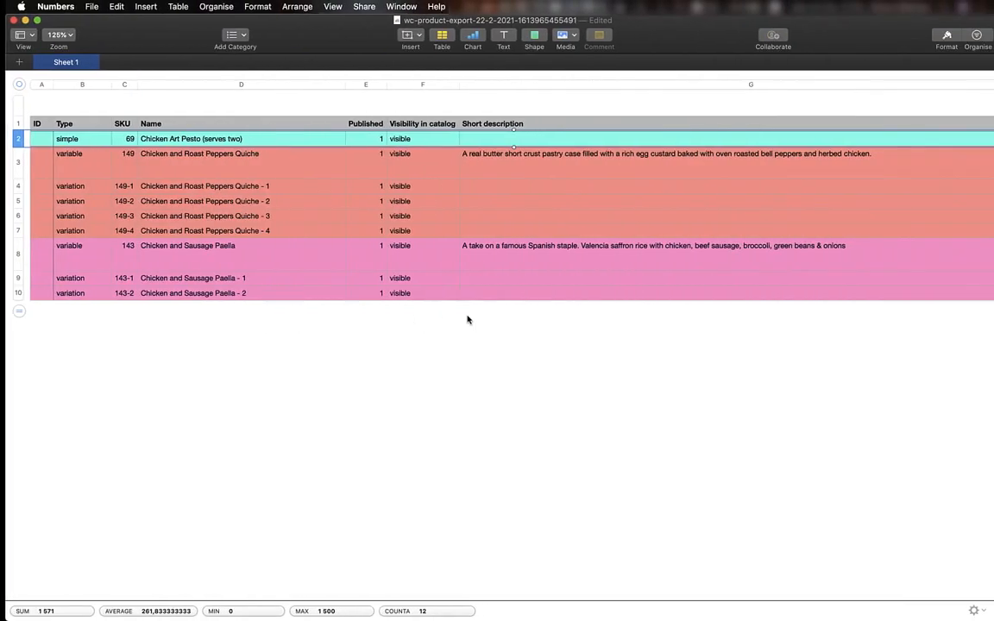
{"action": "scroll", "coordinate": [468, 321], "scroll_direction": "right", "scroll_amount": 2}
{"action": "key", "text": "ctrl+Left"}
{"action": "key", "text": "ctrl+Left"}
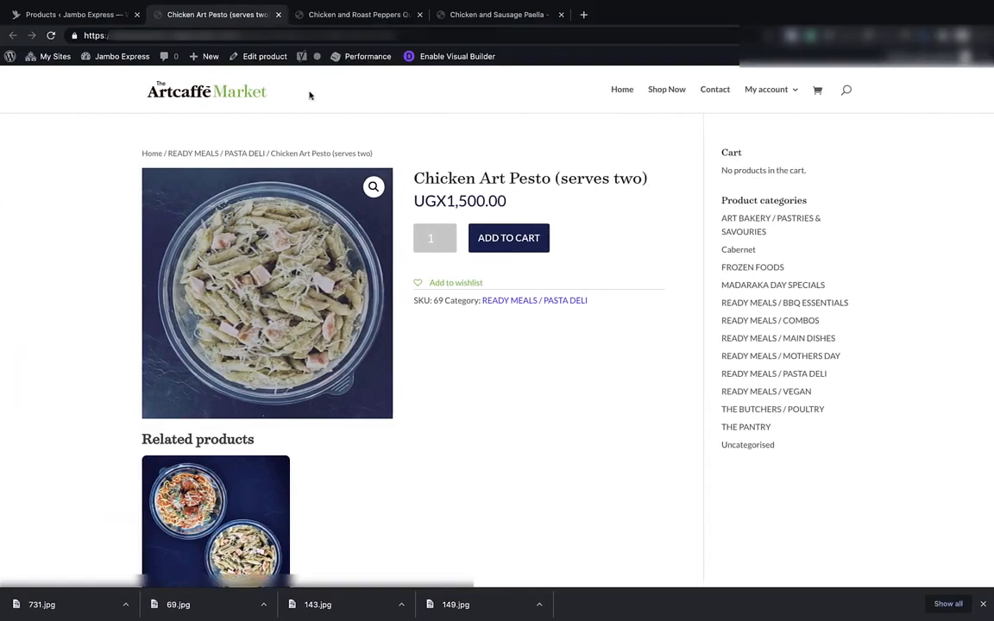
On the Chicken and Roast Peppers Quiche page, choose serving sizes 1, 2, 3 and 4 in turn to check each variation's price
{"action": "key", "text": "ctrl+Tab"}
{"action": "scroll", "coordinate": [333, 211], "scroll_direction": "down", "scroll_amount": 1}
{"action": "left_click", "coordinate": [559, 238]}
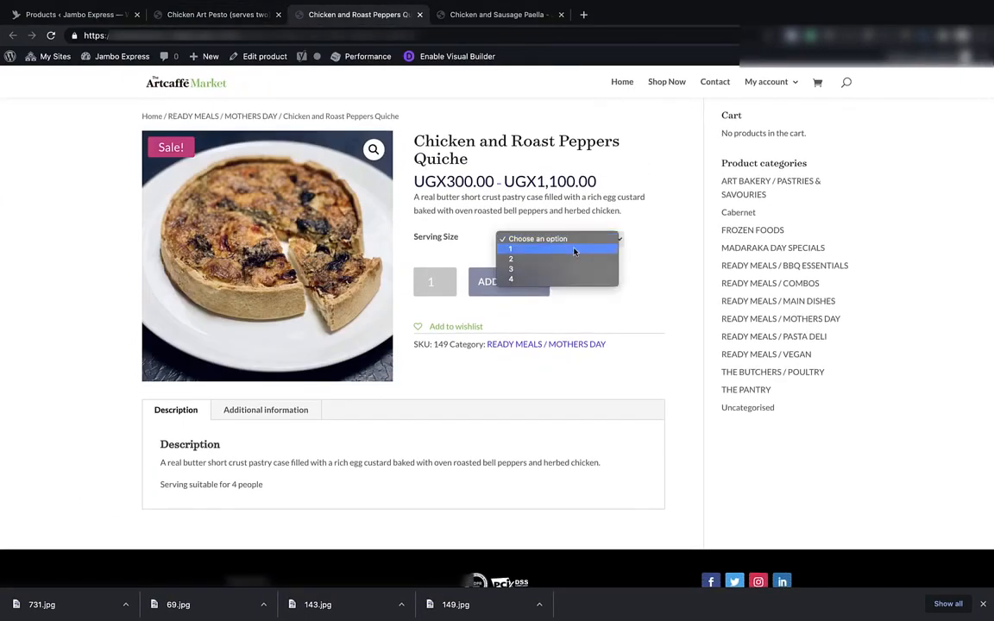
{"action": "left_click", "coordinate": [573, 250]}
{"action": "left_click", "coordinate": [566, 241]}
{"action": "left_click", "coordinate": [566, 249]}
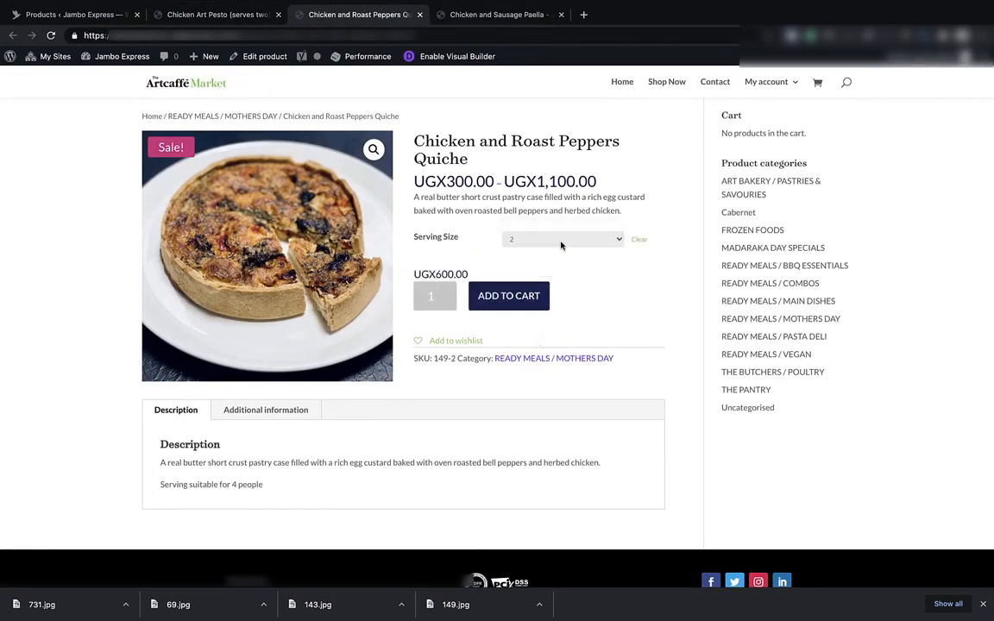
{"action": "left_click", "coordinate": [556, 244]}
{"action": "left_click", "coordinate": [557, 248]}
{"action": "left_click", "coordinate": [557, 238]}
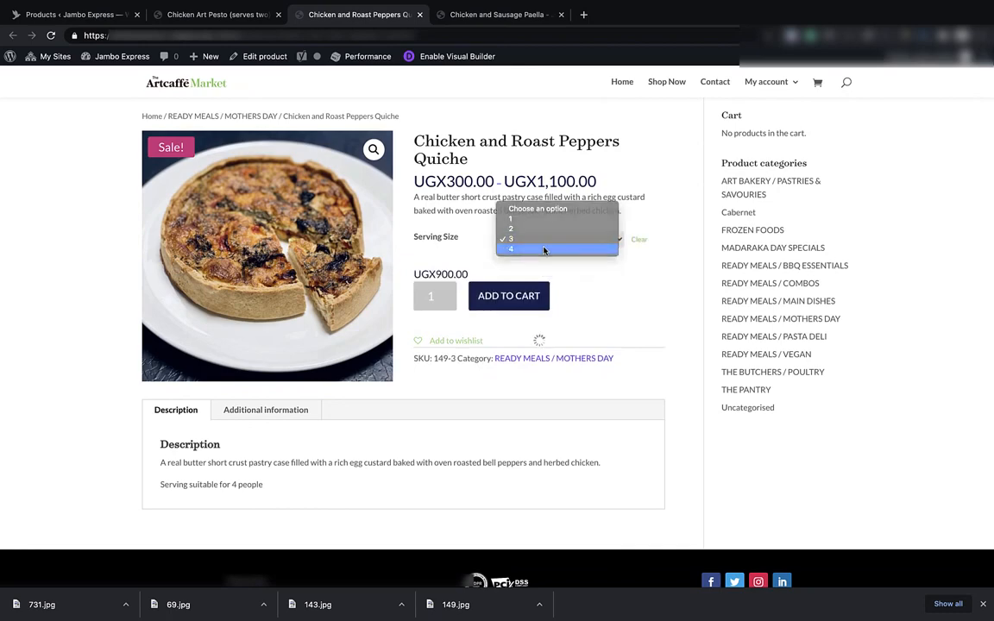
{"action": "left_click", "coordinate": [557, 251]}
{"action": "scroll", "coordinate": [569, 276], "scroll_direction": "down", "scroll_amount": 1}
{"action": "scroll", "coordinate": [575, 284], "scroll_direction": "up", "scroll_amount": 2}
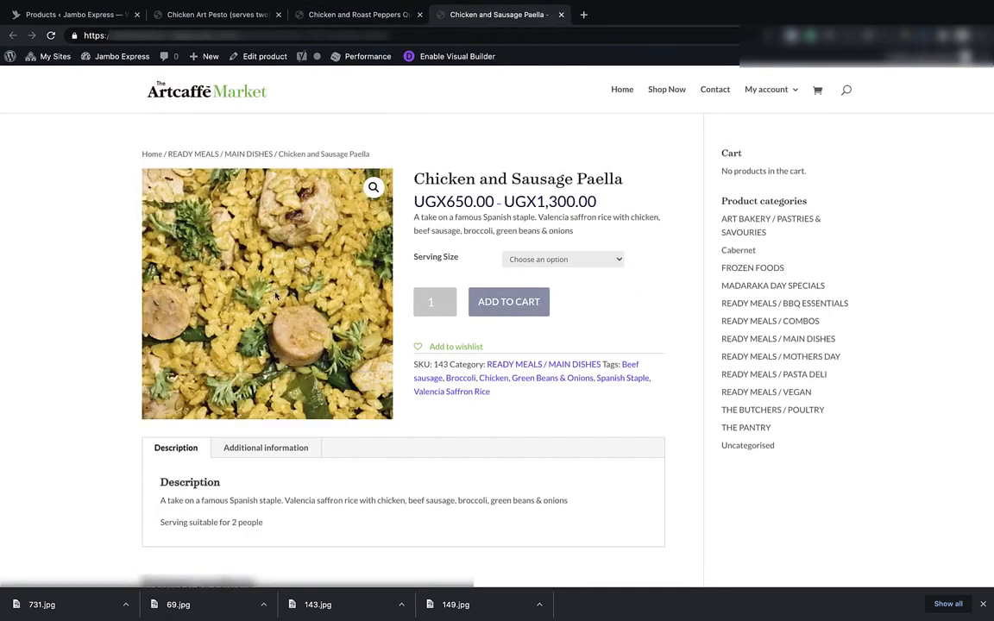
On the Chicken and Sausage Paella page, choose serving sizes 1 and 2 in turn to check each variation's price
{"action": "scroll", "coordinate": [486, 200], "scroll_direction": "down", "scroll_amount": 2}
{"action": "left_click", "coordinate": [554, 189]}
{"action": "left_click", "coordinate": [553, 198]}
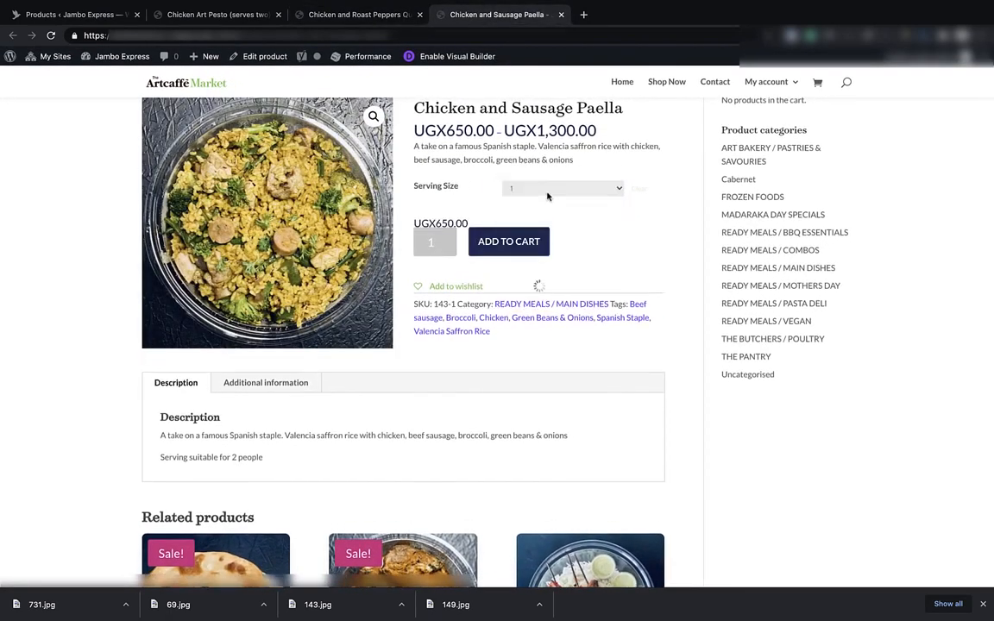
{"action": "left_click", "coordinate": [555, 187]}
{"action": "left_click", "coordinate": [535, 199]}
Revisit the quiche and pesto product pages, and return to the Chicken and Sausage Paella page
{"action": "left_click", "coordinate": [349, 15]}
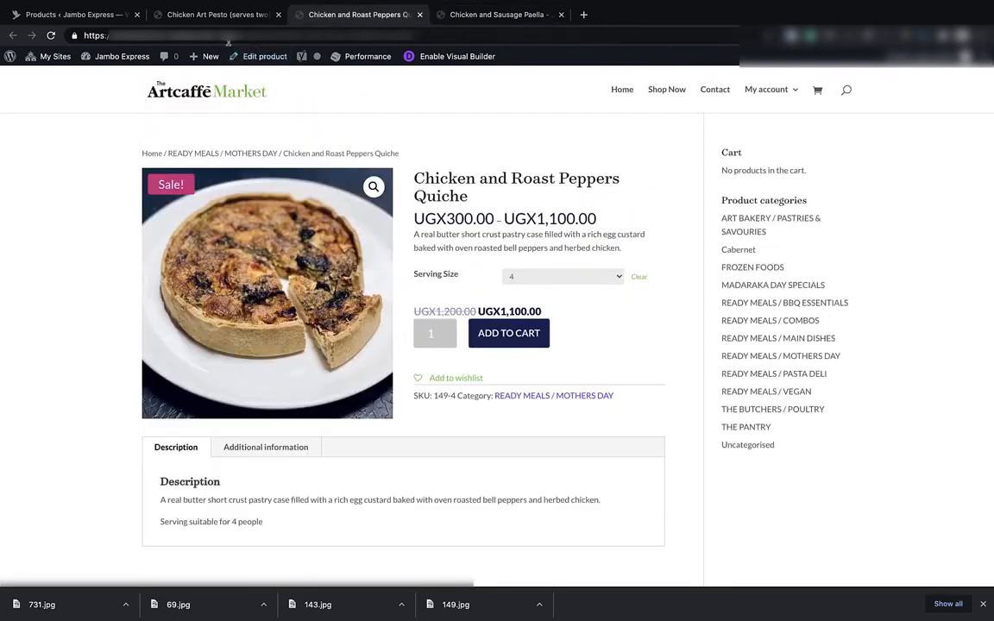
{"action": "left_click", "coordinate": [231, 18]}
{"action": "left_click", "coordinate": [457, 10]}
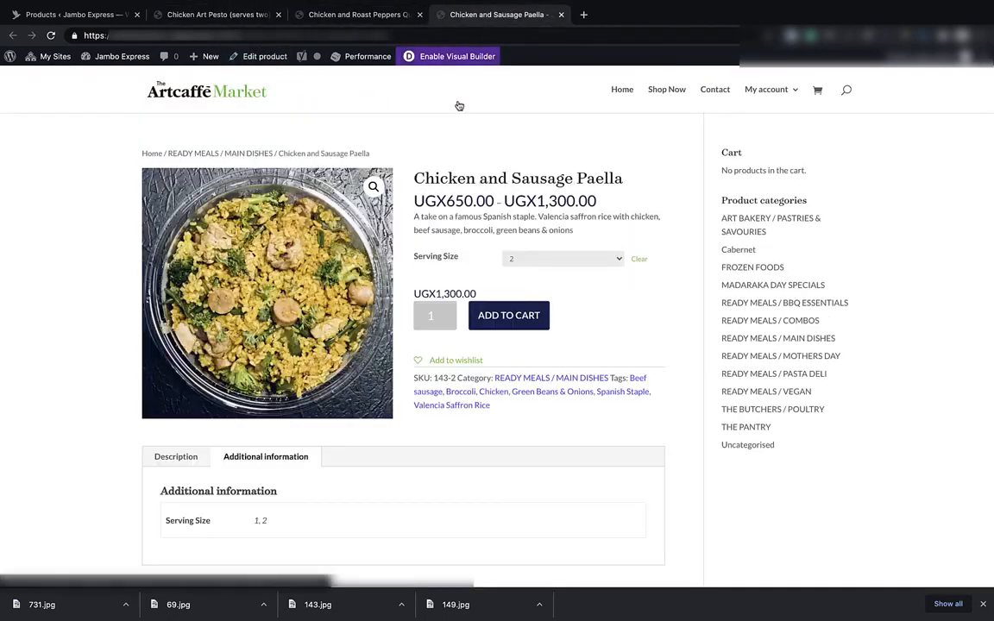